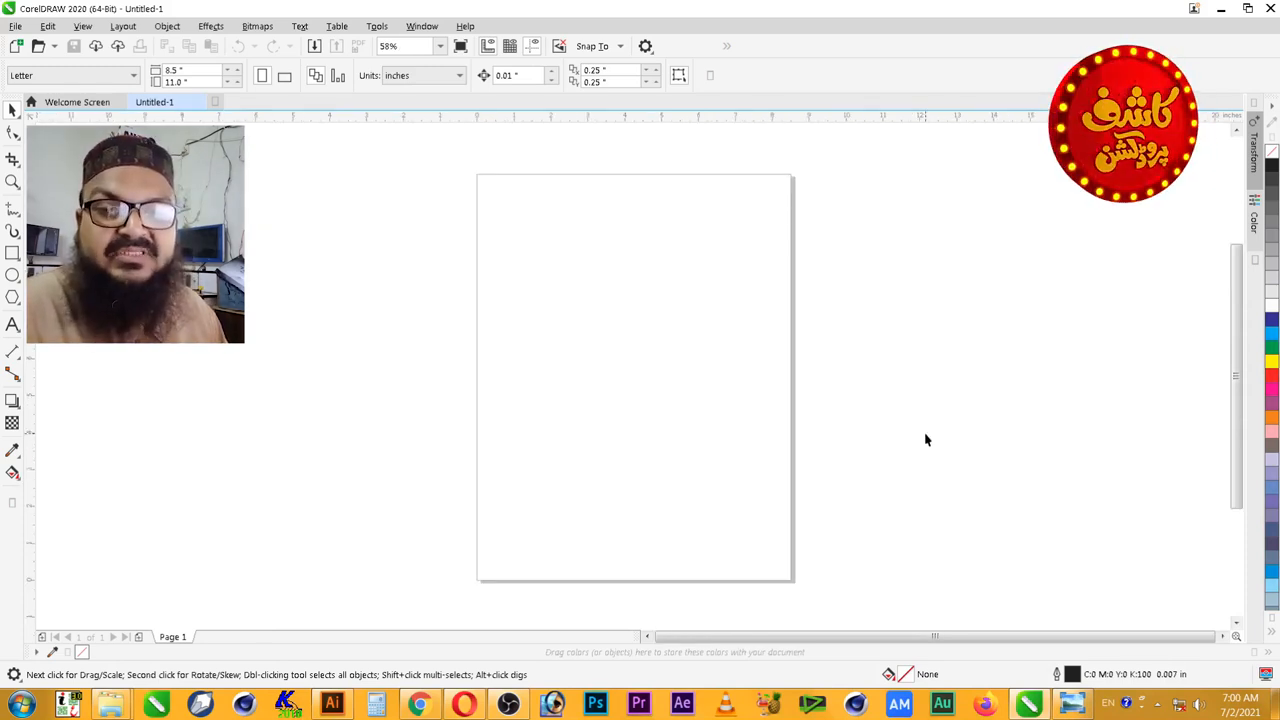
- Switch to the reference logo image in Windows Photo Viewer and examine its slanted lettering and red circular backing up close
left_click(1074, 703)
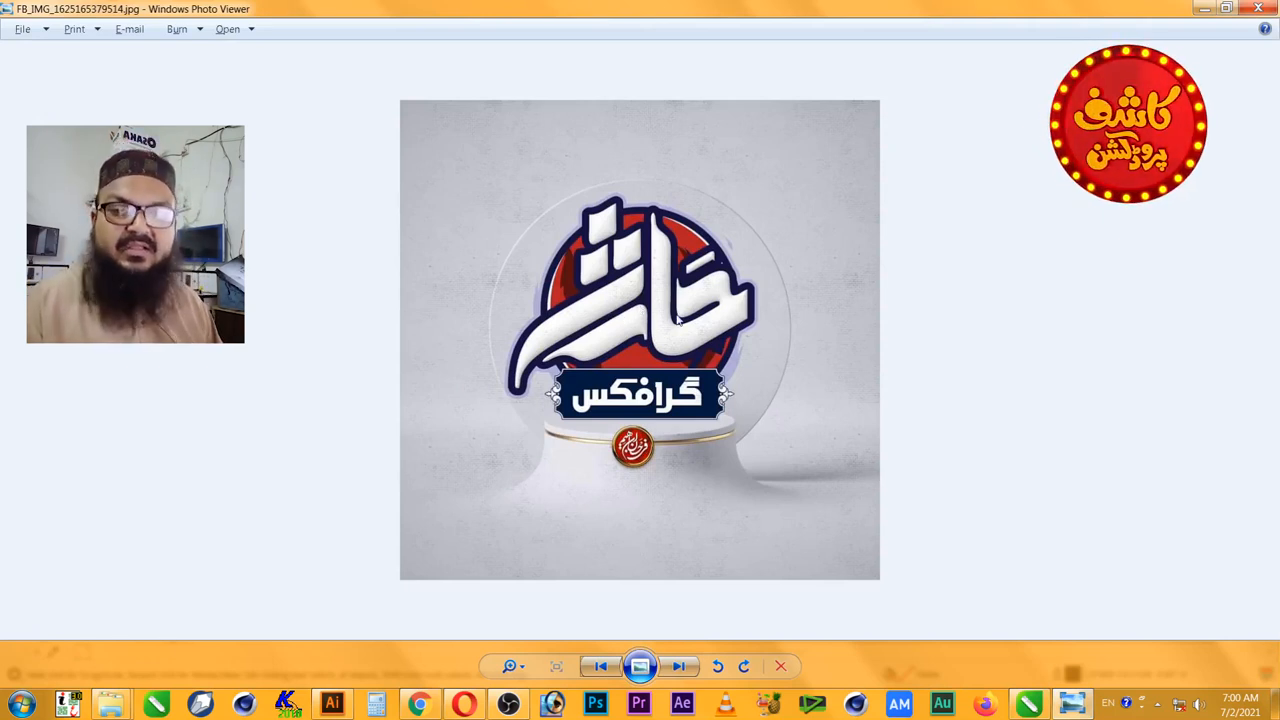
scroll(680, 330, "up", 2)
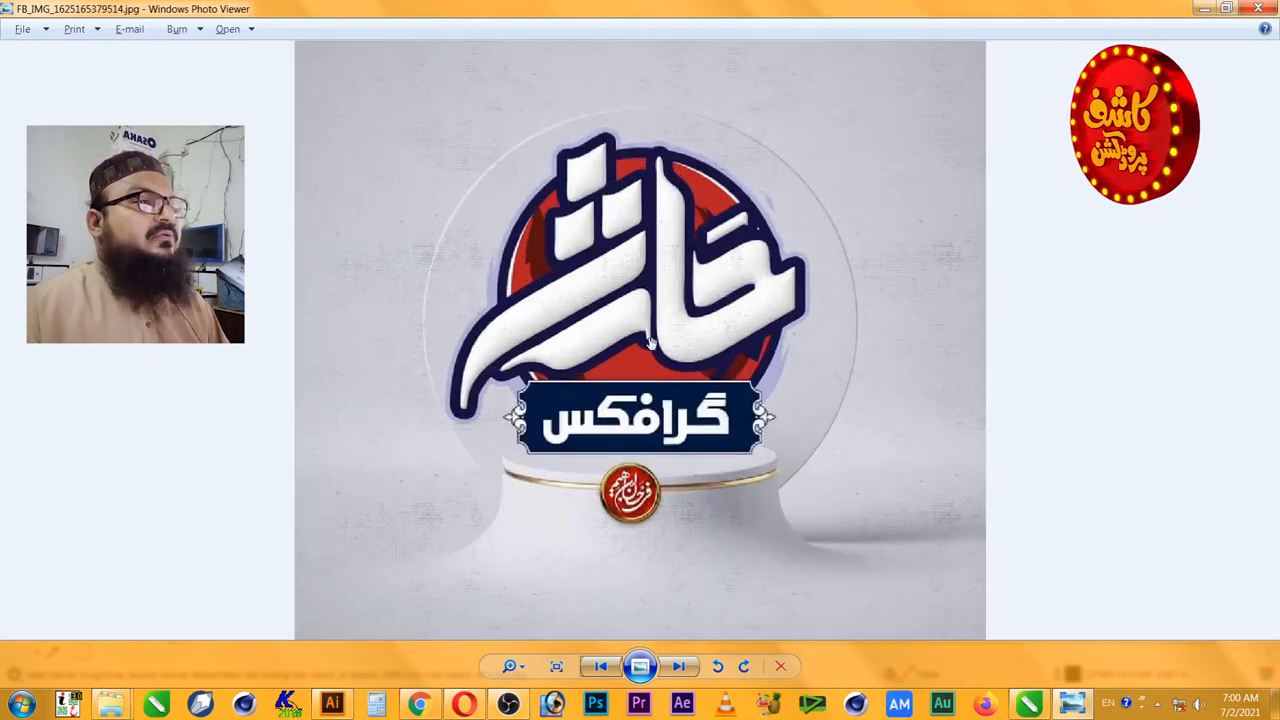
left_click_drag(658, 307, 649, 366)
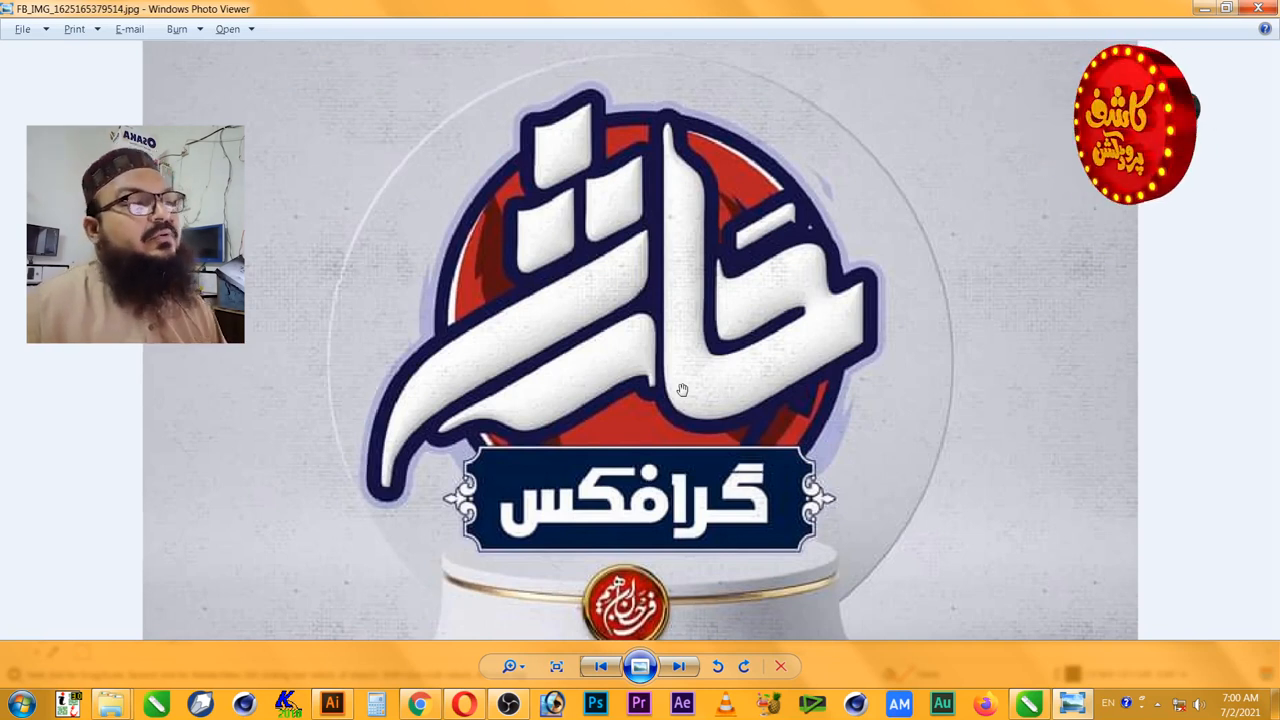
scroll(682, 389, "up", 3)
left_click_drag(863, 362, 862, 393)
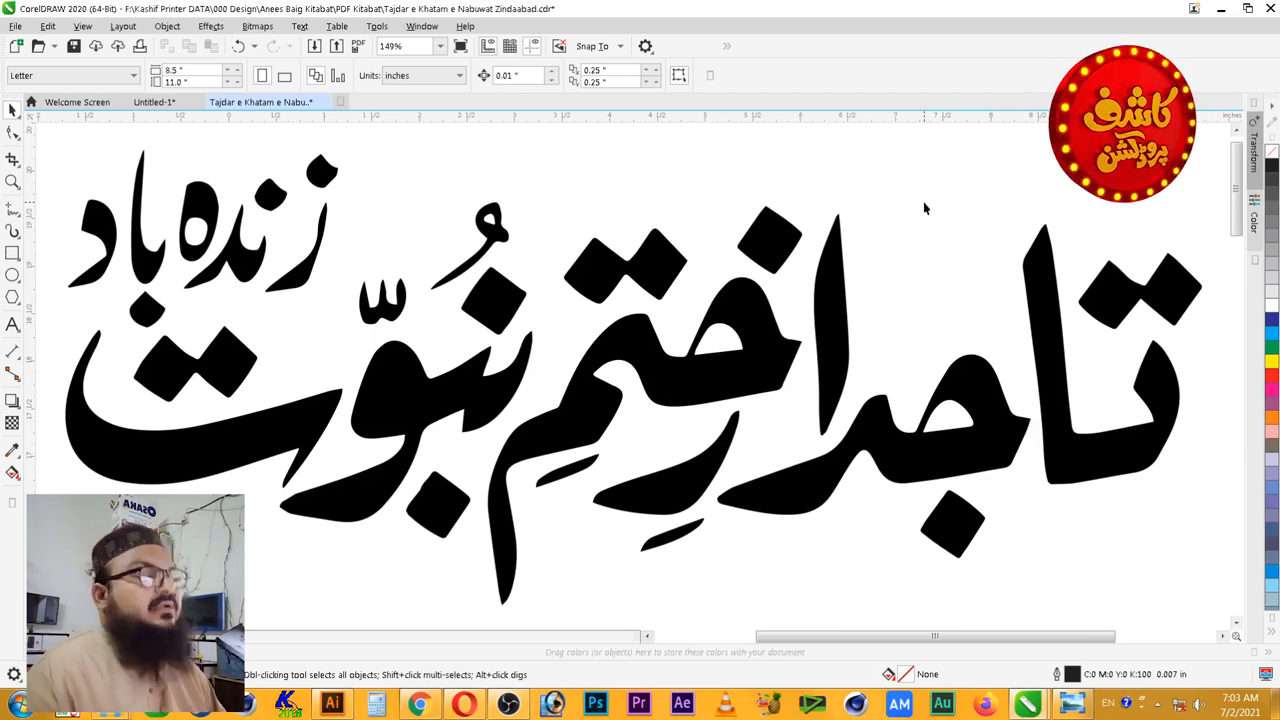
- View the black calligraphy, compare it with the reference logo's outlined lettering and name banner, and close the reference image
scroll(923, 201, "down", 2)
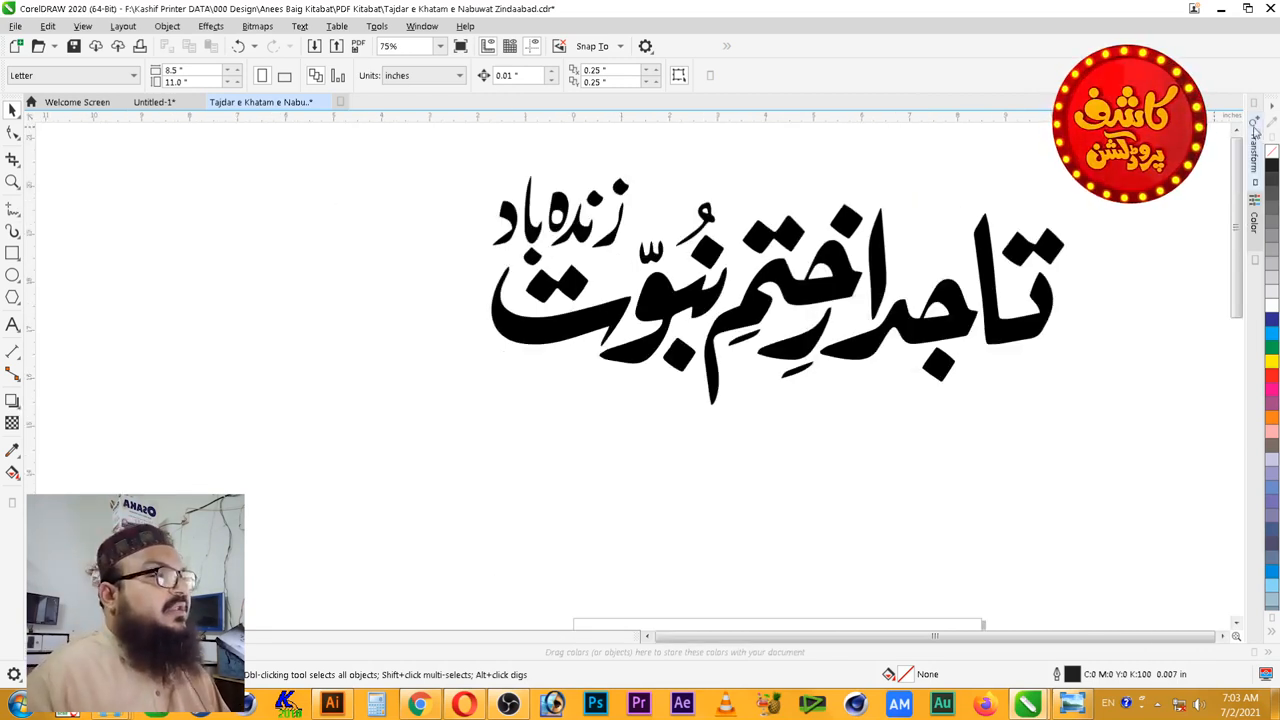
scroll(1126, 242, "up", 1)
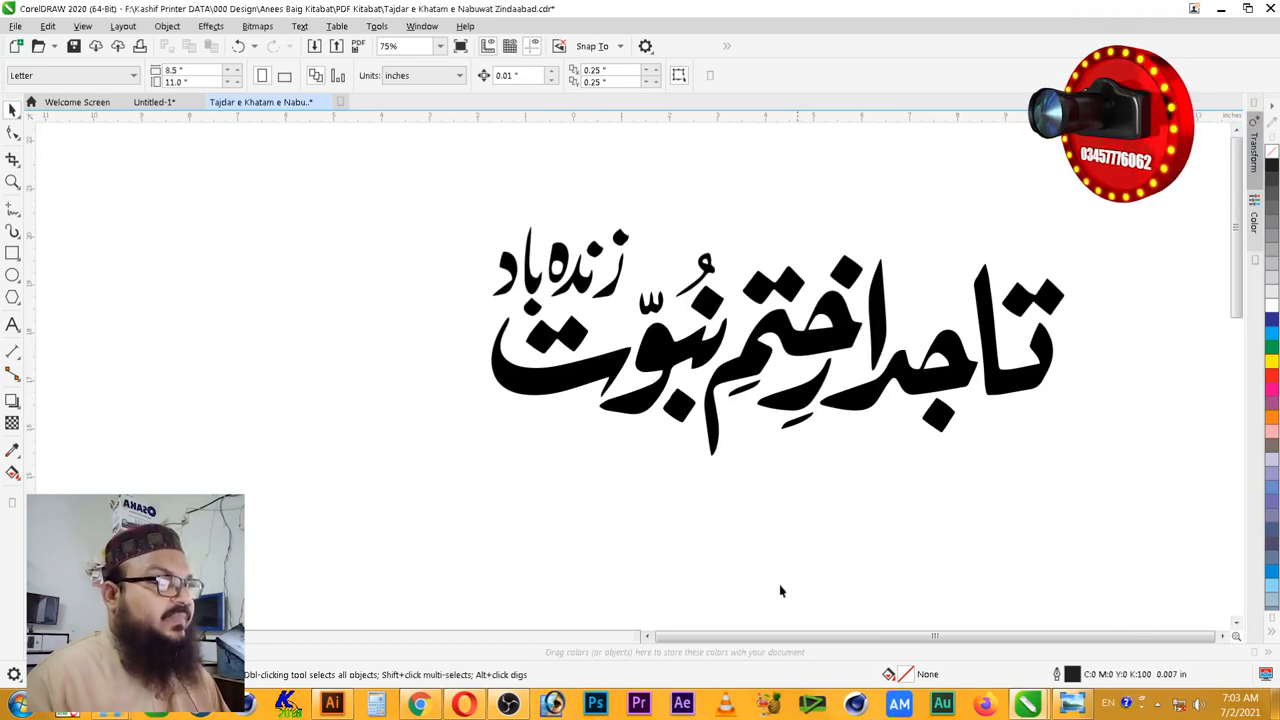
left_click(1072, 704)
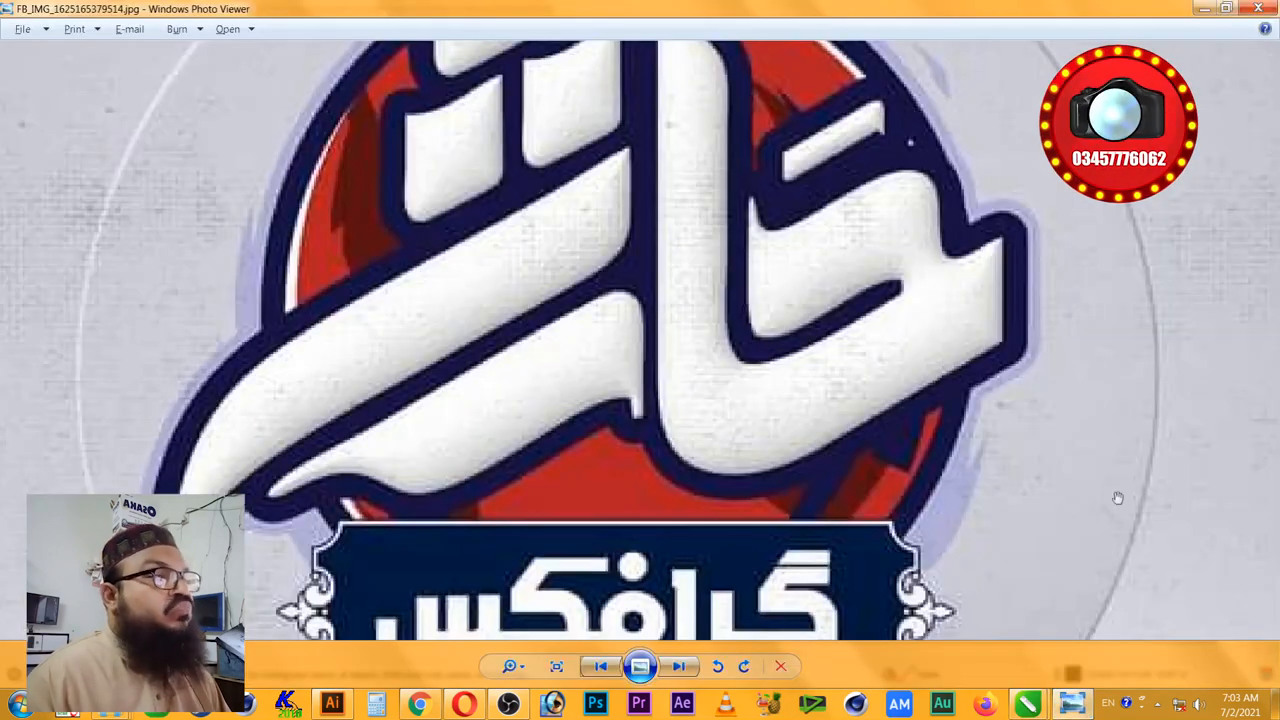
scroll(797, 404, "up", 1)
scroll(797, 404, "down", 1)
left_click_drag(733, 448, 684, 364)
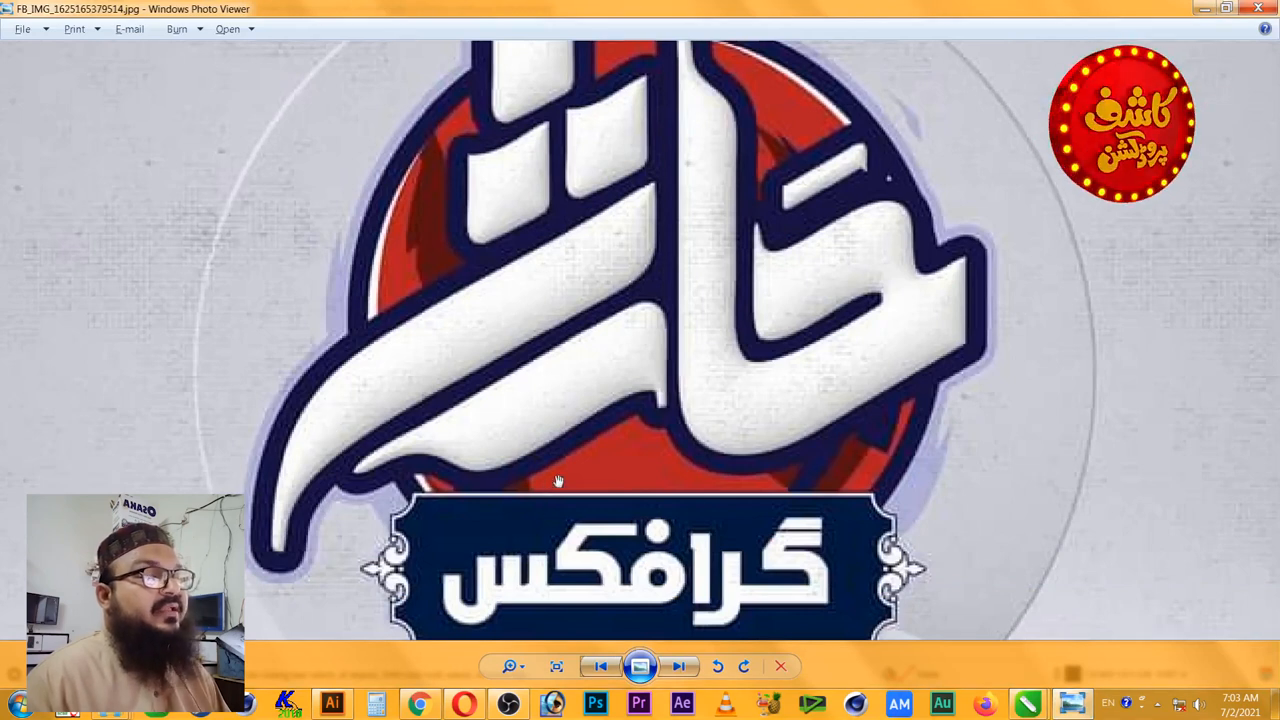
scroll(553, 486, "down", 1)
left_click_drag(713, 319, 712, 397)
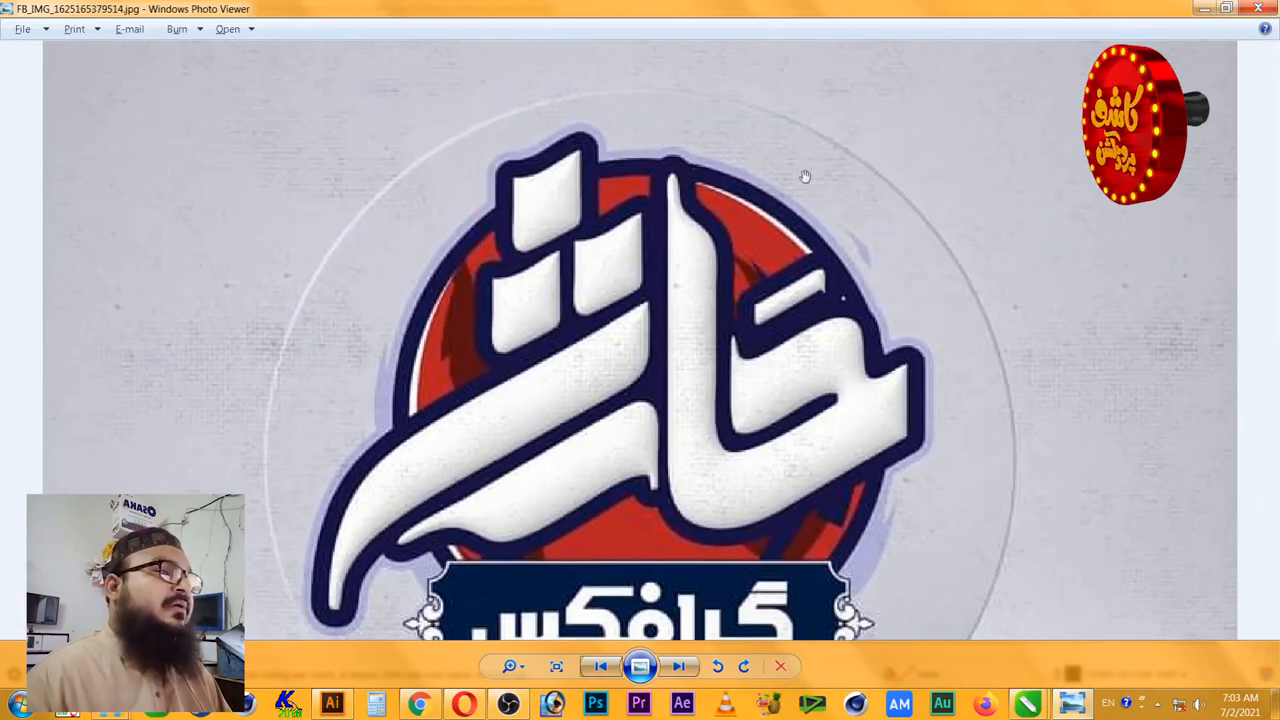
left_click_drag(714, 542, 834, 420)
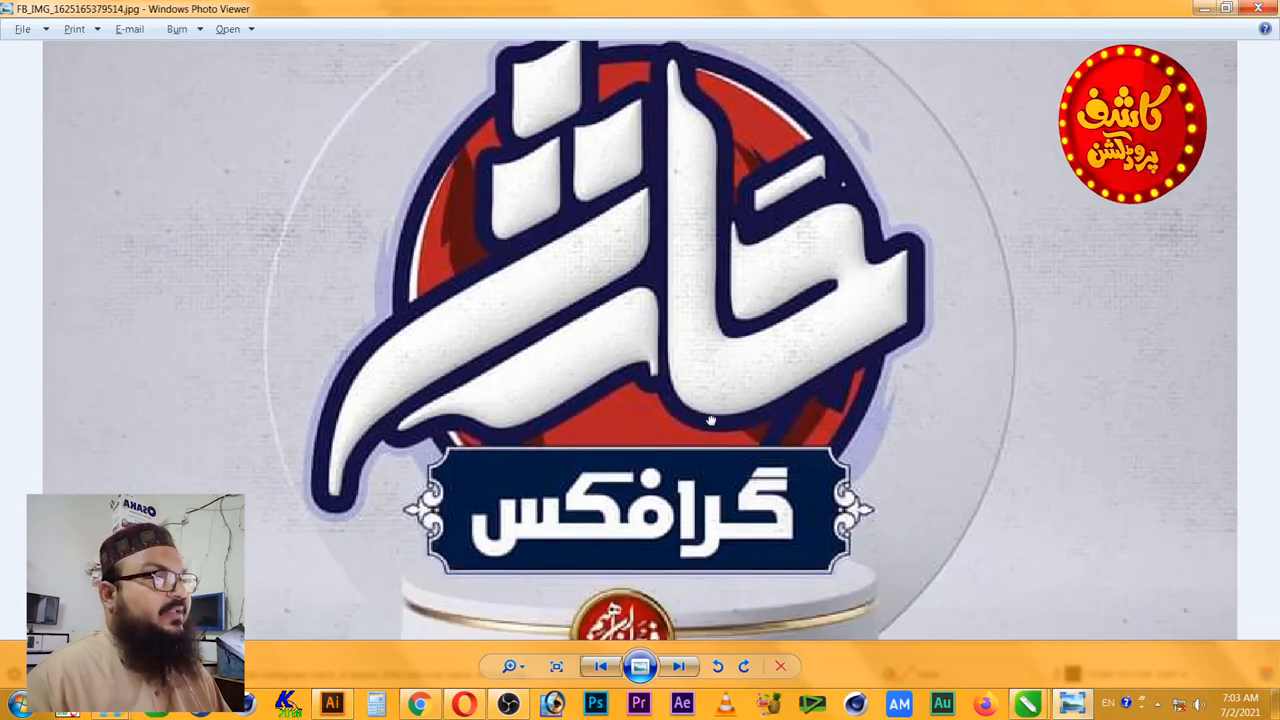
left_click(1262, 12)
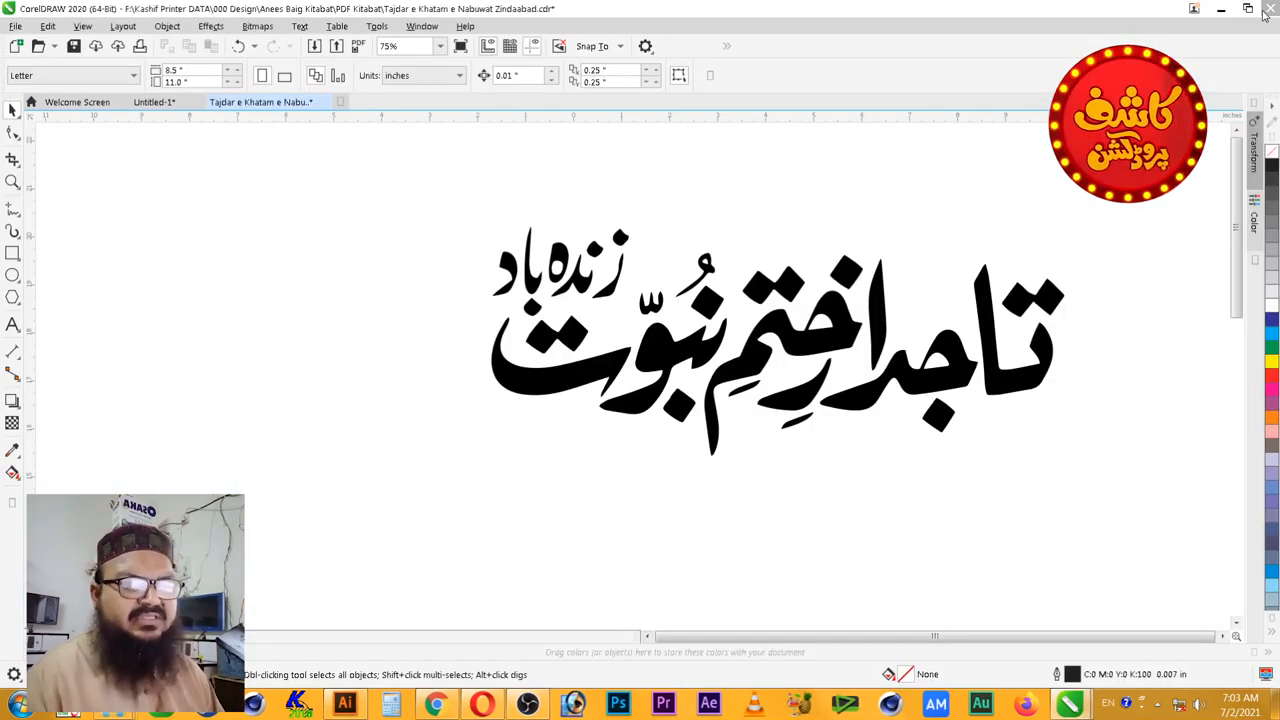
- Draw a rectangle about 16.55 × 8.33 in around the whole calligraphy
left_click(12, 253)
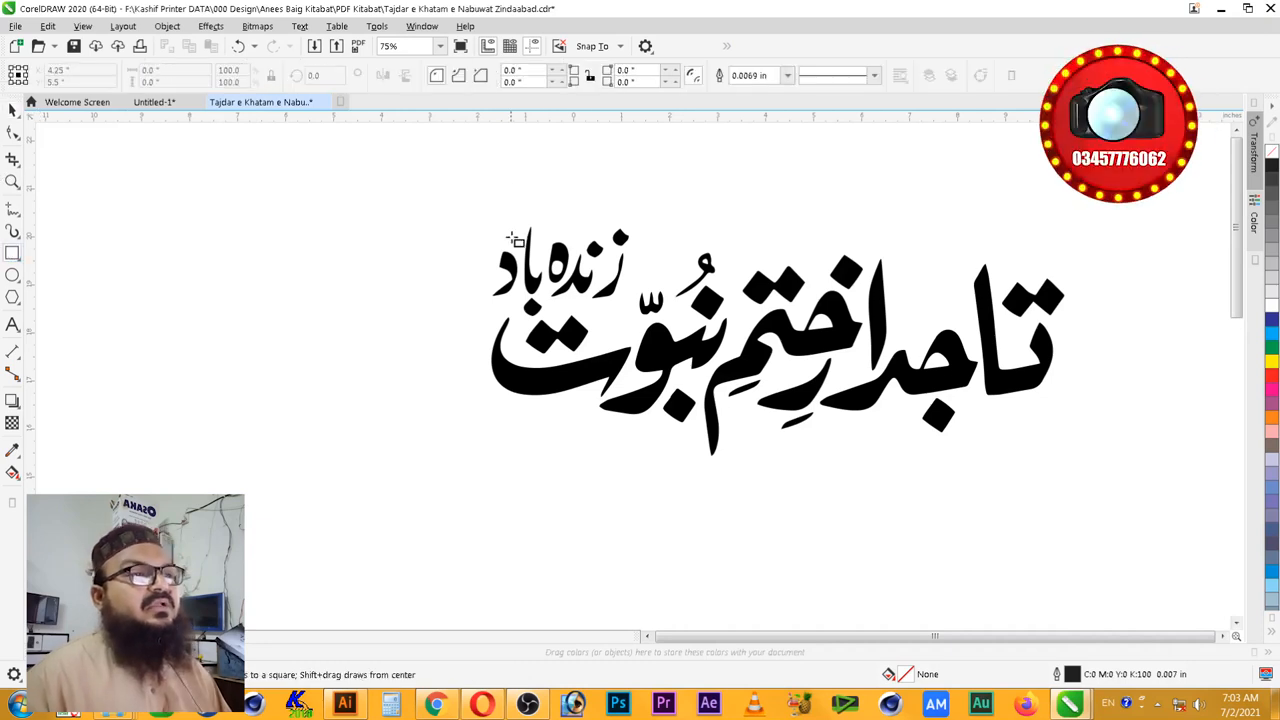
left_click_drag(397, 153, 1166, 540)
key("space")
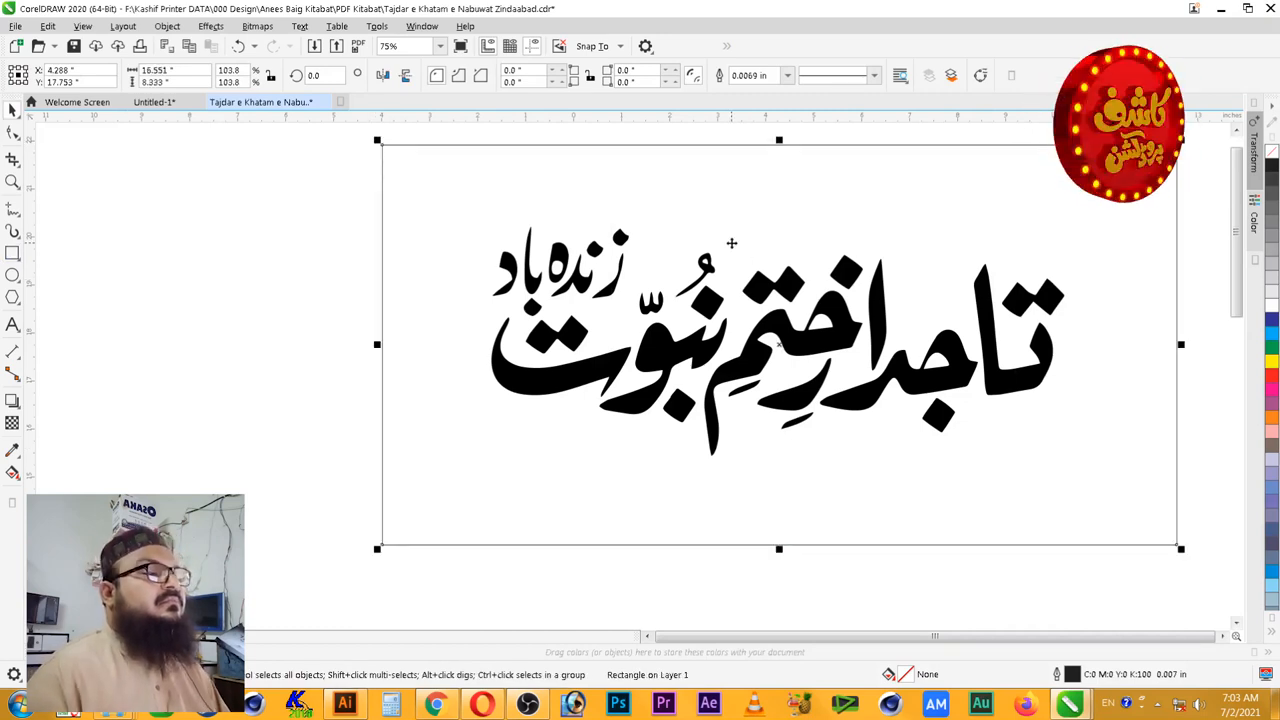
key("shift+F2")
- Centre the calligraphy on the rectangle and scale it down to about 11.08 × 4.43 in
left_click_drag(1149, 146, 237, 508)
left_click(672, 581, "shift")
key("c")
key("e")
left_click(722, 580, "shift")
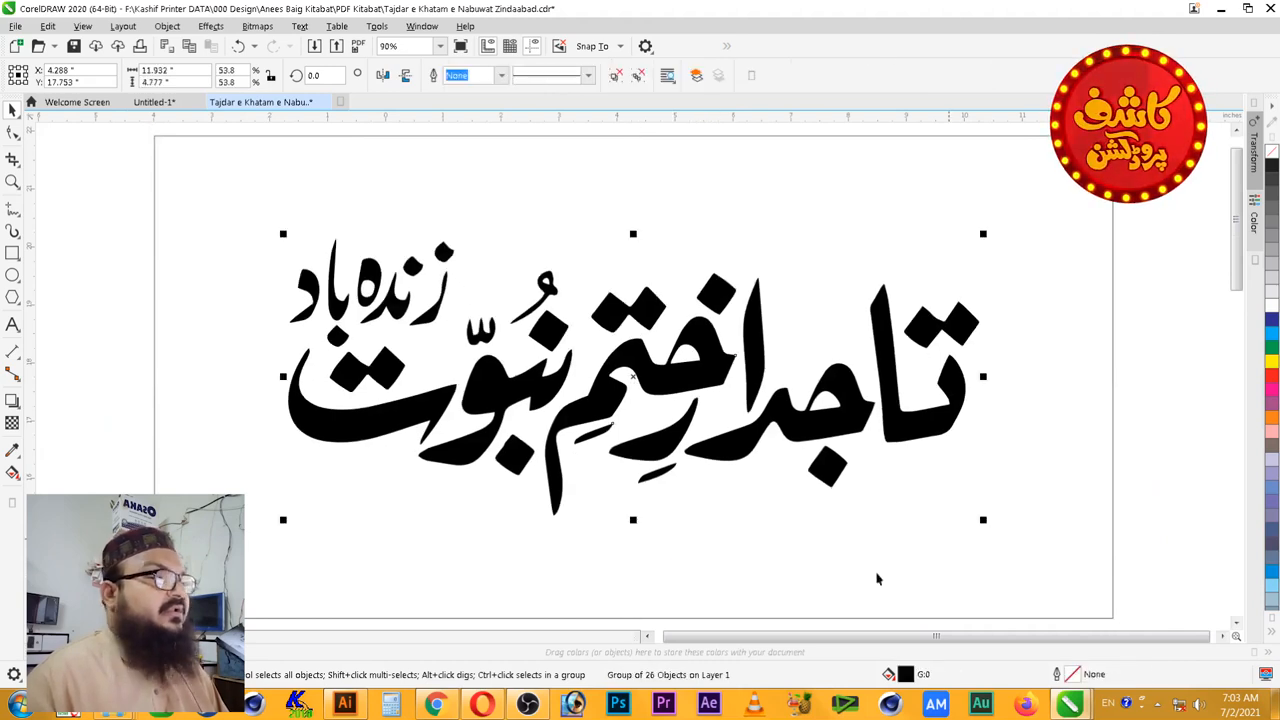
left_click_drag(980, 526, 955, 516)
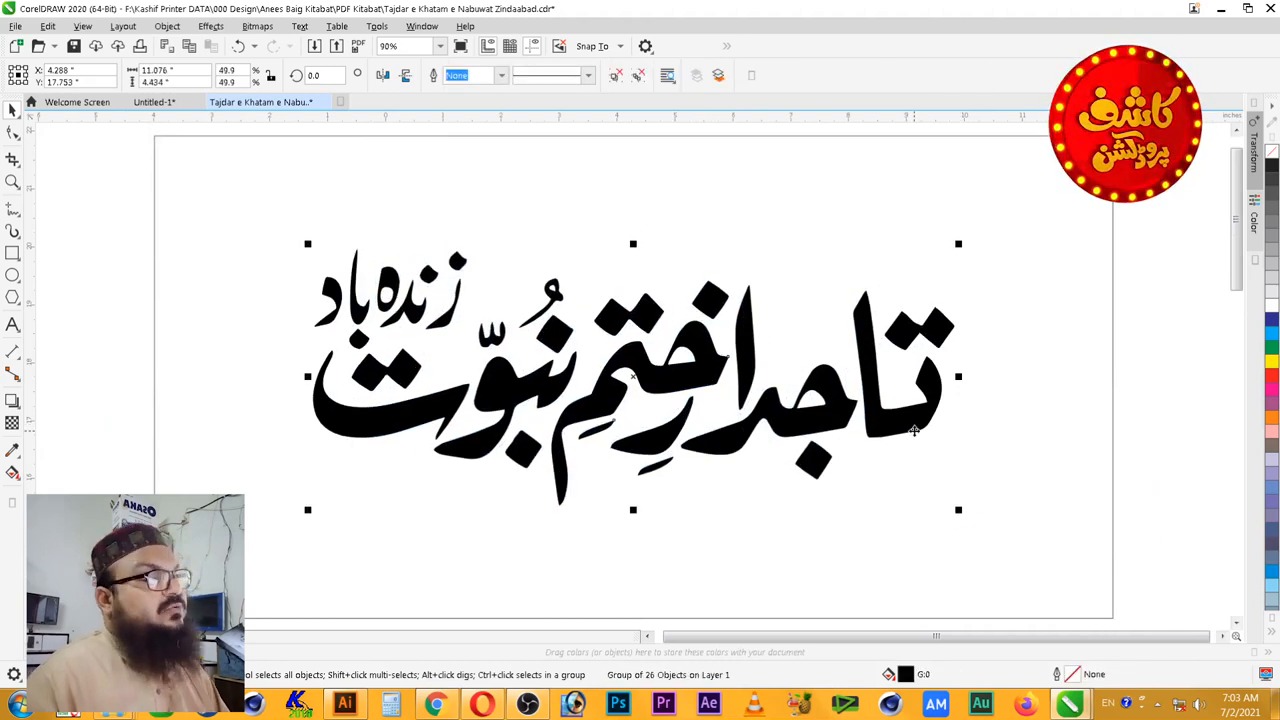
left_click(913, 430)
left_click_drag(960, 514, 991, 466)
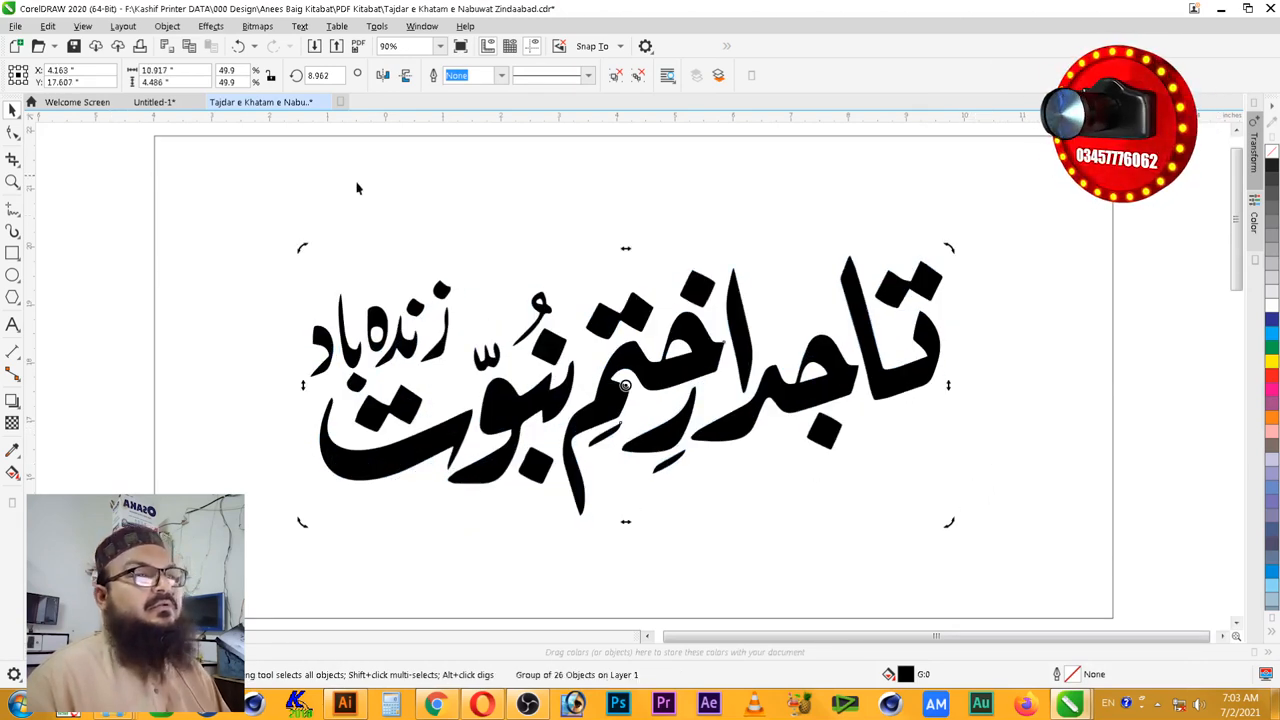
left_click(470, 179)
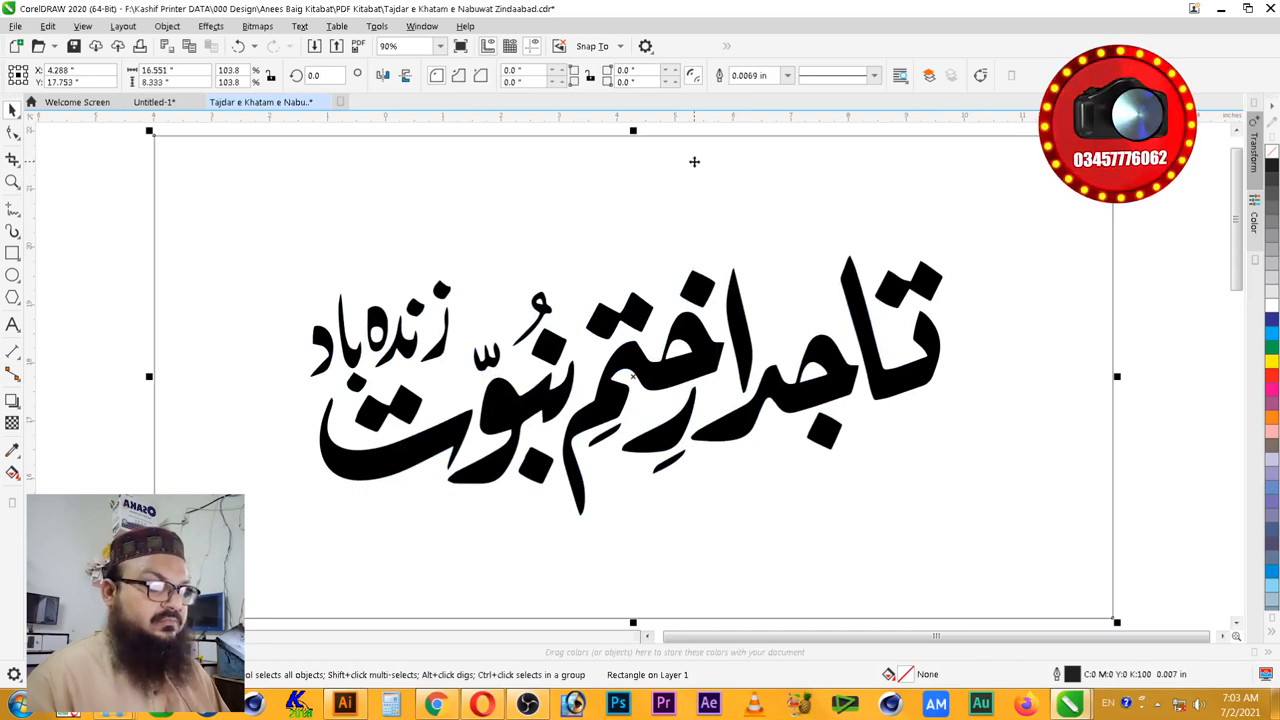
key("ctrl+z")
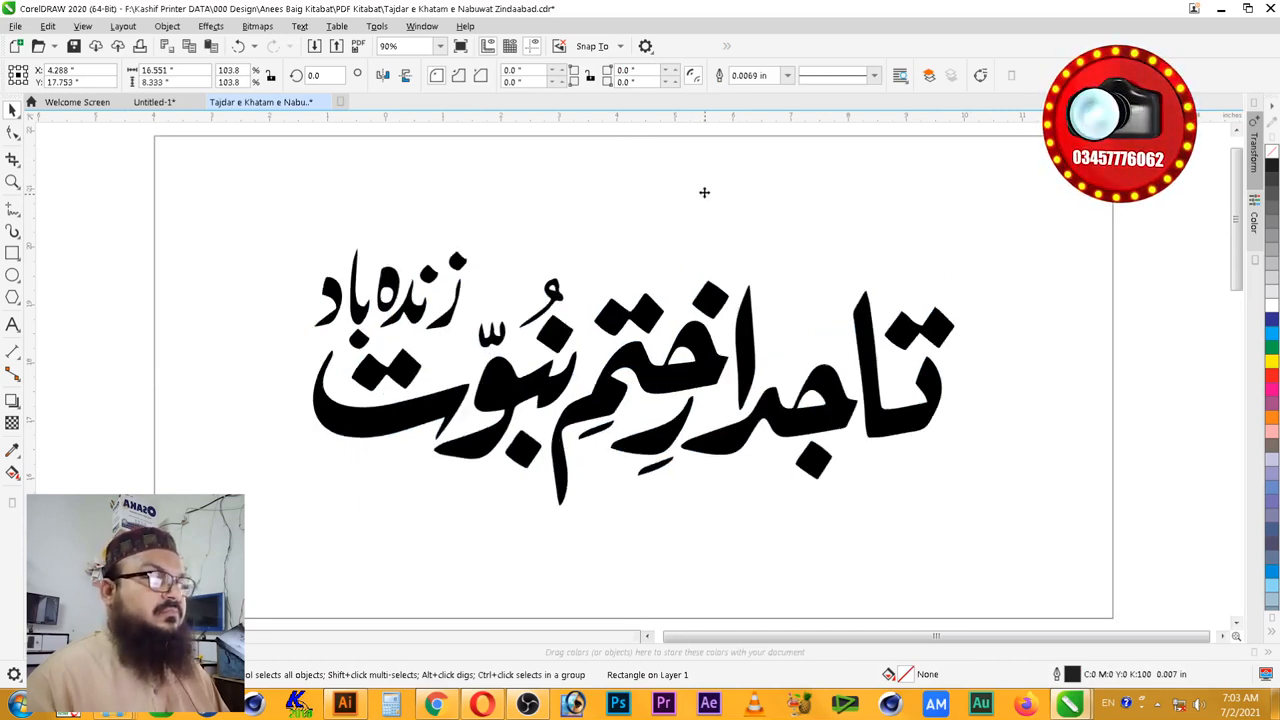
- Duplicate the rectangle in place in front, and rotate the calligraphy about 9.1° counterclockwise
left_click(1018, 283)
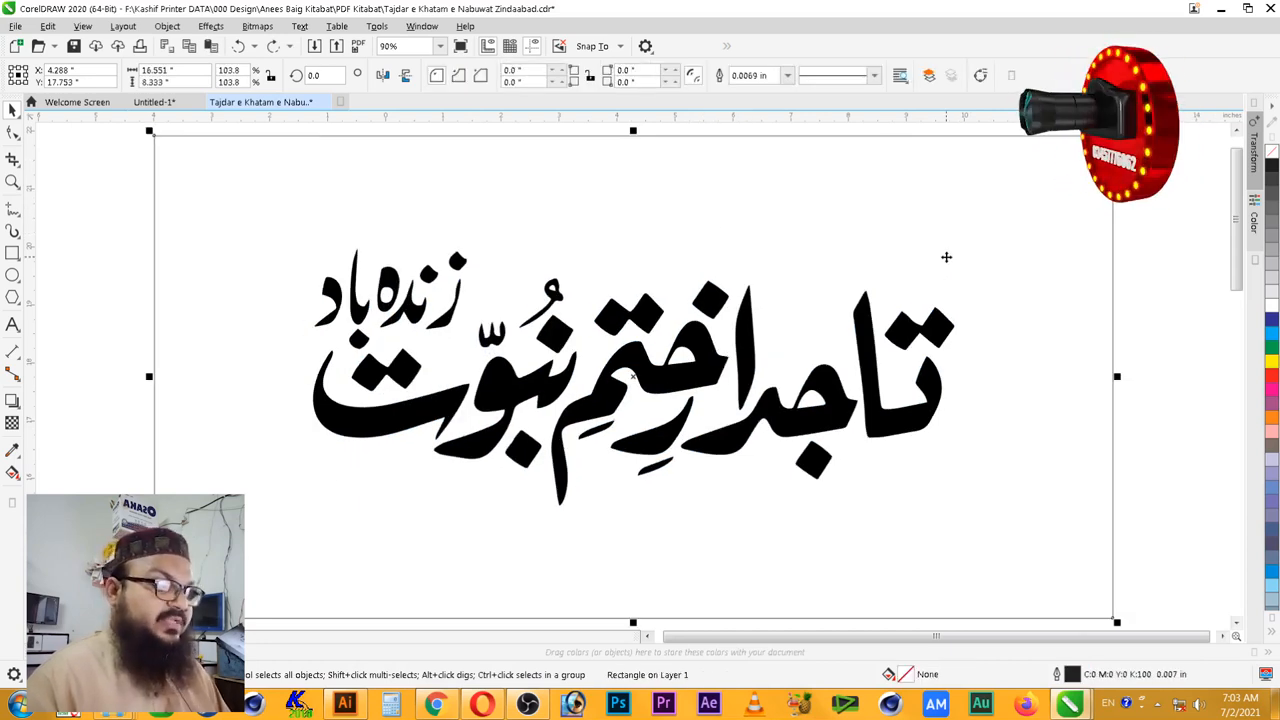
key("shift+Page_Up")
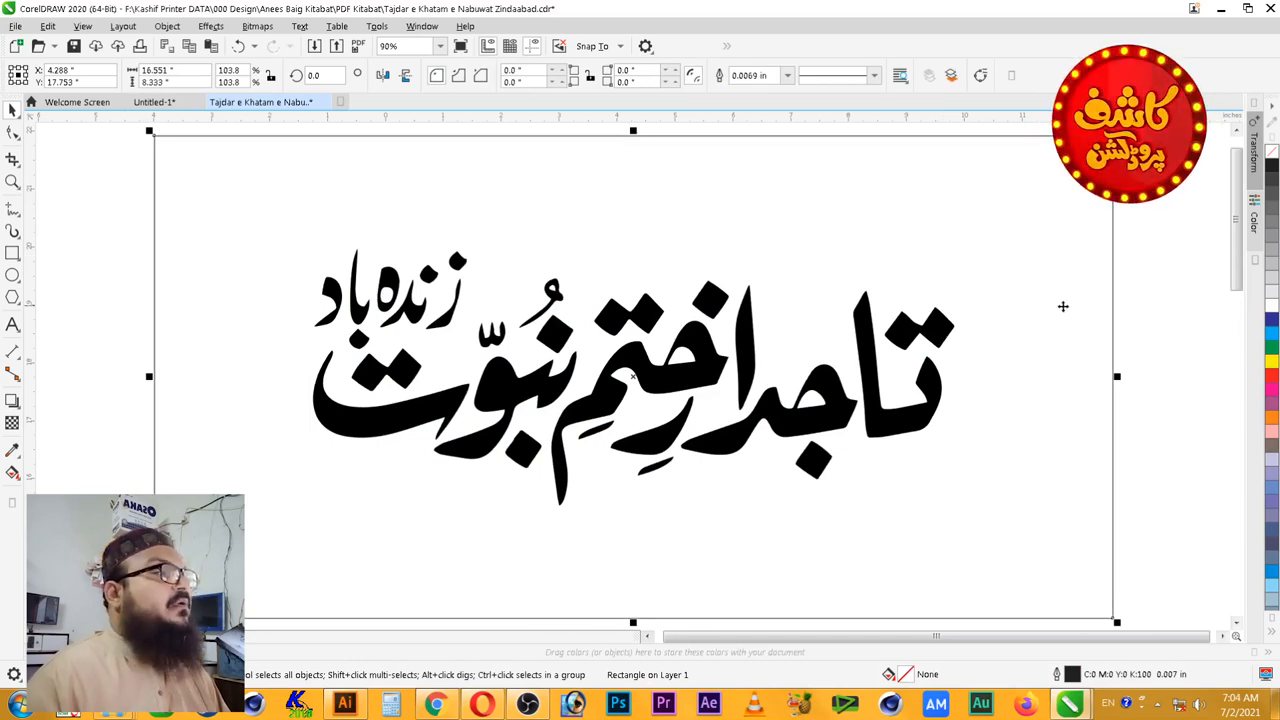
left_click(948, 323)
left_click(948, 323)
left_click_drag(966, 517, 1000, 466)
left_click(1059, 341)
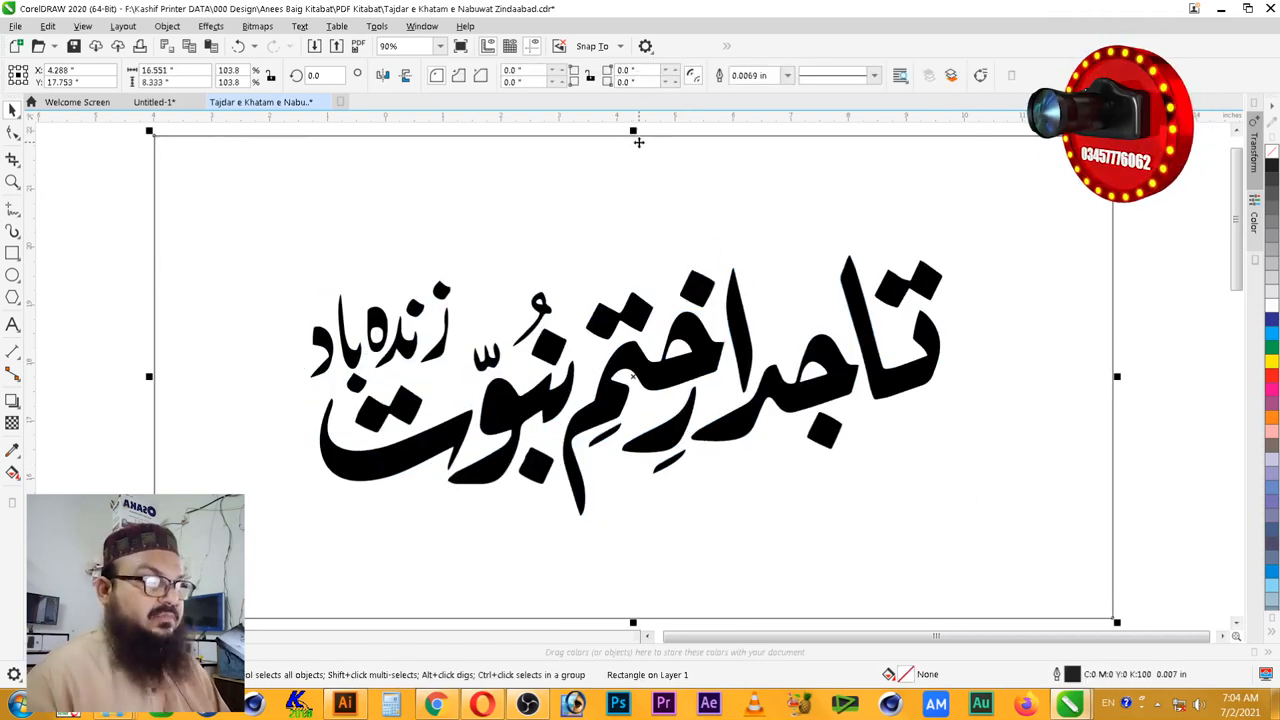
- Repeat the same rotation on the rectangle copy and scale it down around its centre to about 82.8%
key("ctrl+r")
scroll(711, 222, "down", 2)
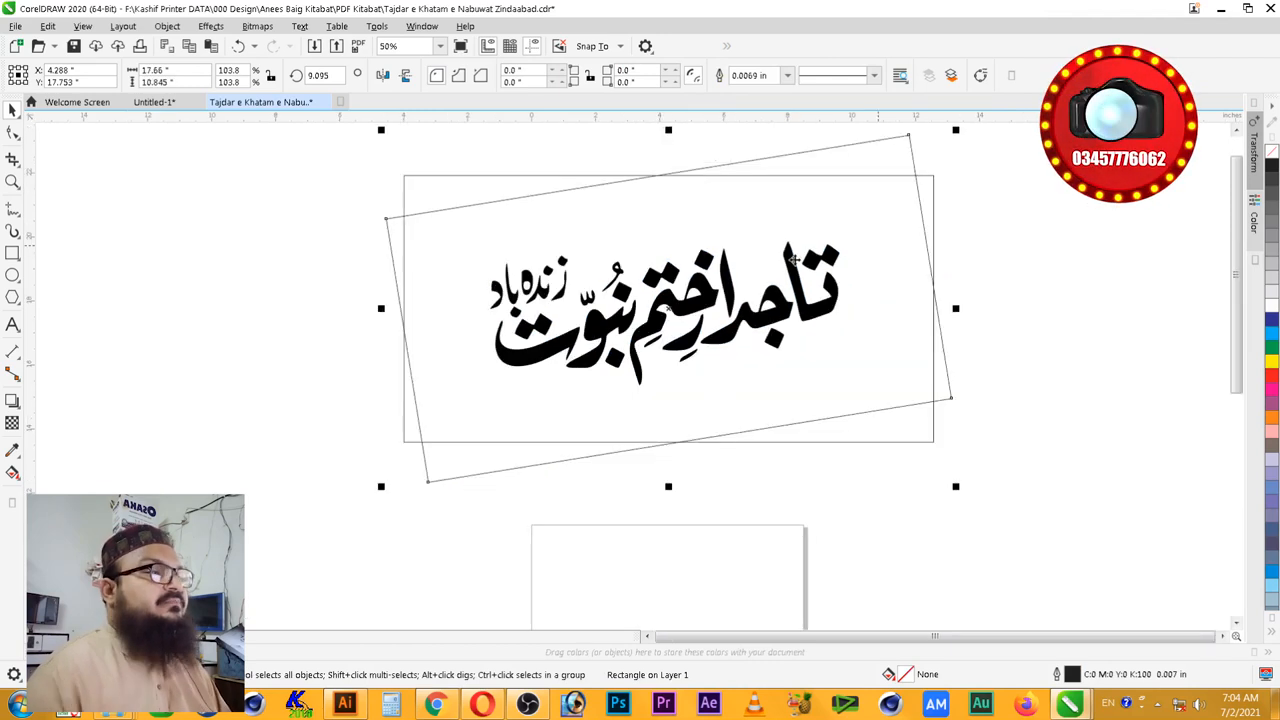
left_click_drag(955, 130, 921, 164)
scroll(991, 263, "down", 1)
key("z")
left_click_drag(635, 185, 1033, 408)
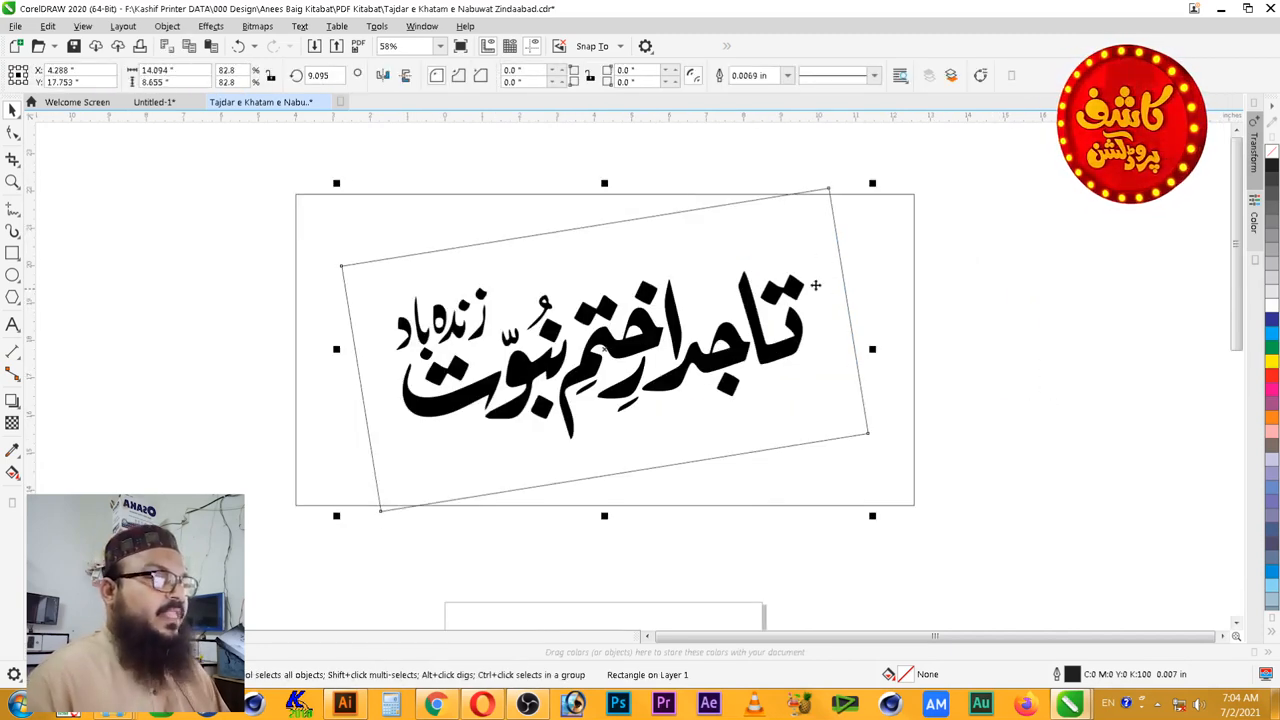
- Round all corners of the rotated rectangle to a radius of about 1.25 in with the Shape tool
left_click(14, 133)
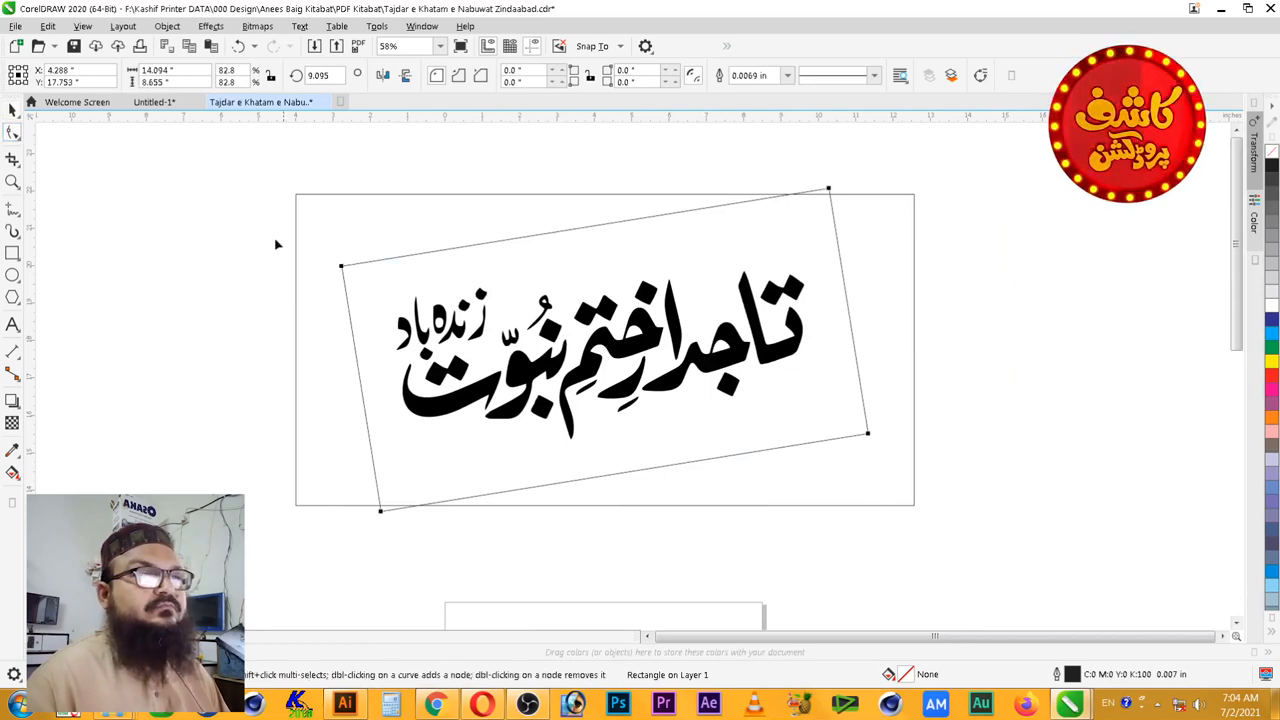
left_click(338, 271)
left_click(346, 269)
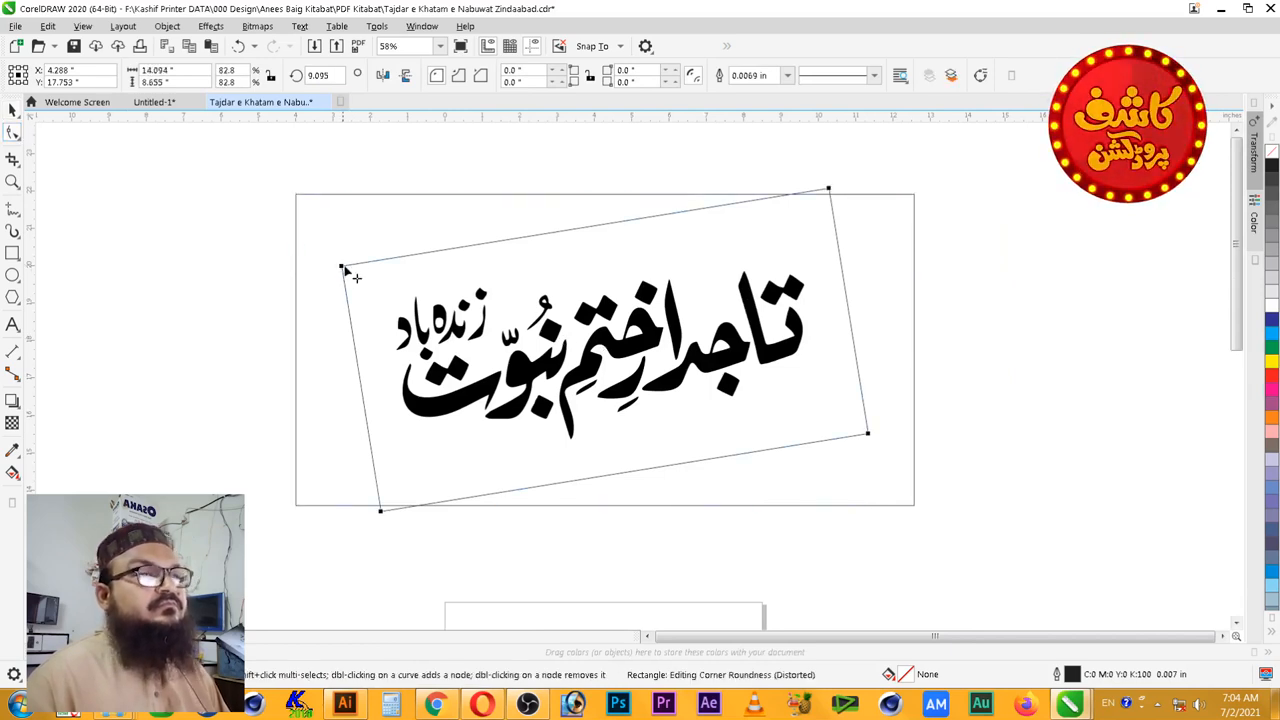
left_click_drag(346, 269, 393, 265)
key("space")
- Rotate the calligraphy and rounded rectangle together to about 5° of tilt, and shrink the rounded rectangle to about 79.1%
left_click_drag(880, 168, 331, 492)
left_click(490, 441)
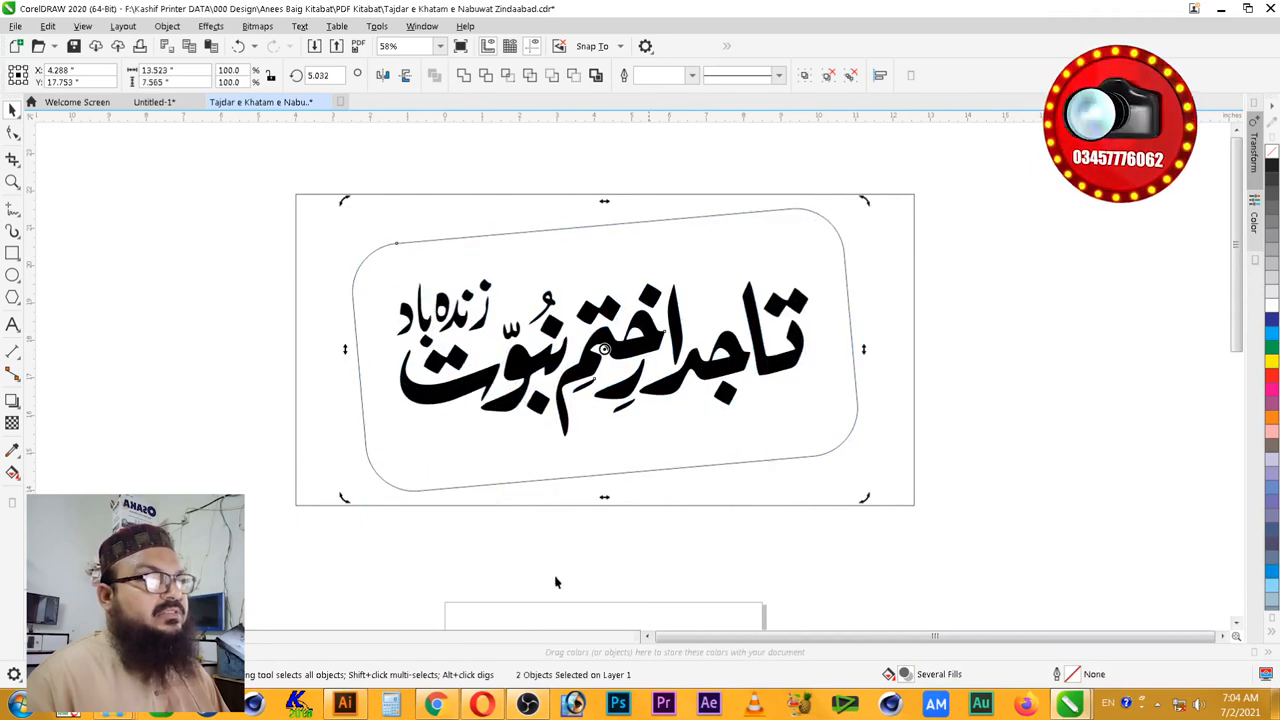
left_click(599, 548)
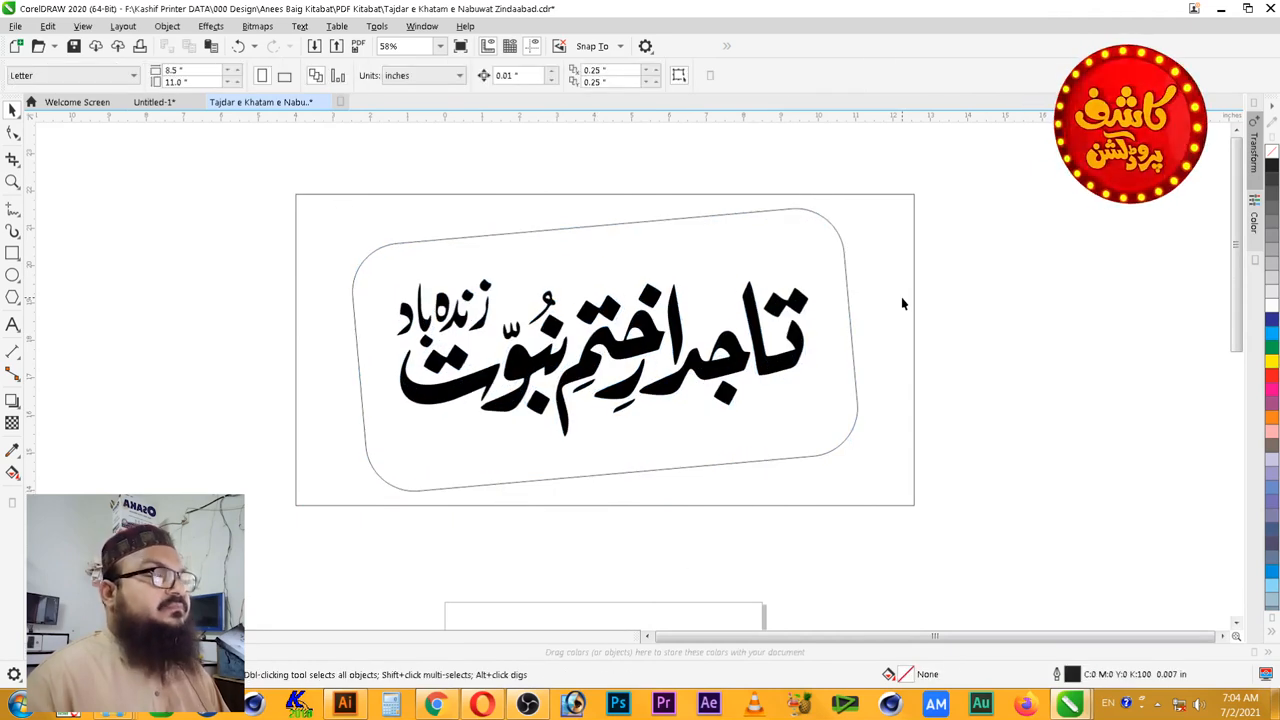
left_click(822, 317)
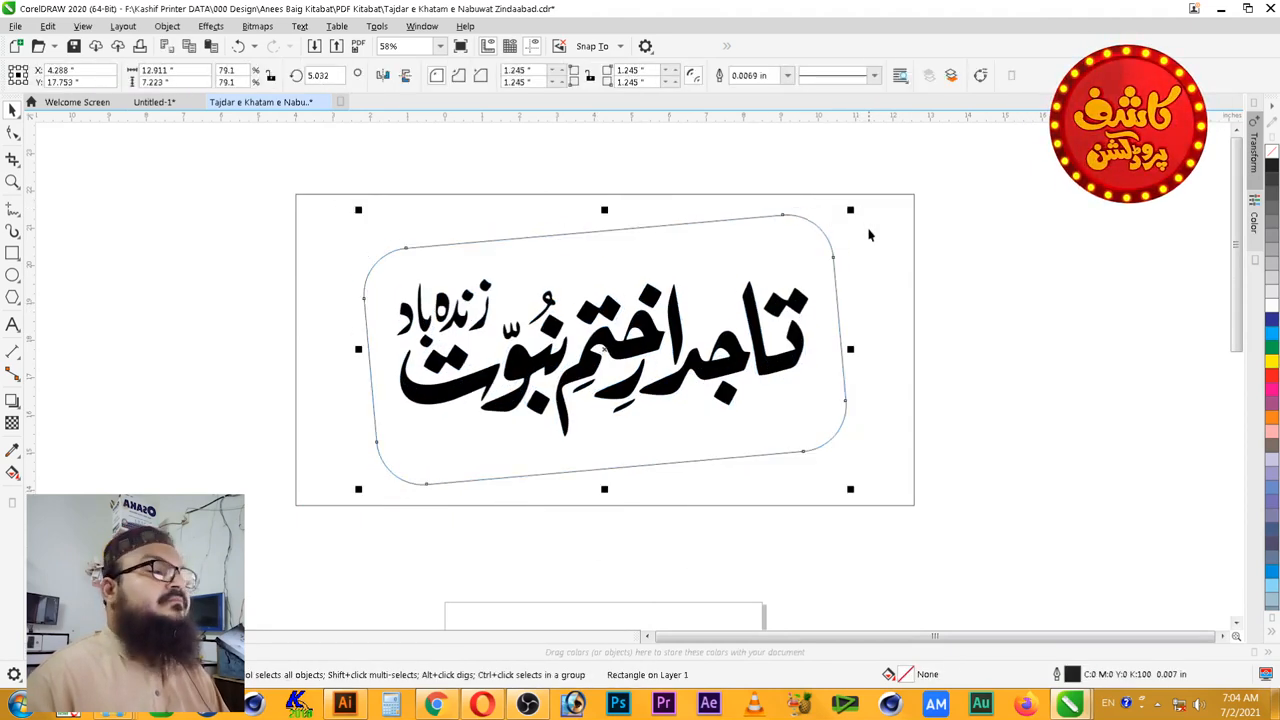
left_click(1015, 292)
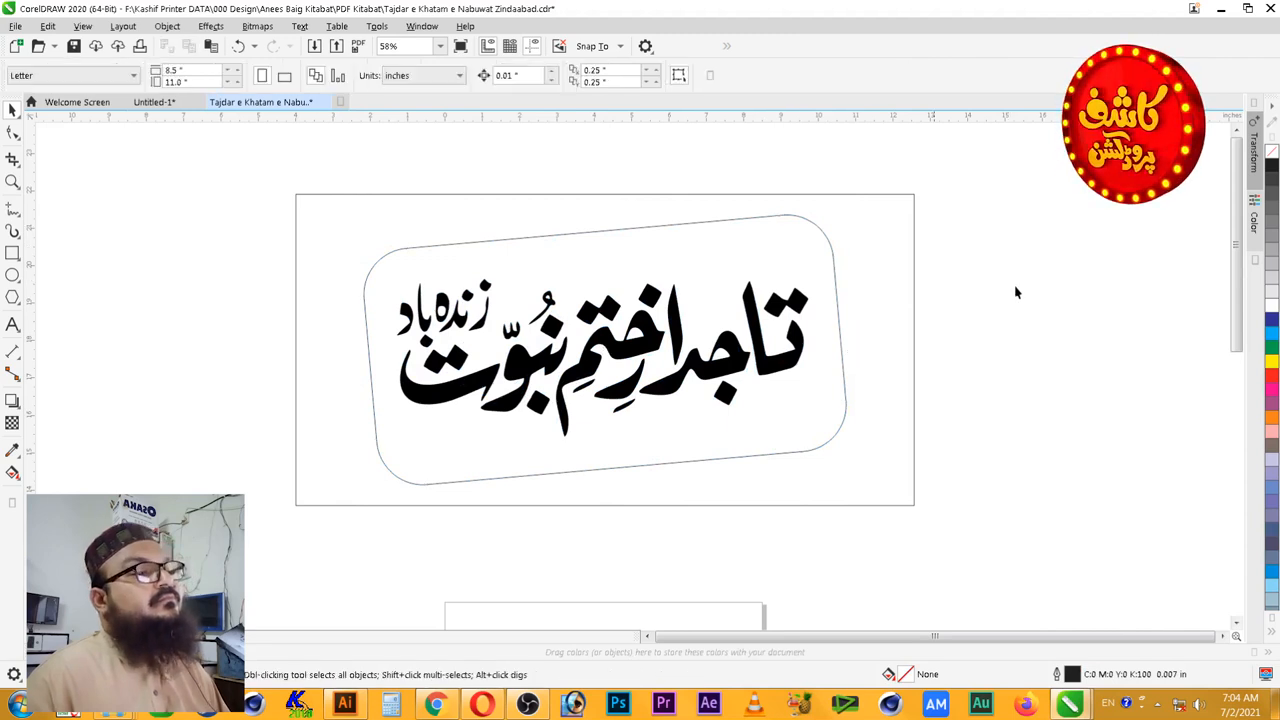
- Fill the tilted rounded rectangle with red (C0 M100 Y100 K0) and remove its outline
left_click(792, 374)
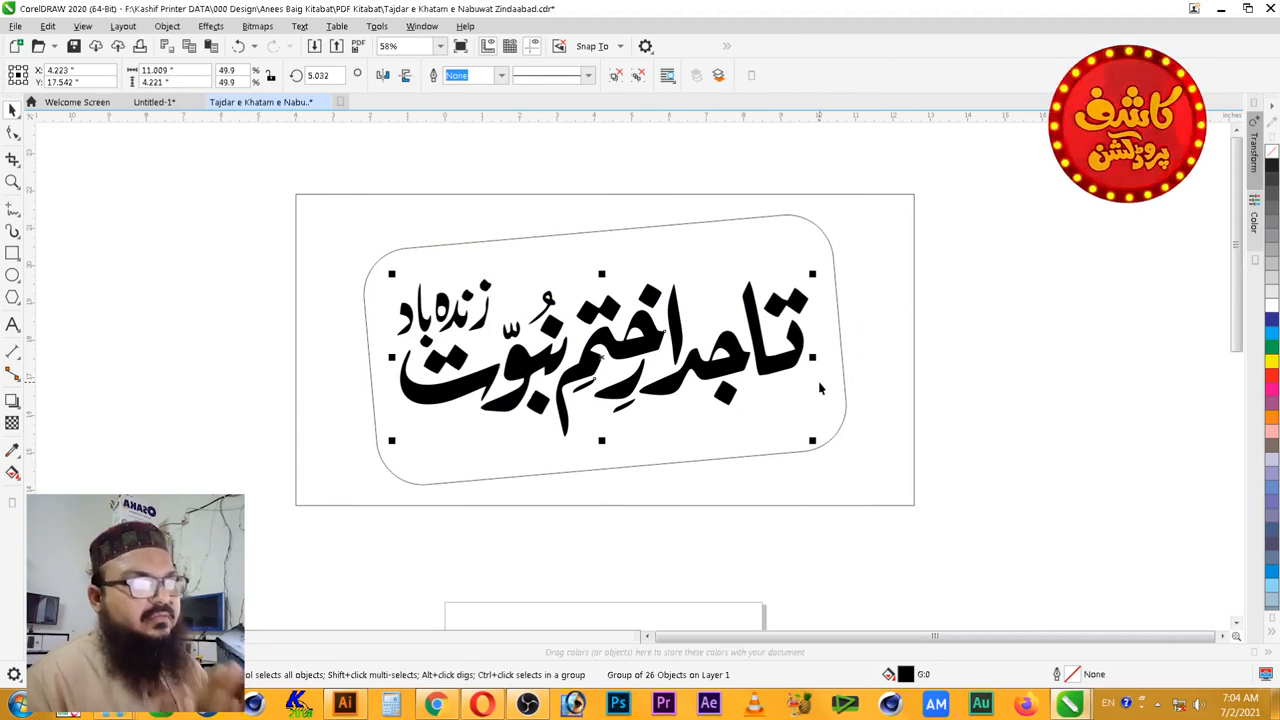
left_click(886, 262)
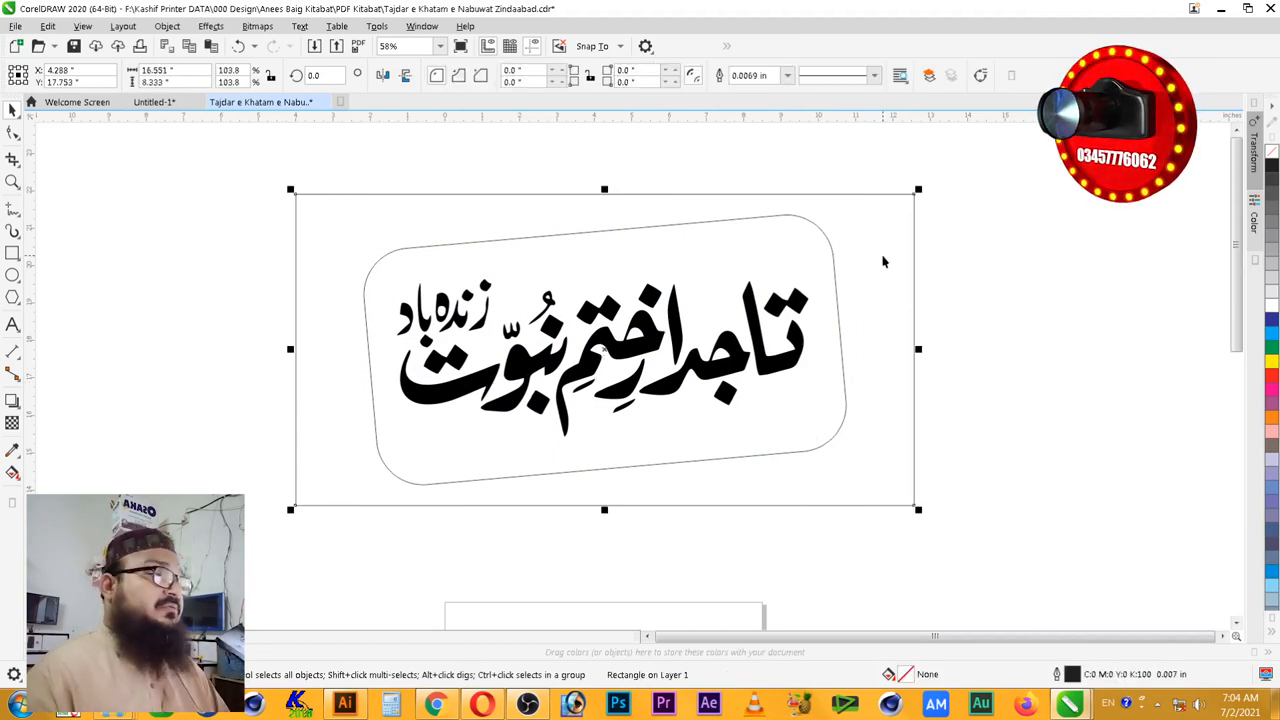
key("shift+F2")
left_click(937, 325)
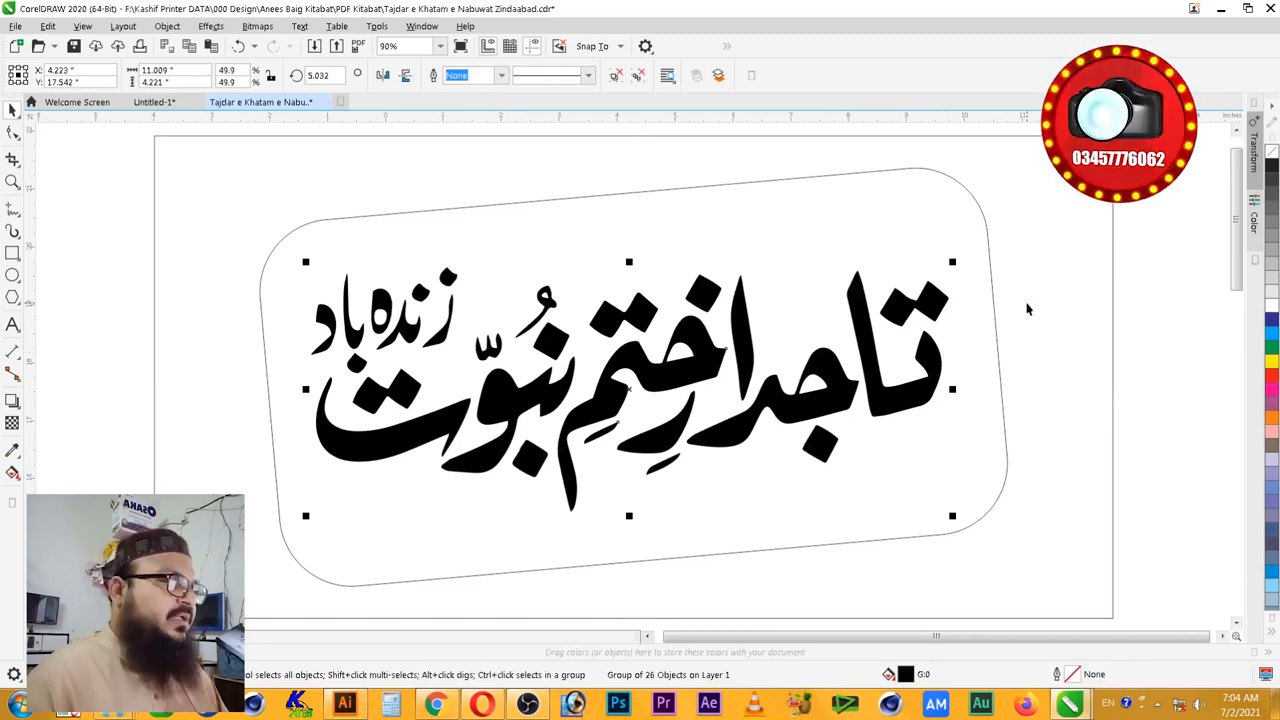
left_click(968, 292)
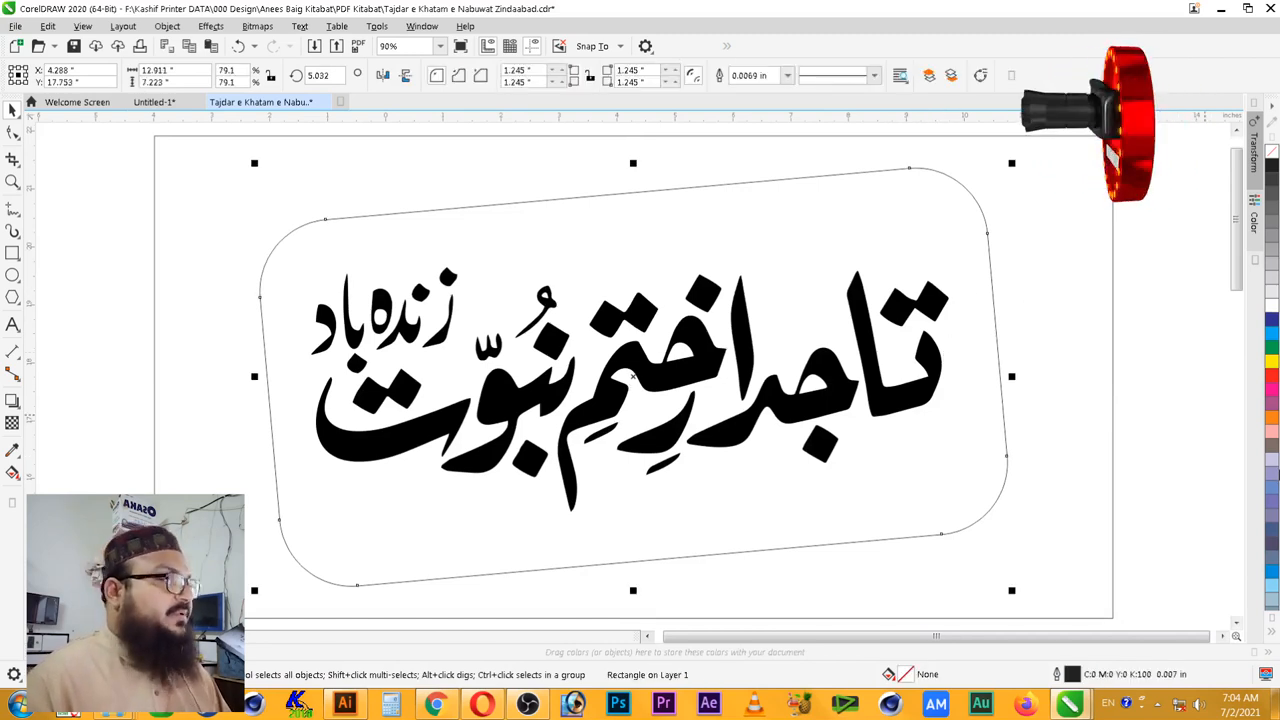
left_click(1272, 375)
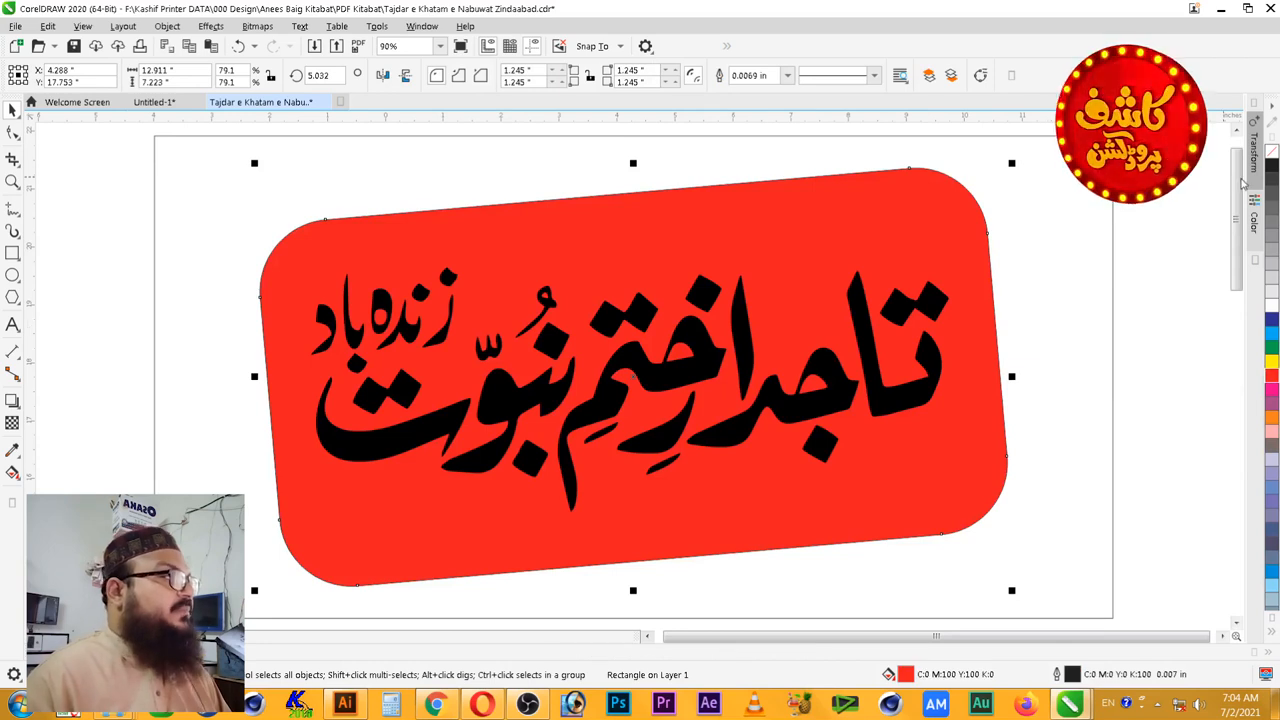
right_click(1272, 152)
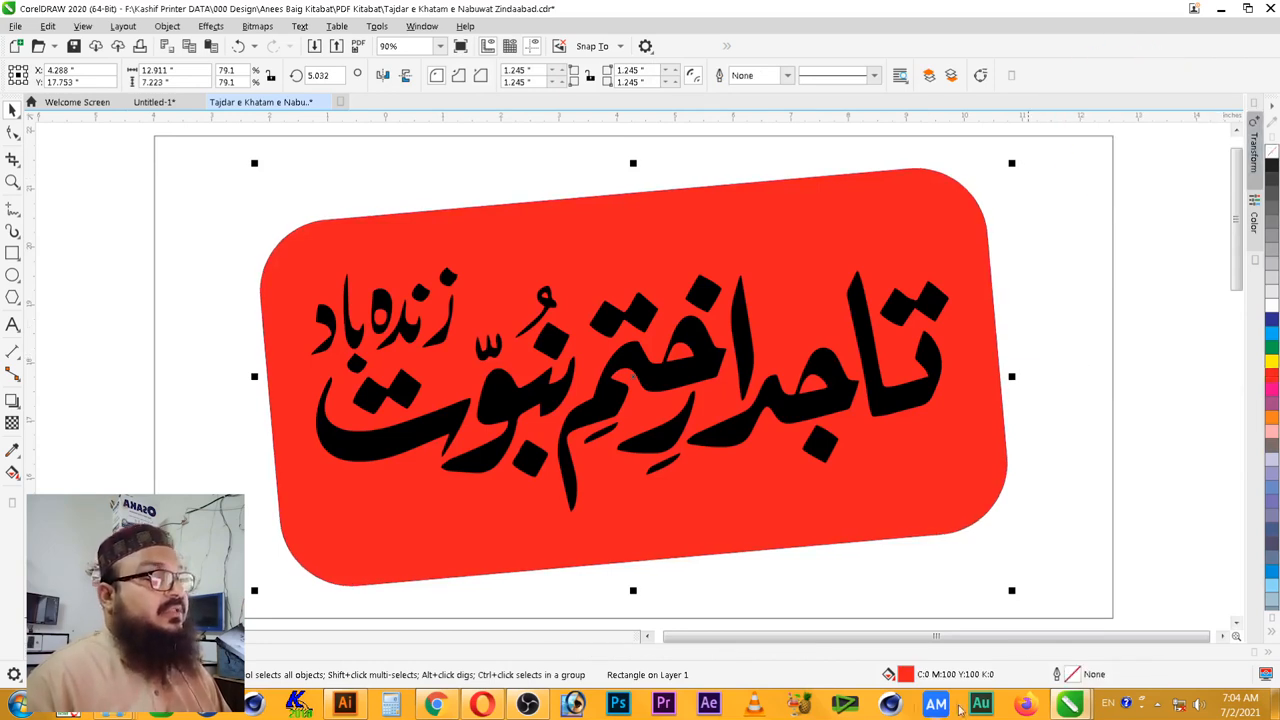
- Change the tilted rounded rectangle's fill from red to a custom pink, C7 M100 Y16 K0
double_click(905, 676)
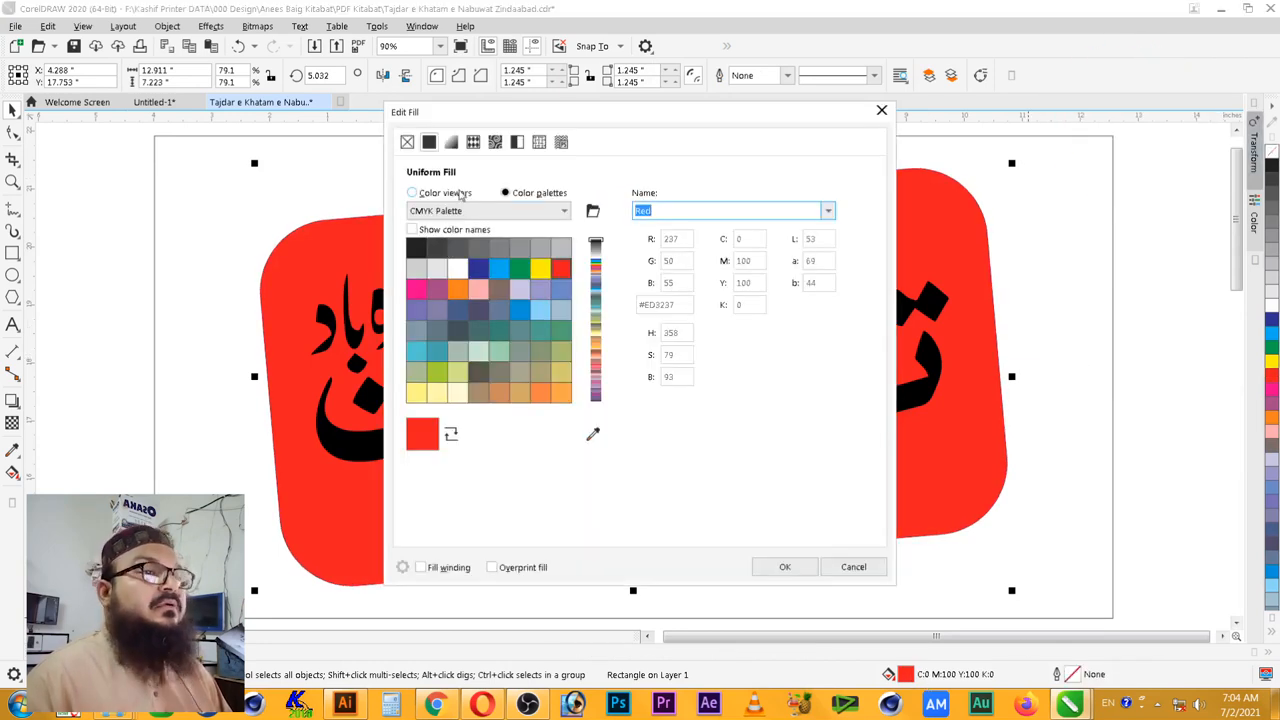
left_click(448, 194)
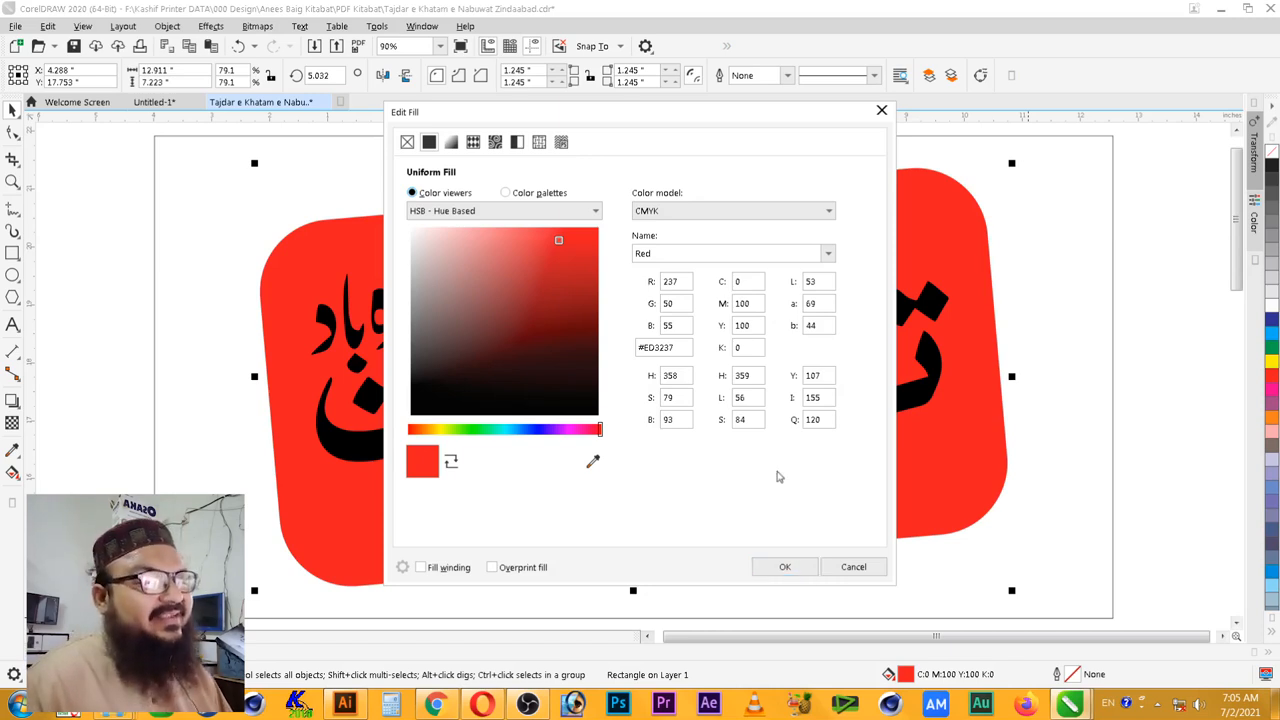
left_click(585, 430)
mouse_move(572, 292)
left_mouse_down()
mouse_move(597, 283)
mouse_move(576, 263)
mouse_move(628, 250)
left_mouse_up()
left_click(776, 566)
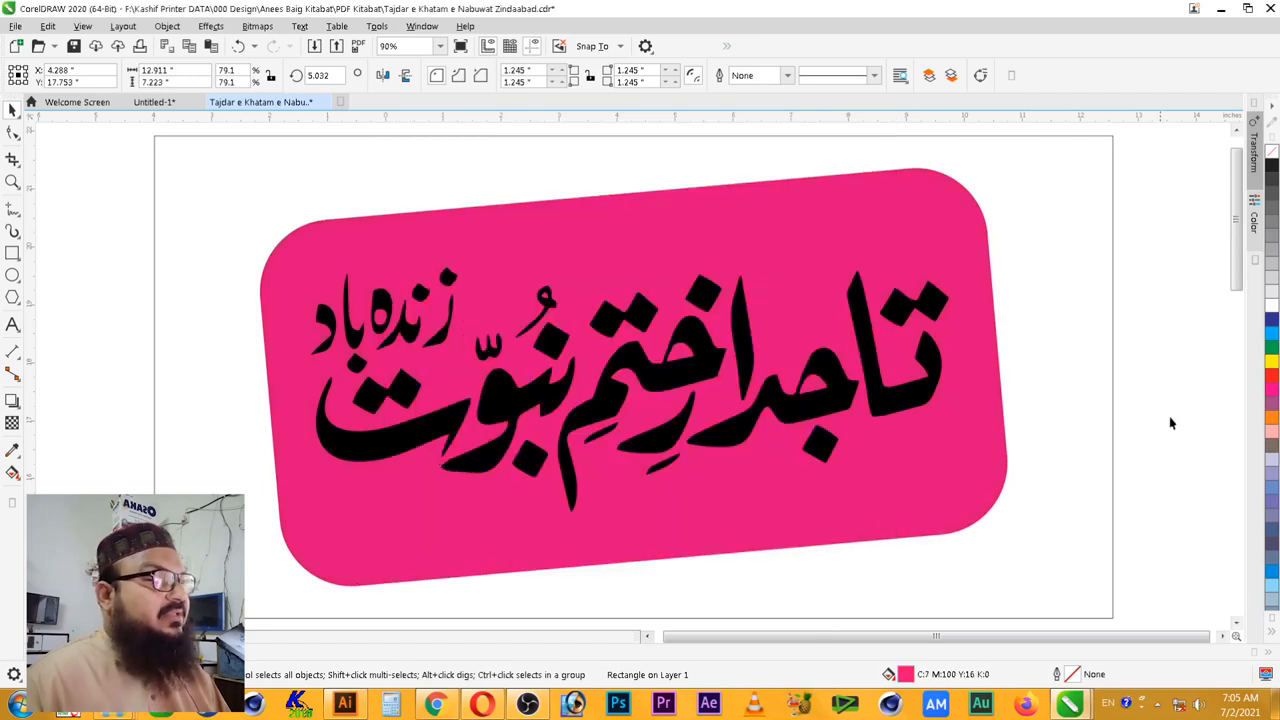
- Fill the calligraphy with white, and ungroup its pieces and weld them into a single curve
left_click(950, 192)
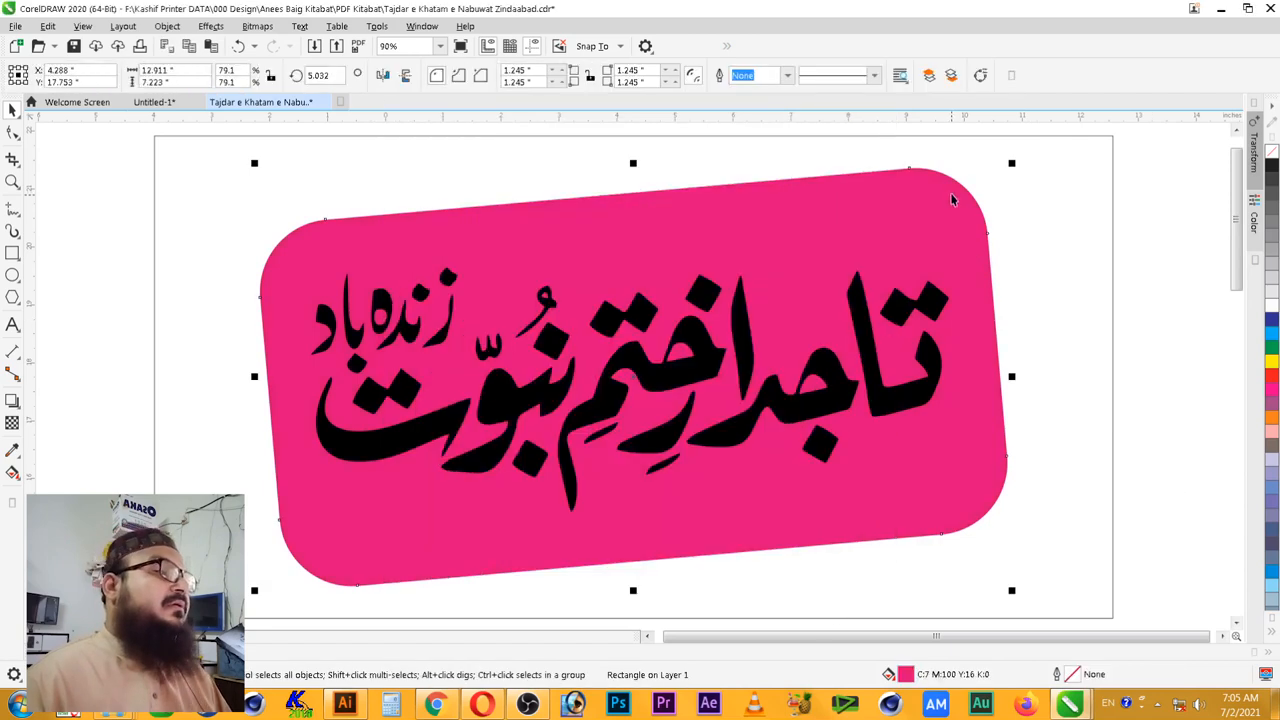
left_click(938, 318)
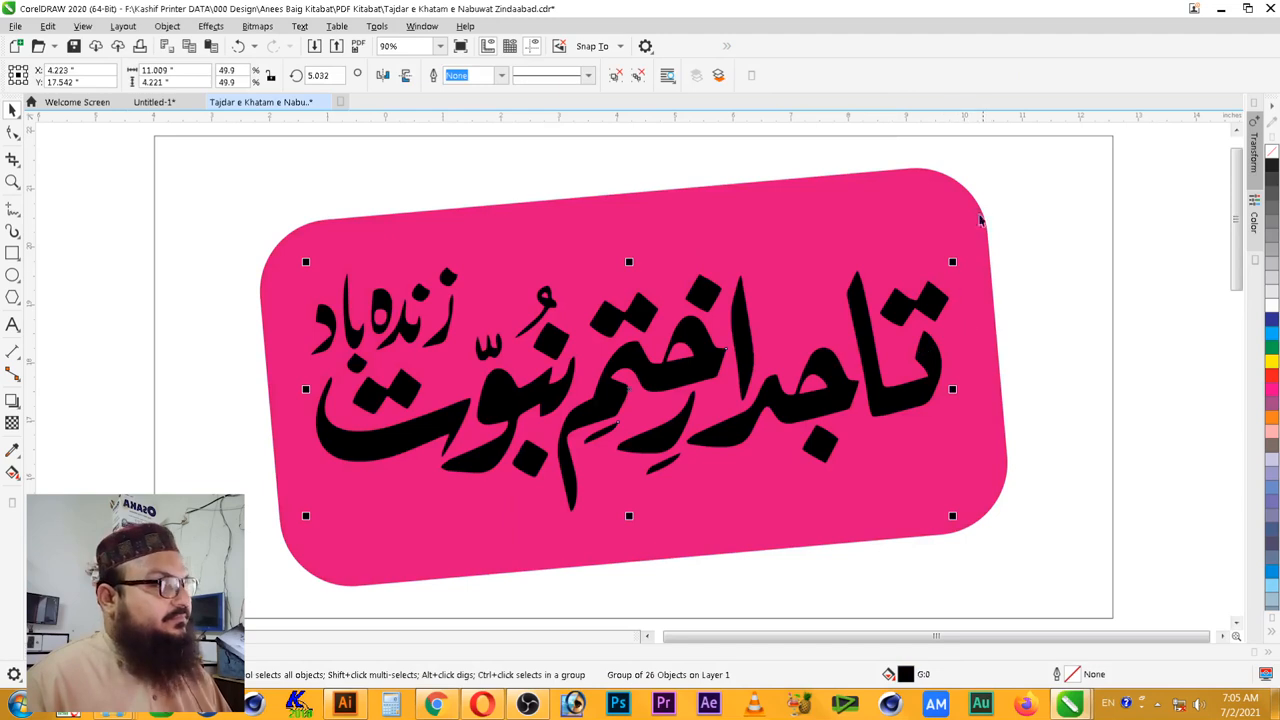
left_click(1272, 307)
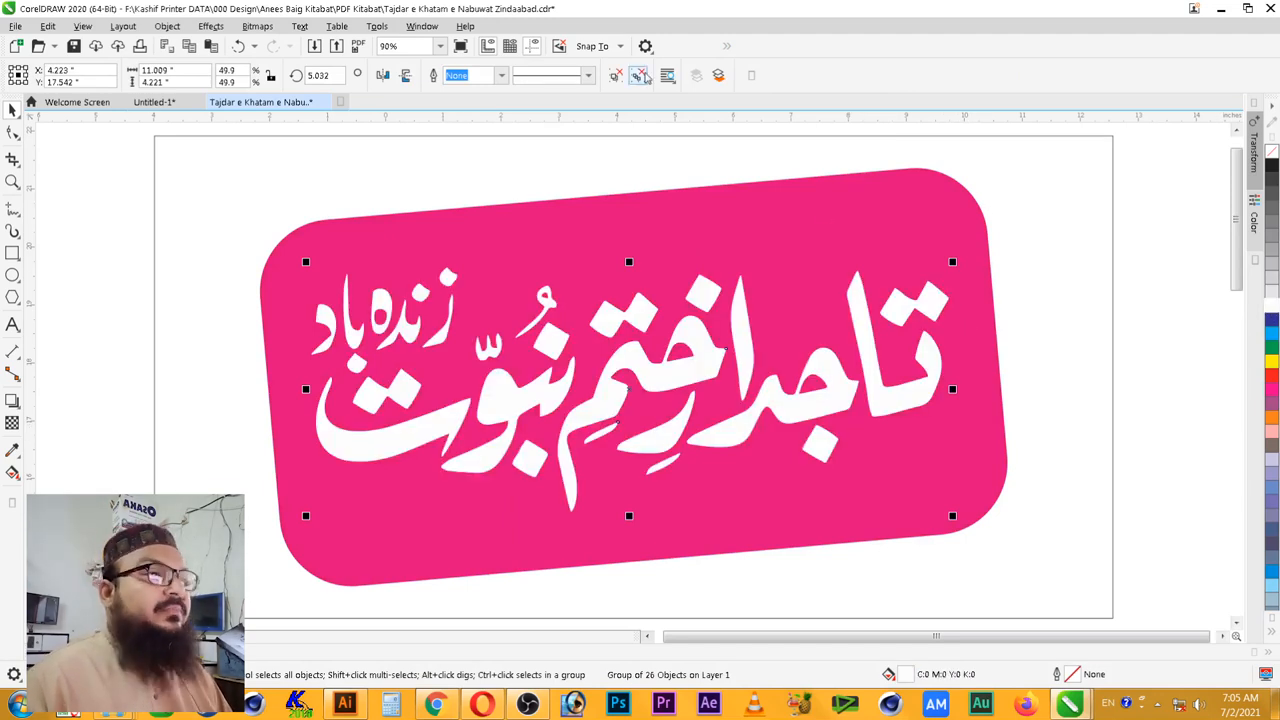
left_click(622, 80)
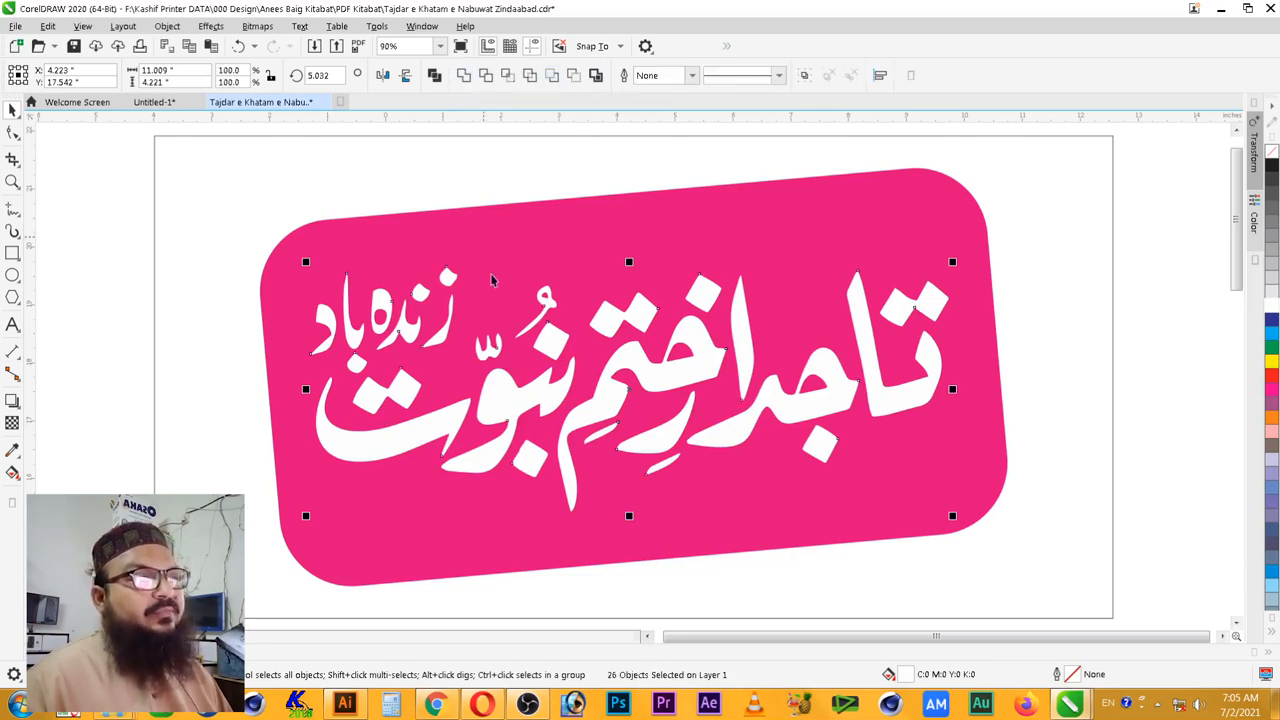
left_click(472, 84)
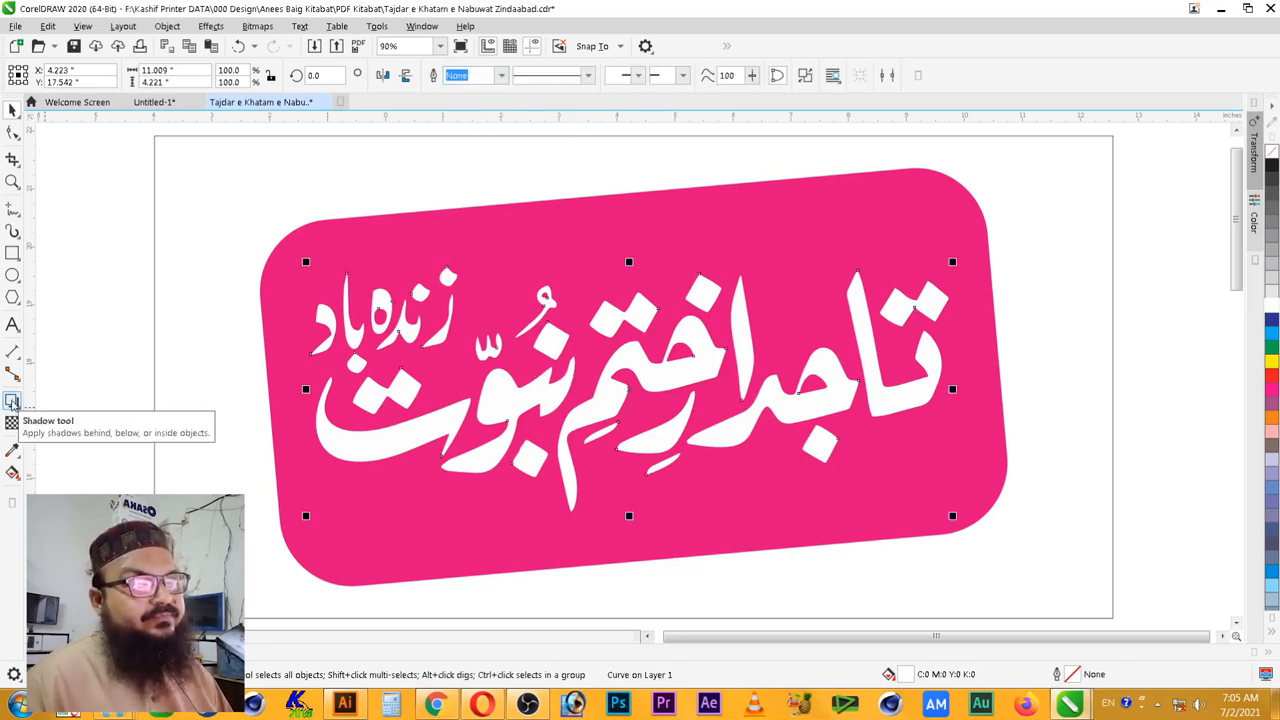
- Add a one-step outside contour with a 0.1 in offset and round corners to the white calligraphy
left_click(13, 404)
left_click(13, 404)
left_click(82, 430)
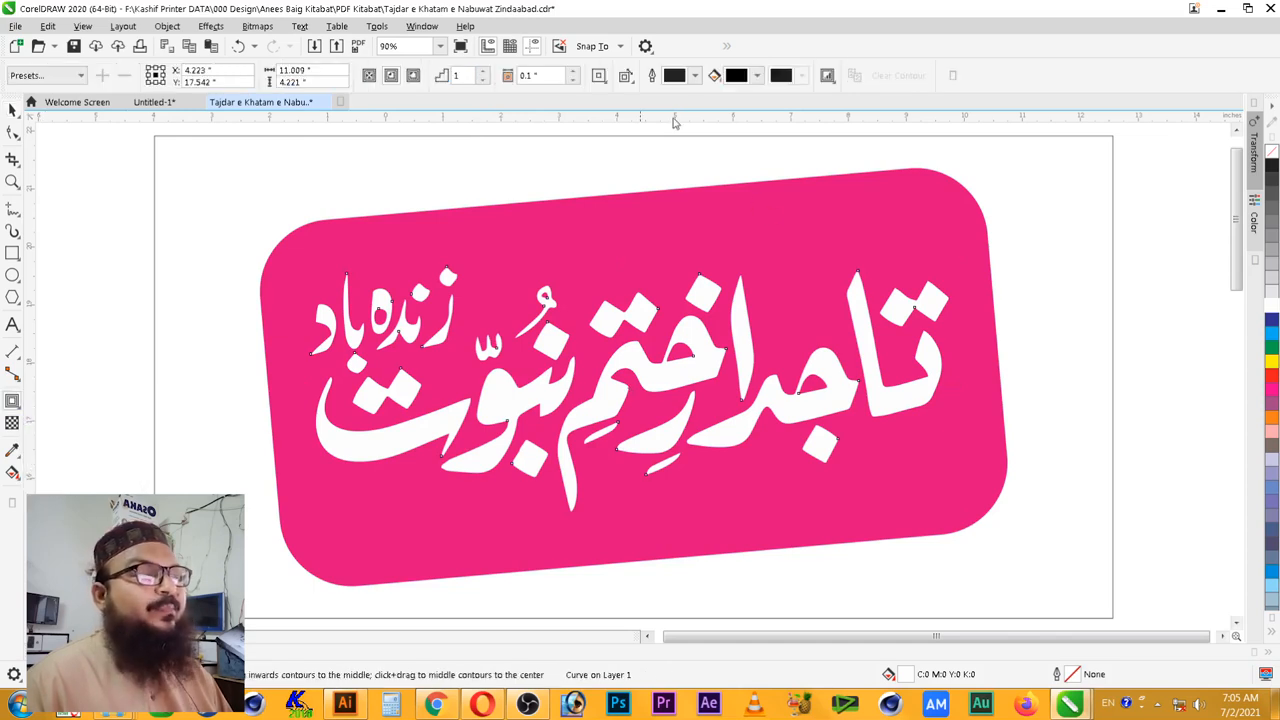
left_click(413, 76)
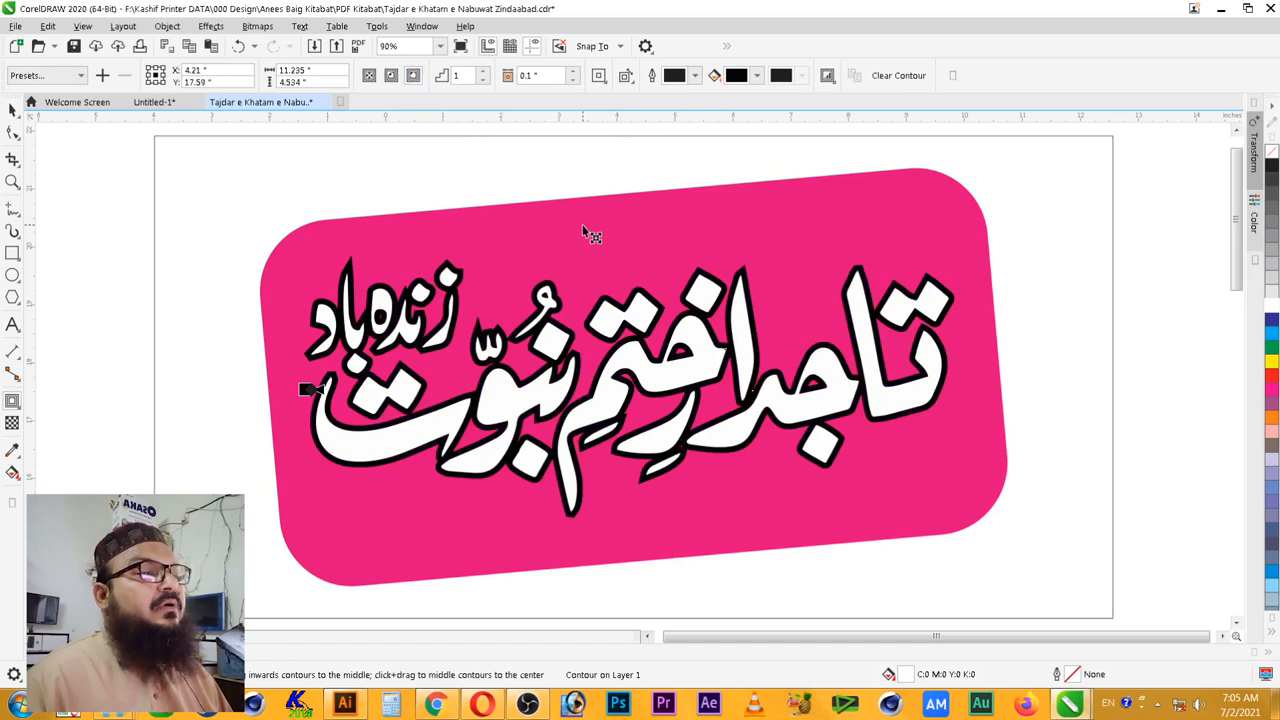
left_click(598, 76)
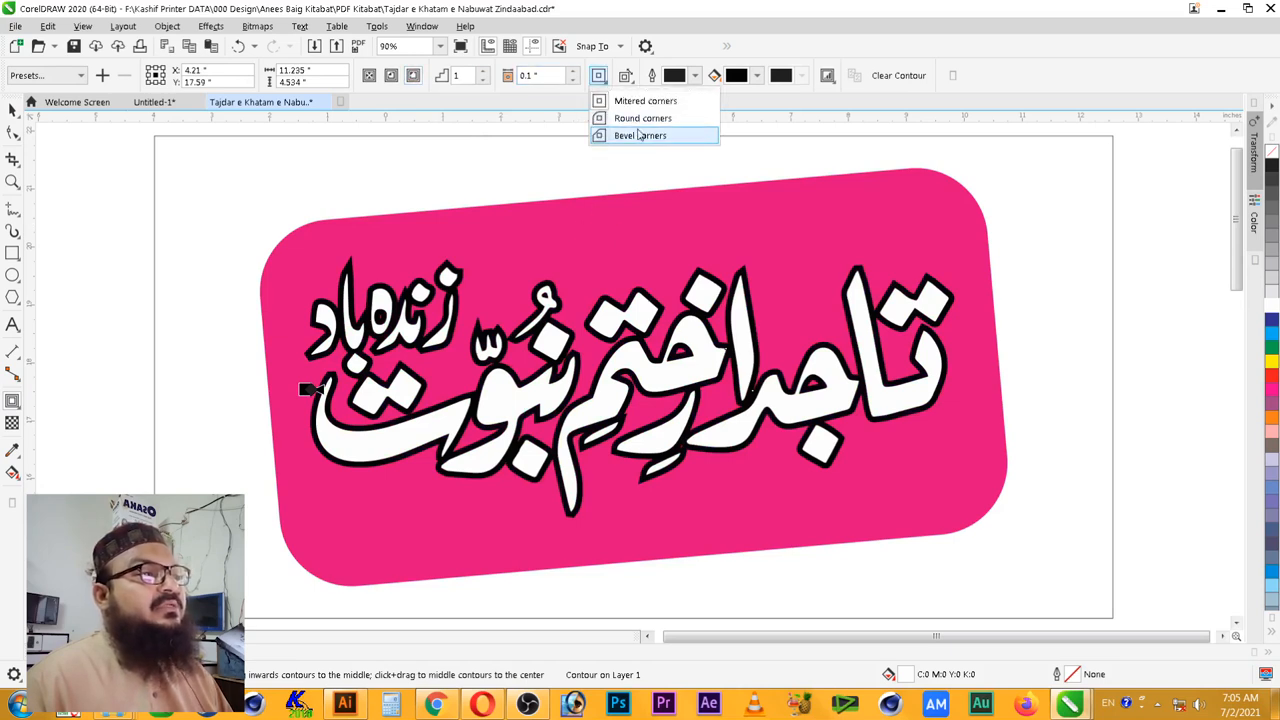
left_click(642, 118)
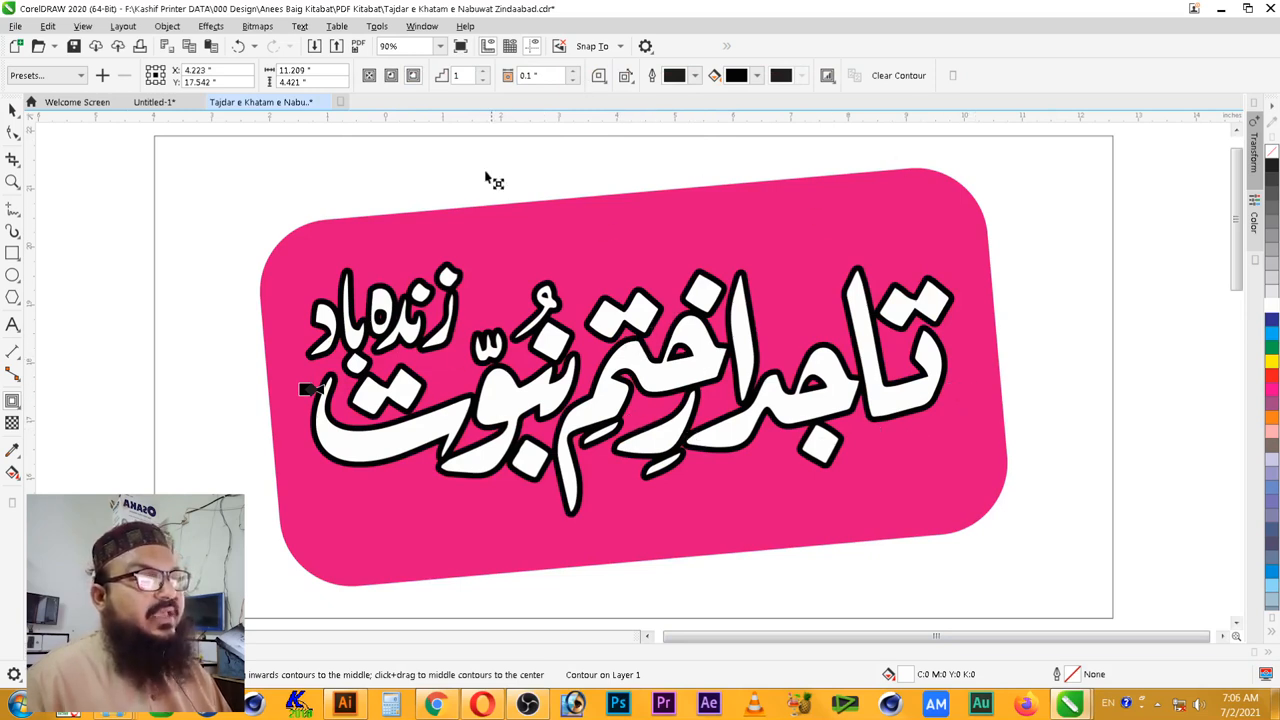
- Increase the calligraphy's contour offset to 0.26 in
left_click(573, 72)
left_click(573, 72)
left_click(573, 72)
left_click(573, 72)
left_click(573, 72)
left_click(573, 72)
left_click(573, 72)
left_click(573, 72)
left_click(574, 73)
left_click(574, 73)
left_click(574, 73)
left_click(574, 73)
left_click(574, 73)
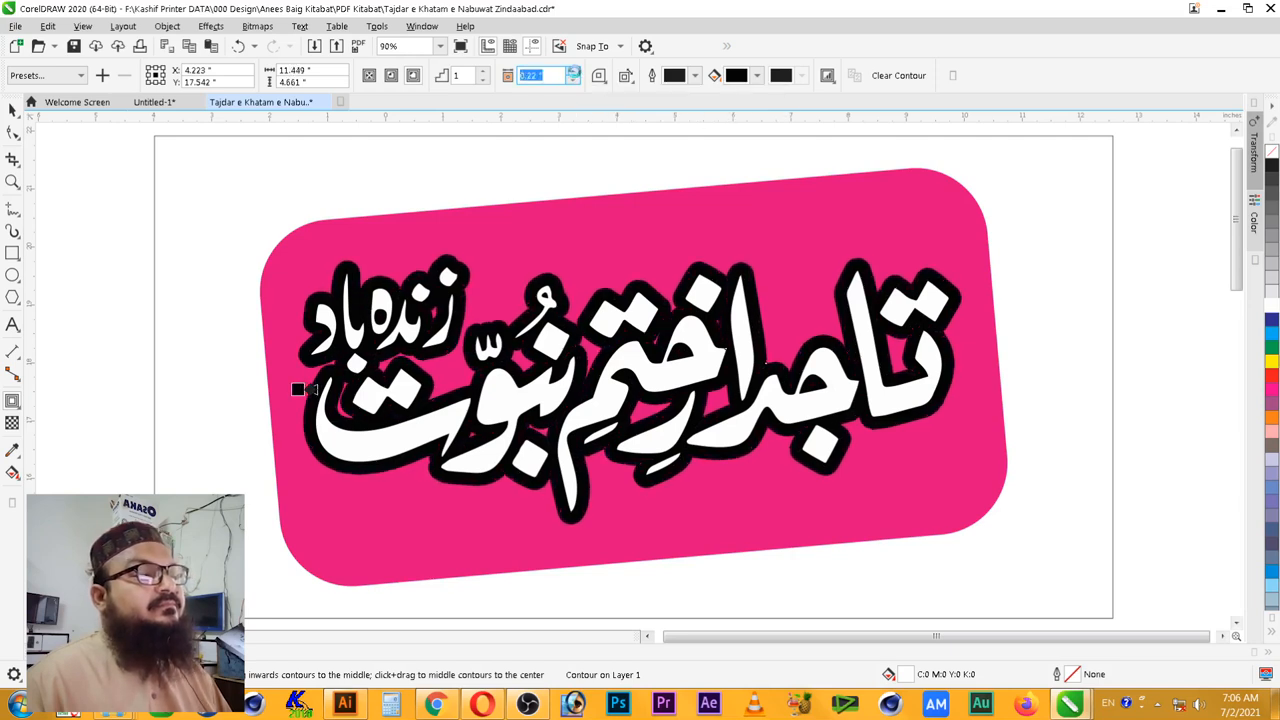
left_click(574, 73)
left_click(574, 73)
left_click(574, 73)
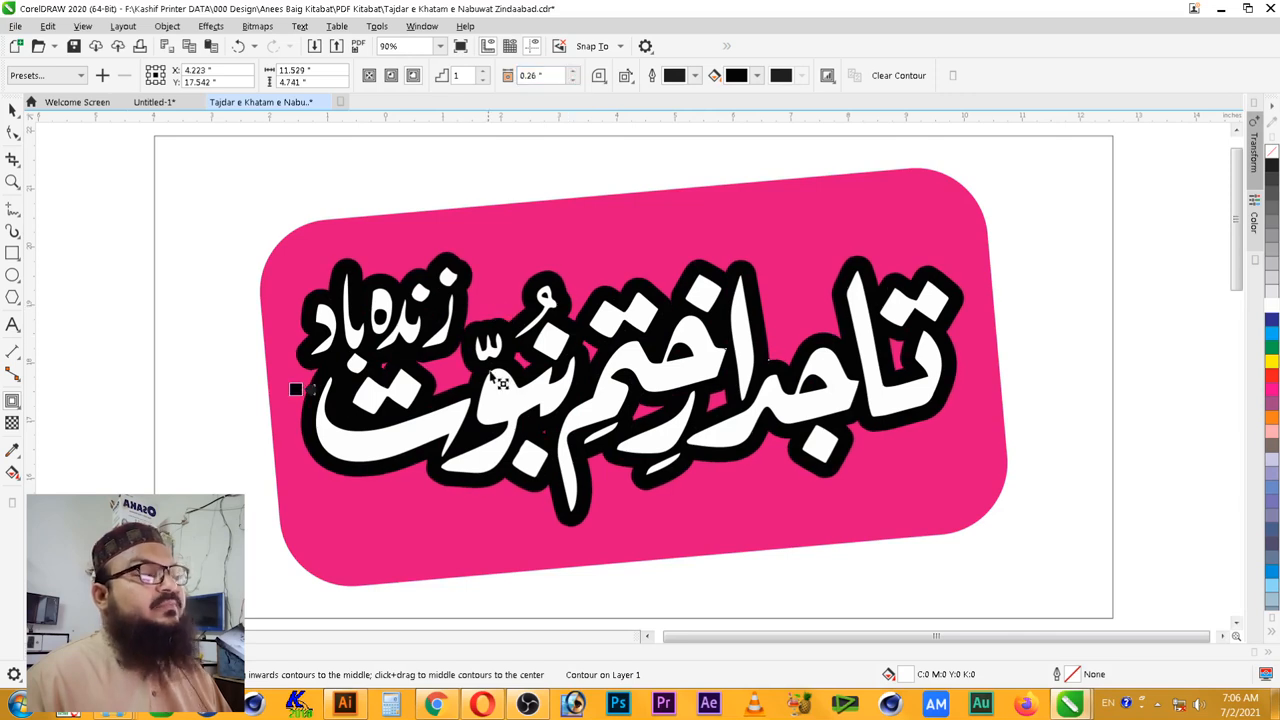
- Separate the black contour from the calligraphy, break it into its parts and weld them into one solid shape without holes
left_click(14, 110)
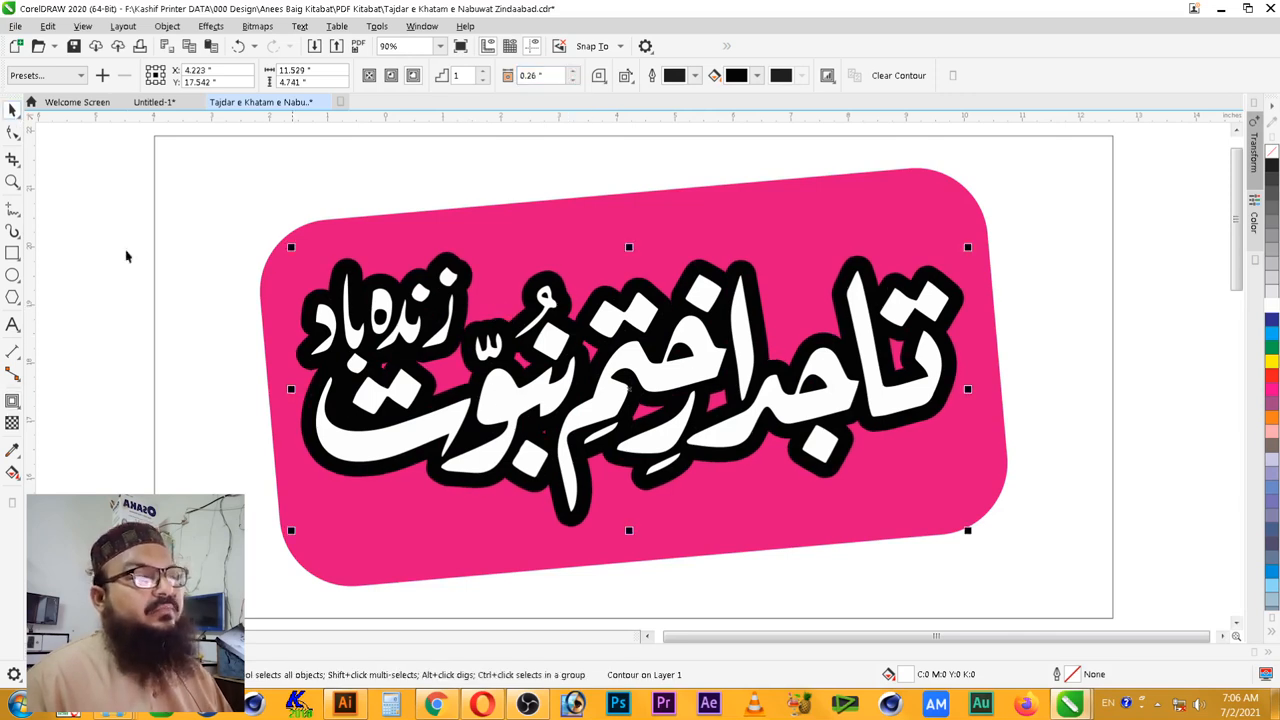
right_click(736, 458)
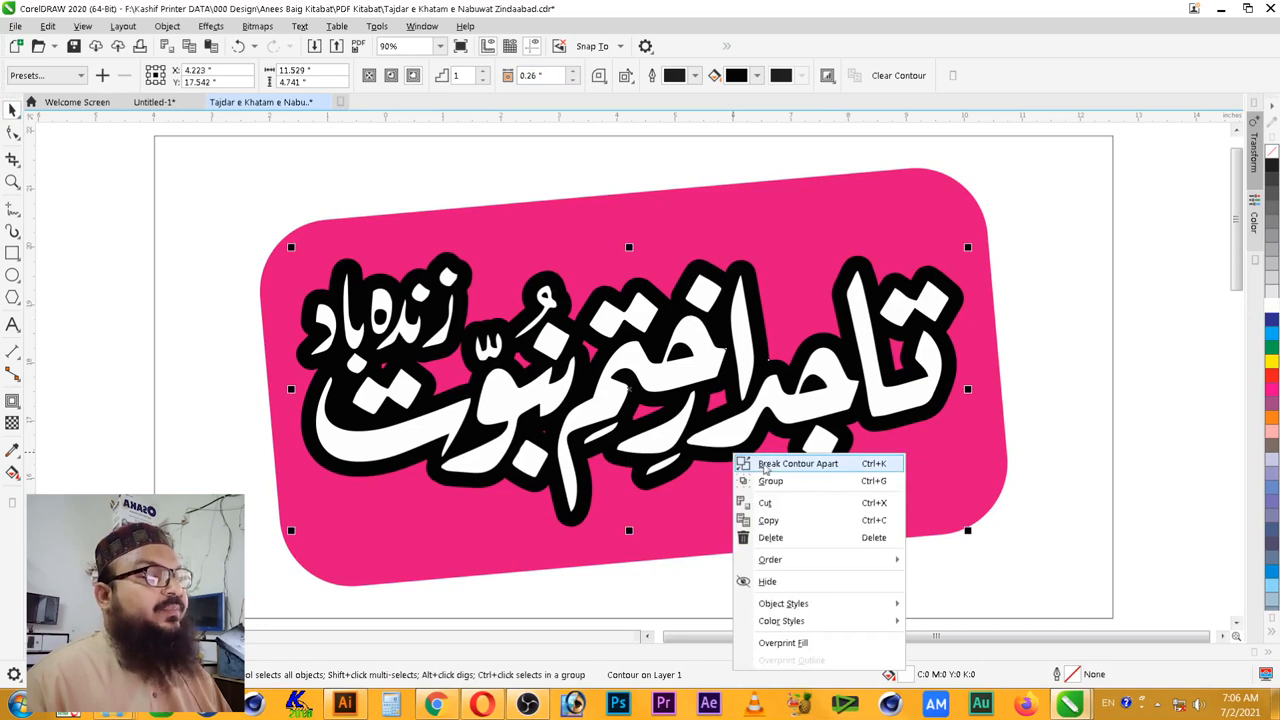
left_click(798, 463)
left_click(1131, 423)
left_click(924, 413)
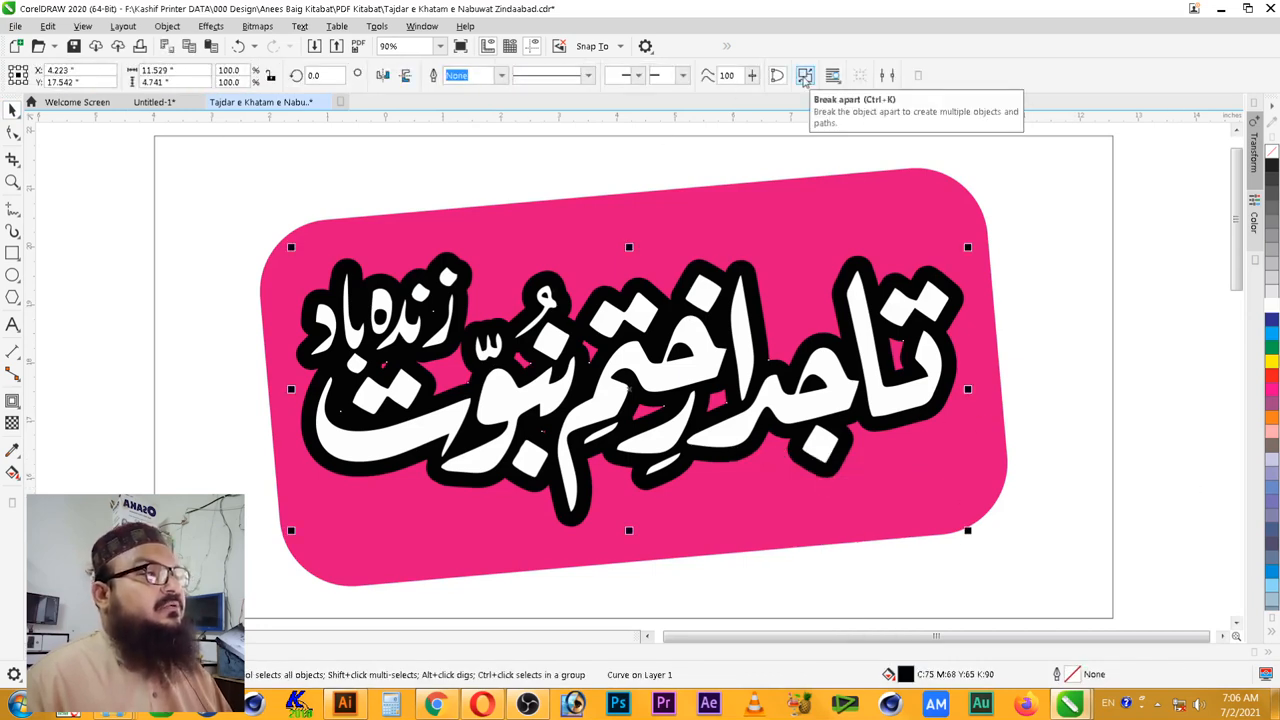
left_click(805, 78)
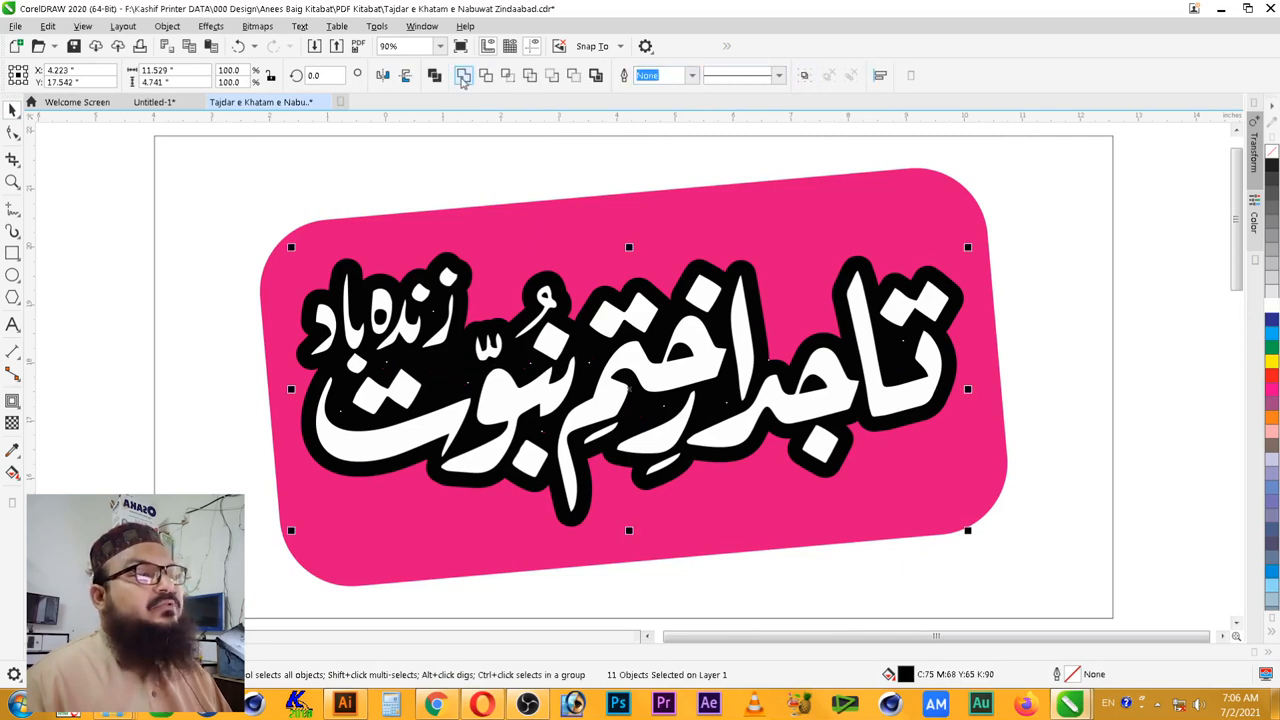
left_click(463, 77)
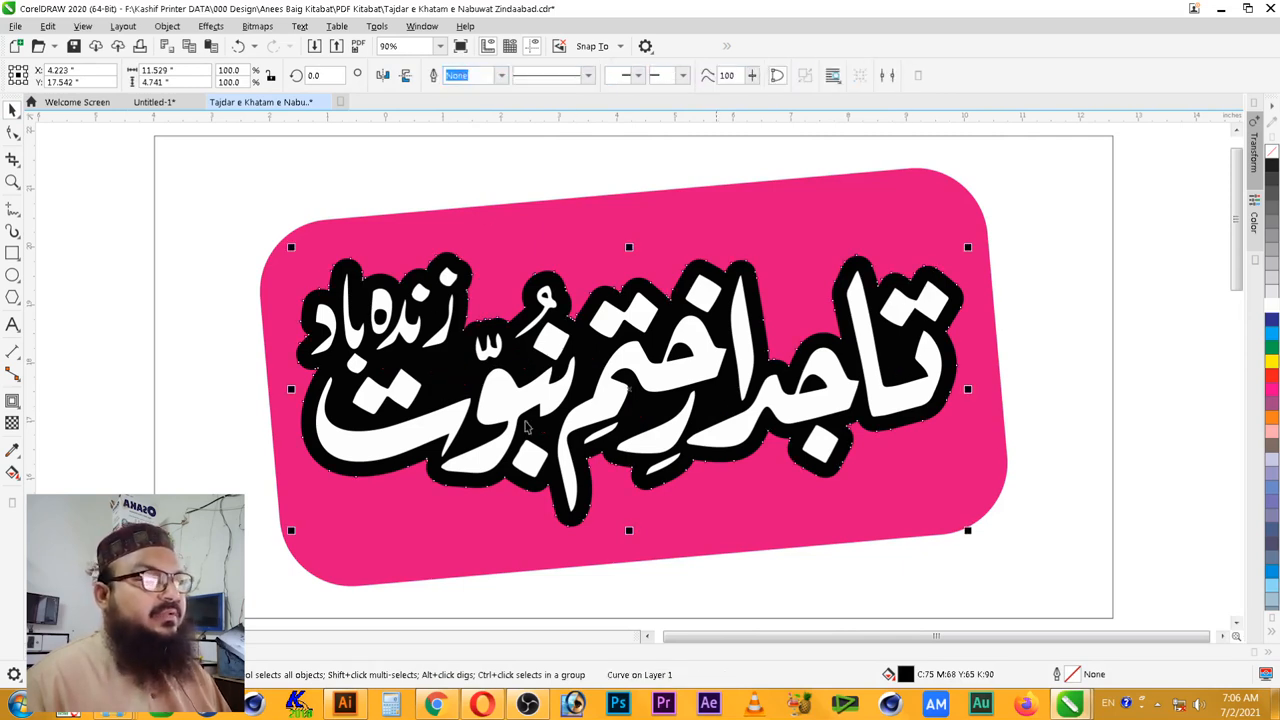
key("Escape")
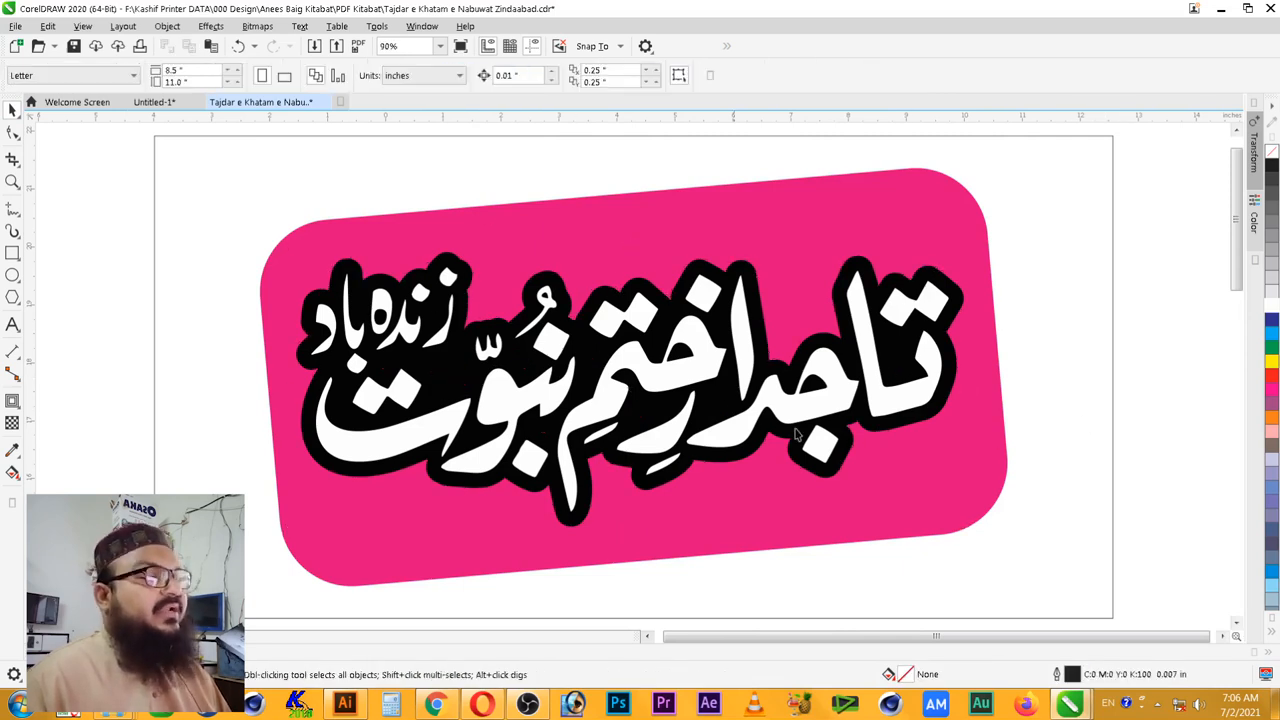
- Fill the contour shape behind the calligraphy with a custom dark blue, C100 M94 Y6 K45
left_click(724, 457)
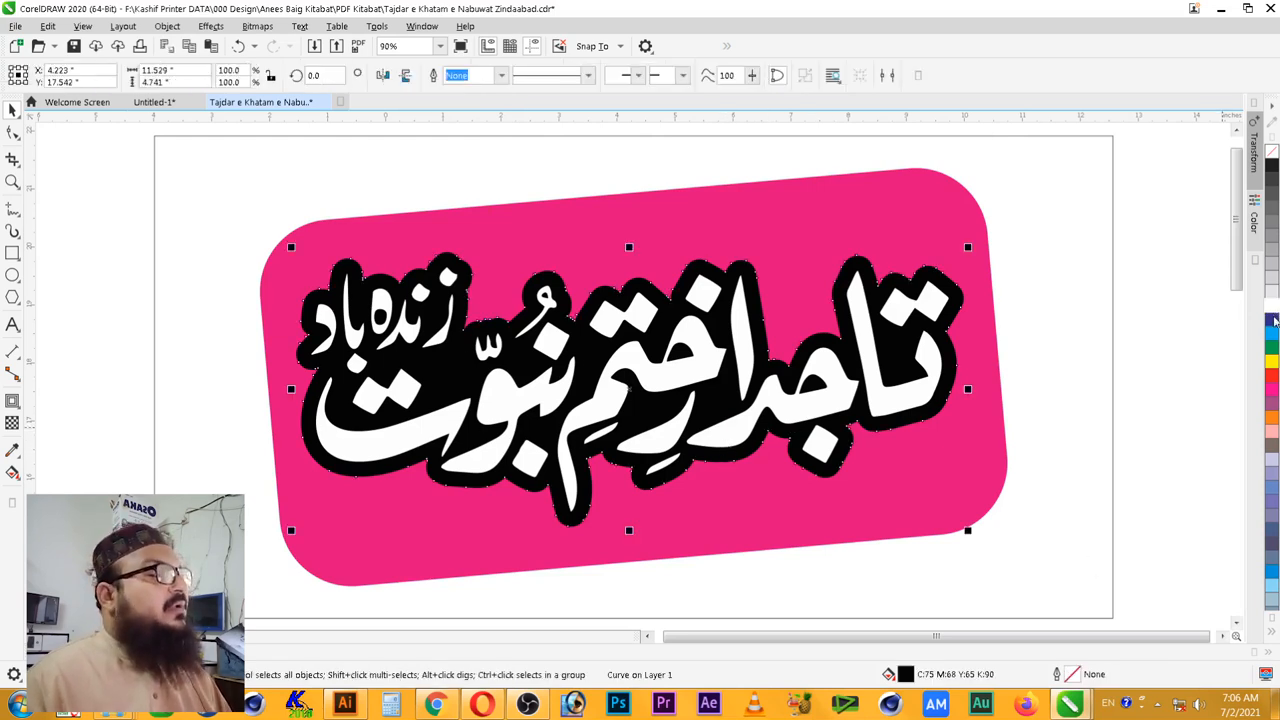
left_click(1272, 321)
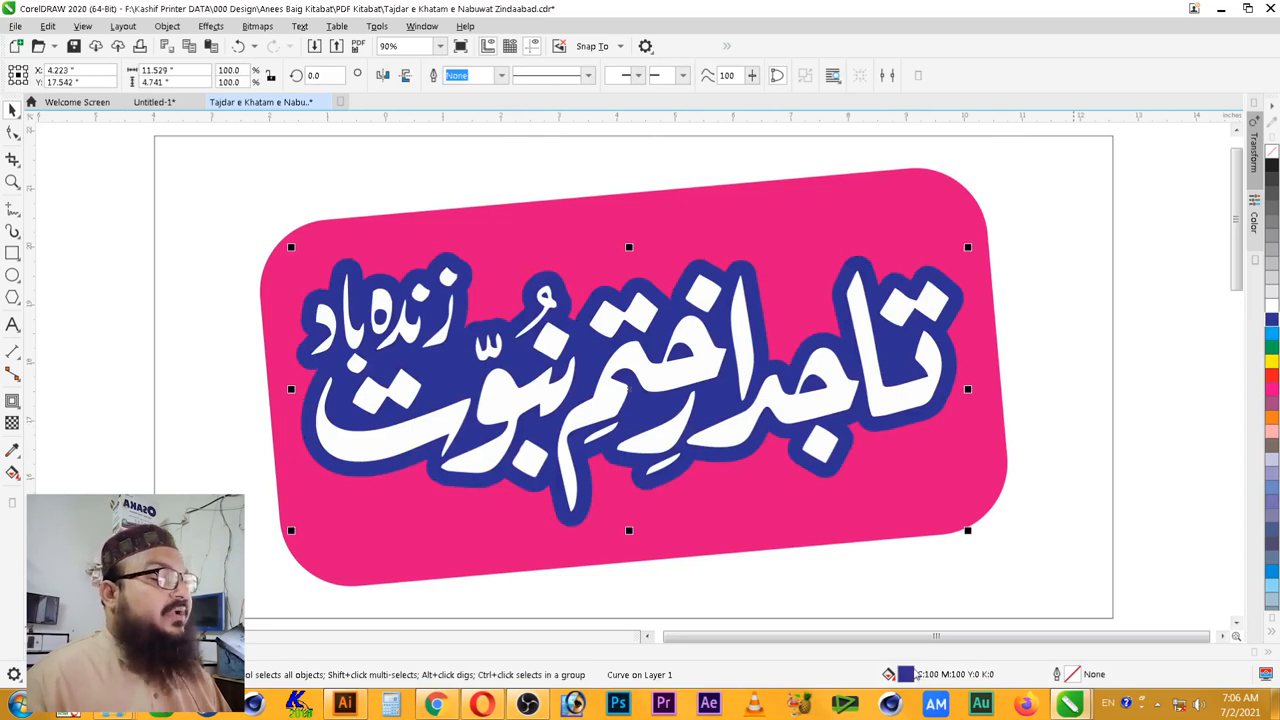
double_click(910, 674)
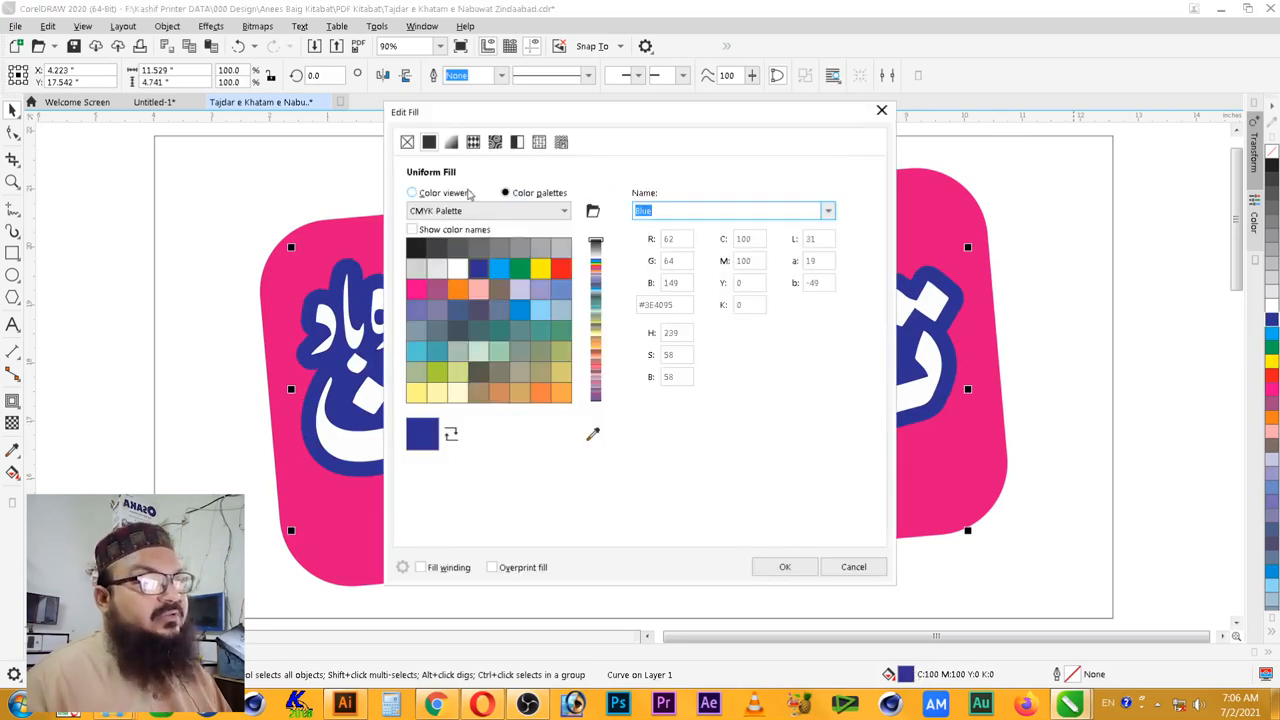
left_click(466, 193)
left_click_drag(598, 120, 867, 120)
mouse_move(844, 320)
left_mouse_down()
mouse_move(886, 339)
mouse_move(877, 323)
left_mouse_up()
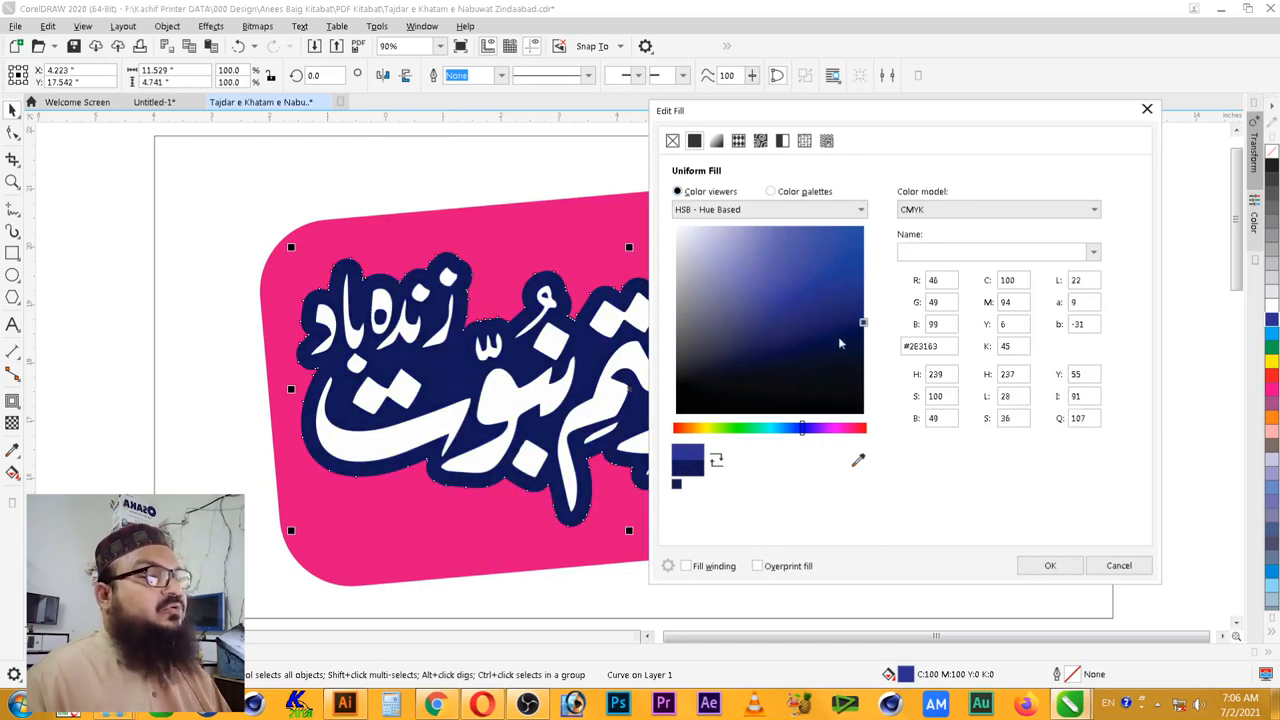
left_click(1050, 565)
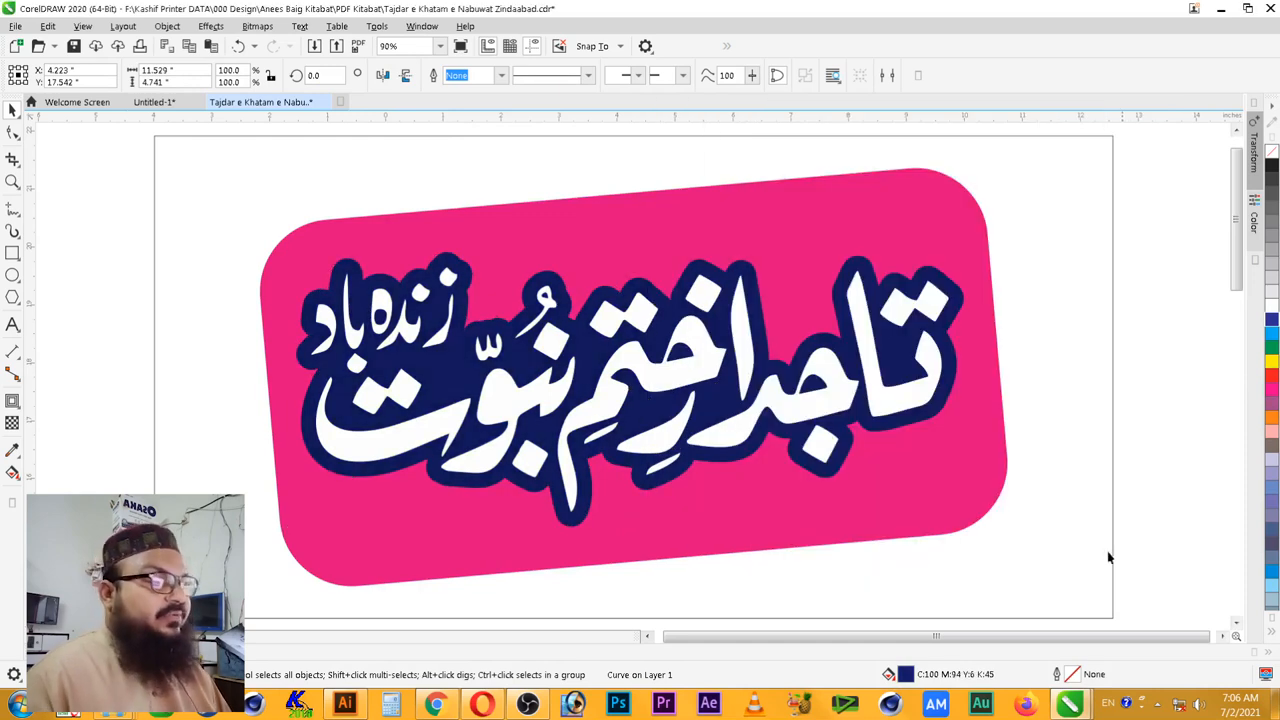
- Switch to the reference logo image in Windows Photo Viewer, compare its styling with the design, and return to CorelDRAW
key("alt+Tab")
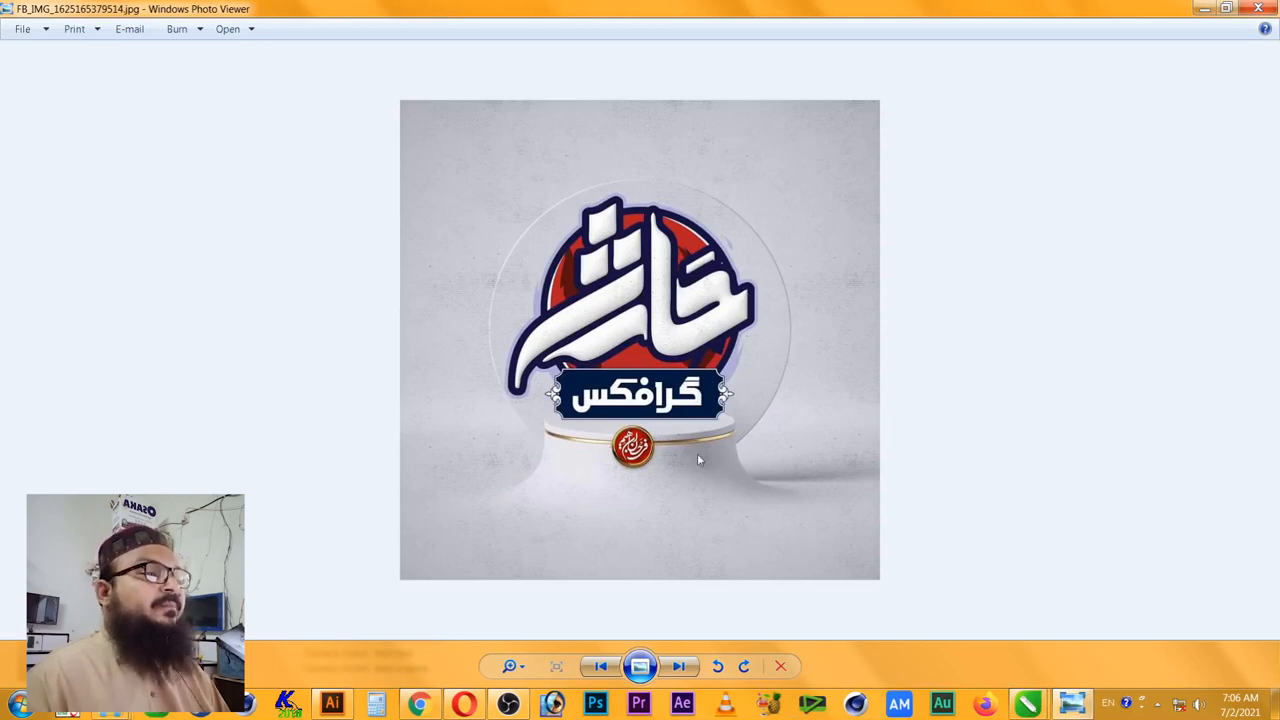
key("alt+Tab")
key("alt+Tab")
key("alt+Tab")
key("alt+Tab")
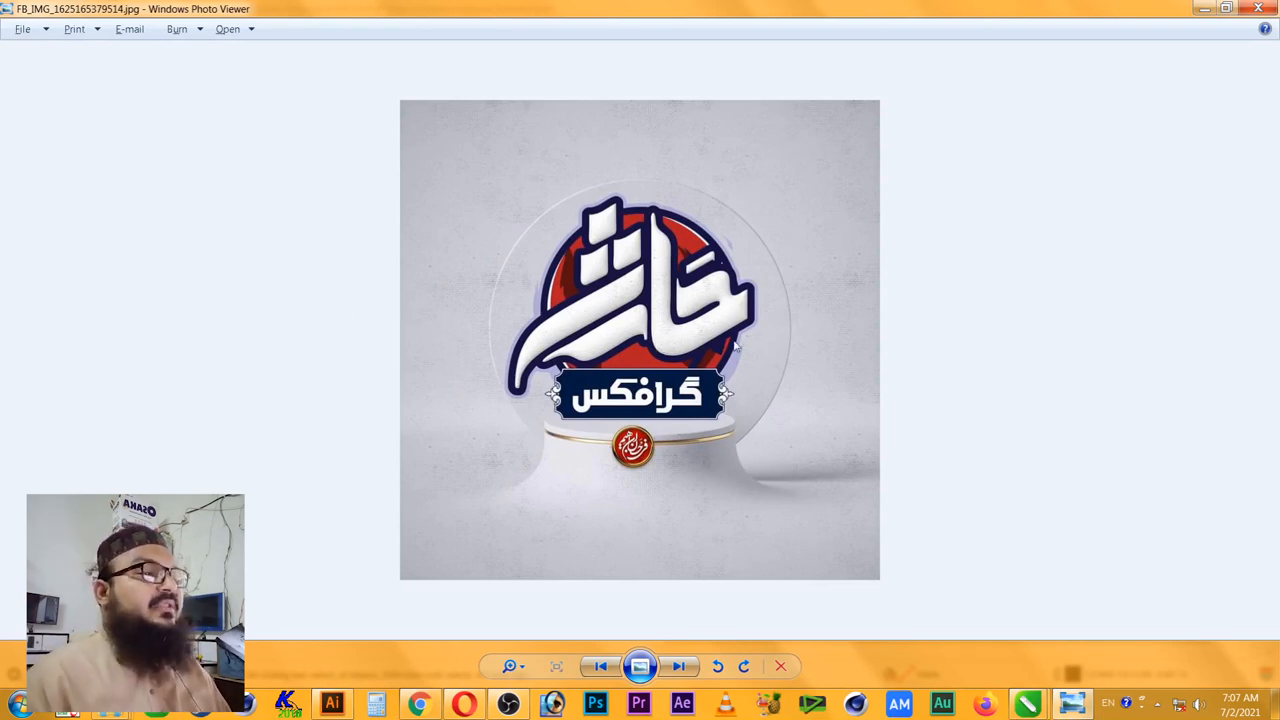
key("alt+Tab")
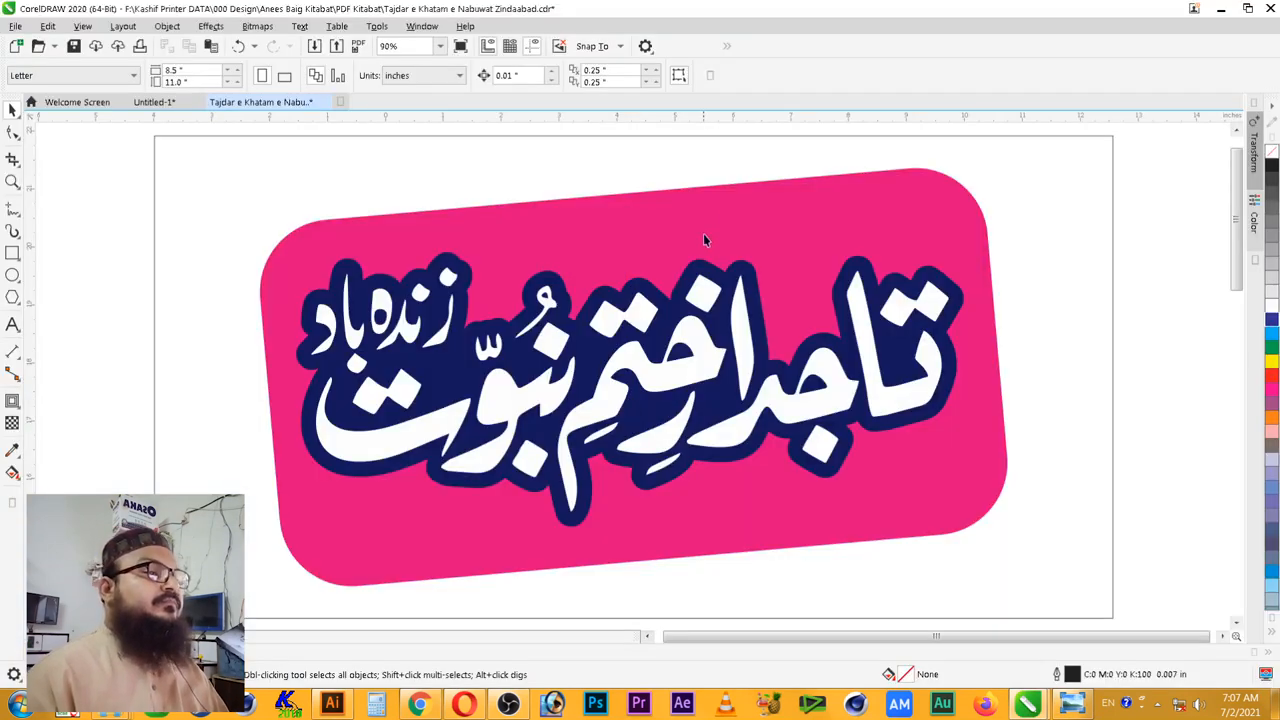
- Darken the contour shape's fill to navy, C95 M84 Y18 K65
left_click(702, 270)
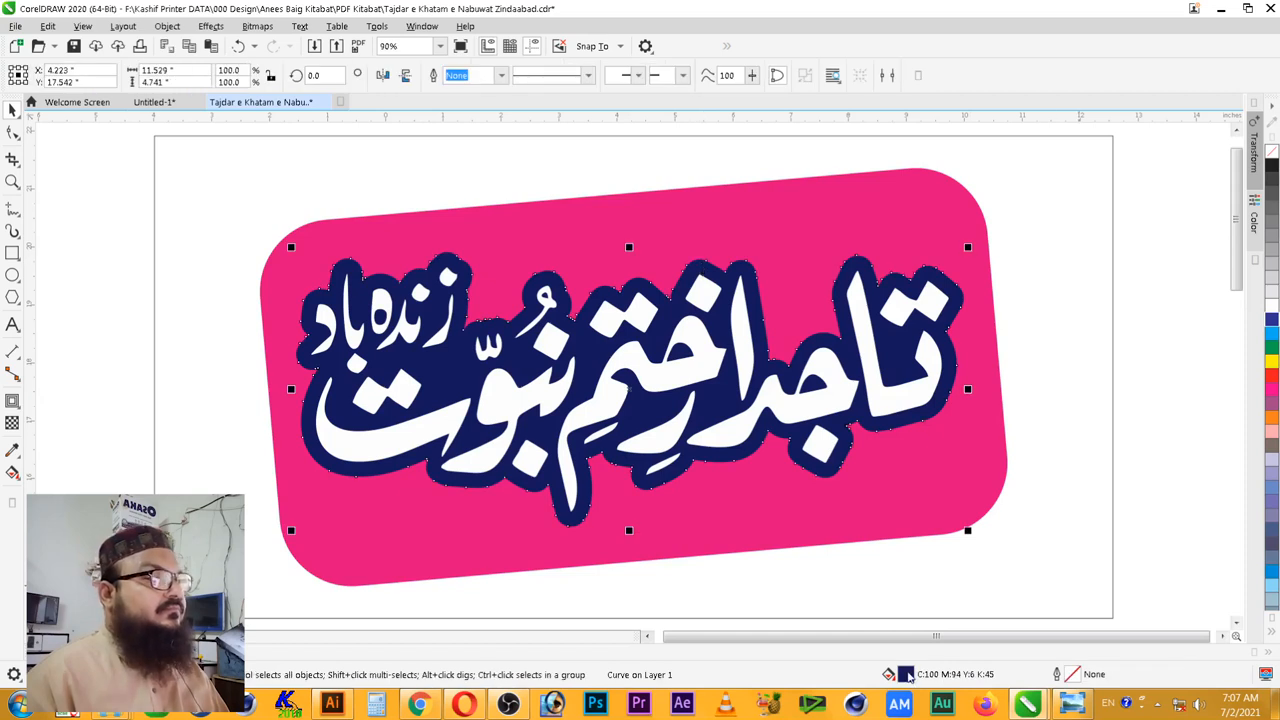
double_click(908, 675)
left_click_drag(594, 339, 613, 342)
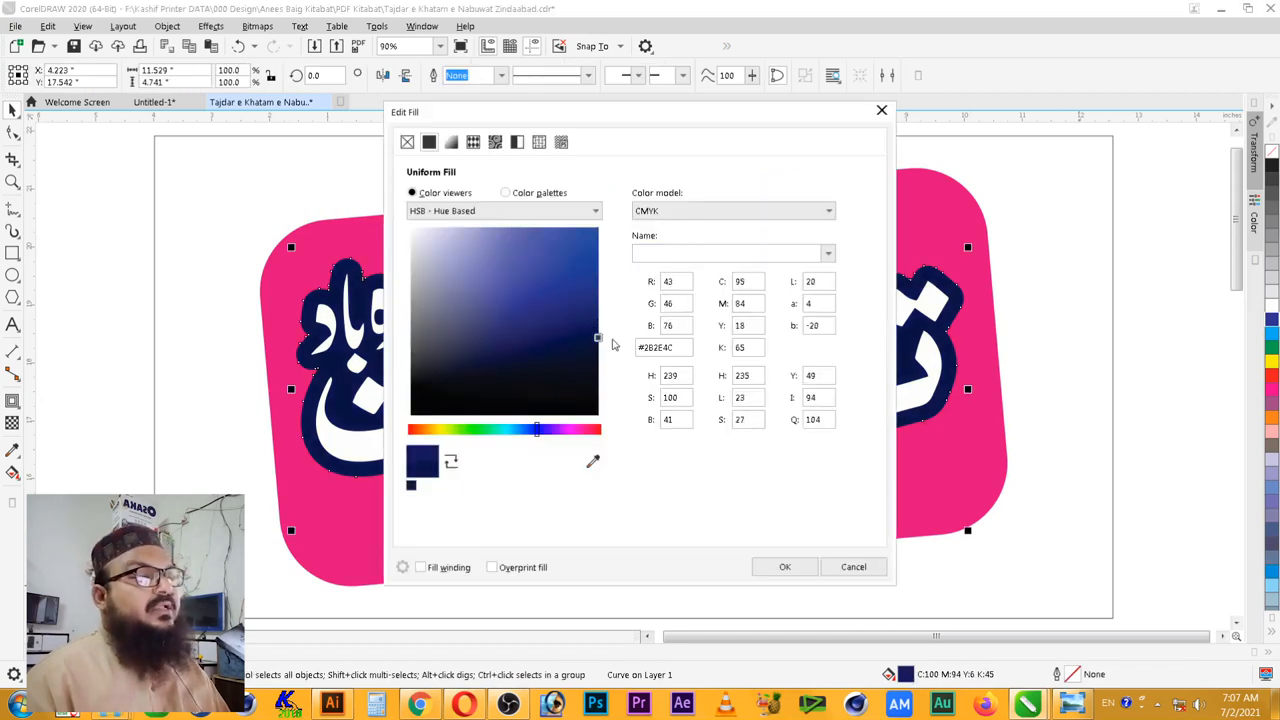
left_click(781, 566)
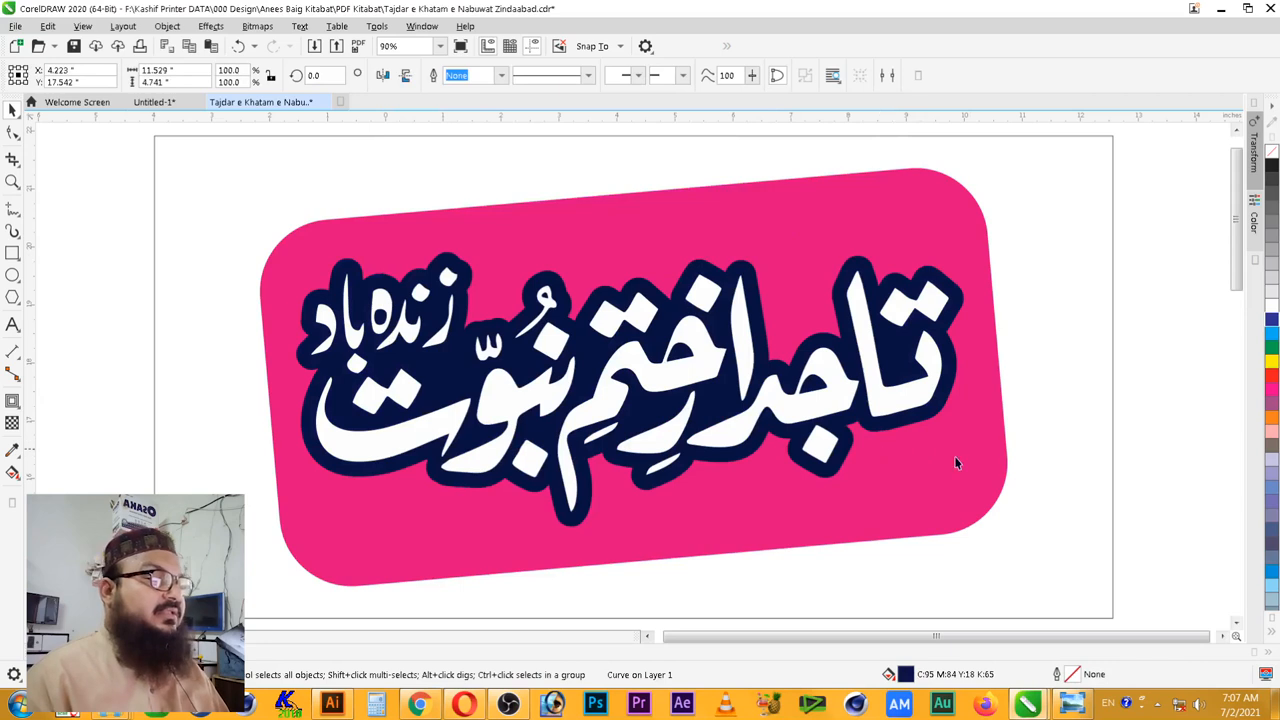
key("Escape")
- Replace the pink backing shape with a reduced copy of the outer frame rectangle, about 10.87 × 3.6 in, centred over the calligraphy
left_click(681, 205)
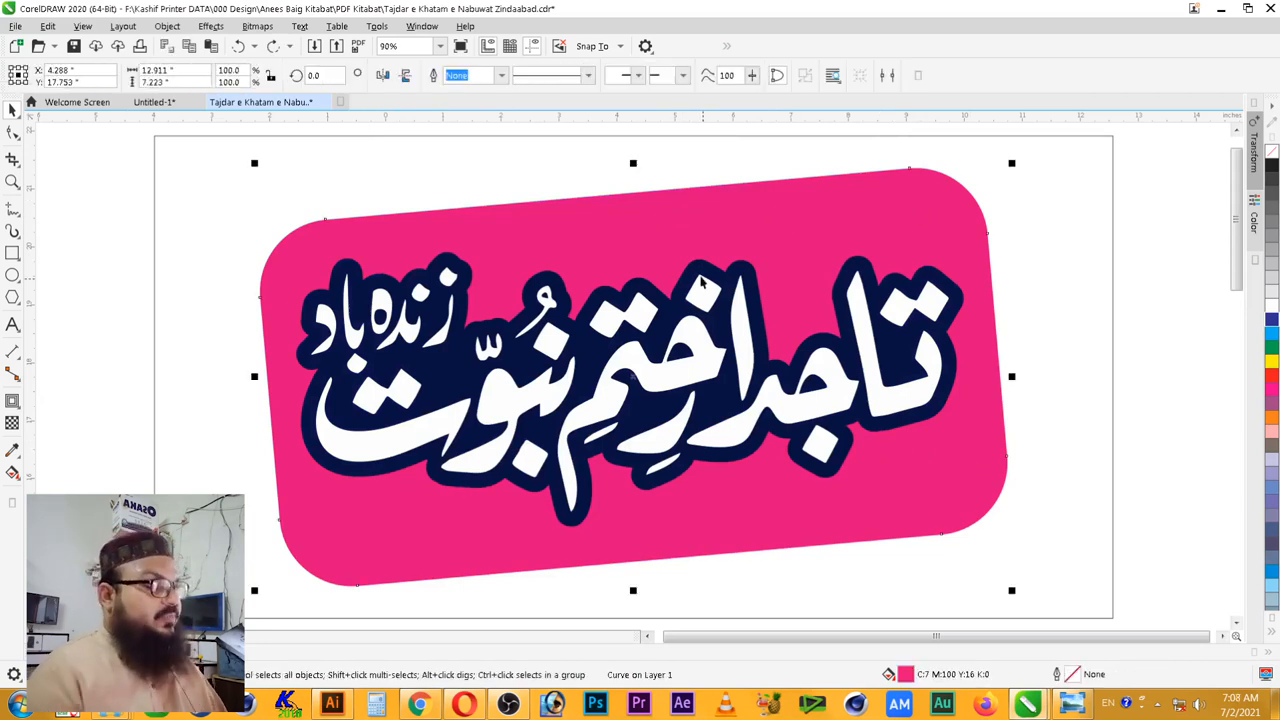
key("Delete")
left_click(1021, 211)
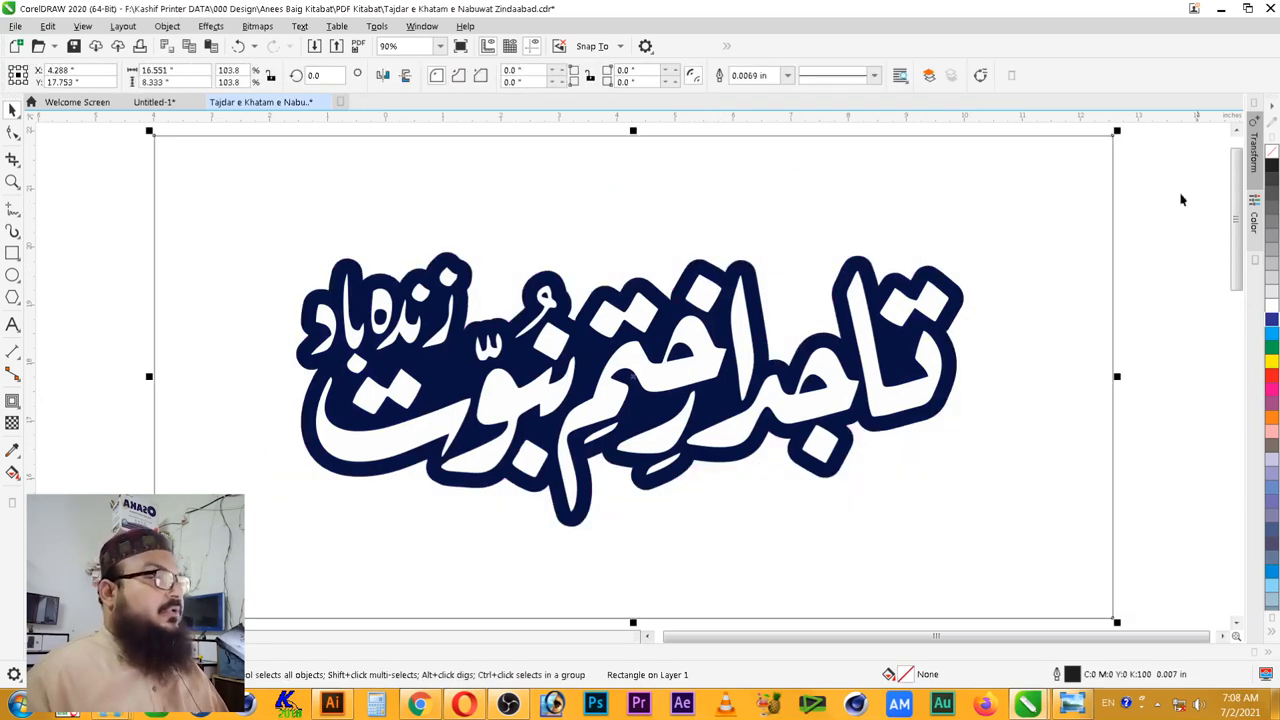
left_click_drag(1118, 130, 1117, 131)
left_click_drag(1018, 224, 969, 266)
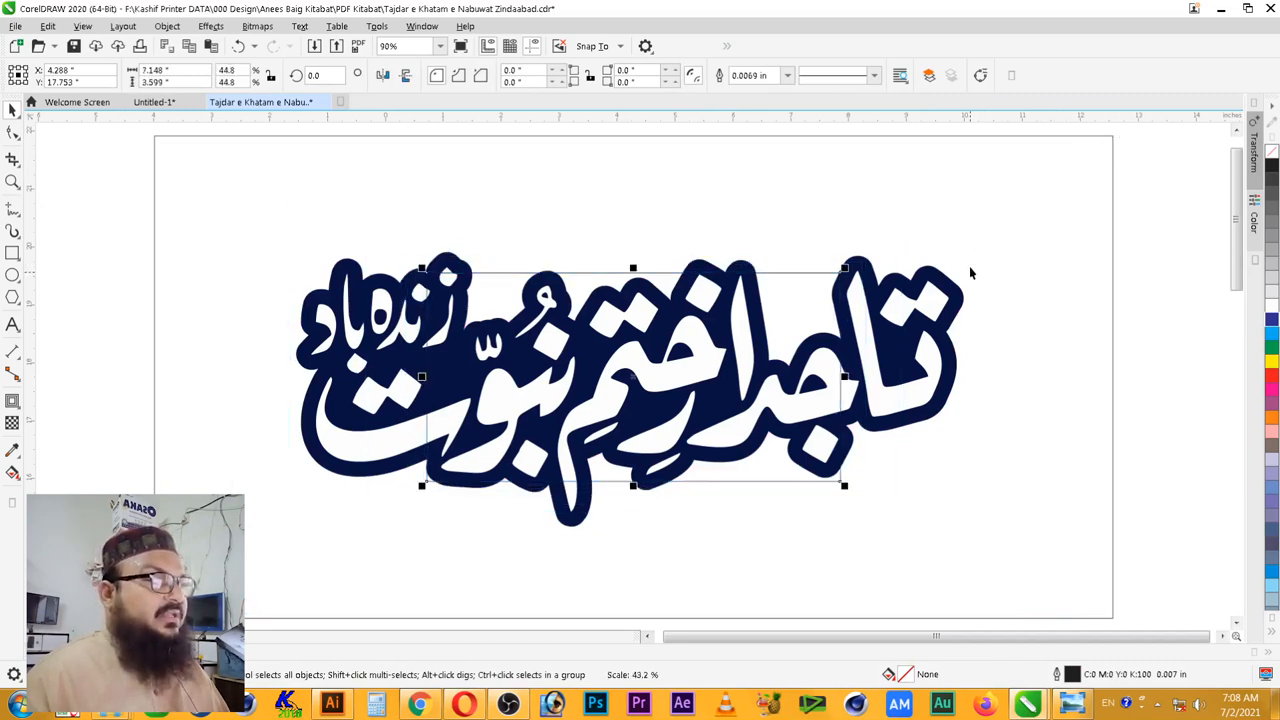
left_click_drag(846, 376, 955, 379)
- Round all corners of the new rectangle to a radius of about 0.37 in with the Shape tool
left_click(12, 133)
left_click_drag(318, 279, 340, 273)
key("space")
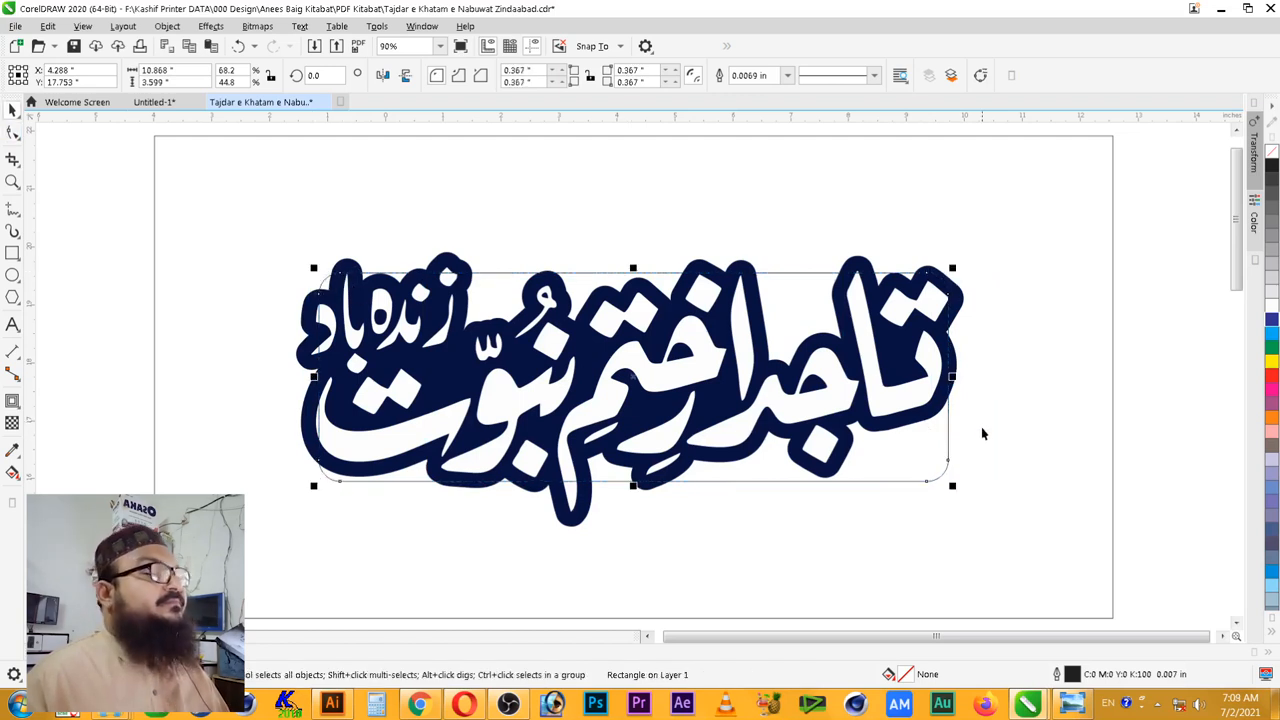
- Rotate the rounded rectangle about 4.6° counterclockwise and increase its corner radius to about 0.75 in with the Shape tool
left_click(929, 455)
left_click_drag(953, 491, 978, 470)
key("F10")
left_click_drag(918, 255, 893, 252)
key("space")
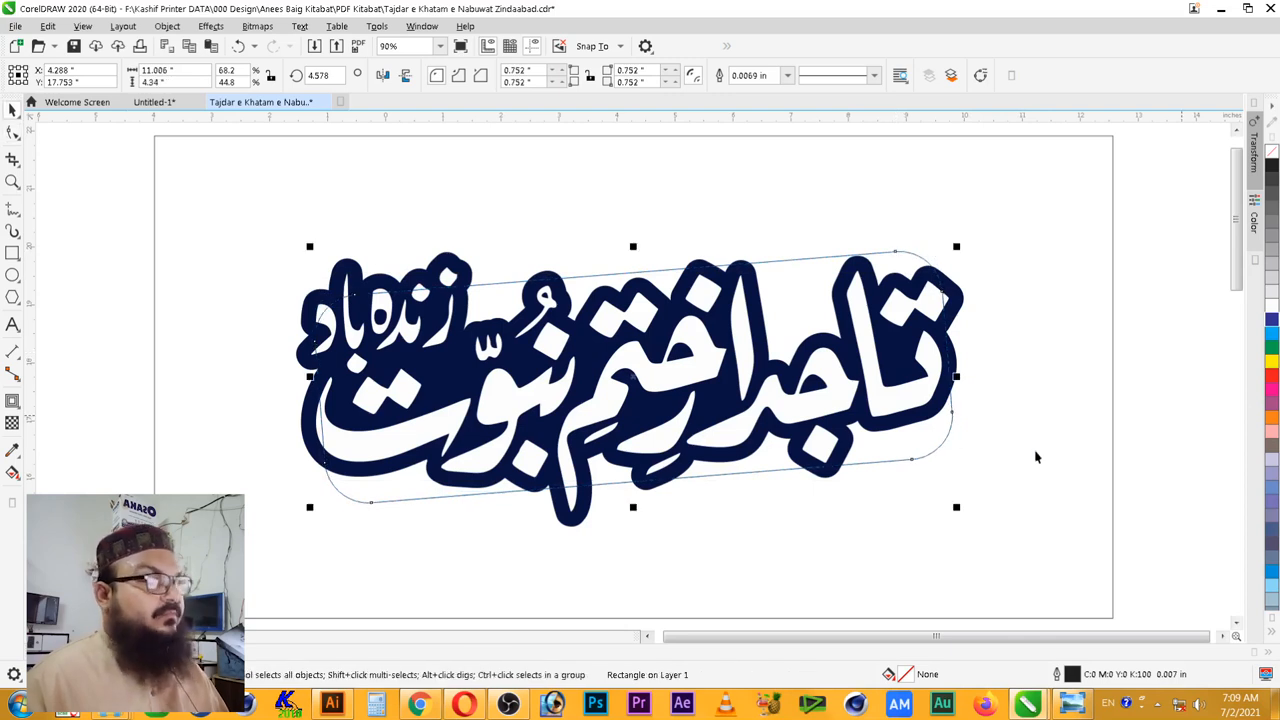
- Fill the tilted rectangle with a dark red, C0 M100 Y81 K30
left_click(1272, 385)
left_click(1272, 388, "ctrl")
left_click(1272, 388, "ctrl")
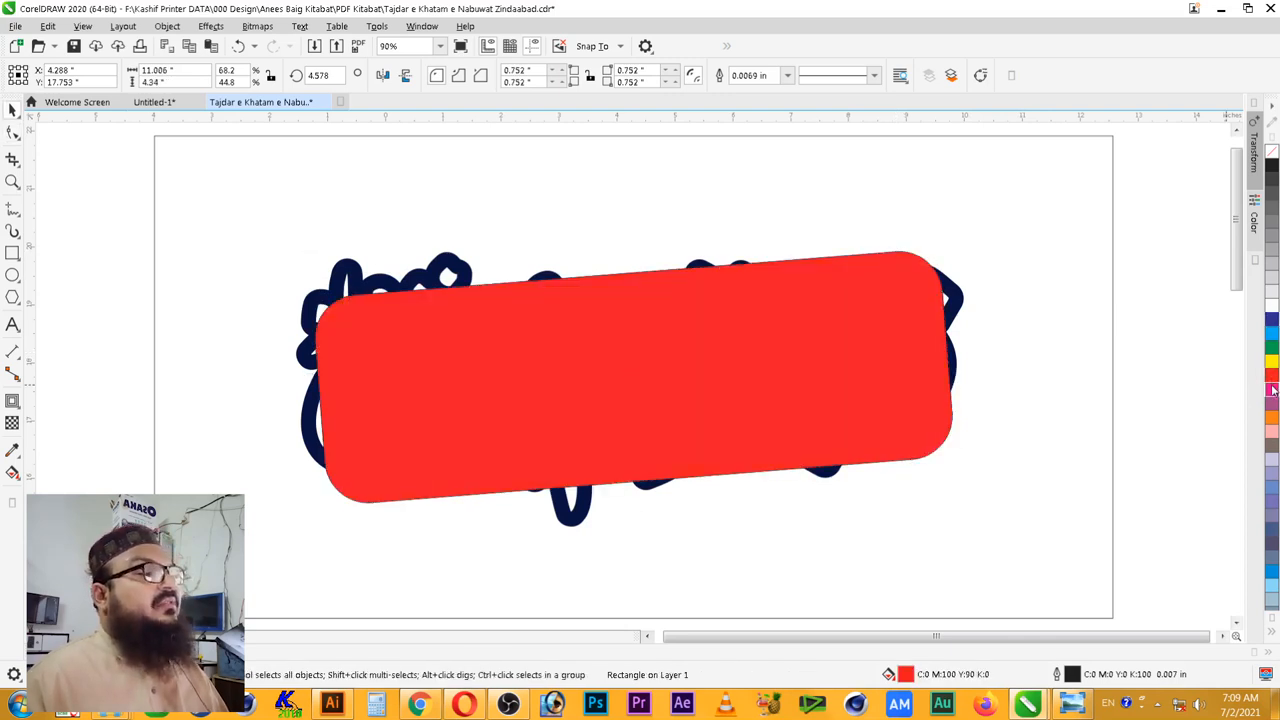
double_click(905, 674)
double_click(745, 347)
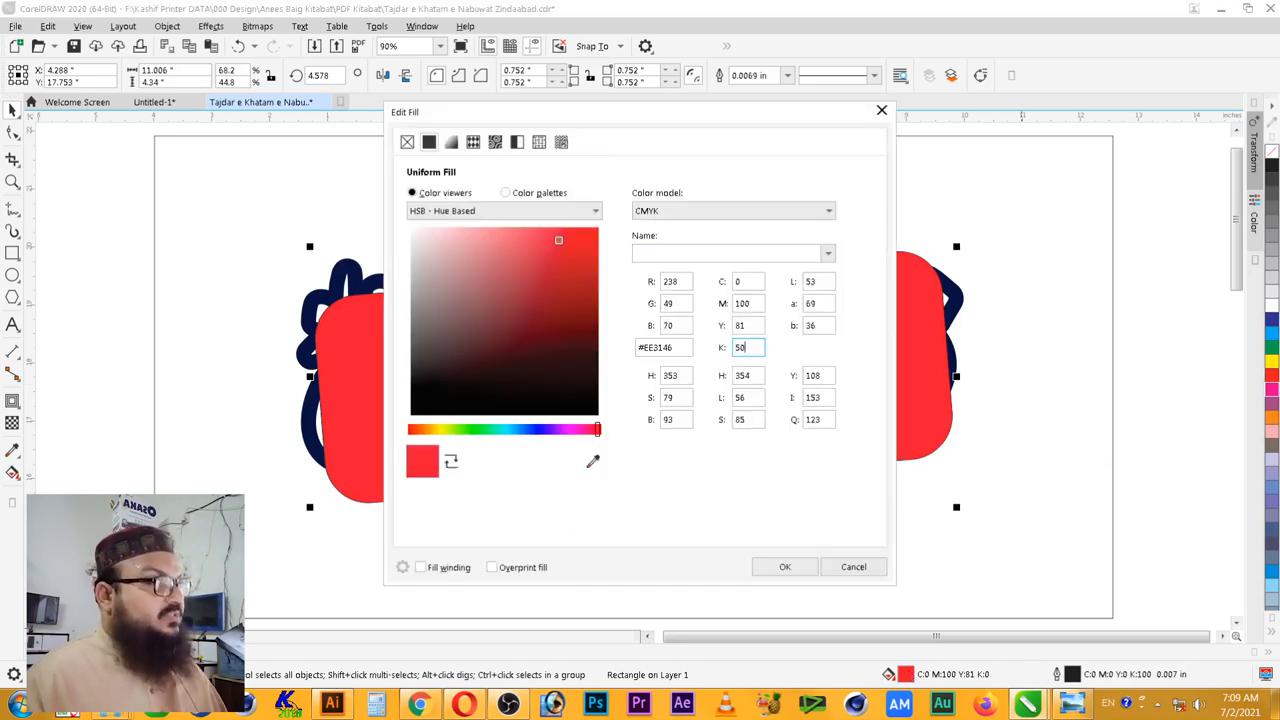
type("50")
key("Return")
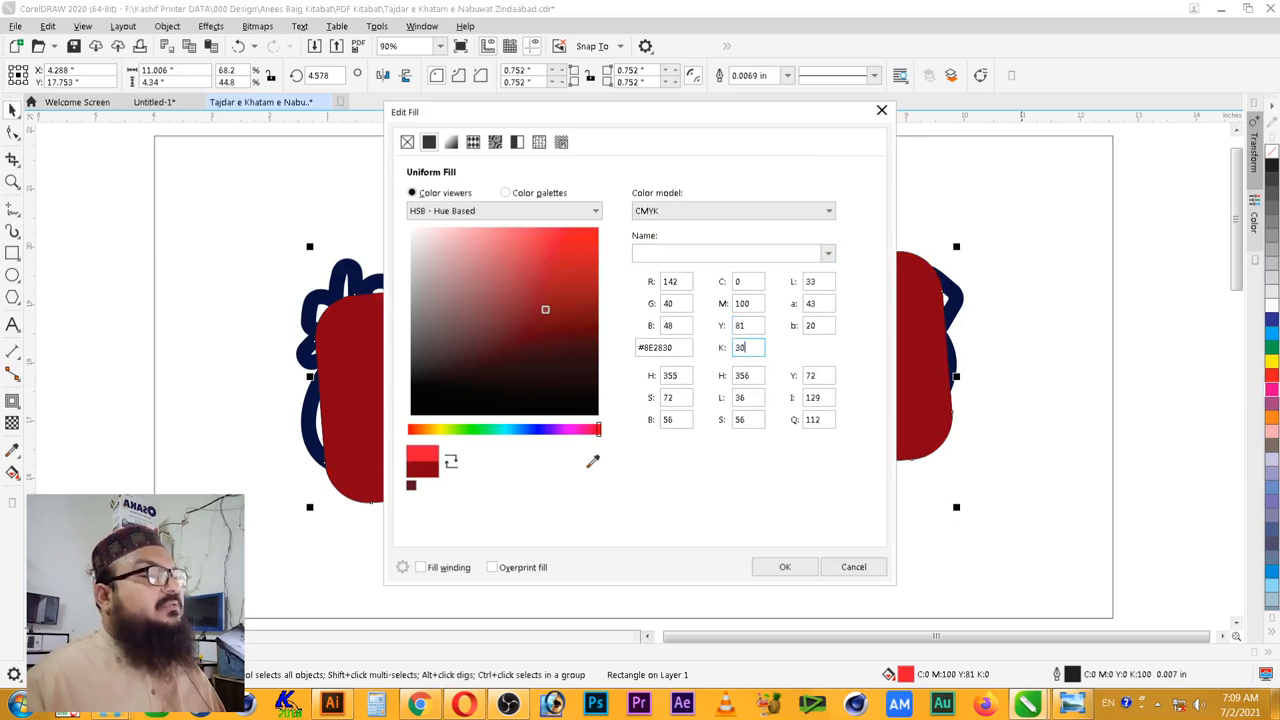
key("Return")
key("Return")
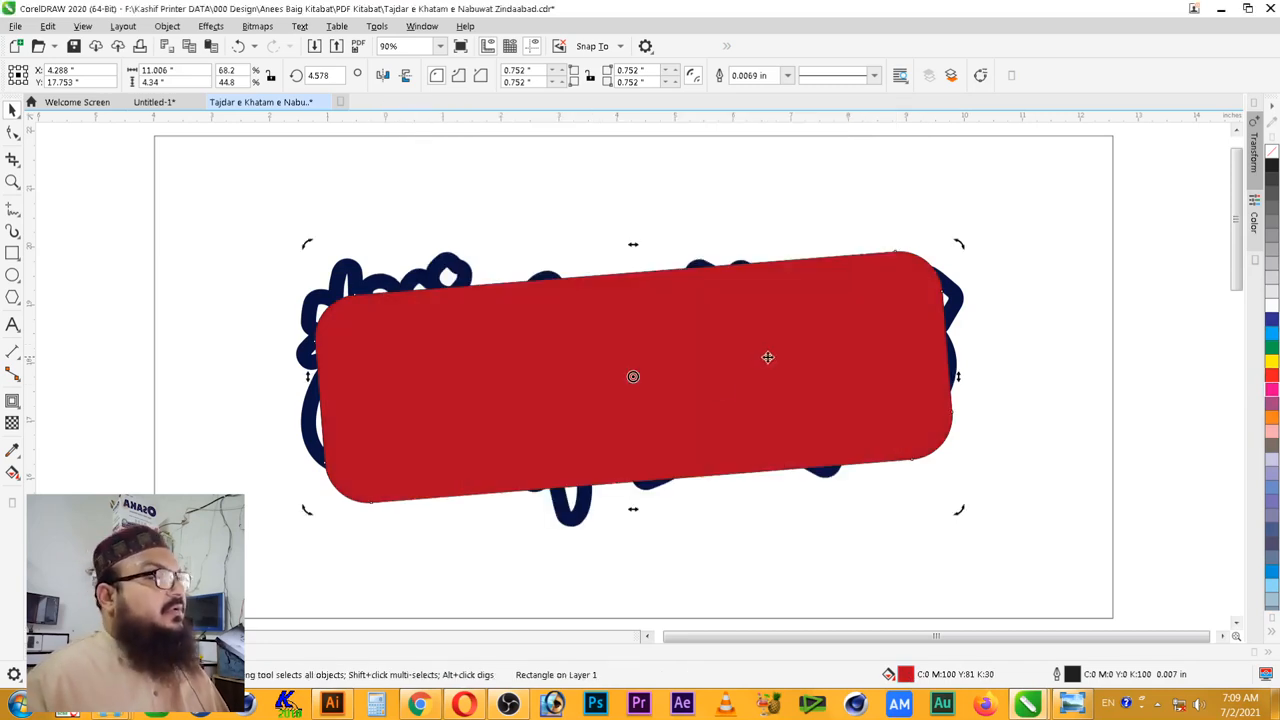
- Remove the red rectangle's outline and order it behind the white lettering and its navy contour
right_click(1272, 152)
key("ctrl+Page_Down")
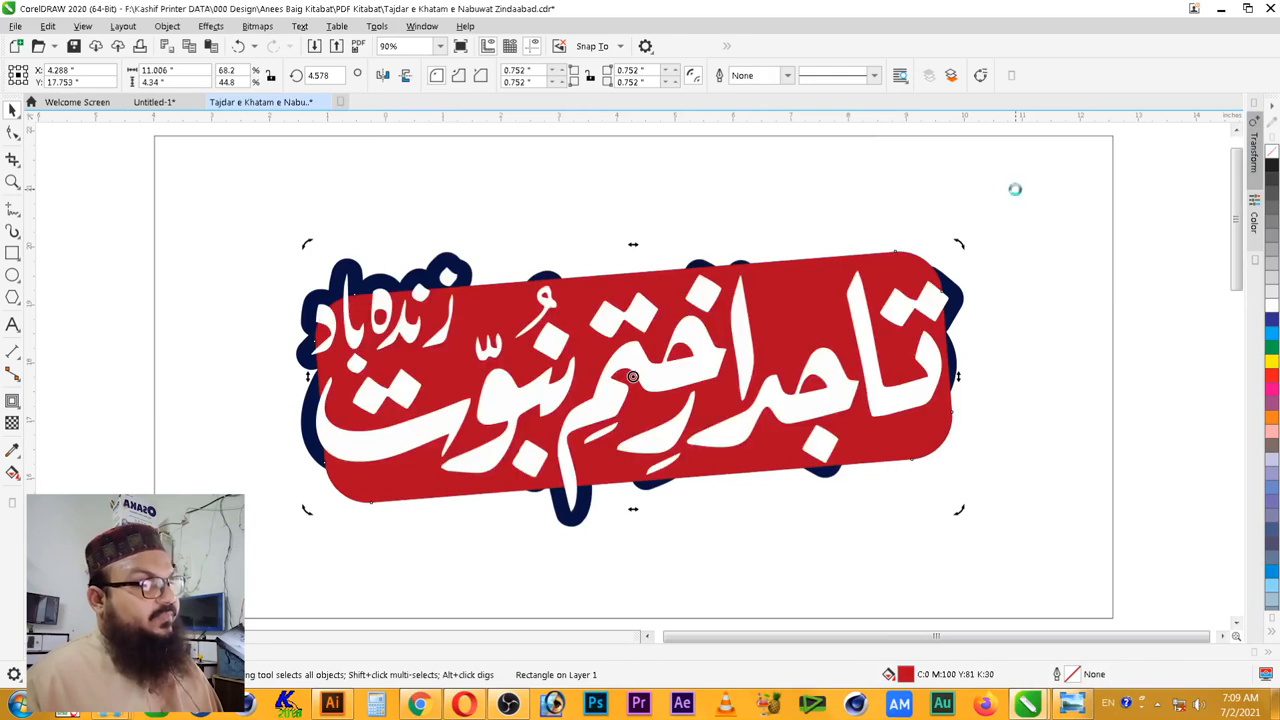
key("ctrl+Page_Down")
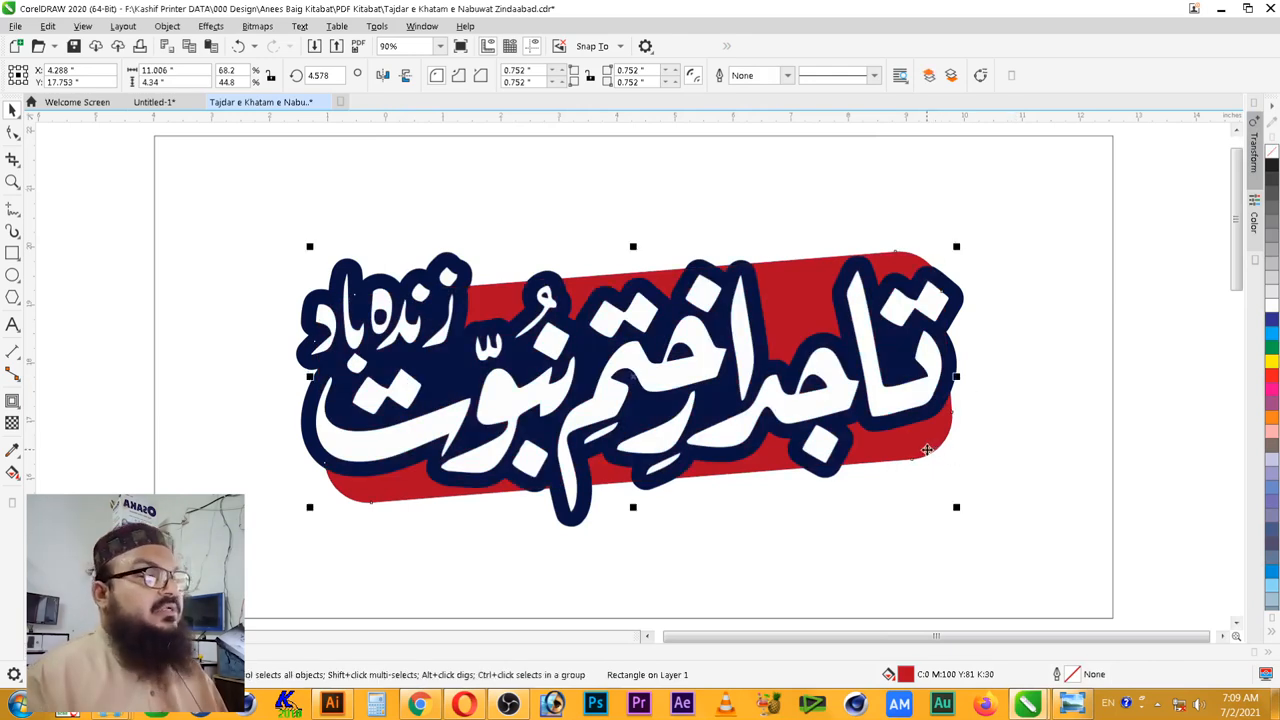
- Add a one-step outside contour to the red rectangle with an offset of 0.15 in
left_click(12, 400)
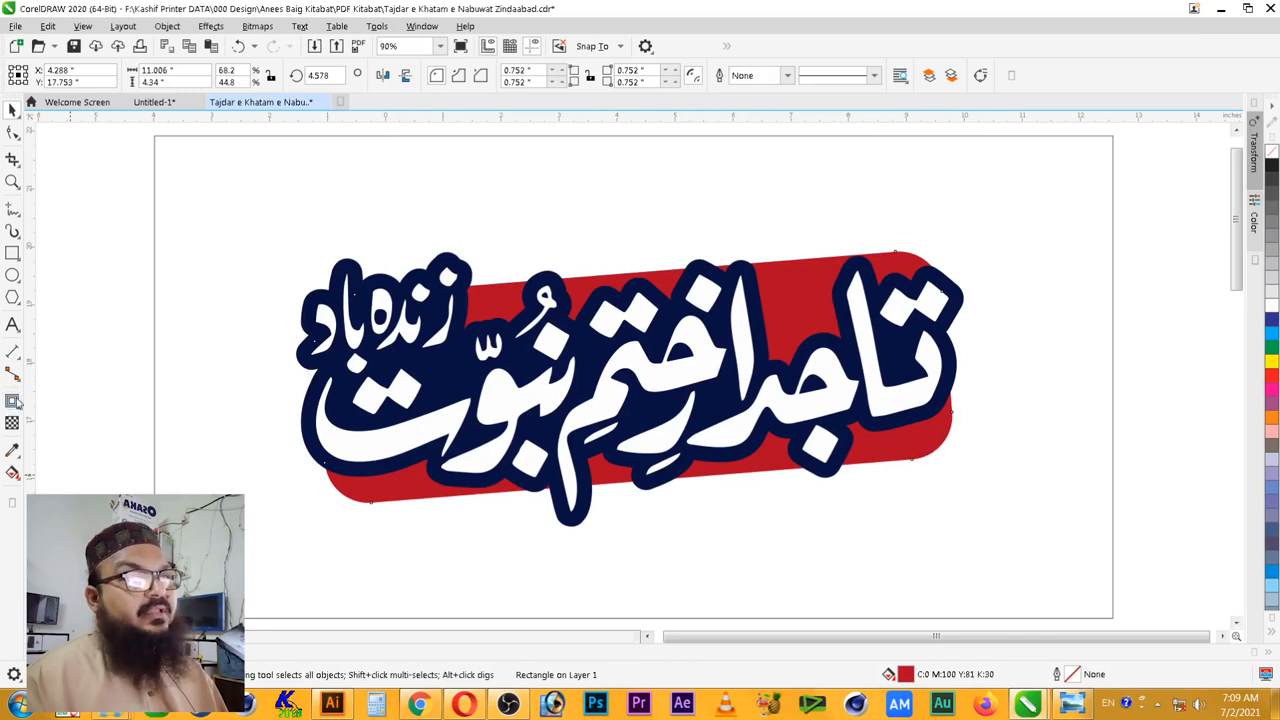
left_click(418, 80)
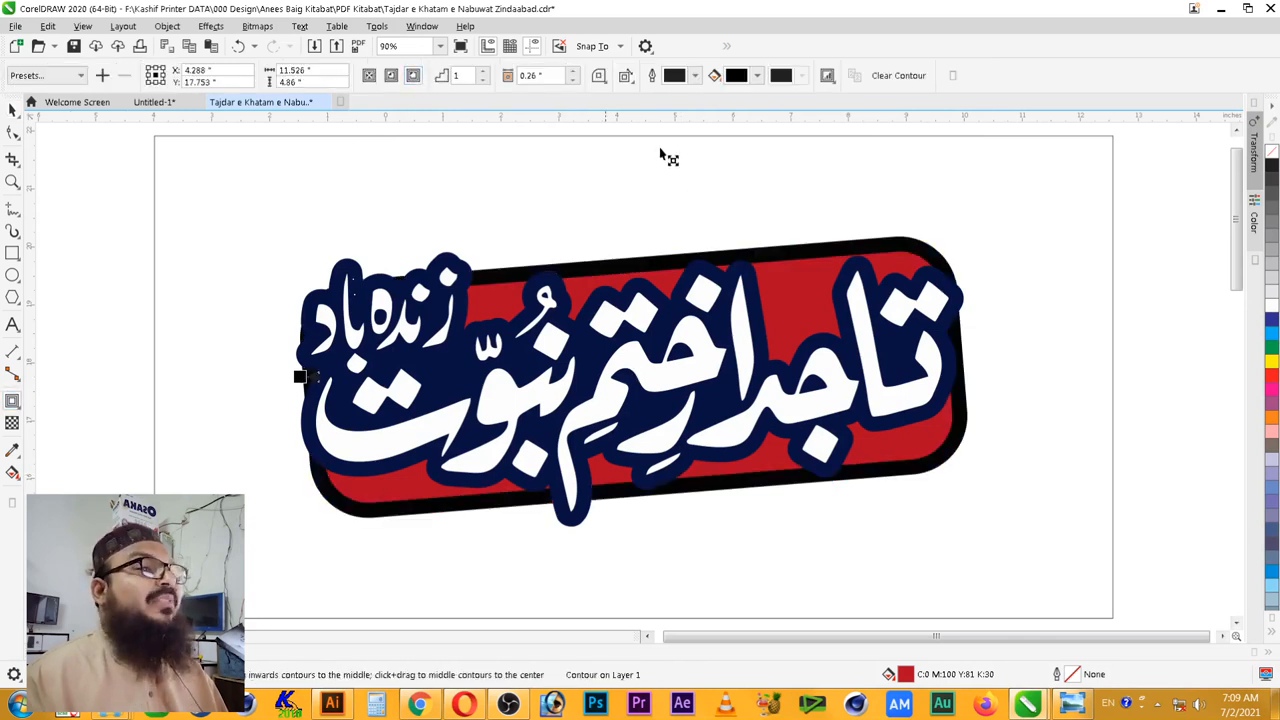
left_click(574, 81)
left_click(574, 82)
left_click(574, 83)
left_click(574, 84)
left_click(574, 82)
left_click(574, 82)
left_click(574, 82)
key("space")
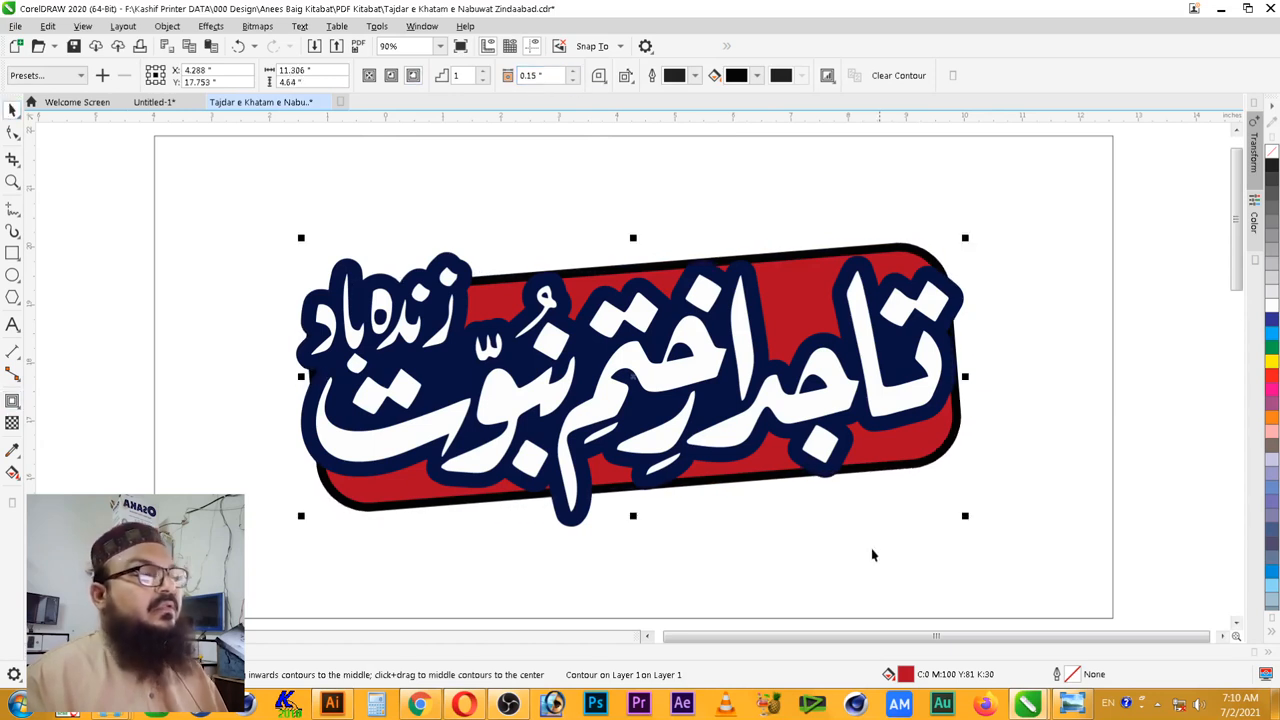
- Set the rectangle contour's fill to navy, C95 M84 Y18 K65, sampled from the lettering's contour
left_click(757, 75)
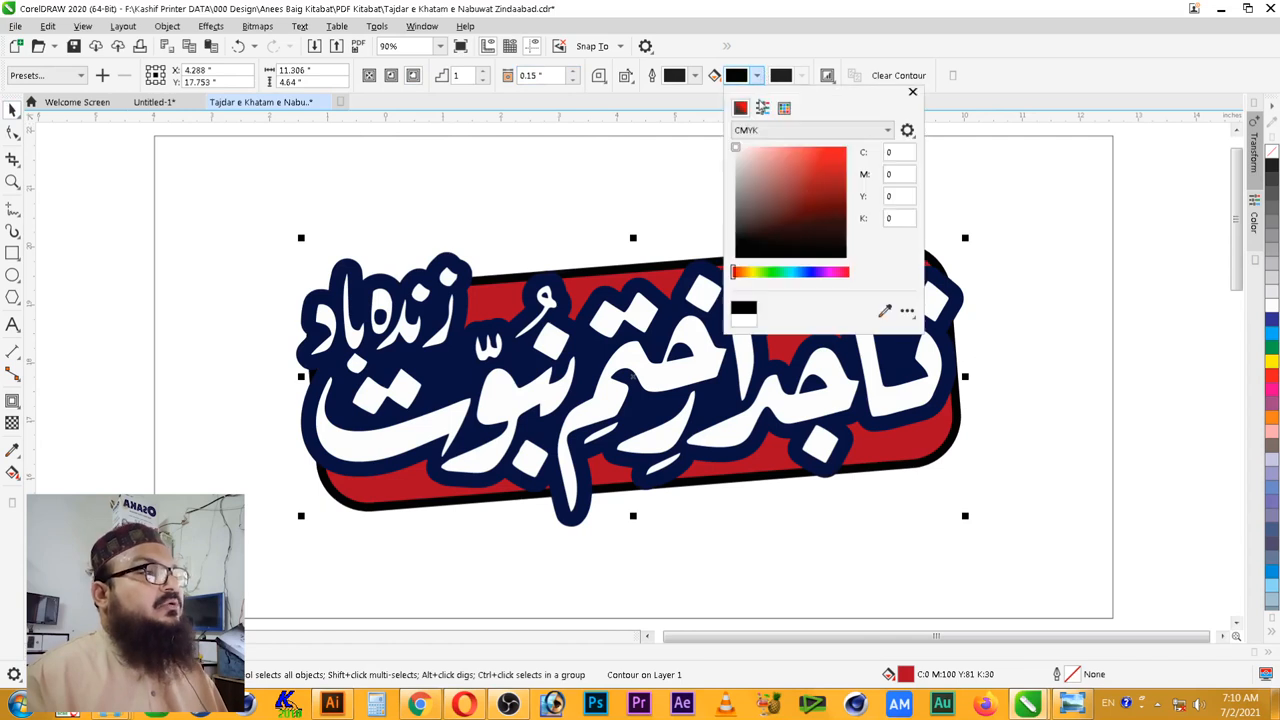
left_click(885, 312)
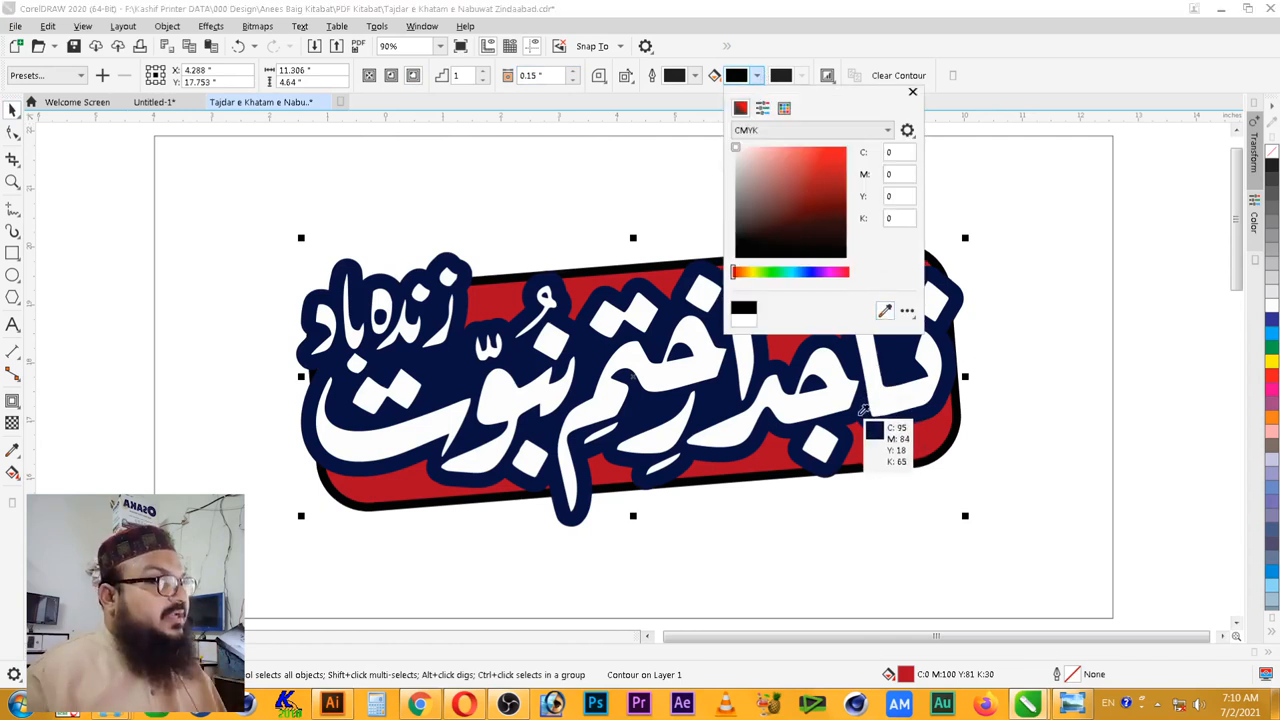
left_click(862, 420)
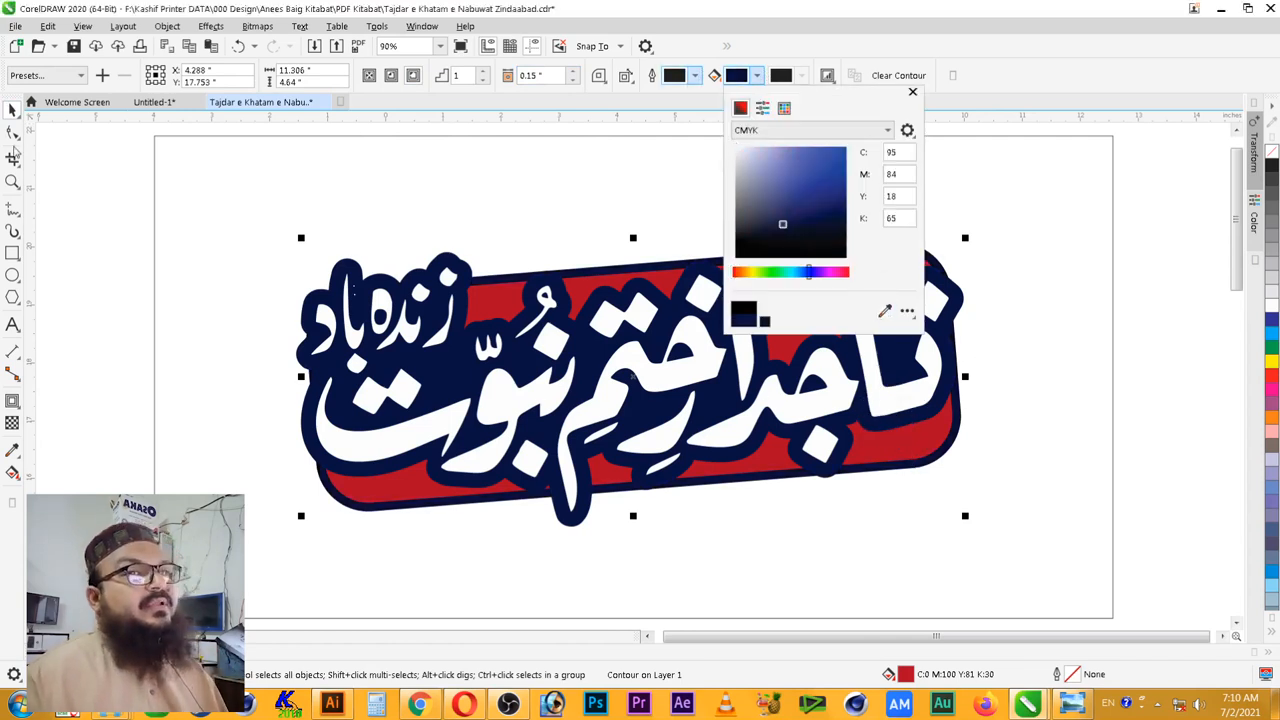
left_click(12, 111)
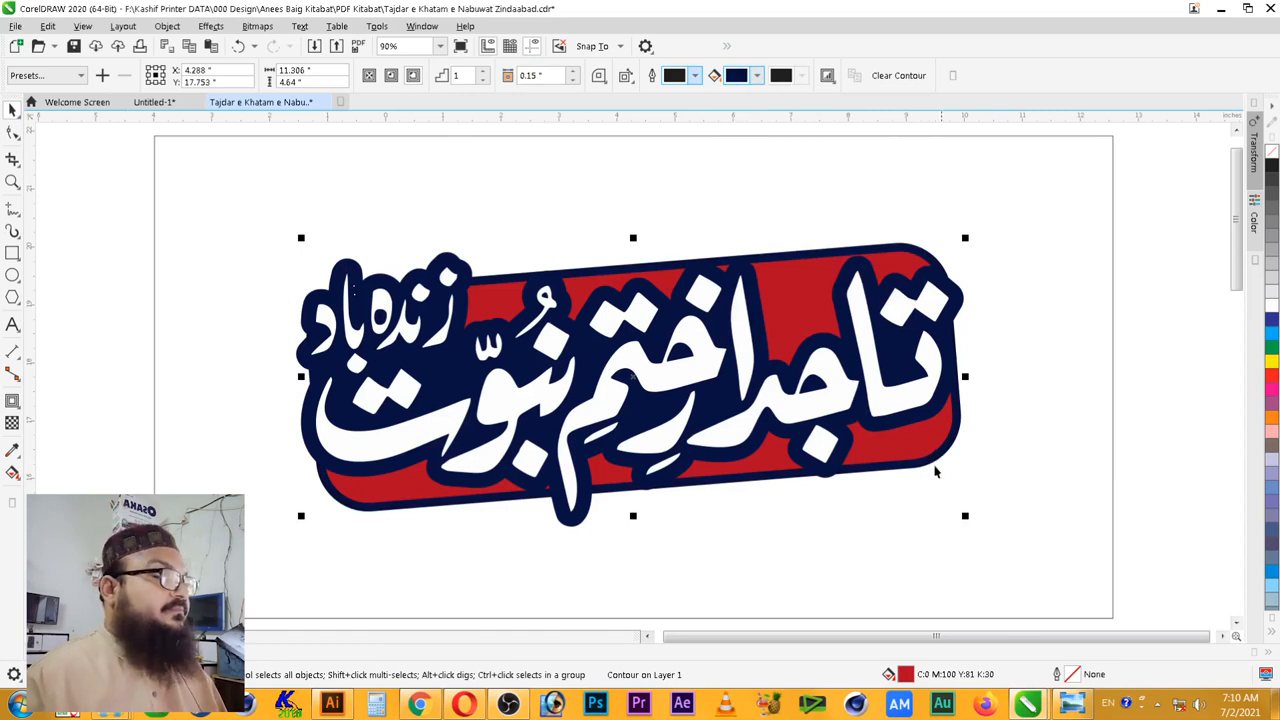
- Check the reference logo in Windows Photo Viewer, return to CorelDRAW, and break the rectangle's contour apart
key("alt+Tab")
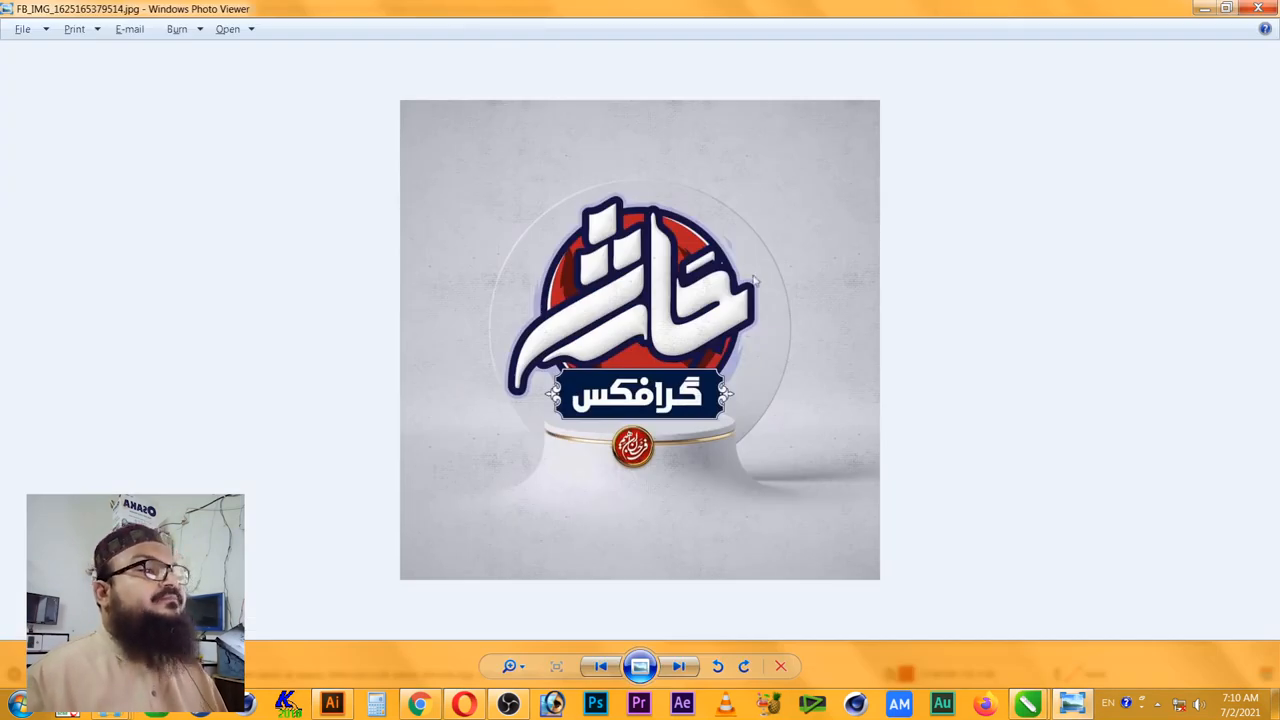
key("alt+Tab")
right_click(937, 464)
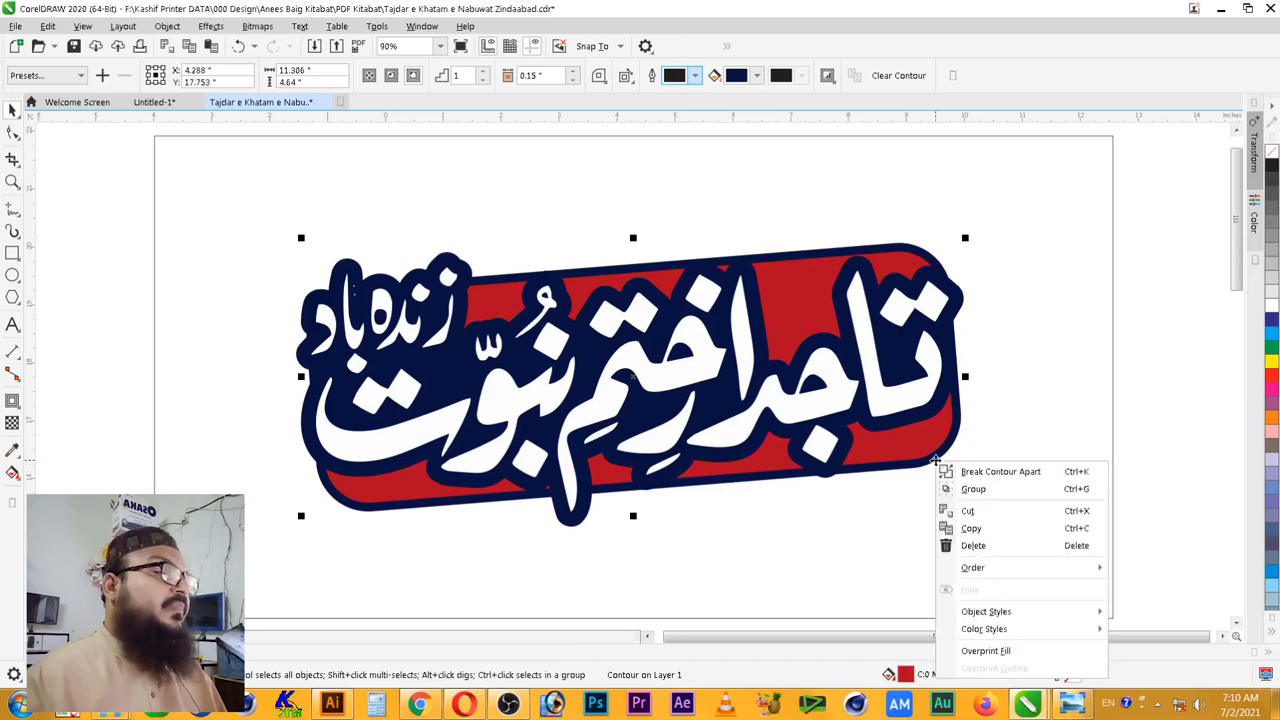
left_click(966, 472)
left_click(1136, 470)
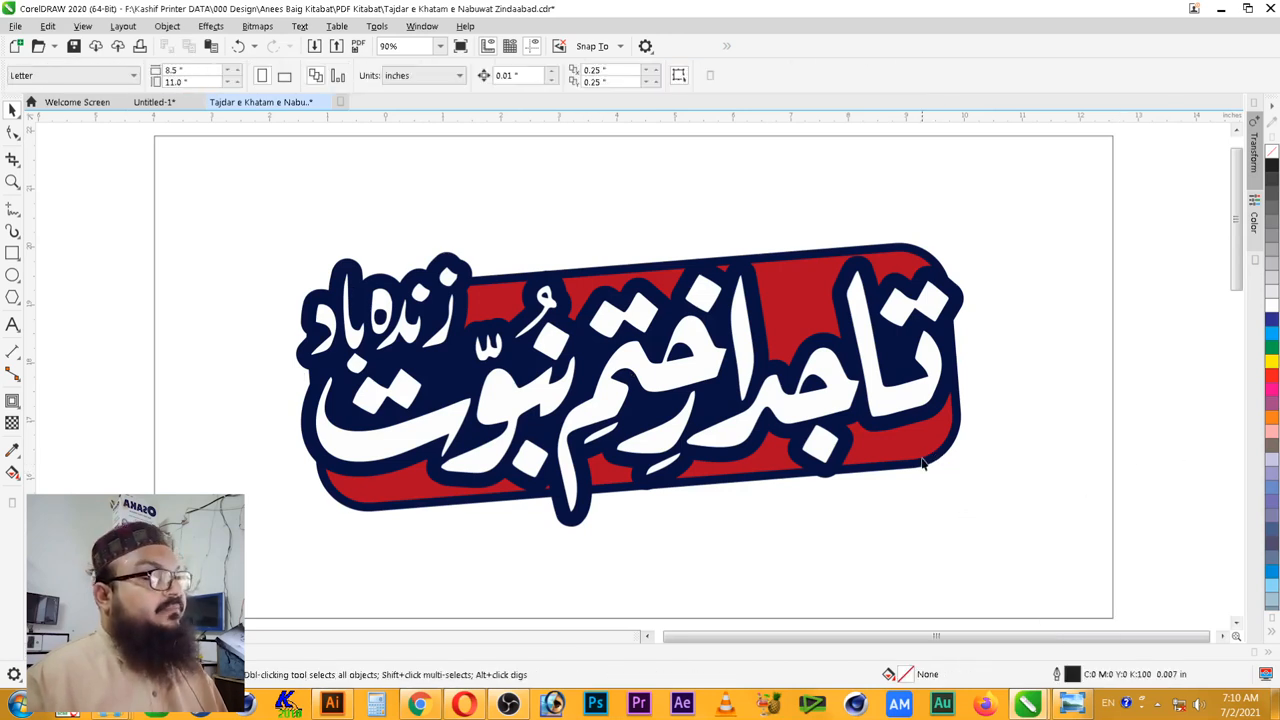
- Make two copies of the red rectangle, each shifted slightly inward from its lower-right corner, filling the first green and the second yellow
left_click(924, 462)
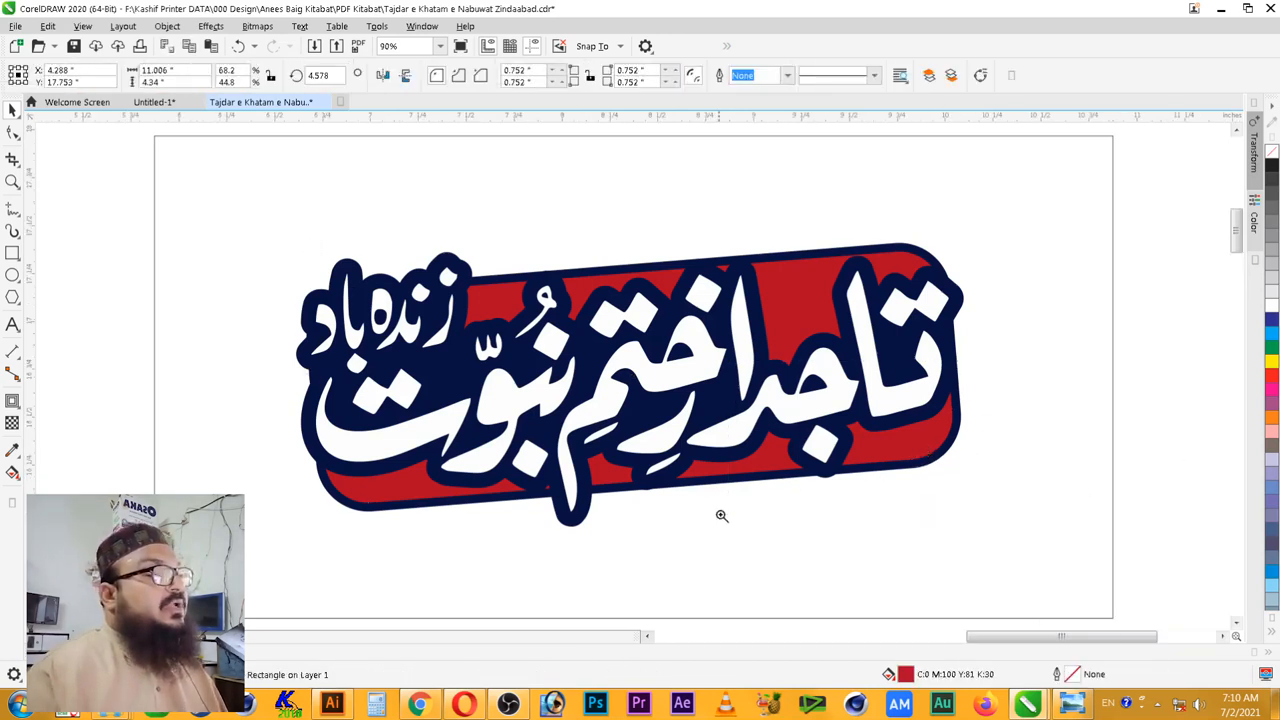
left_click_drag(722, 516, 1024, 359)
left_click_drag(774, 449, 766, 444)
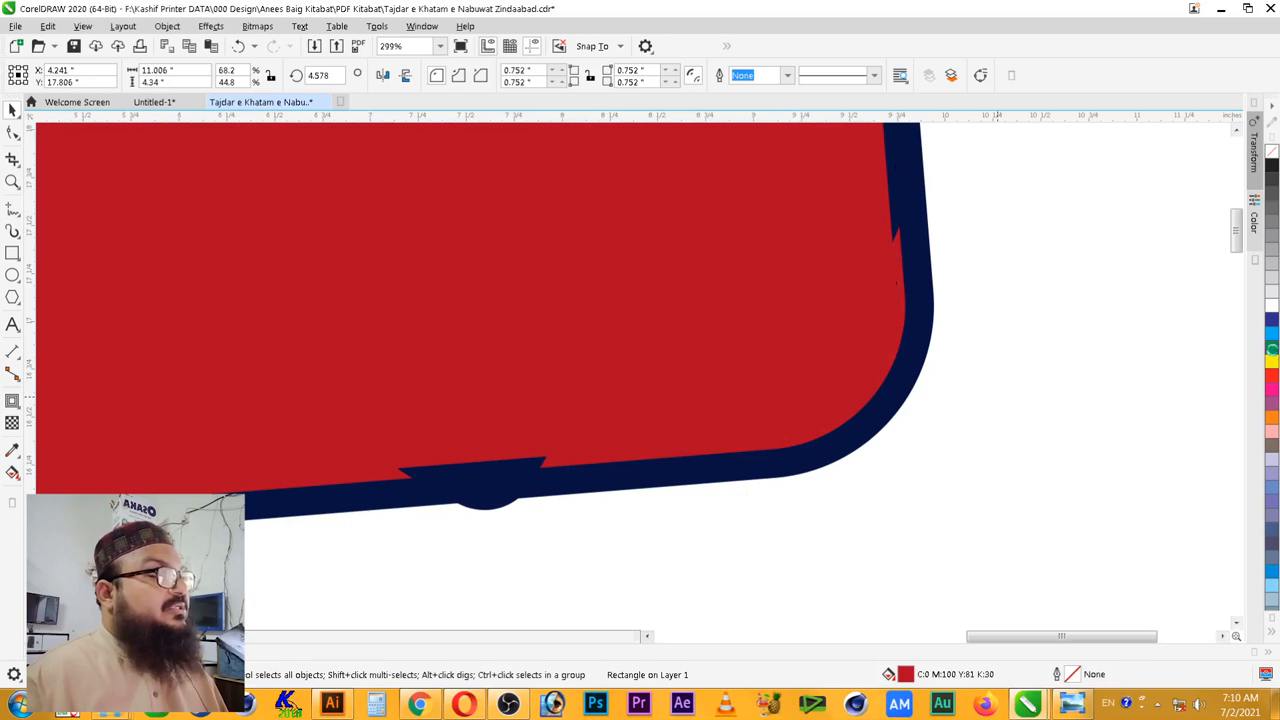
left_click(1272, 347)
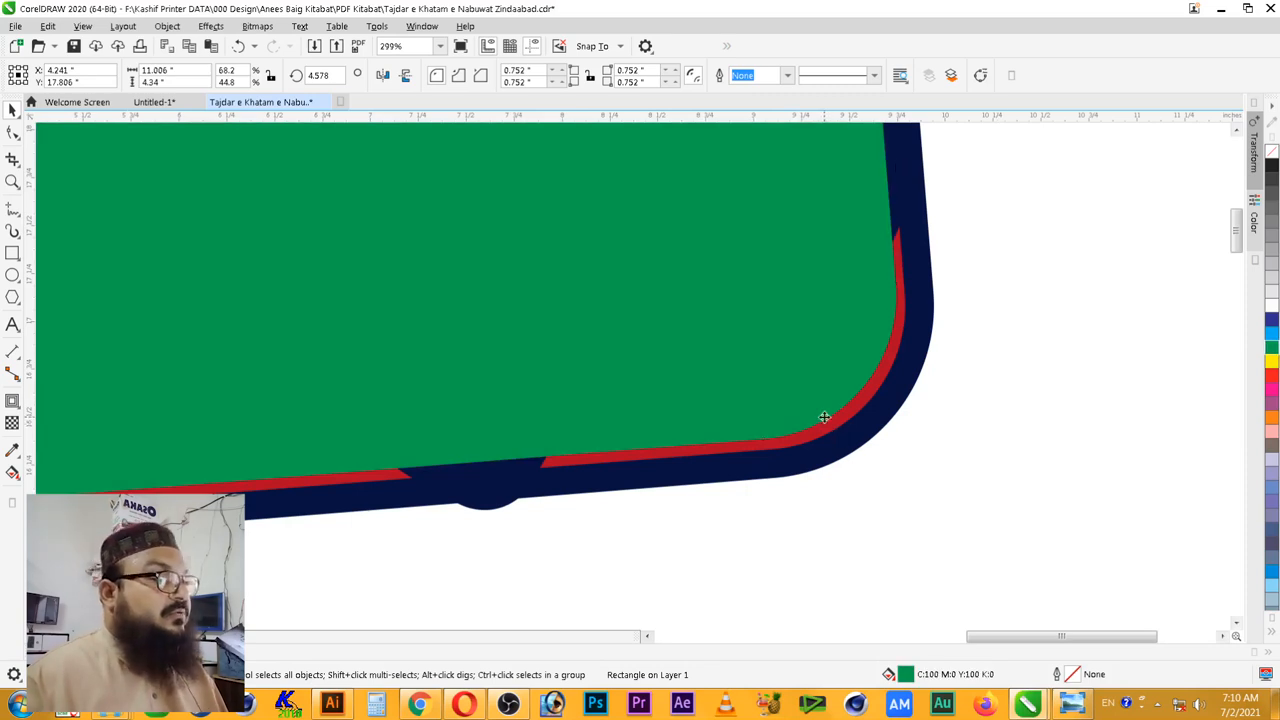
left_click_drag(825, 417, 829, 428)
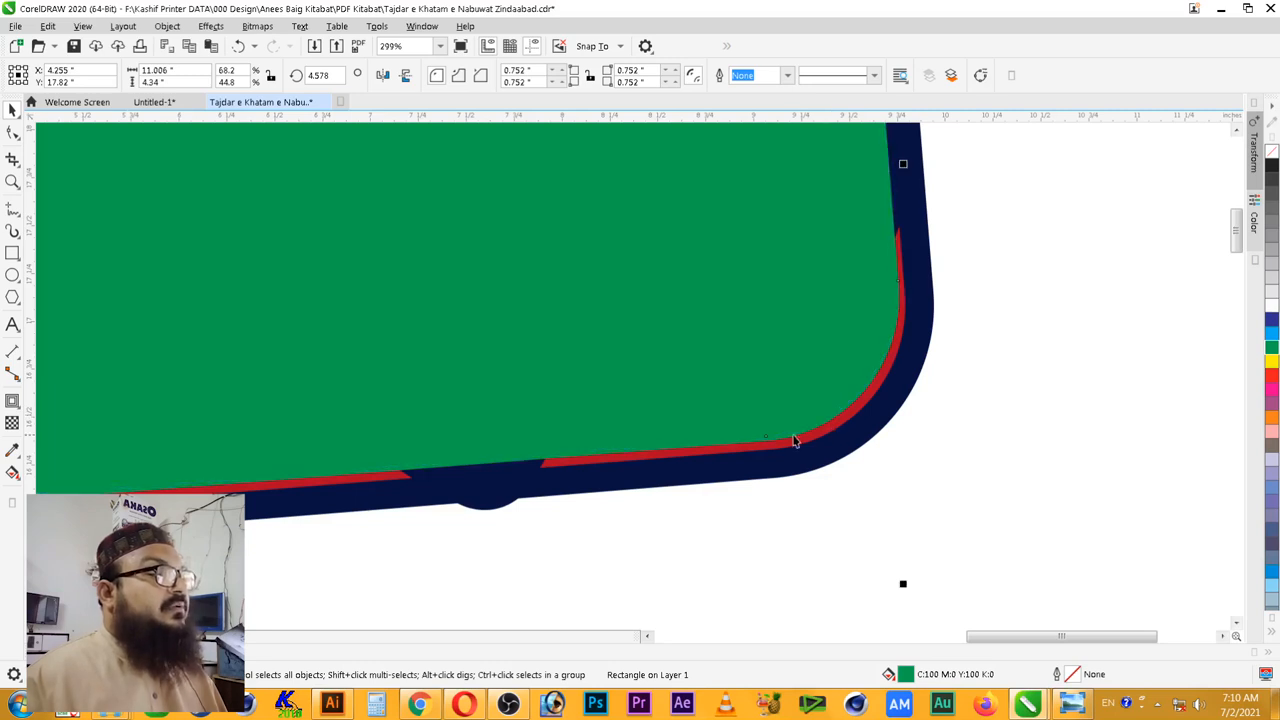
left_click_drag(1272, 368, 783, 447)
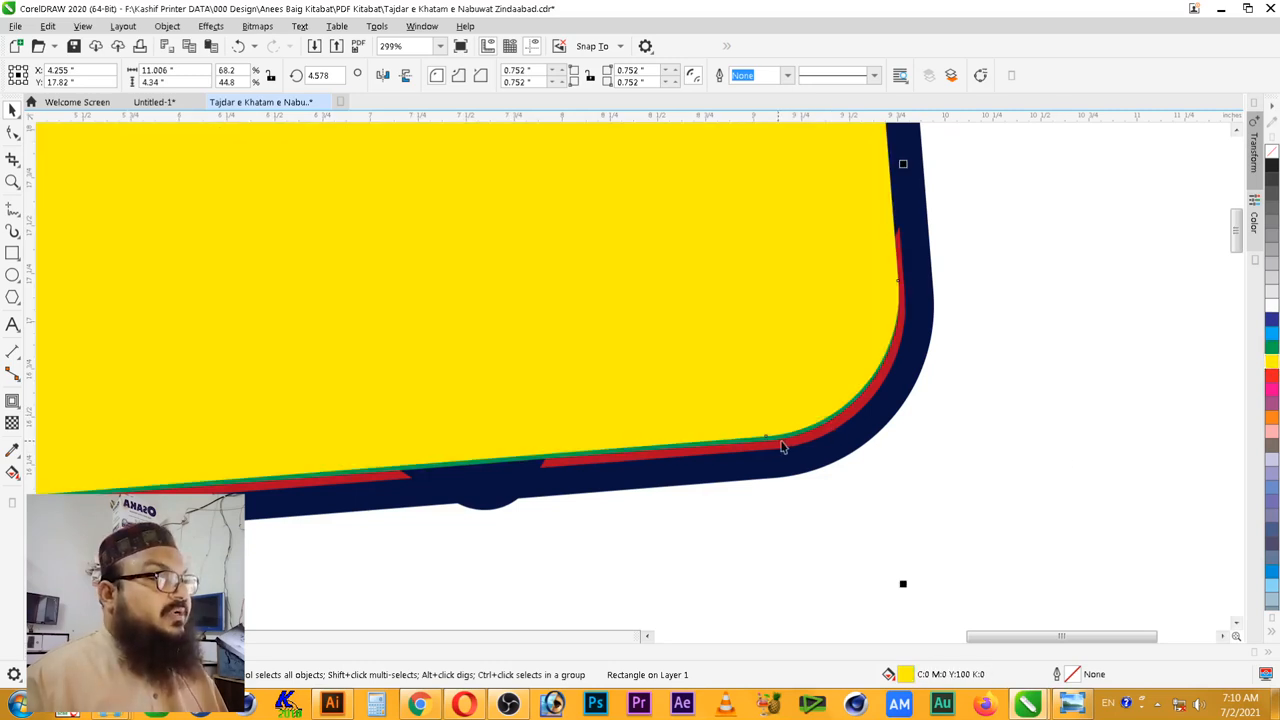
- Trim the green rectangle with the yellow one, and delete the yellow rectangle to leave a thin green sliver
left_click(776, 440, "shift")
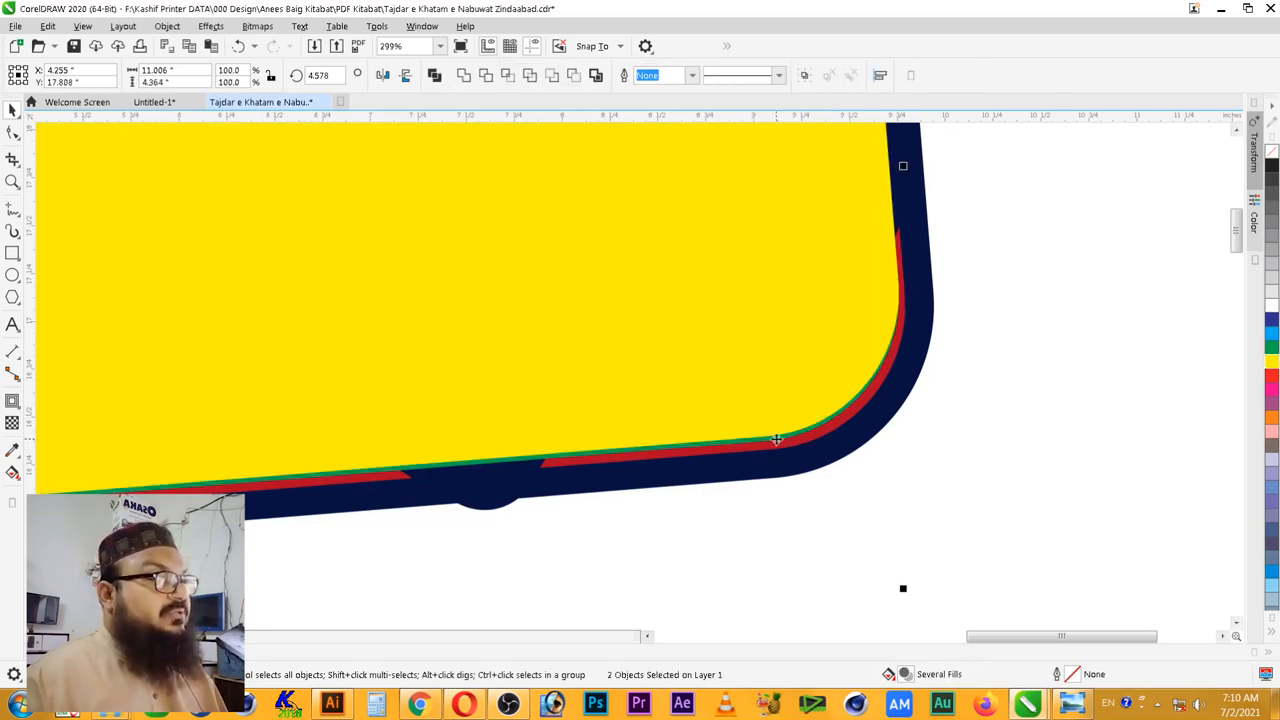
left_click(487, 78)
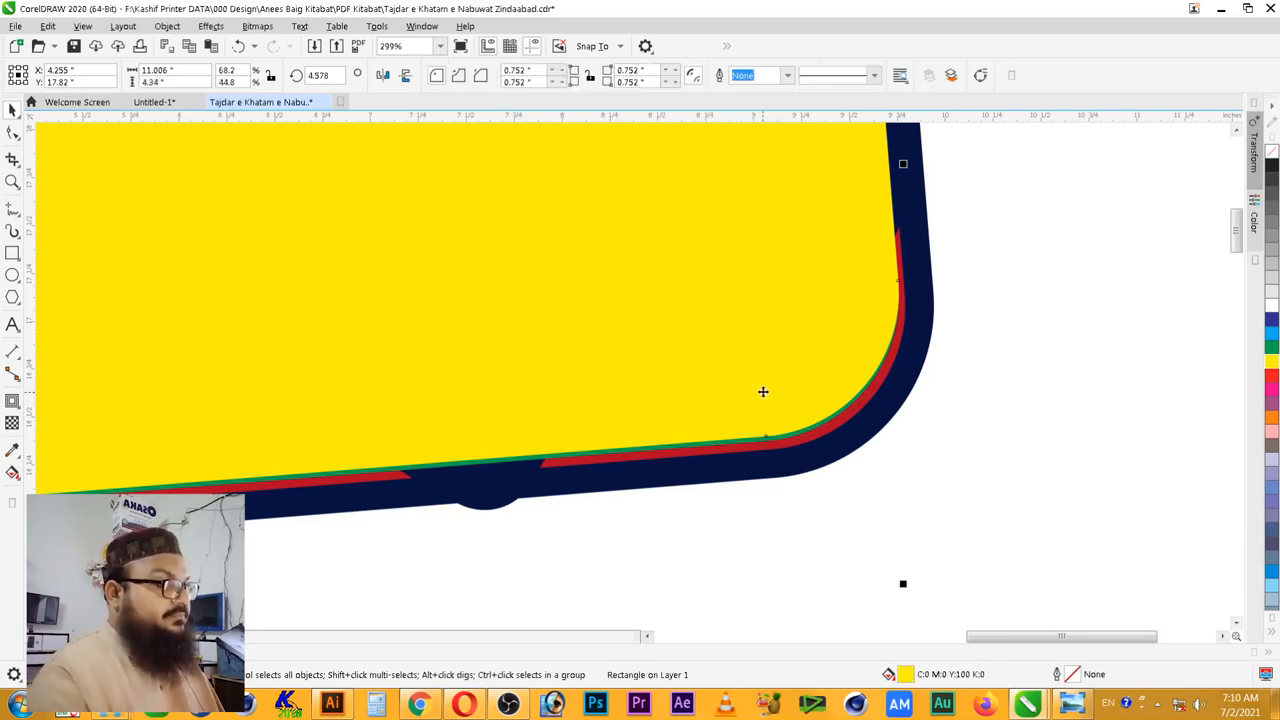
key("Delete")
- Fill the thin green sliver with white and send it to the back of the layer
left_click(803, 437)
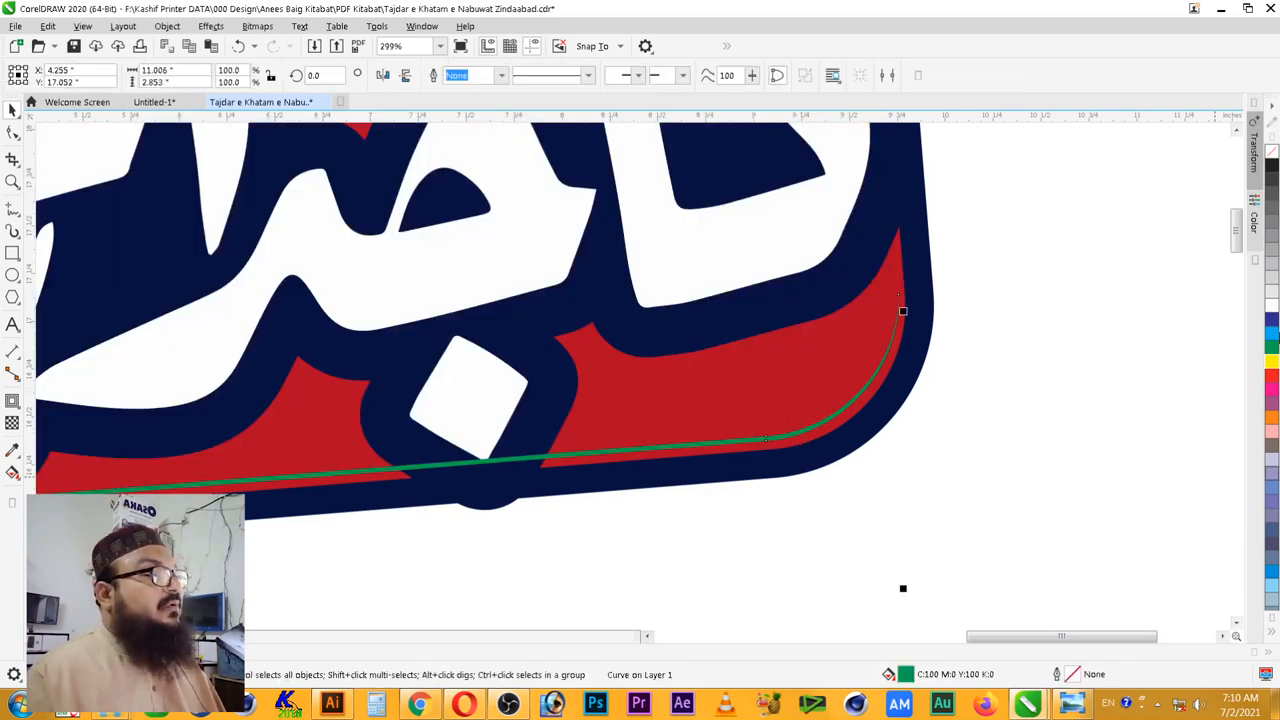
left_click(1273, 308)
key("shift+Page_Down")
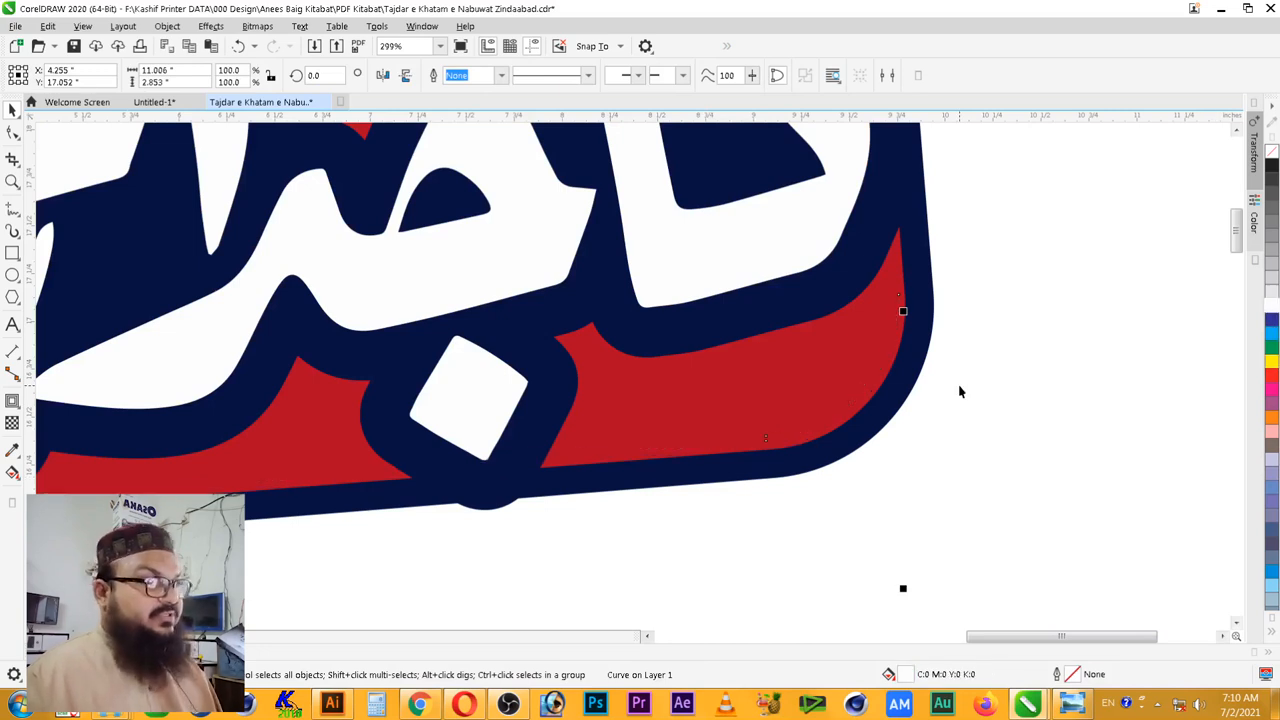
- PowerClip the white highlight sliver inside the red rounded rectangle
left_click(167, 26)
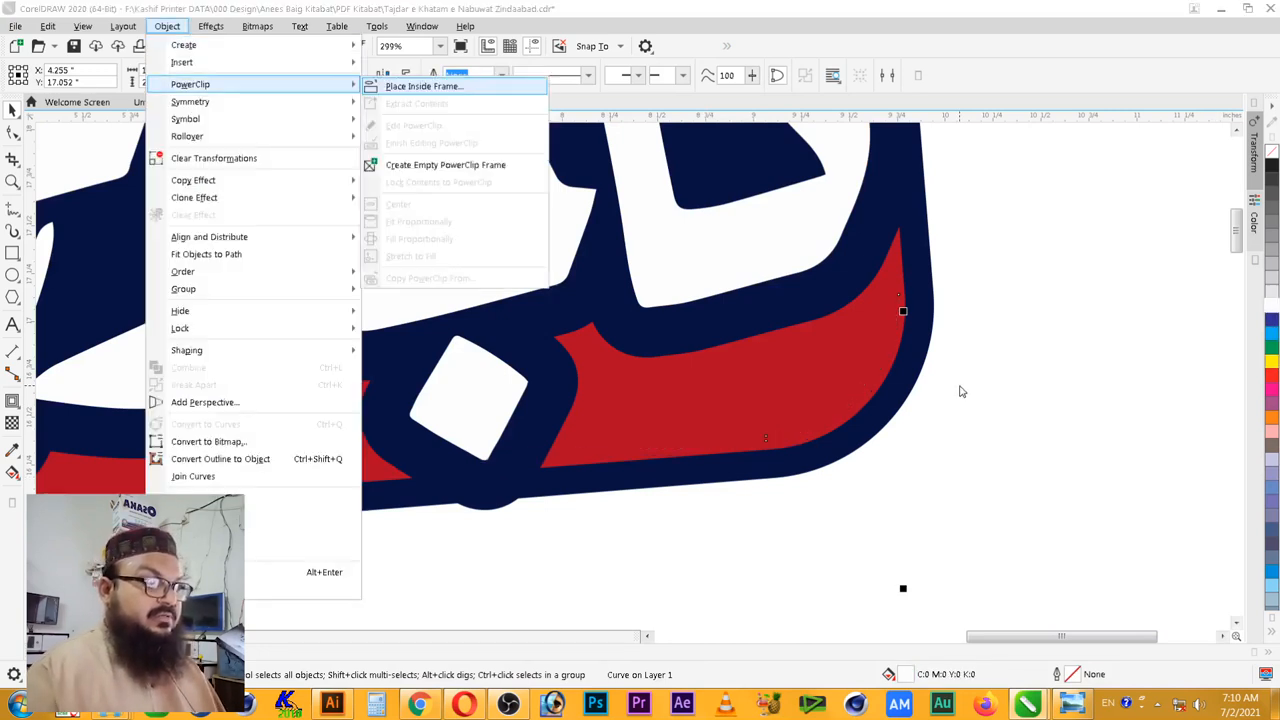
left_click(440, 84)
left_click(782, 413)
scroll(983, 471, "down", 5)
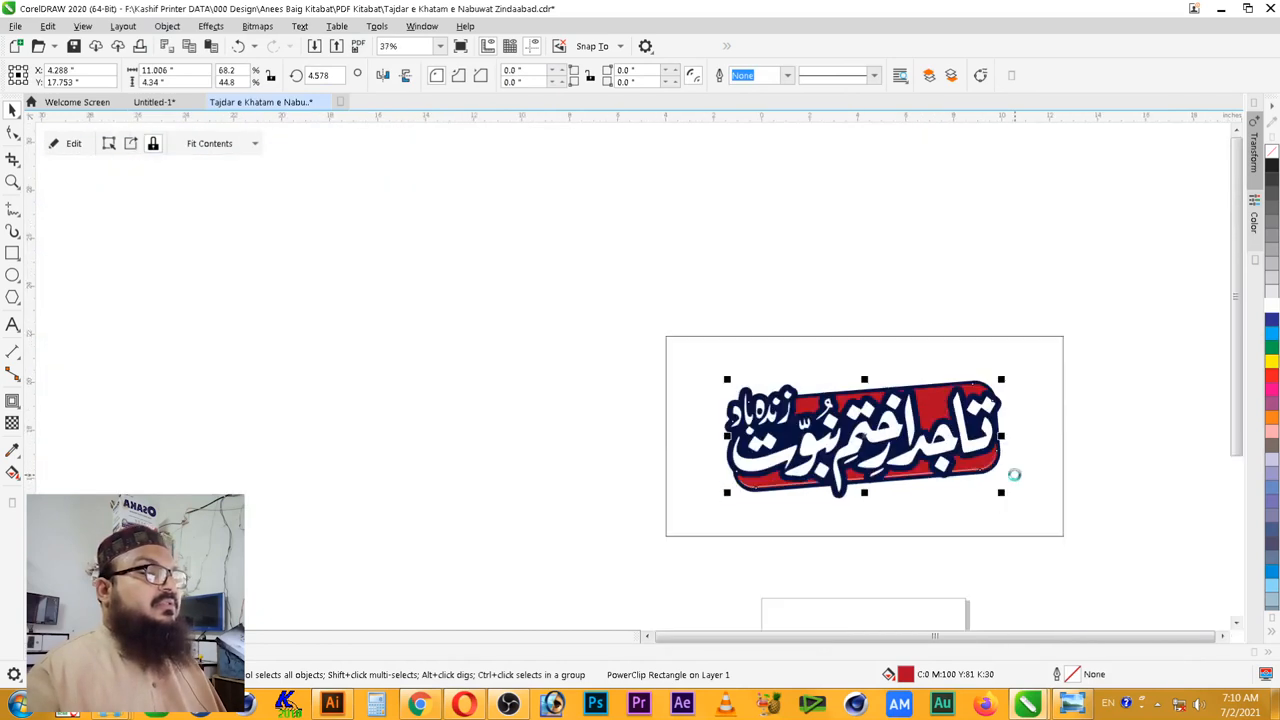
key("shift+F2")
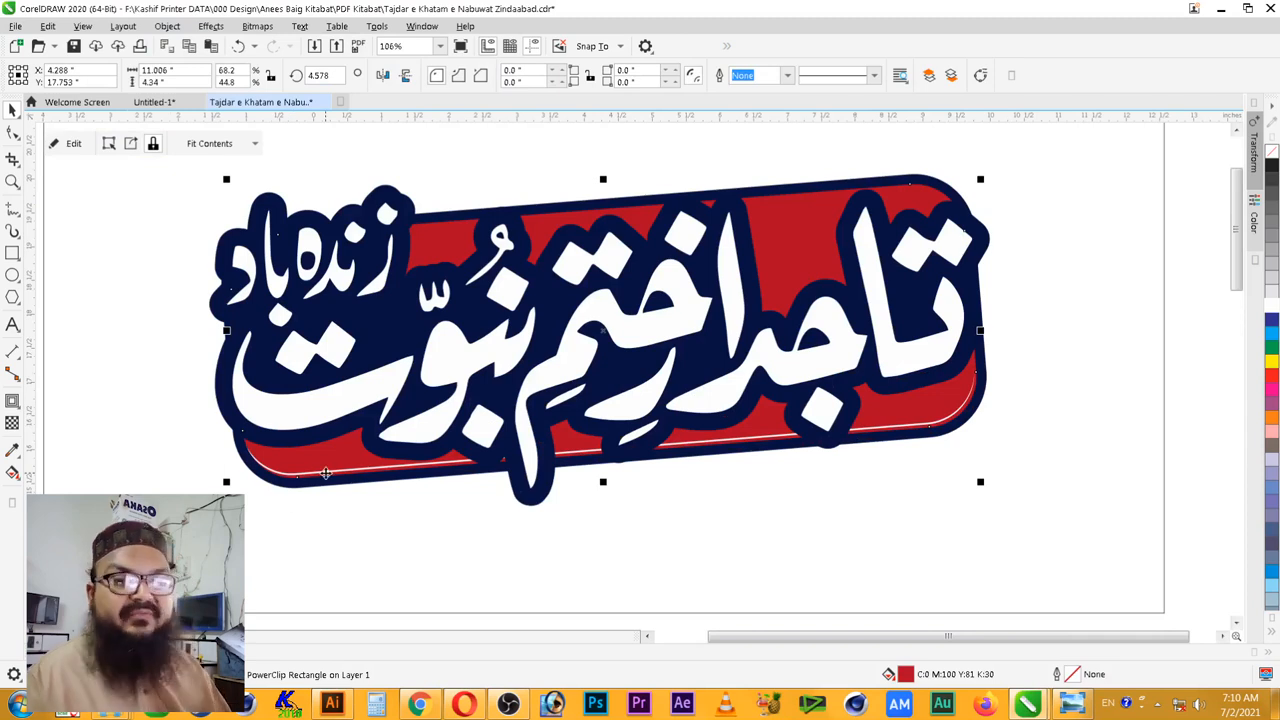
scroll(325, 473, "down", 3)
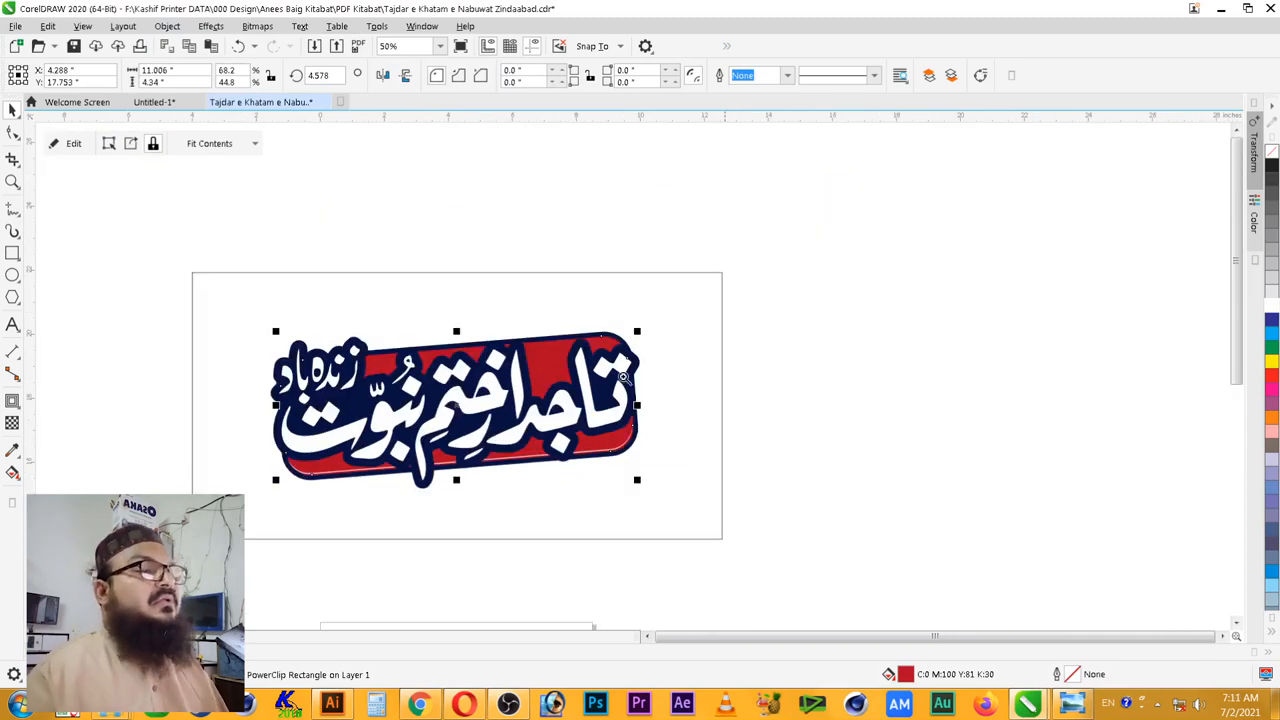
scroll(449, 494, "up", 2)
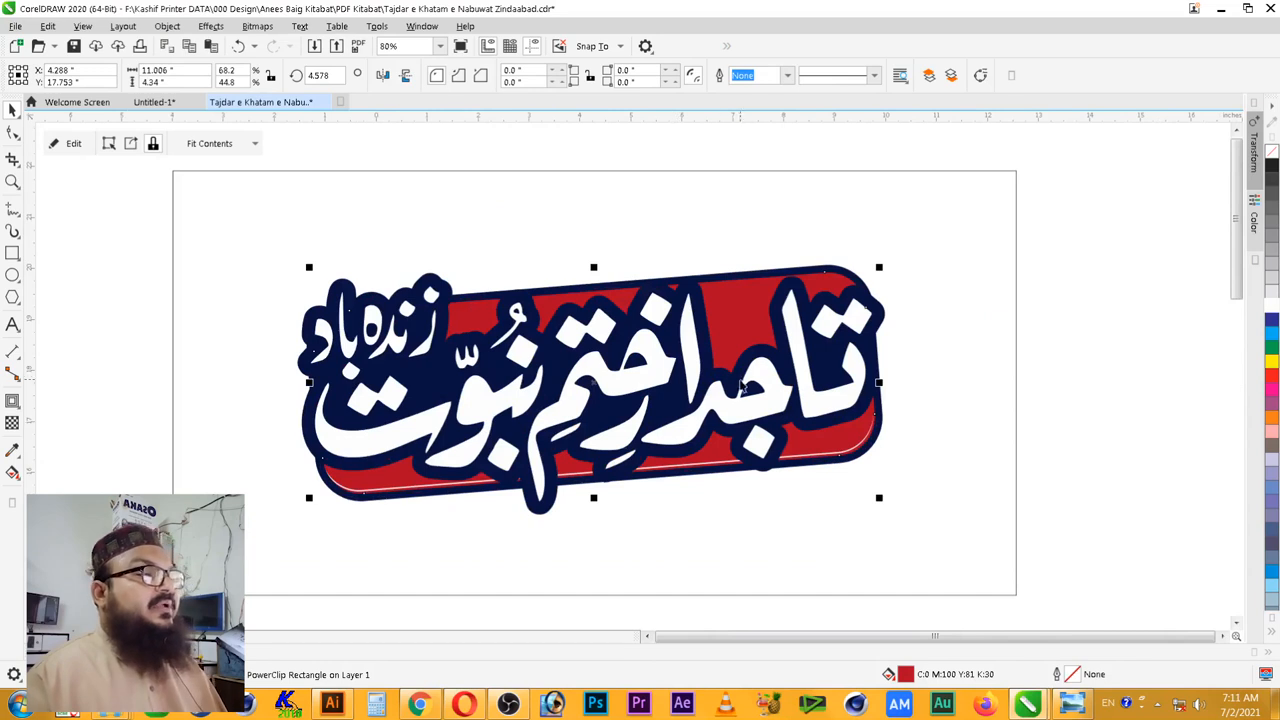
- Place a copy of the white lettering about 15 in to the left, outside the frame, and give it a thin black outline
left_click(920, 349)
key("F4")
key("Escape")
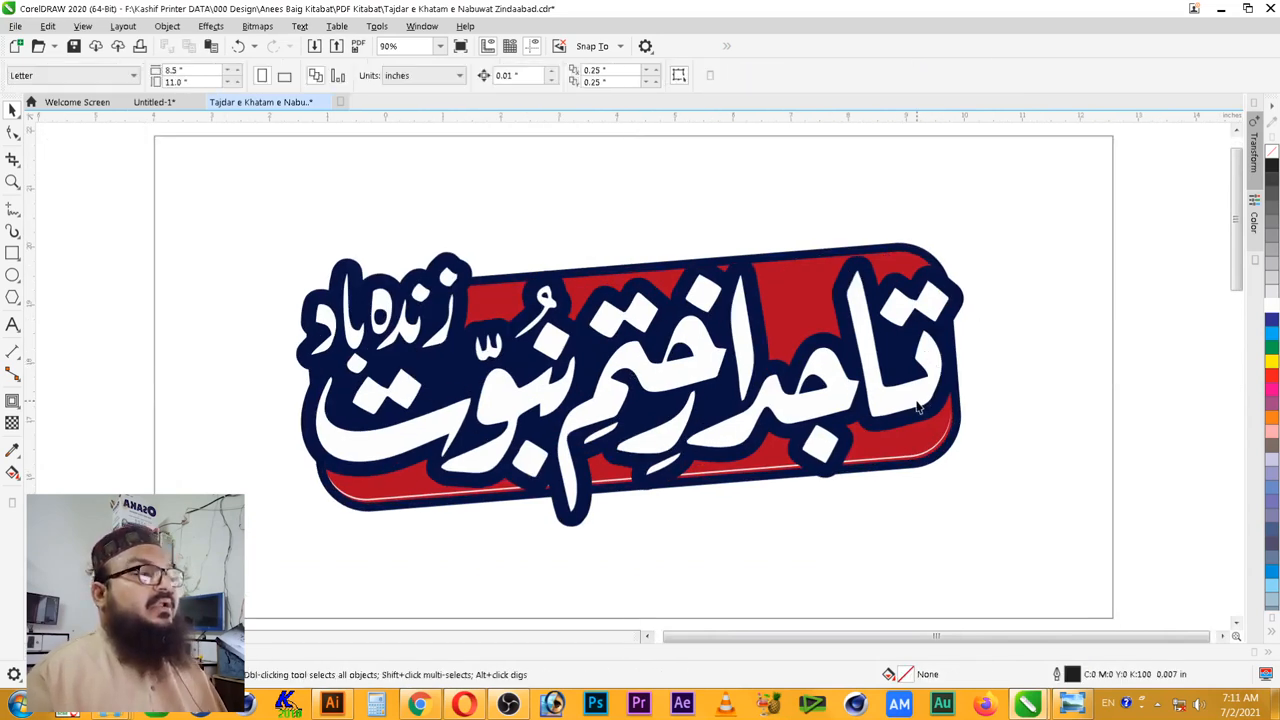
left_click(917, 403)
key("z")
left_click_drag(265, 217, 1077, 540)
scroll(964, 446, "down", 2)
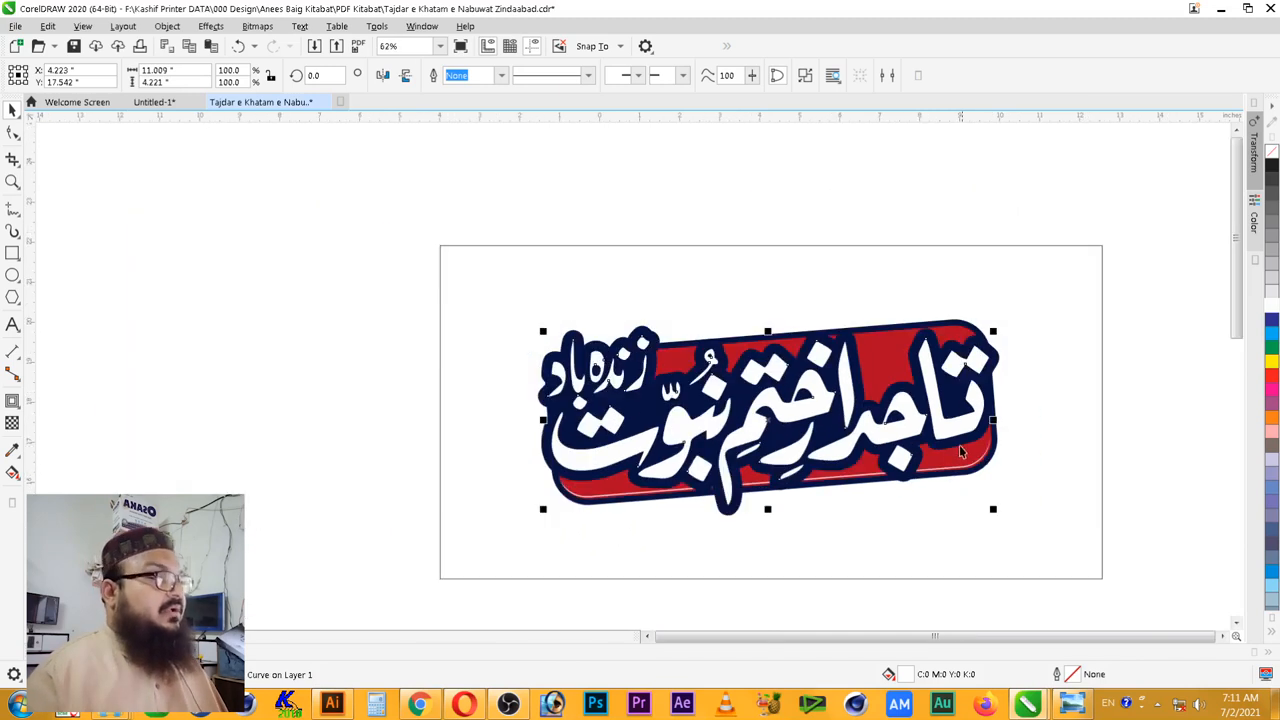
key("Escape")
left_click_drag(968, 423, 368, 420)
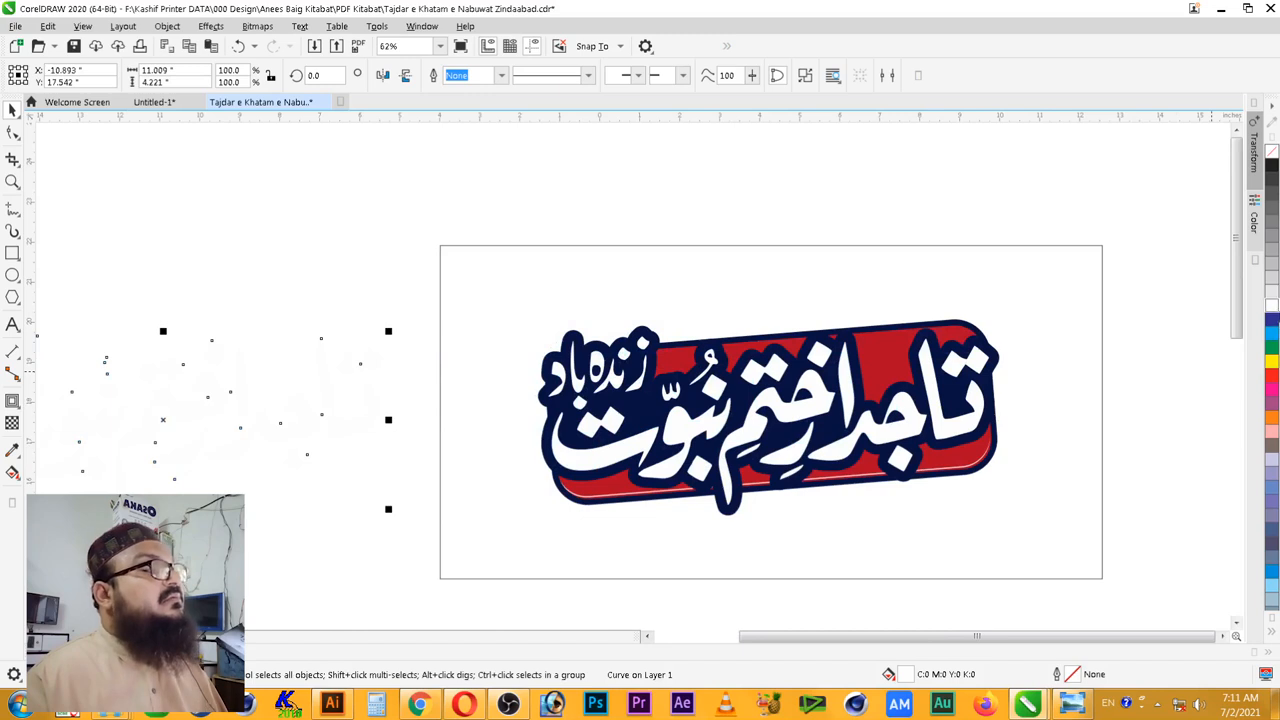
right_click(1272, 175)
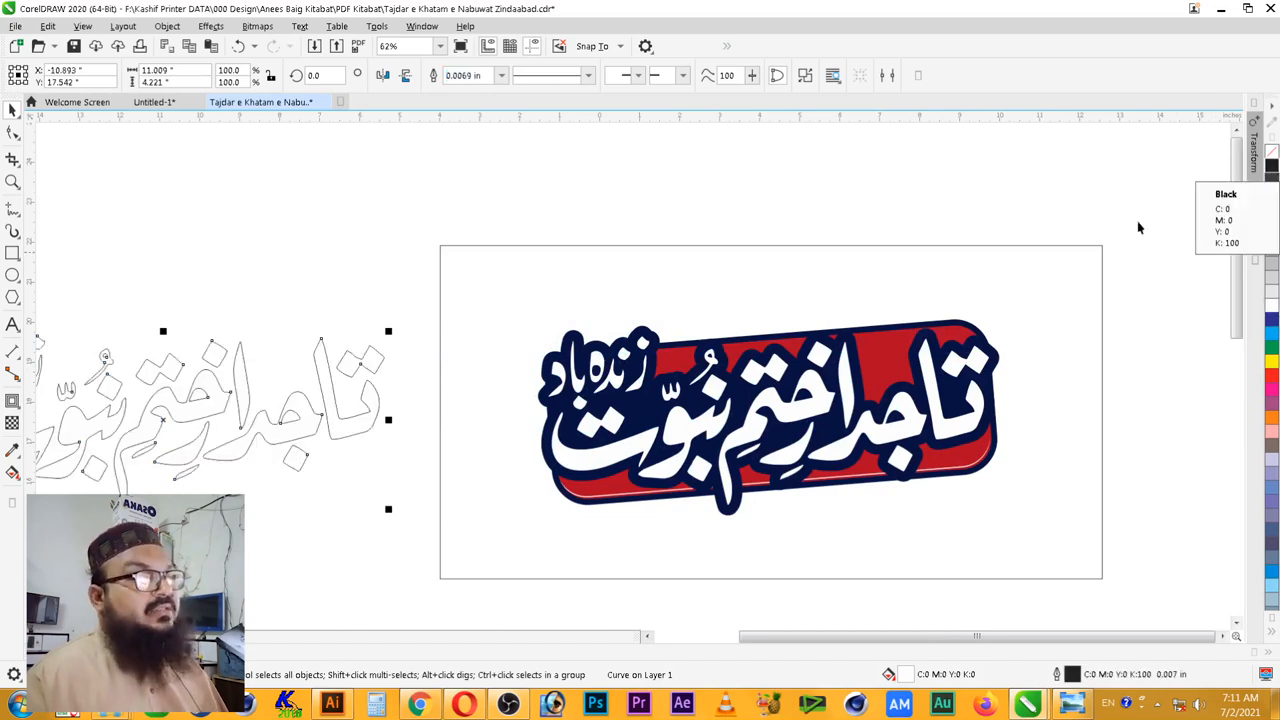
- Remove the fill from the outlined copy of the lettering outside the frame
left_click(1272, 150)
scroll(952, 628, "down", 2)
key("z")
left_click_drag(386, 443, 737, 582)
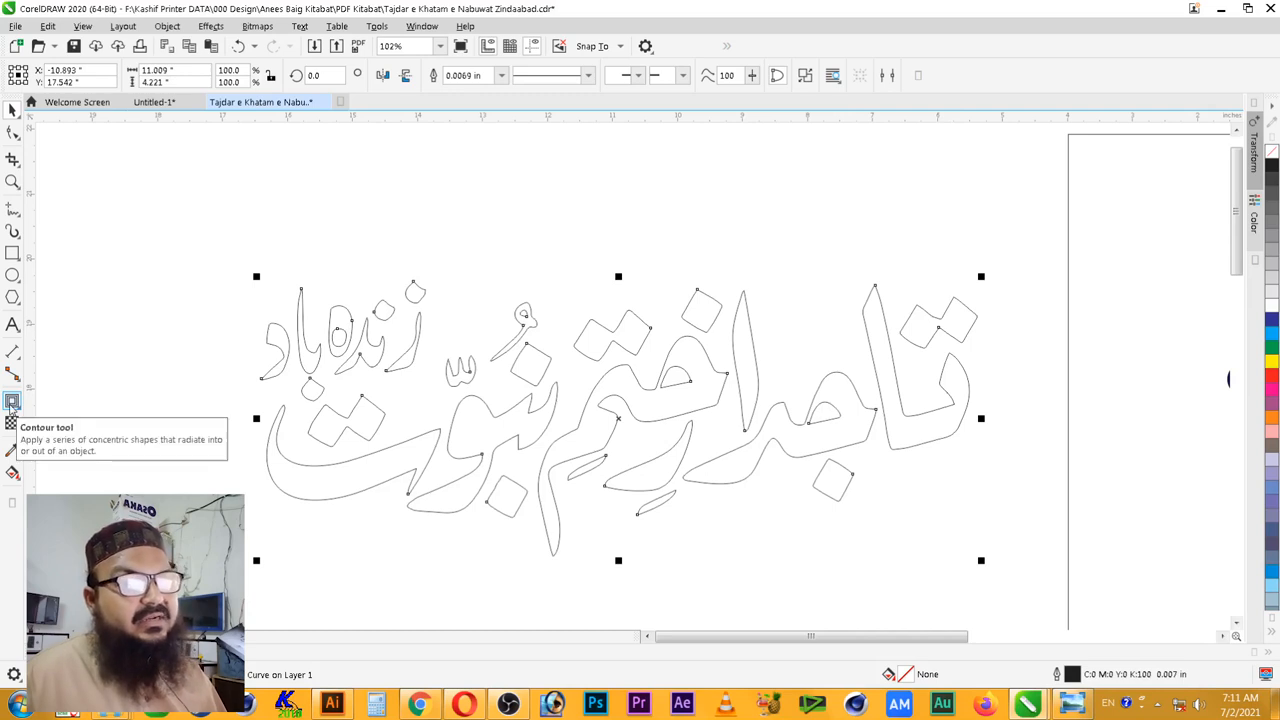
- Apply a drop shadow to the unfilled lettering copy and set its merge mode to Normal
left_click(19, 400)
left_click(82, 412)
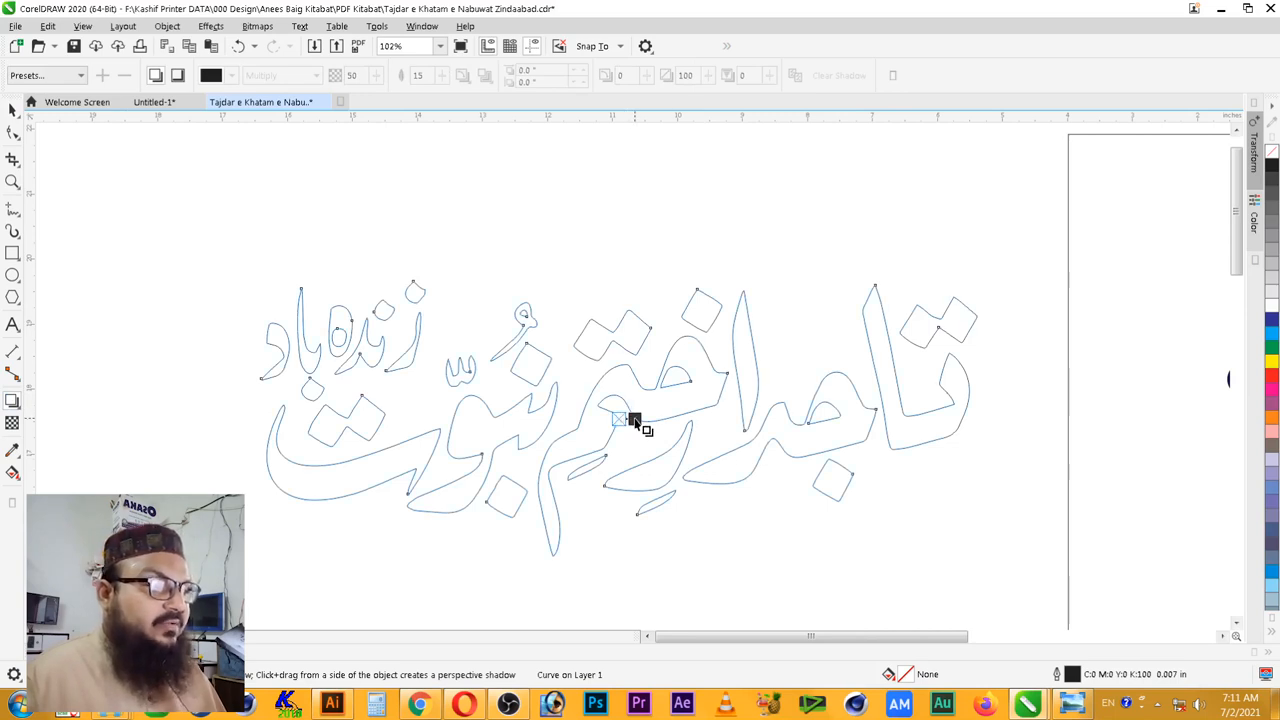
left_click_drag(631, 421, 977, 418)
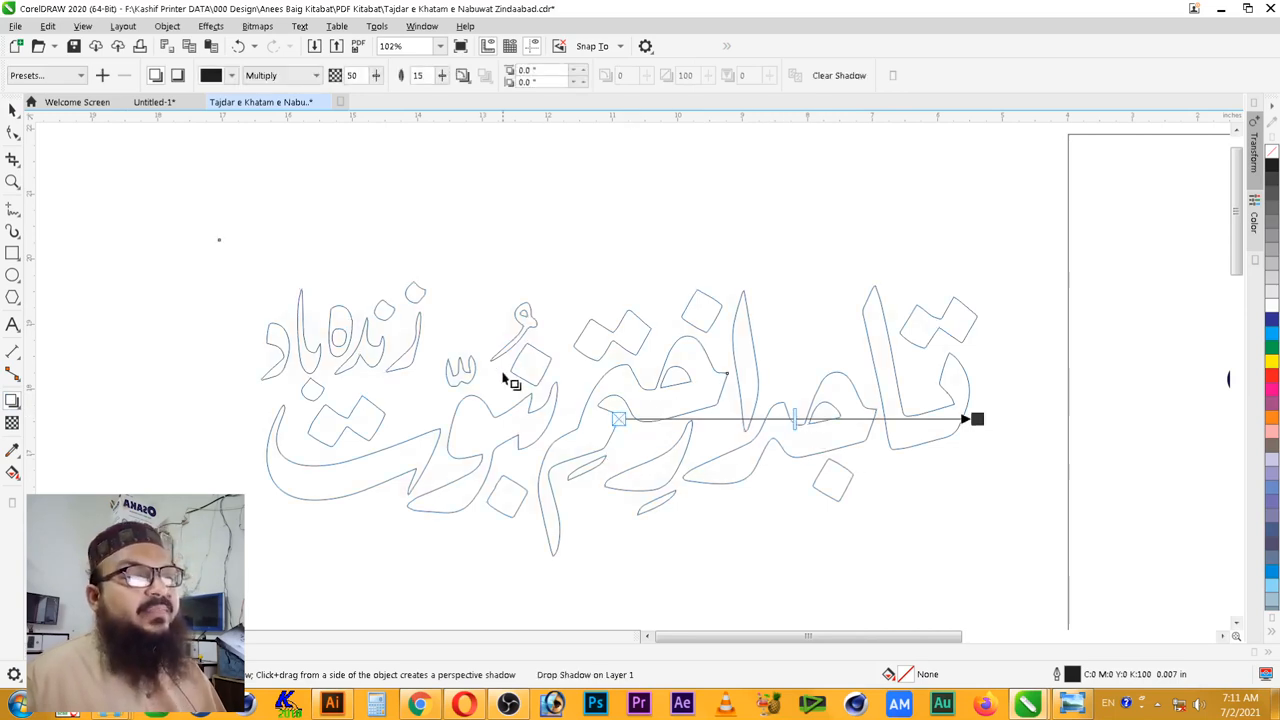
left_click(297, 78)
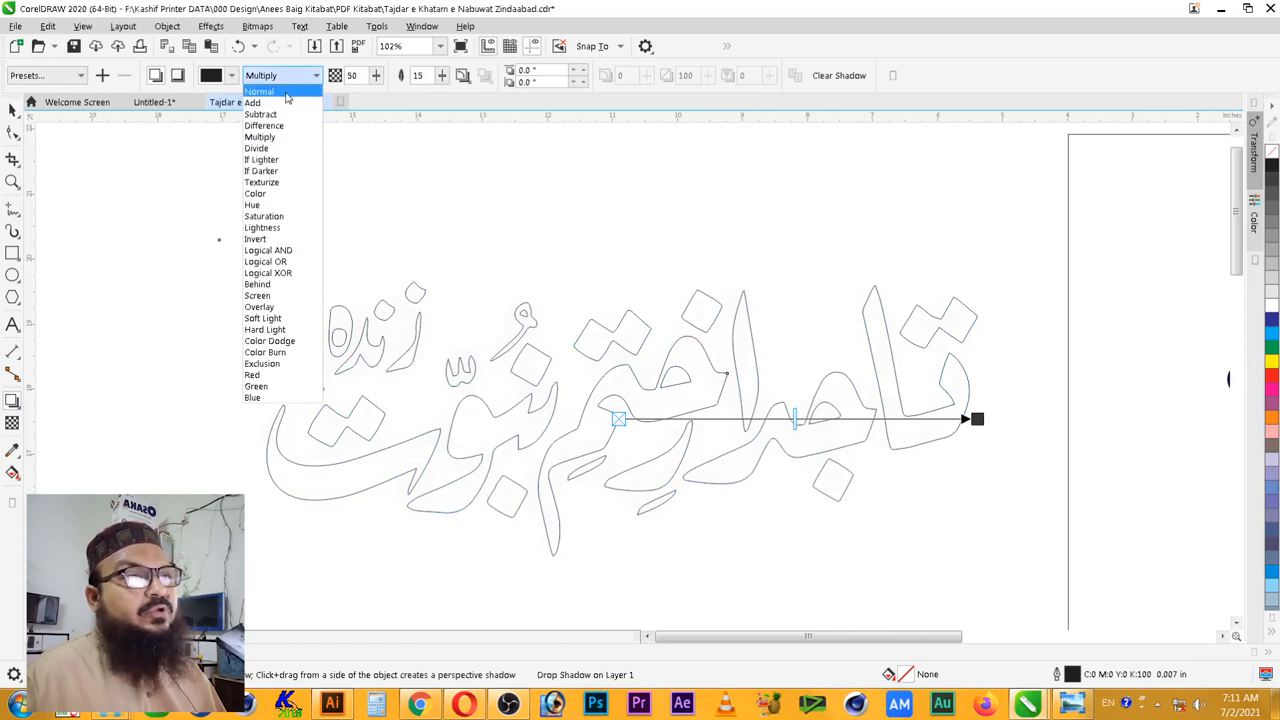
left_click(285, 92)
- Set the drop shadow's colour to CMYK C100 M100 Y100 K100
left_click(232, 76)
left_click(216, 108)
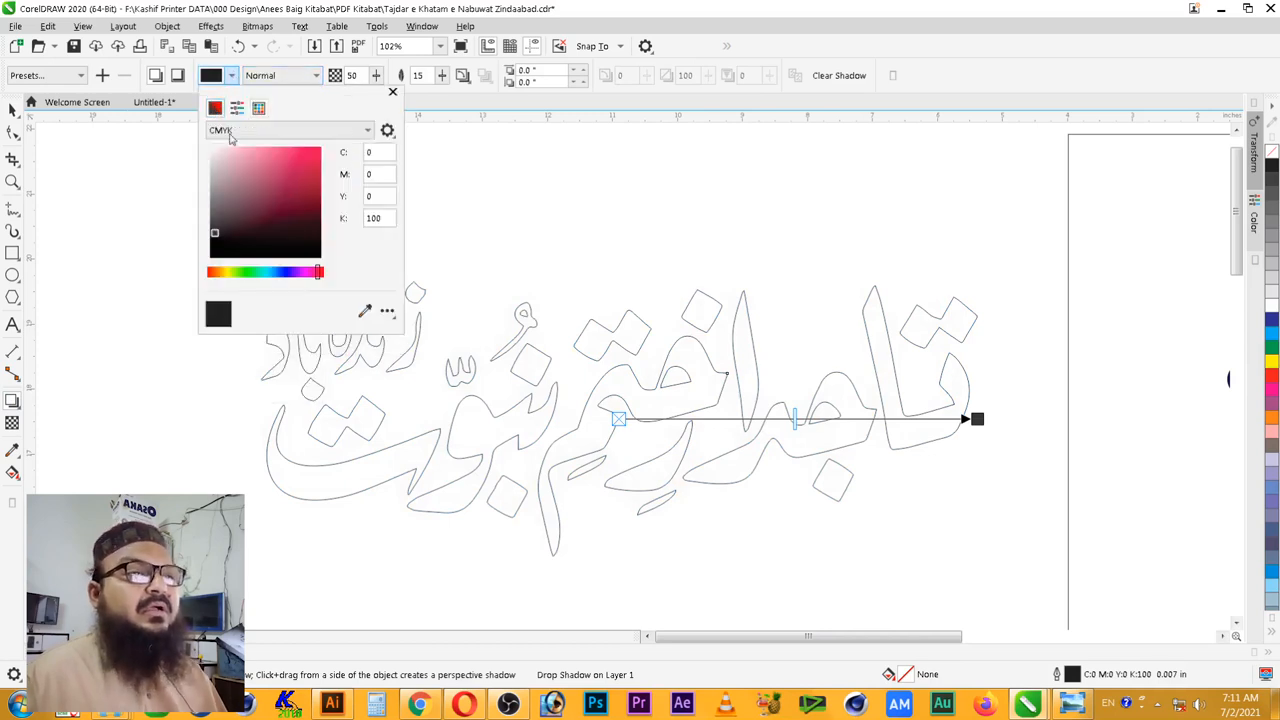
type("100")
key("Tab")
type("100")
key("Tab")
type("100")
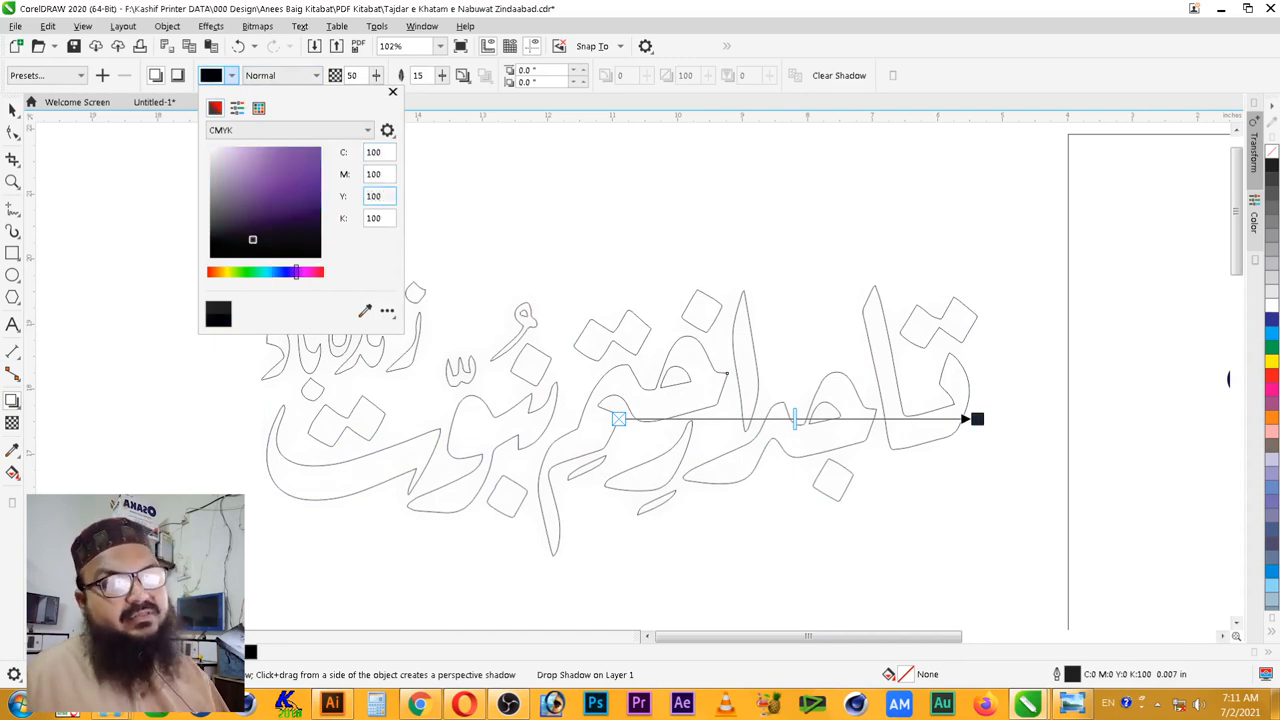
key("Return")
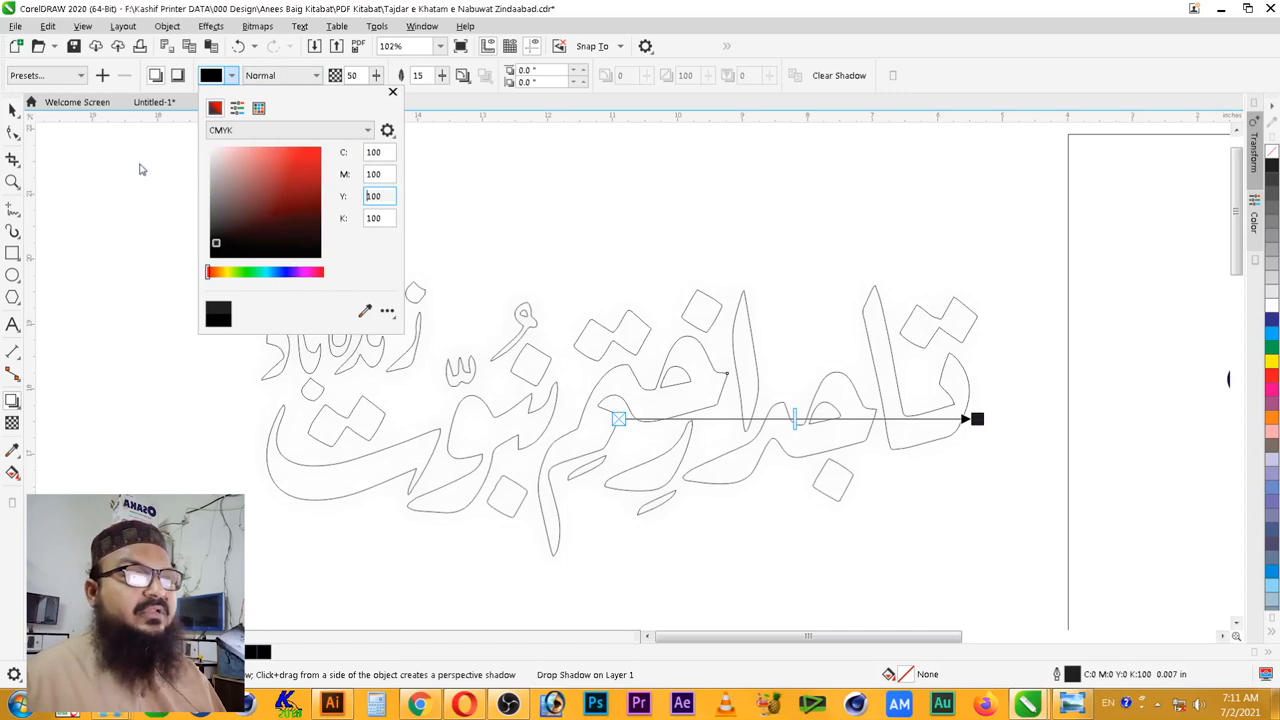
left_click(732, 6)
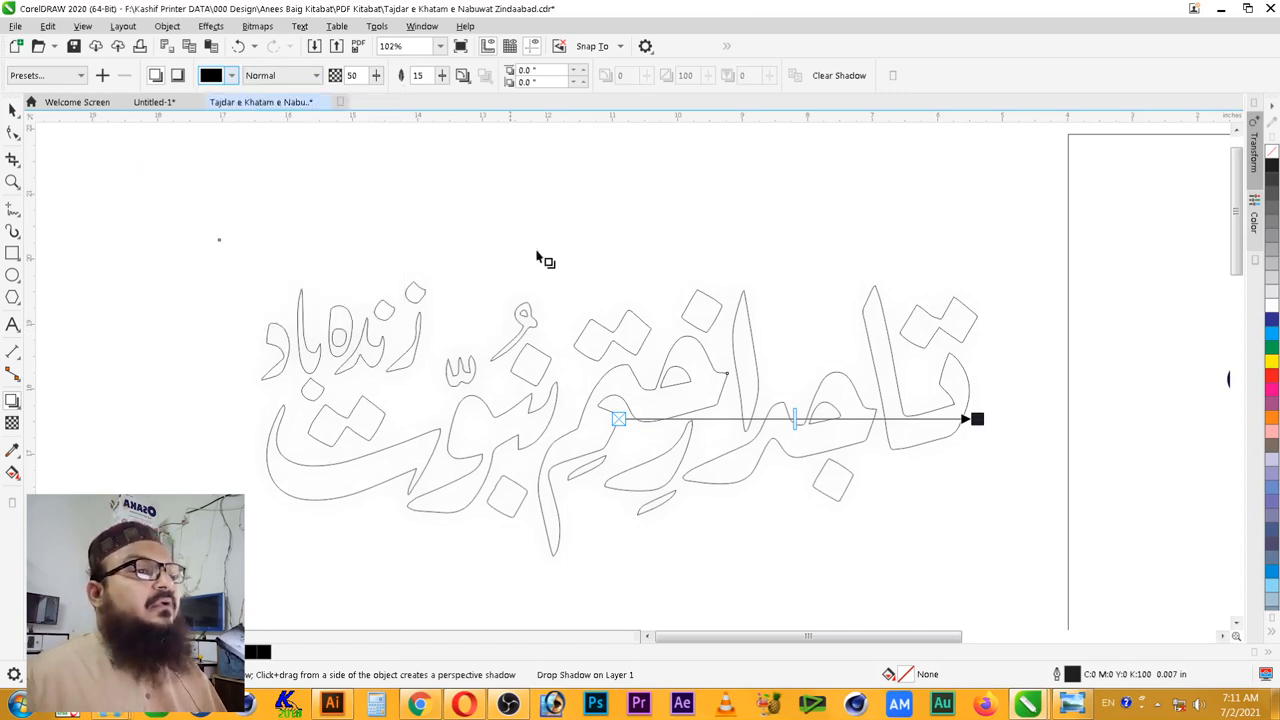
- Set the shadow's feathering to 5 and its opacity to 100, after trying an opacity of 80
double_click(420, 77)
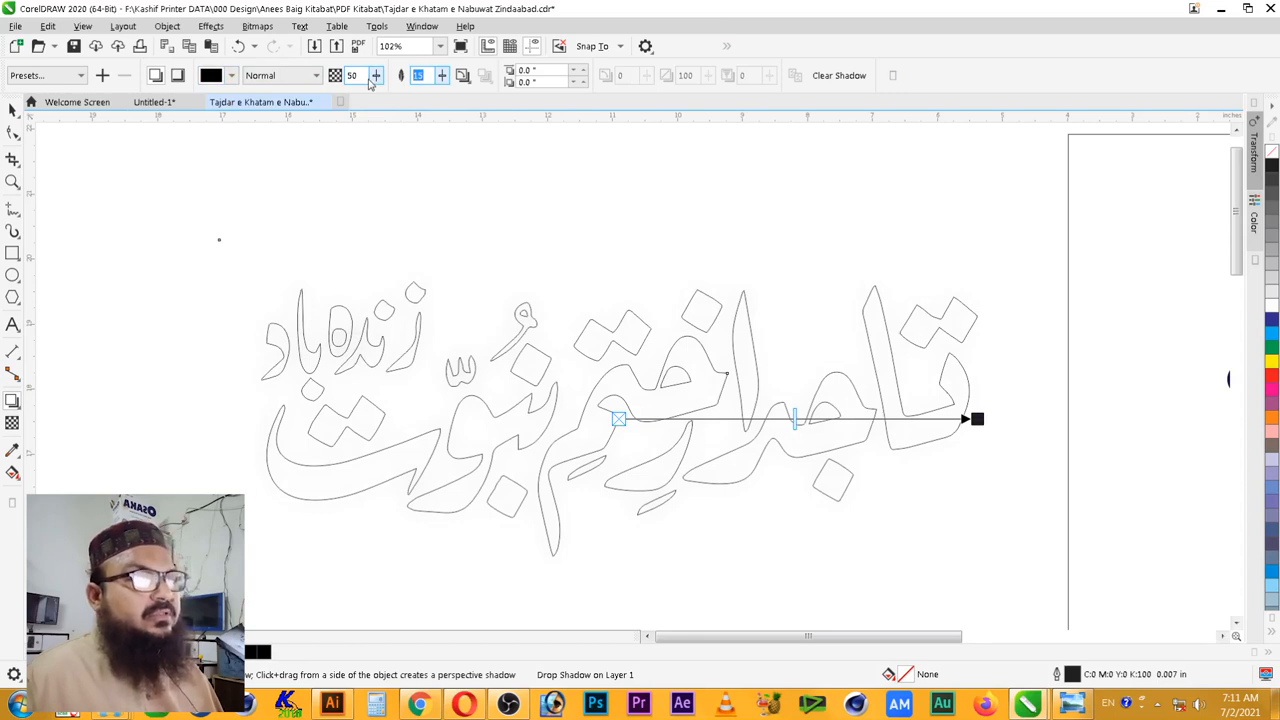
type("5")
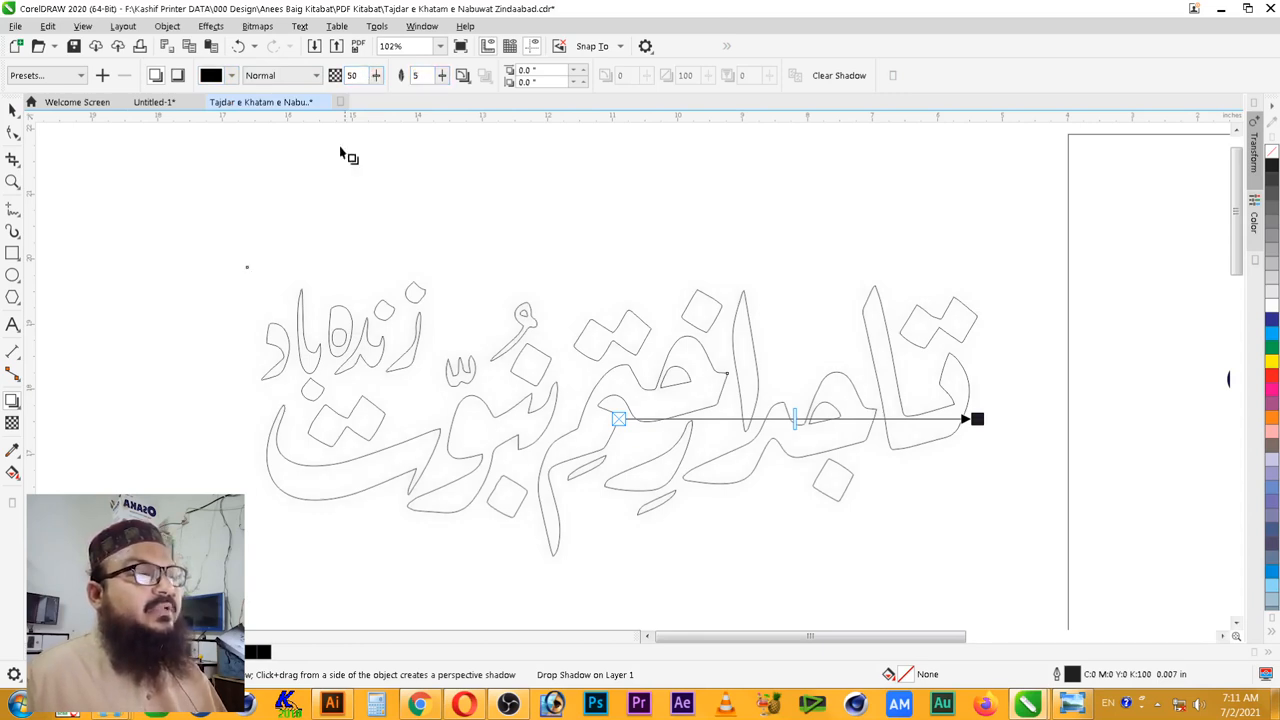
double_click(352, 75)
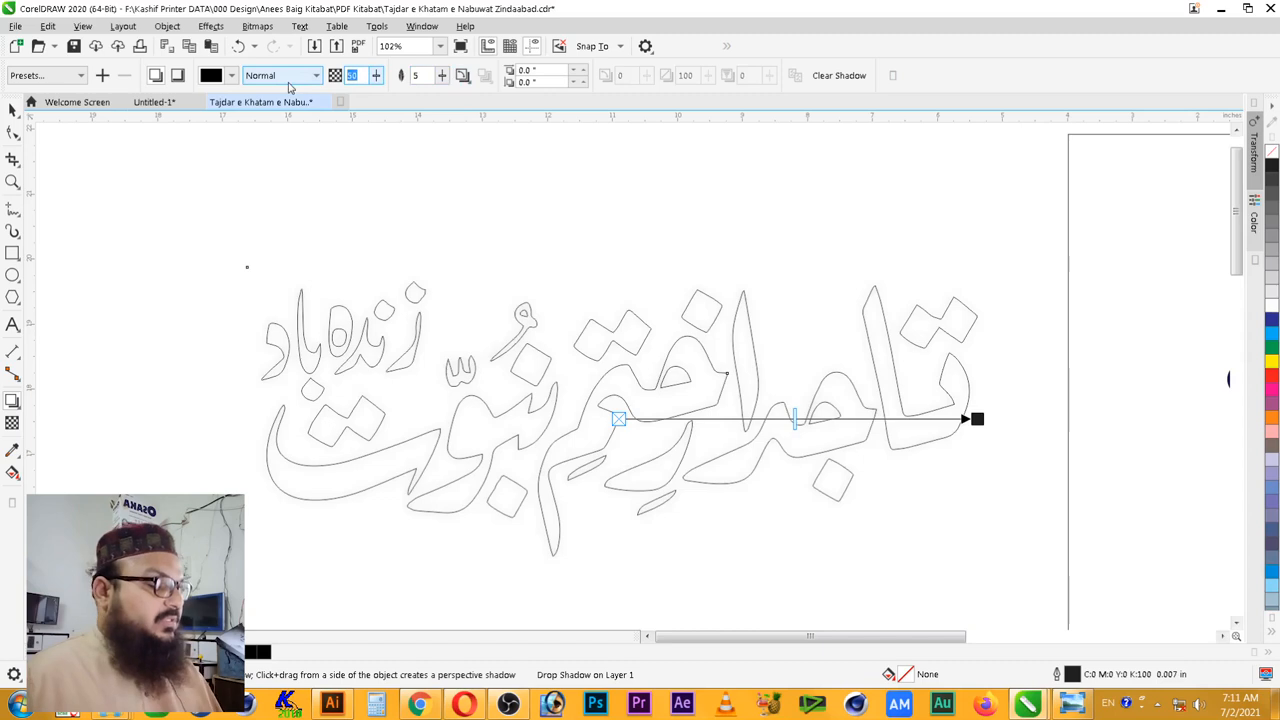
type("80")
key("Return")
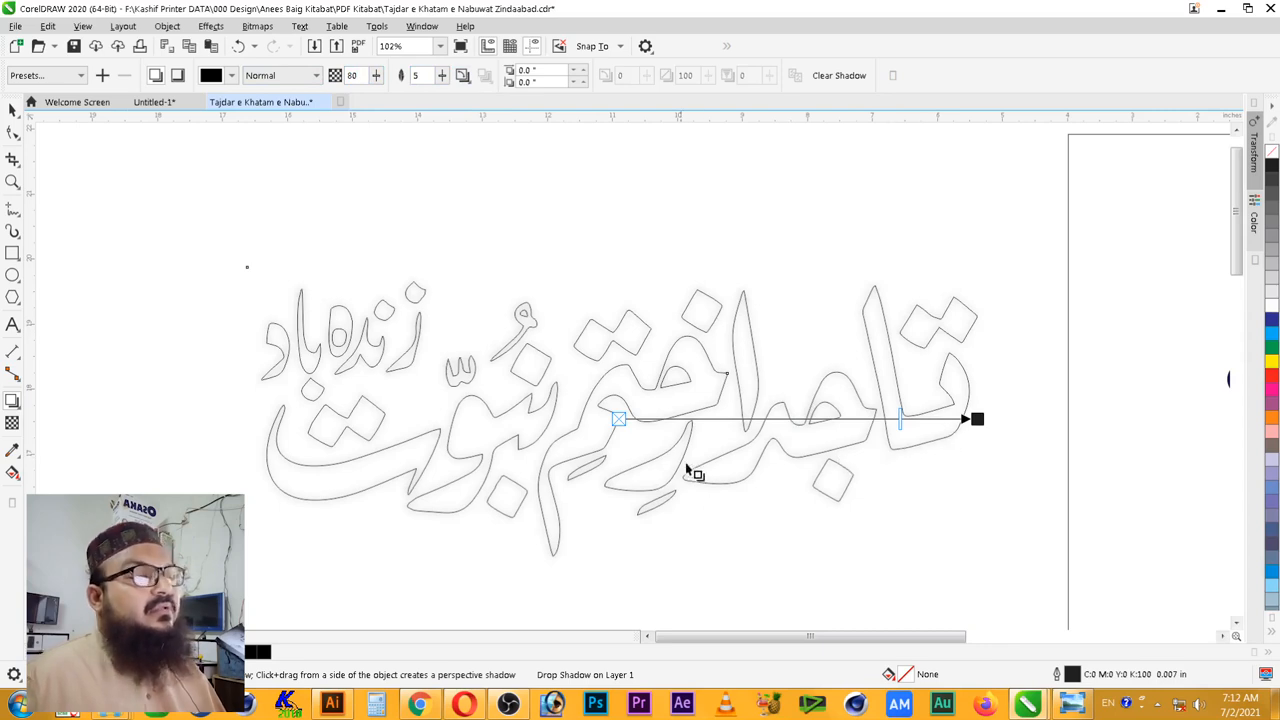
left_click_drag(361, 76, 345, 77)
type("100")
key("Return")
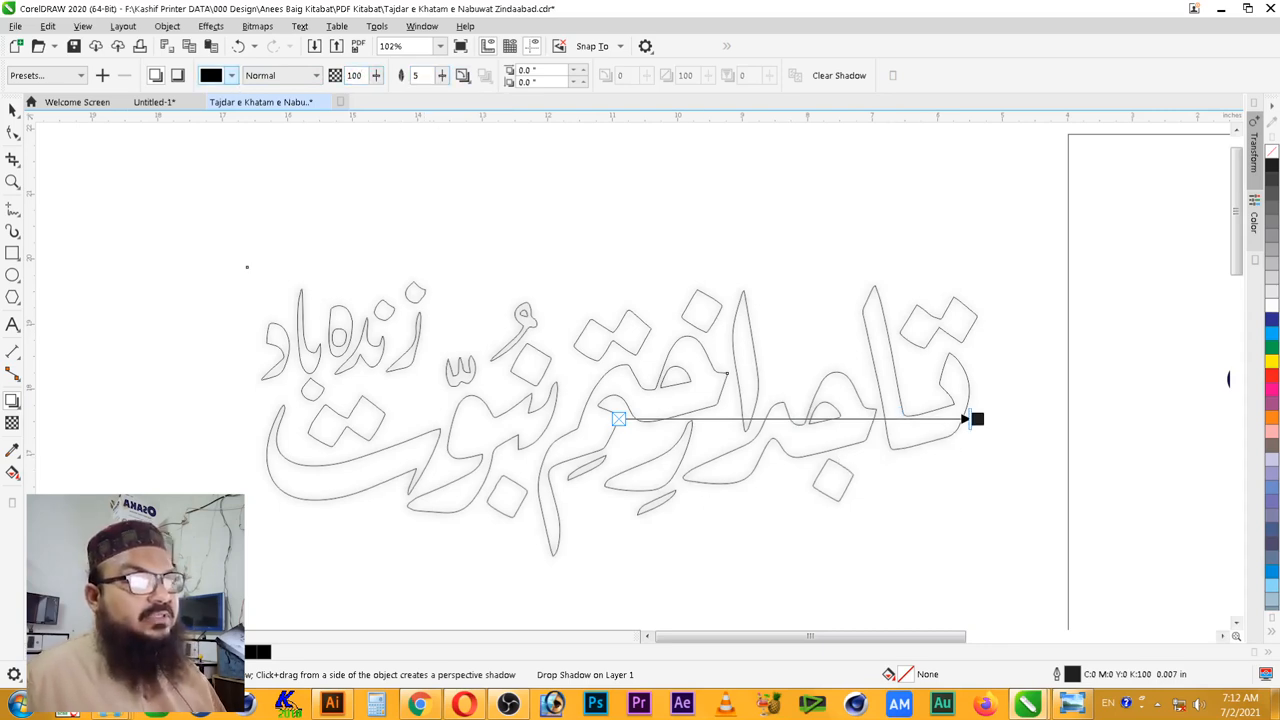
- Set the shadow's feathering direction to Outside and lower its opacity to 20, after trying 30
left_click(463, 76)
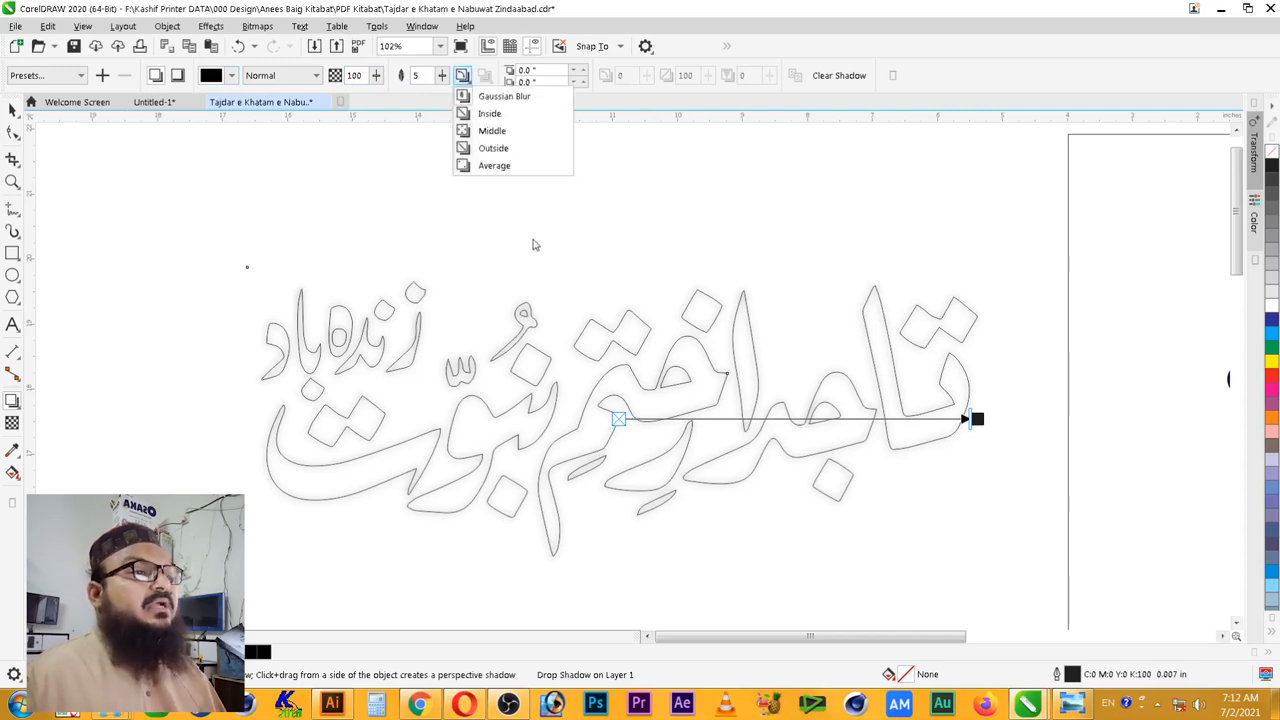
left_click(526, 151)
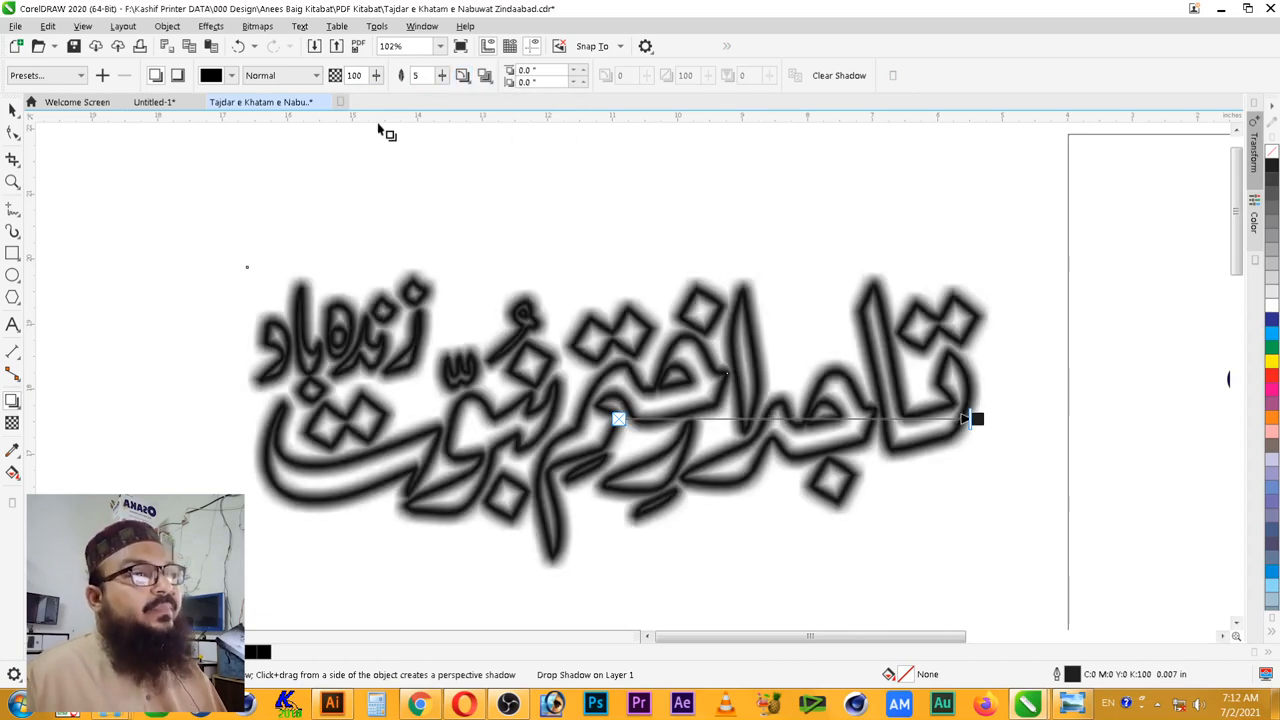
double_click(354, 75)
type("30")
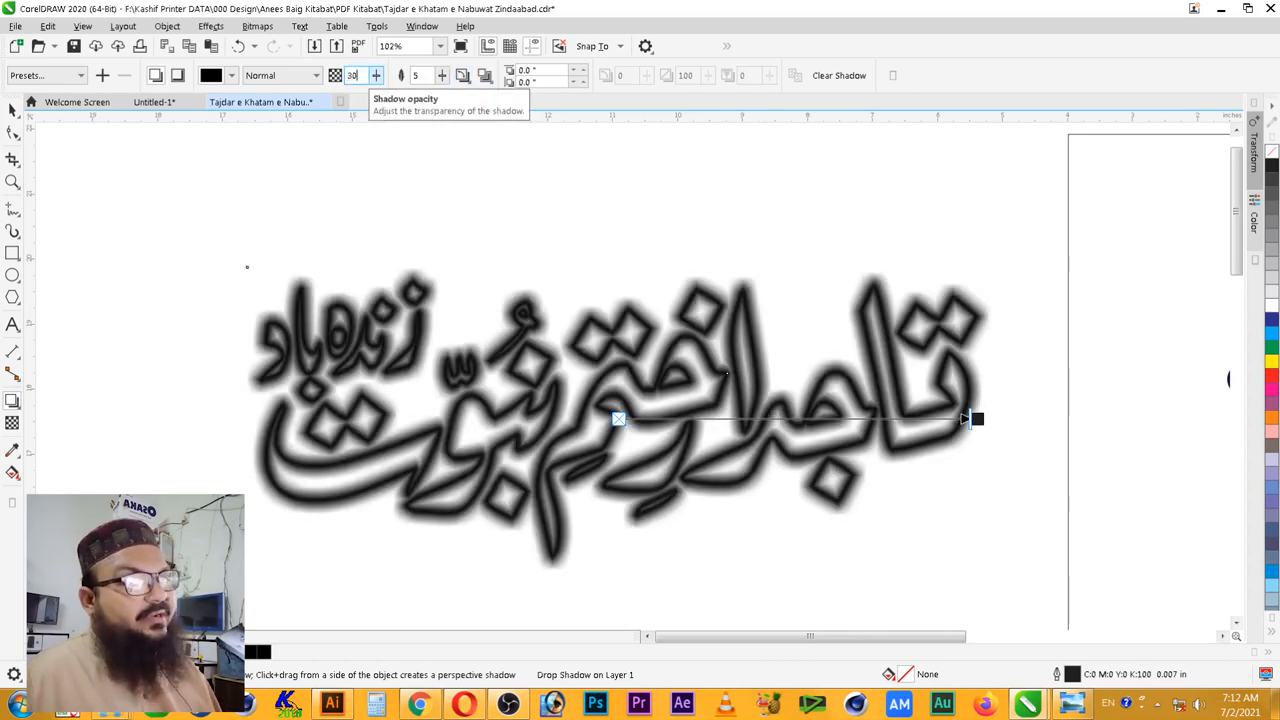
key("Return")
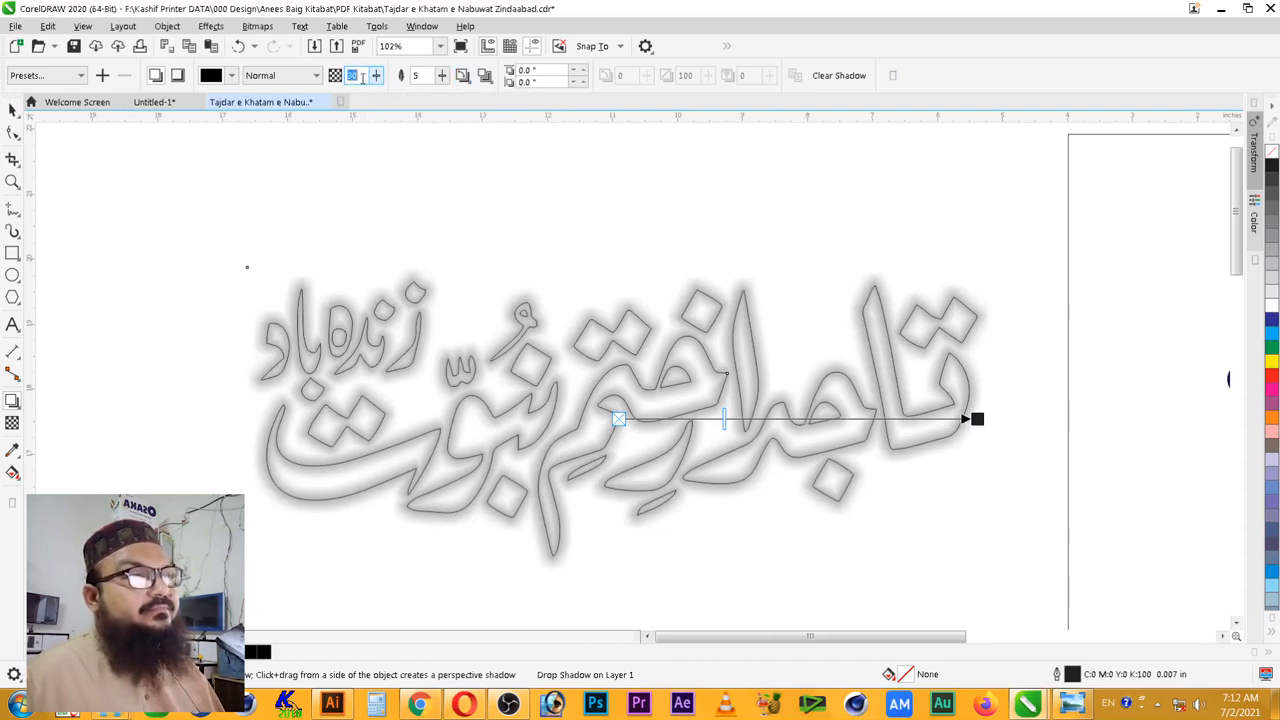
type("20")
key("Return")
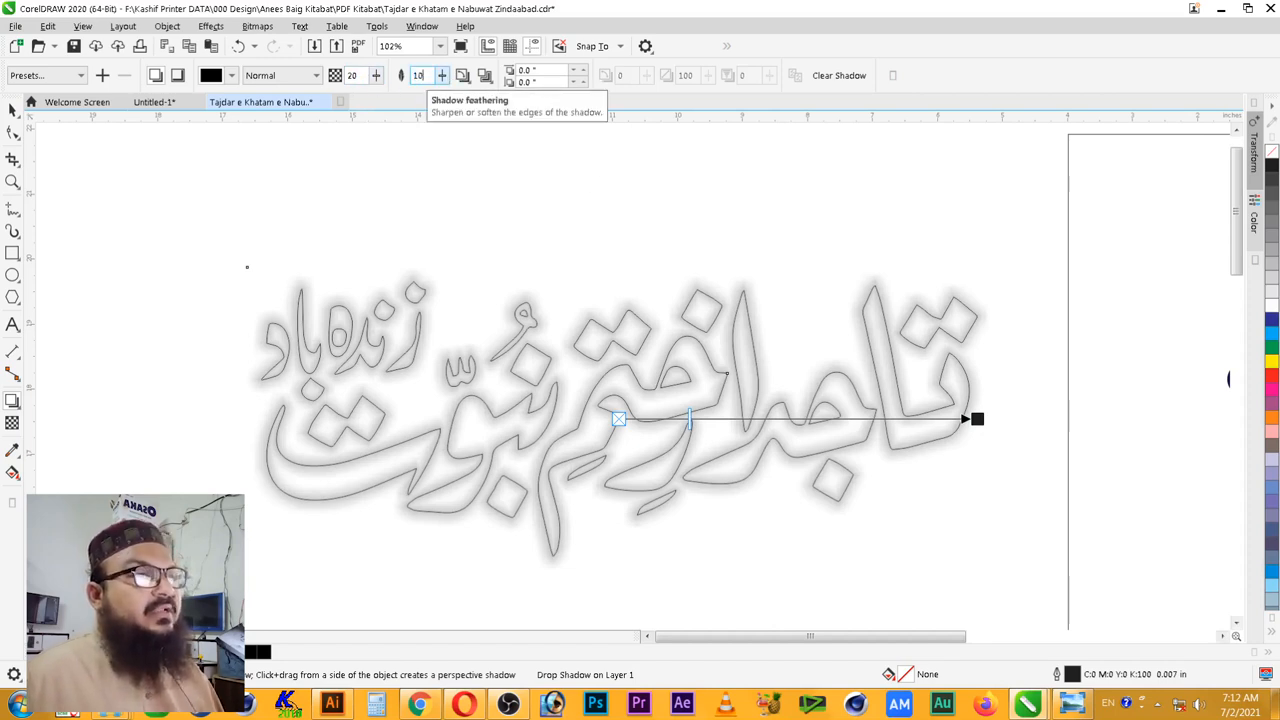
- Set the shadow's opacity to 10 and its feathering back to 5 after trying a feathering of 10
key("Return")
type("0")
key("Return")
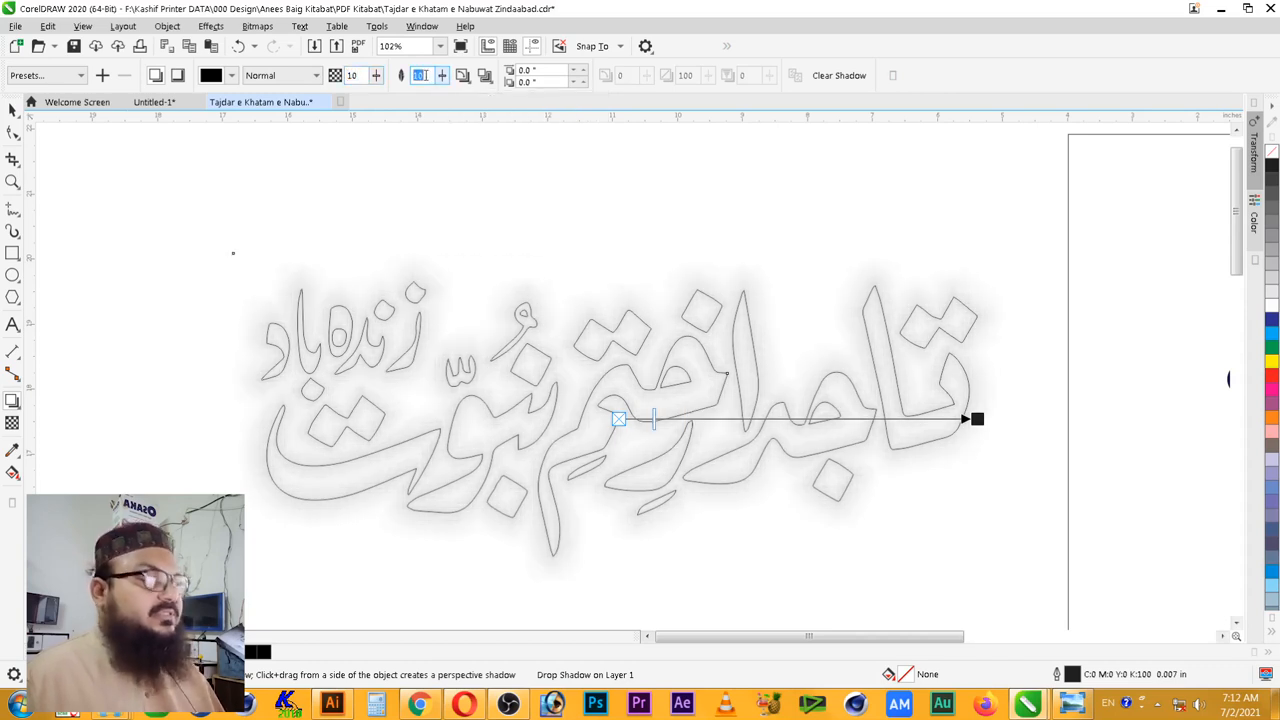
key("Return")
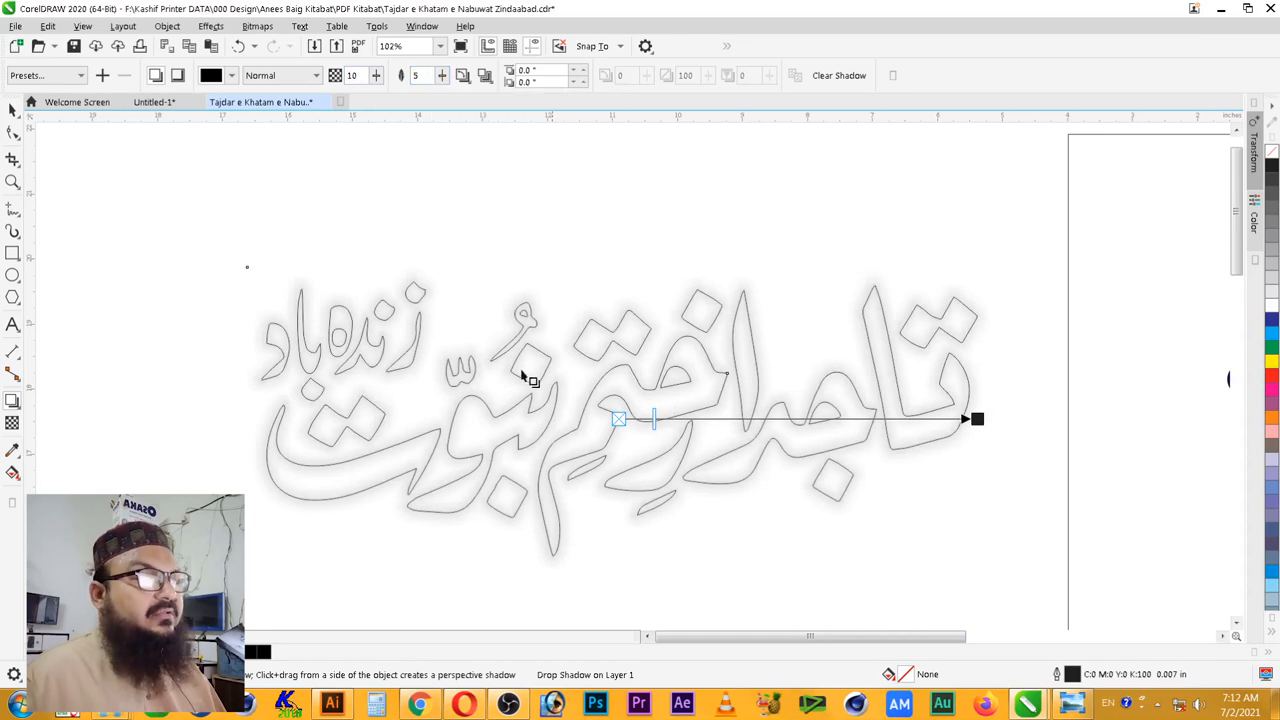
- Break the drop shadow apart from the outlined lettering so that it is a separate object
left_click(12, 109)
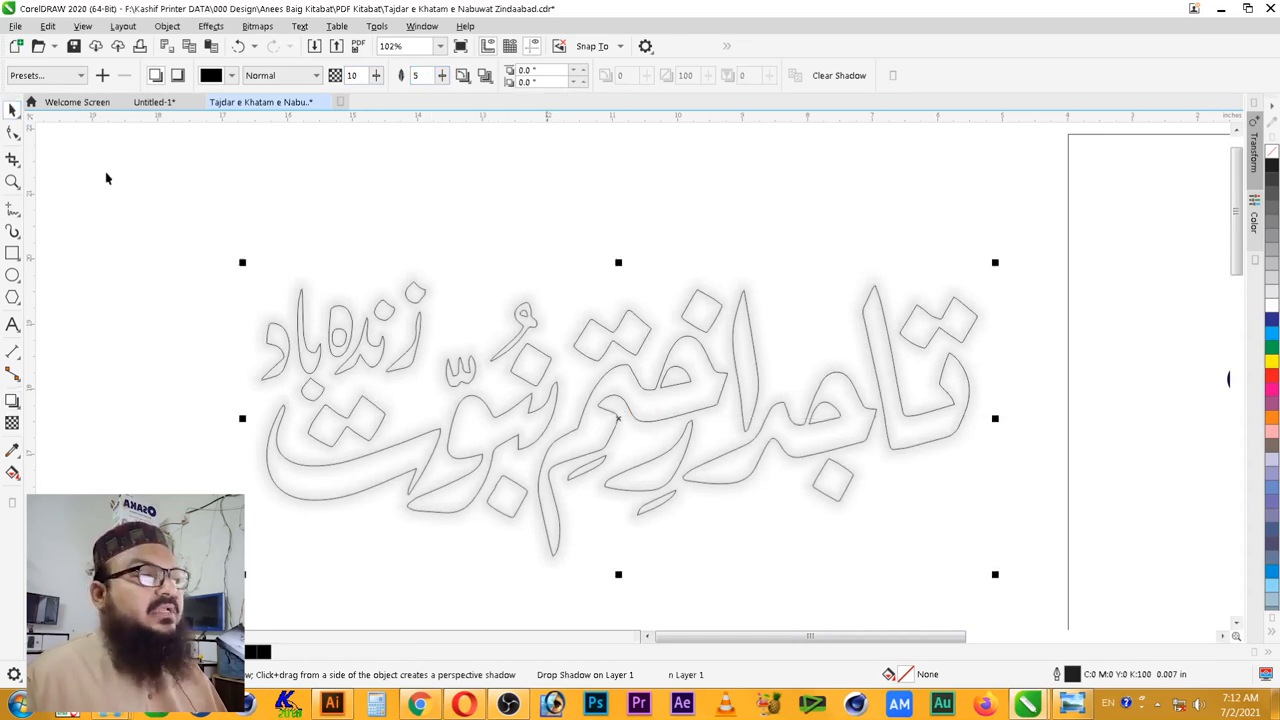
right_click(900, 466)
left_click(930, 474)
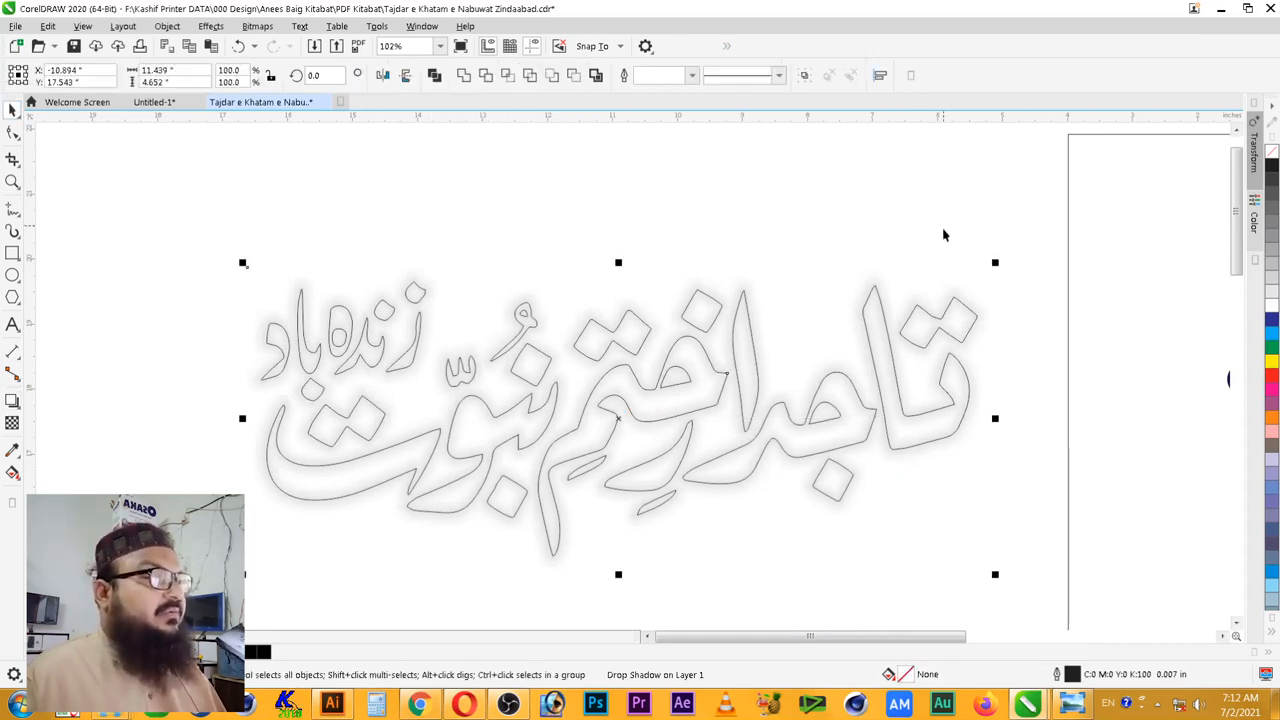
- PowerClip the separated shadow inside the outlined lettering
right_click(923, 455)
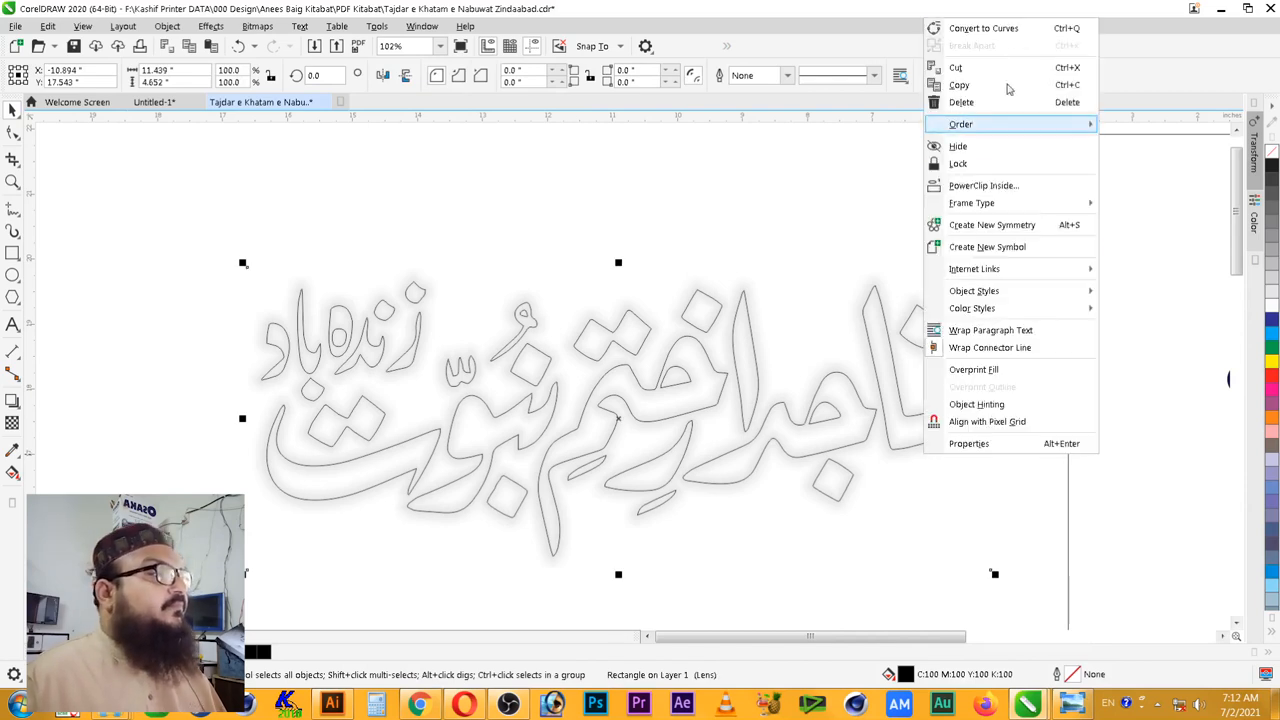
left_click(969, 336)
left_click(917, 430)
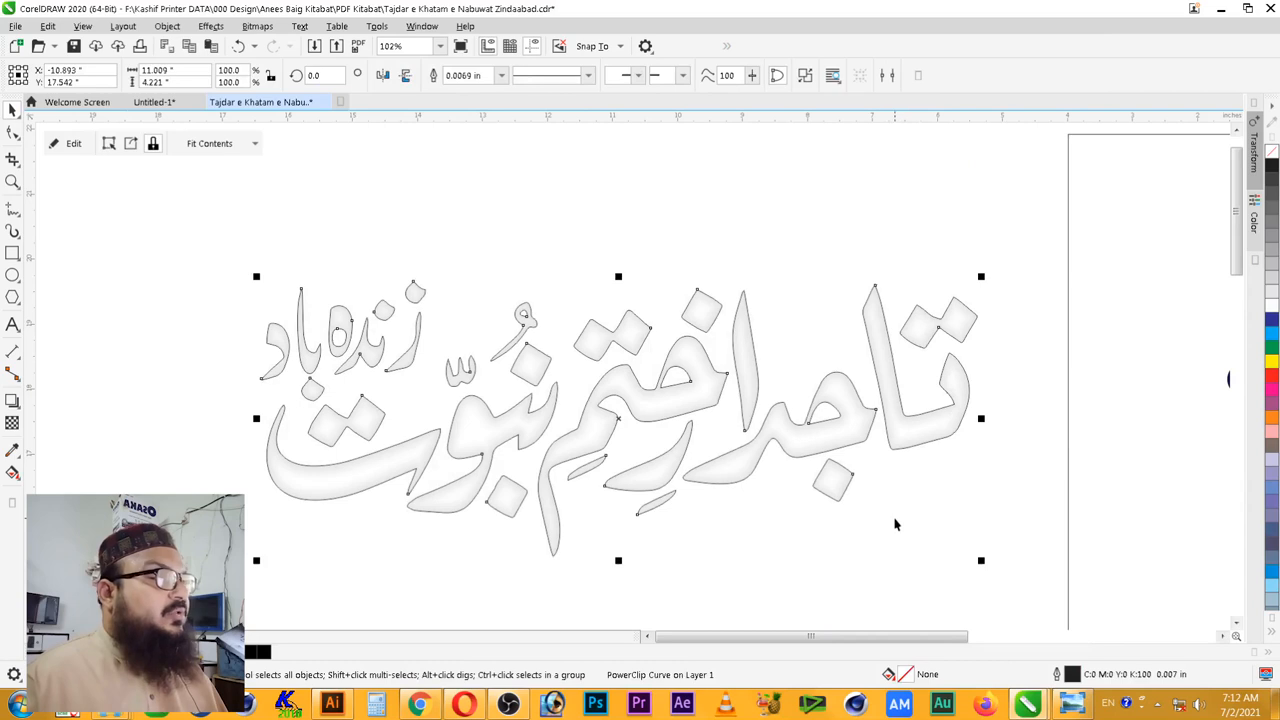
- Remove the outline from the lettering that contains the clipped shadow
left_click(896, 522)
left_click(945, 427)
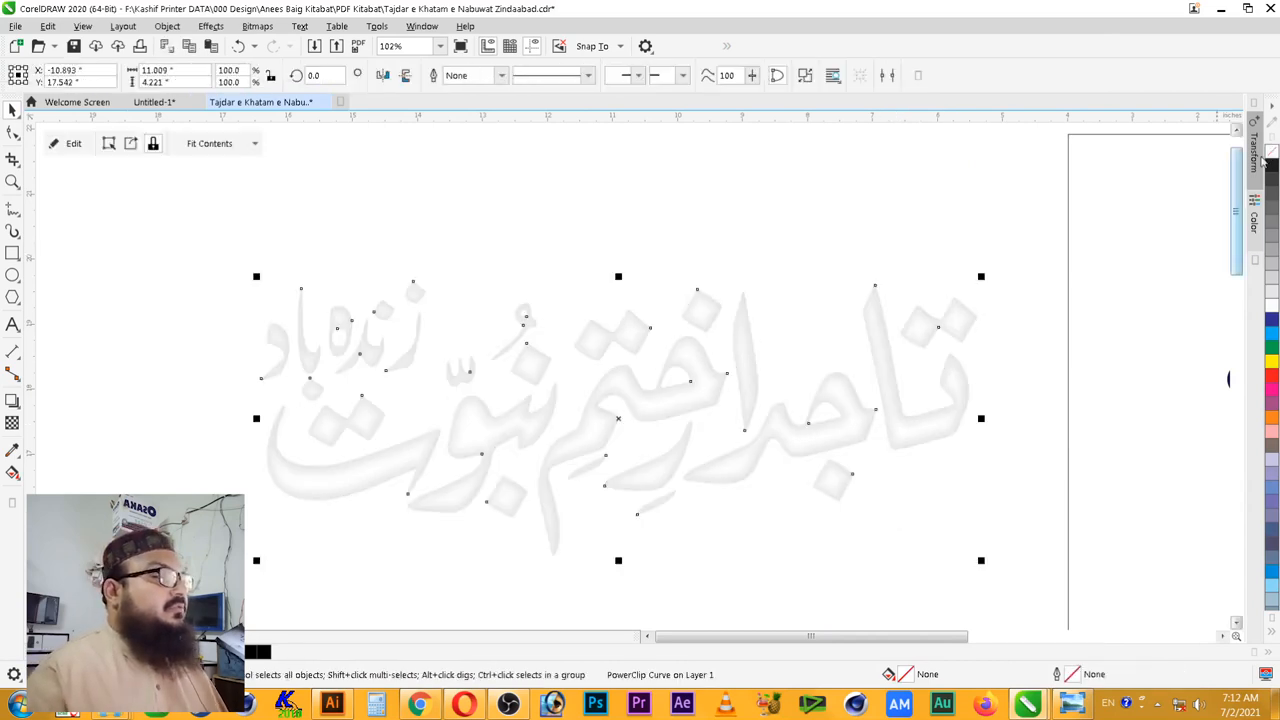
scroll(945, 427, "down", 3)
scroll(942, 313, "down", 3)
scroll(1070, 345, "up", 6)
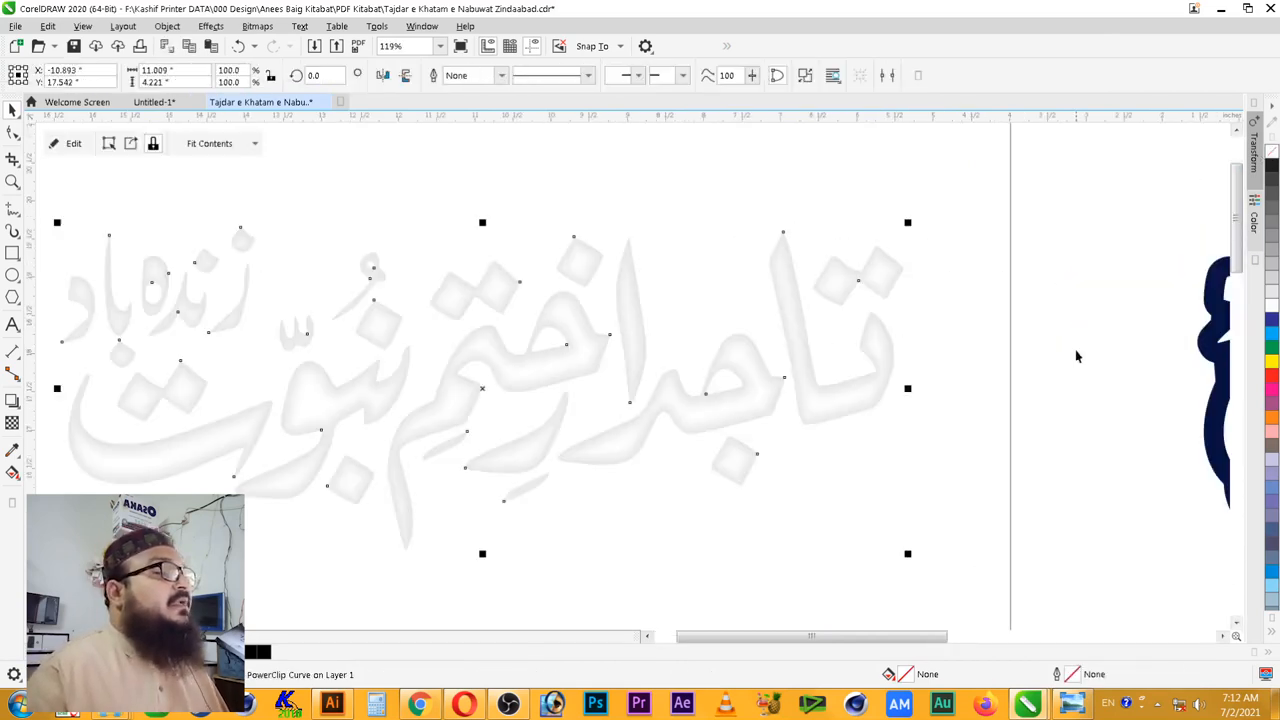
left_click(695, 431, "ctrl")
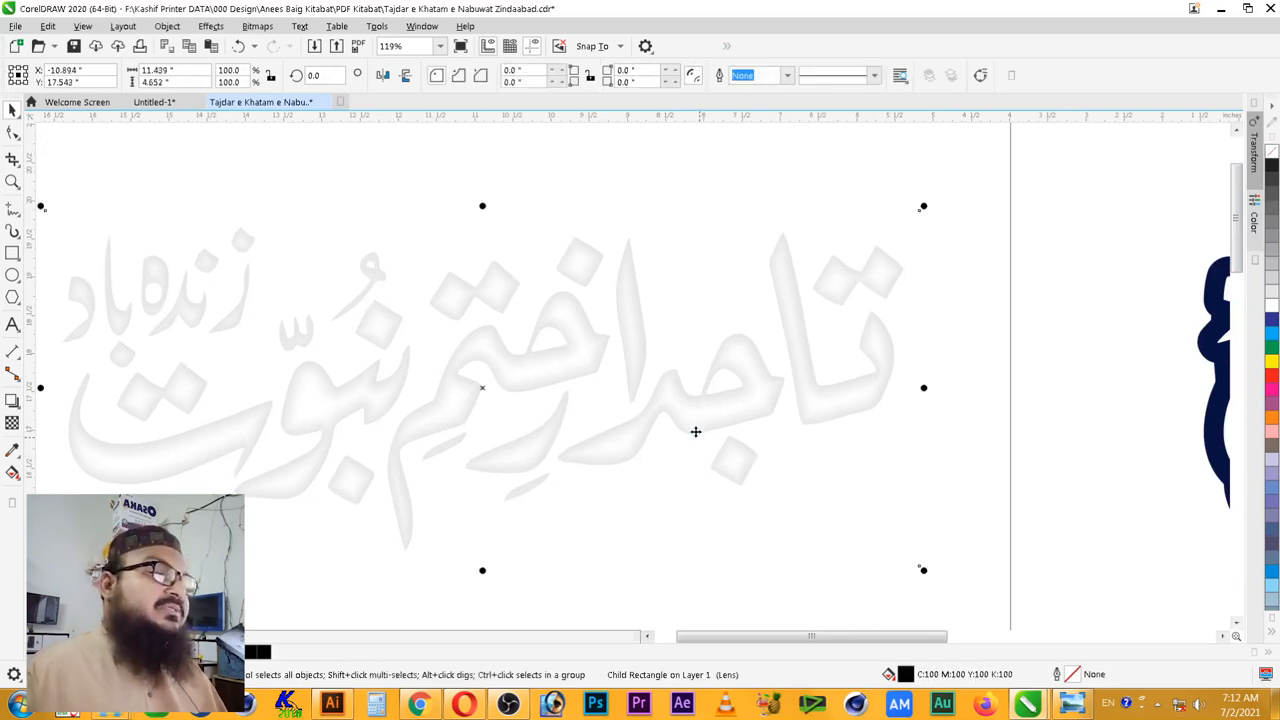
left_click(679, 481)
left_click(728, 425)
double_click(714, 421)
left_click(684, 469)
left_click(684, 469)
left_click(973, 474, "ctrl")
left_click(929, 437)
left_click(703, 420)
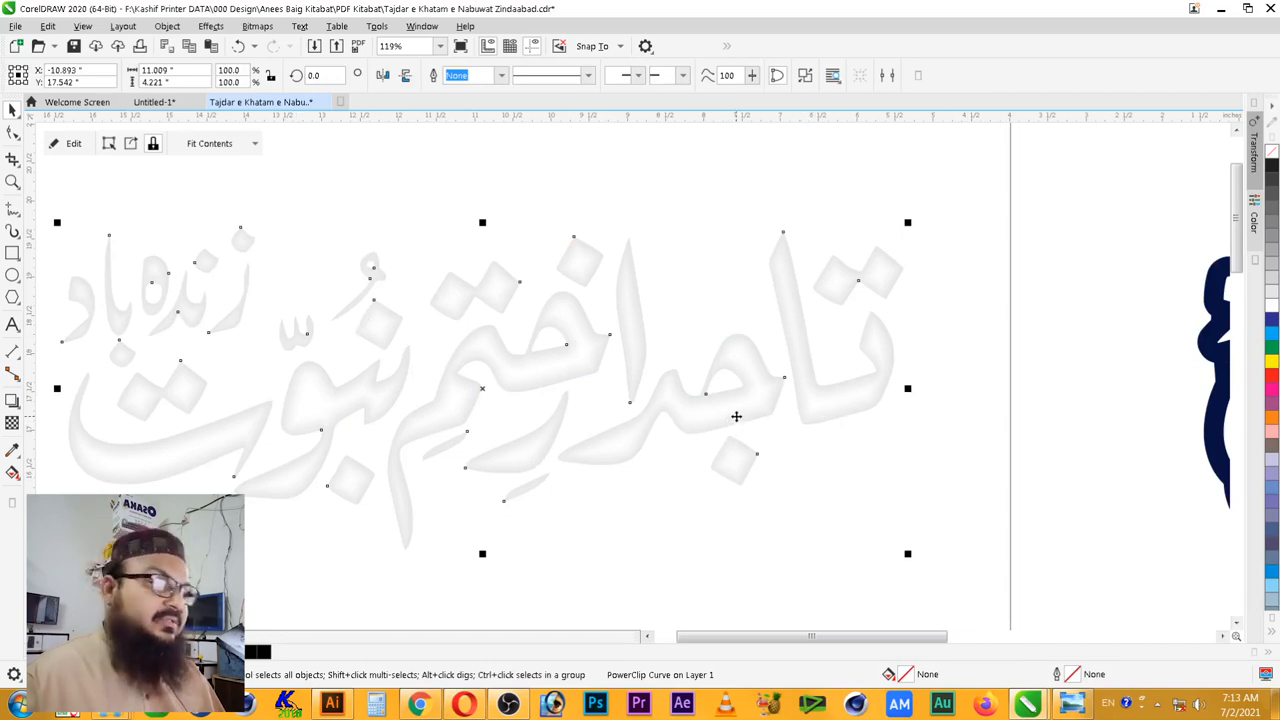
- Select the shadow rectangle clipped inside the lettering and change its fill to C50 M50 Y50 K100
left_click(765, 482, "ctrl")
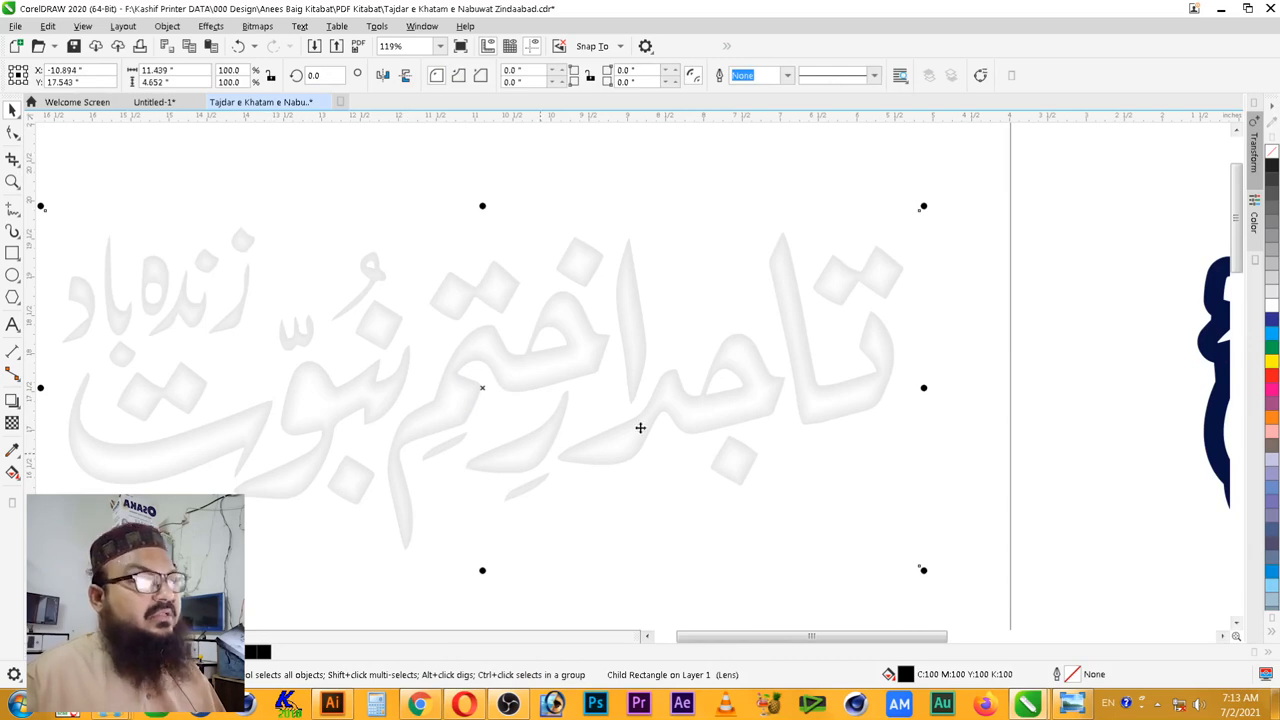
left_click(969, 430)
left_click(840, 409, "ctrl")
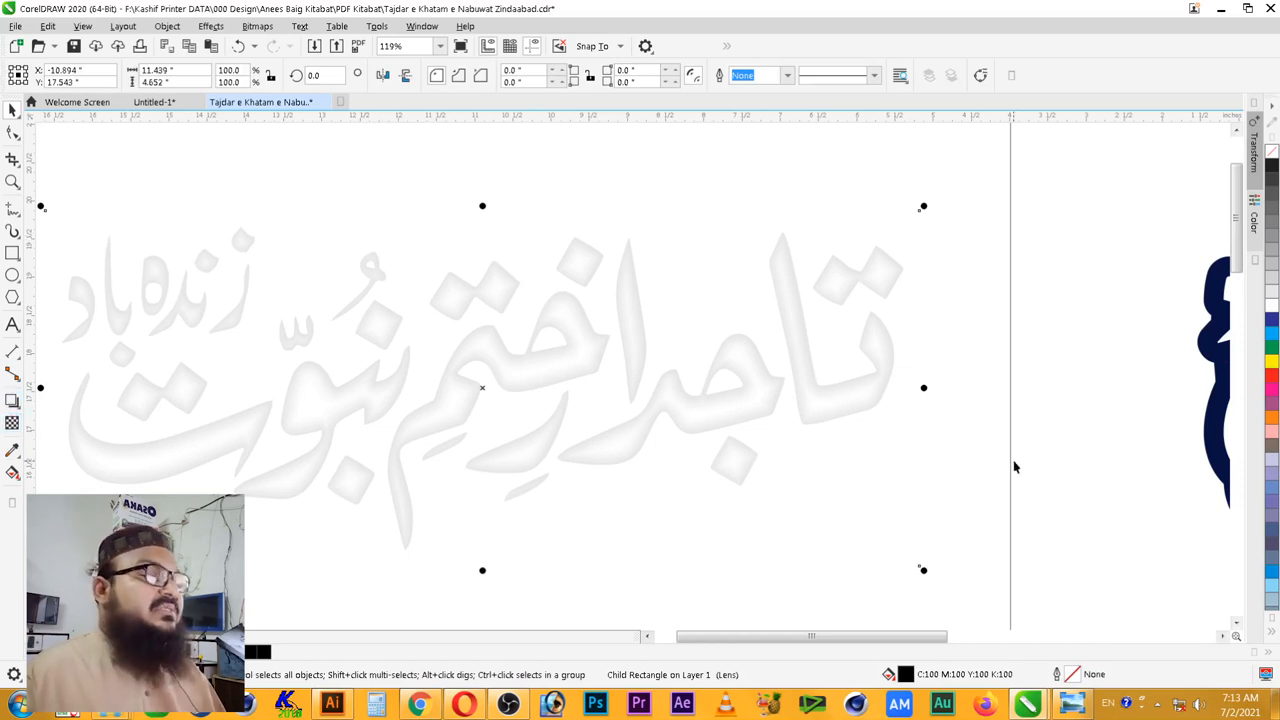
double_click(906, 674)
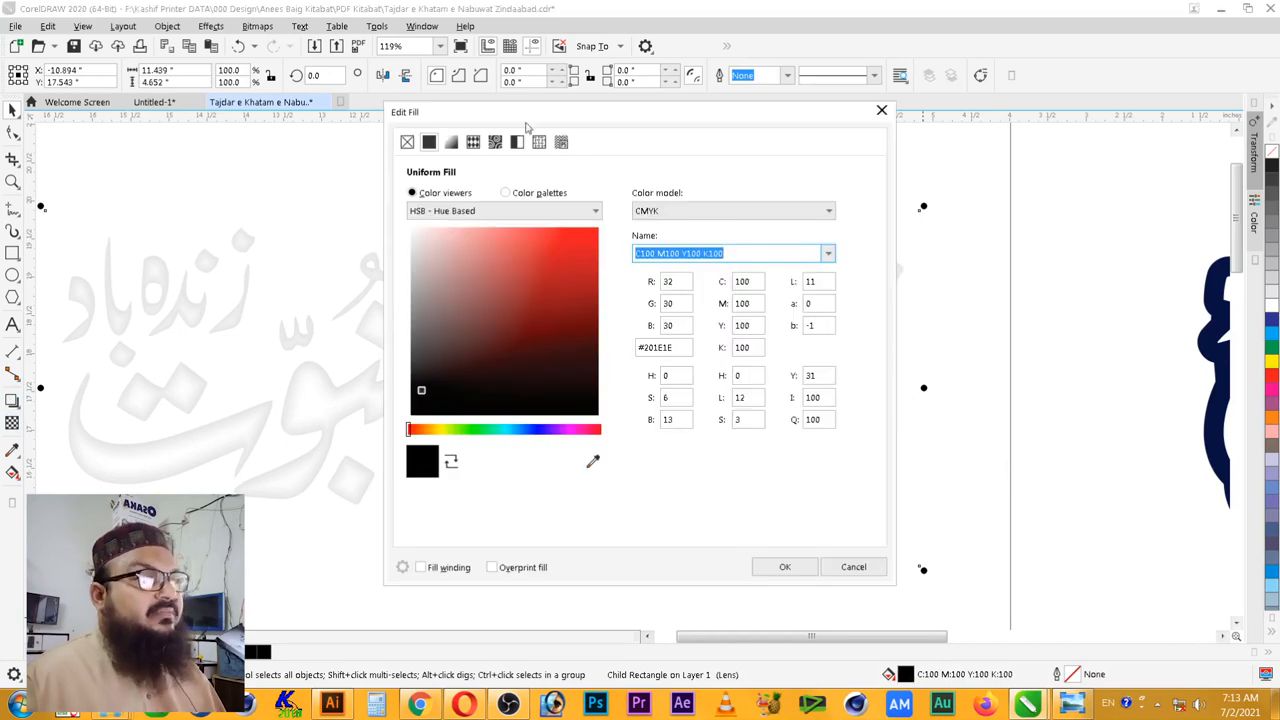
left_click_drag(548, 112, 310, 112)
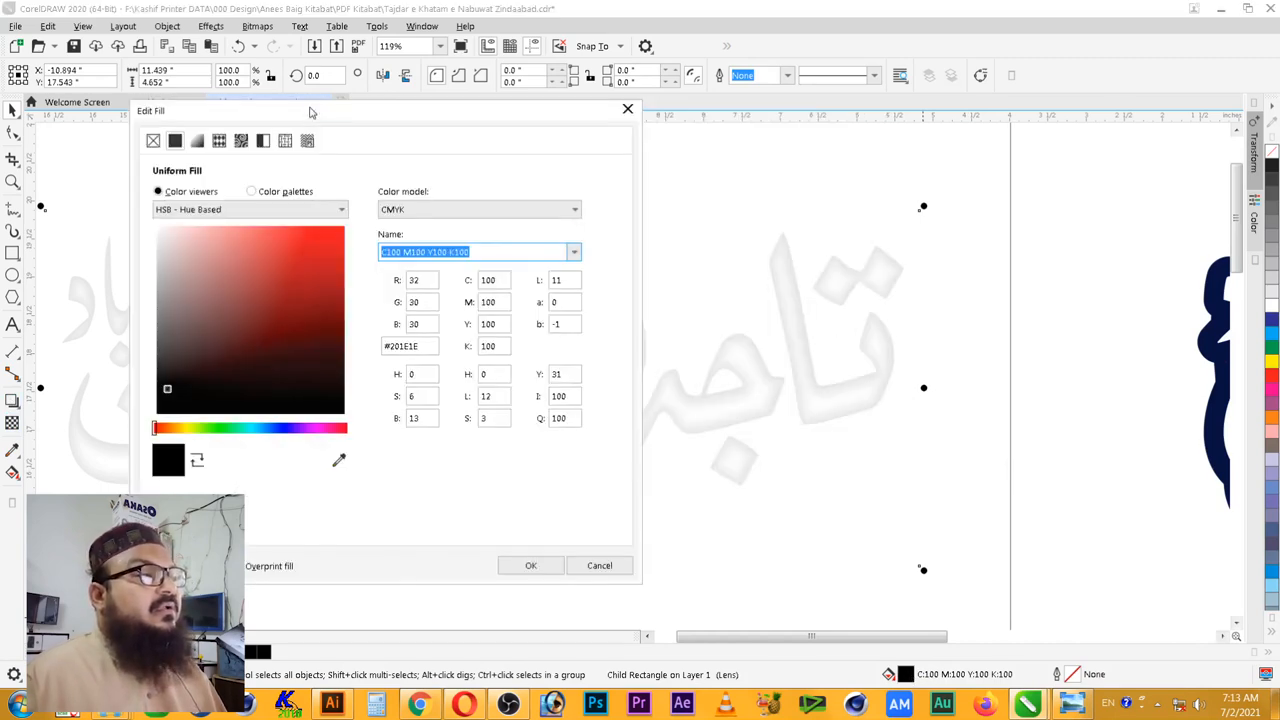
double_click(492, 280)
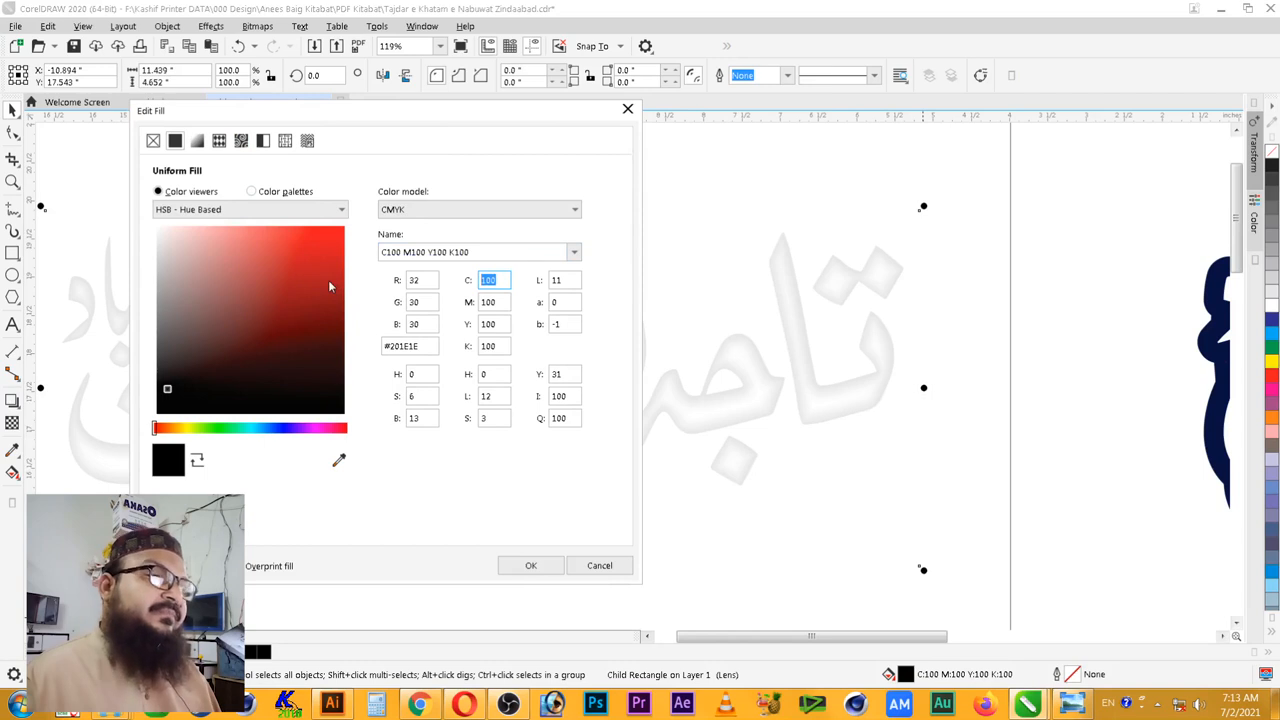
type("50")
key("Tab")
type("50")
key("Tab")
type("50")
key("Tab")
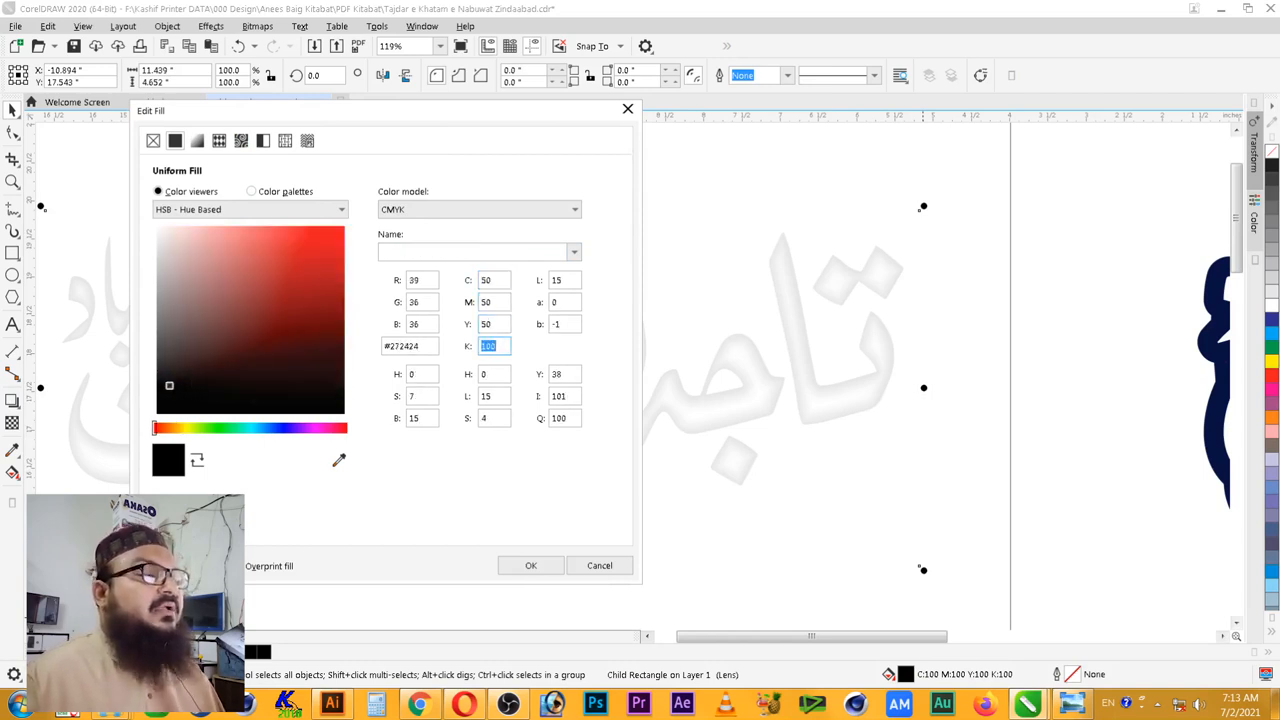
key("Return")
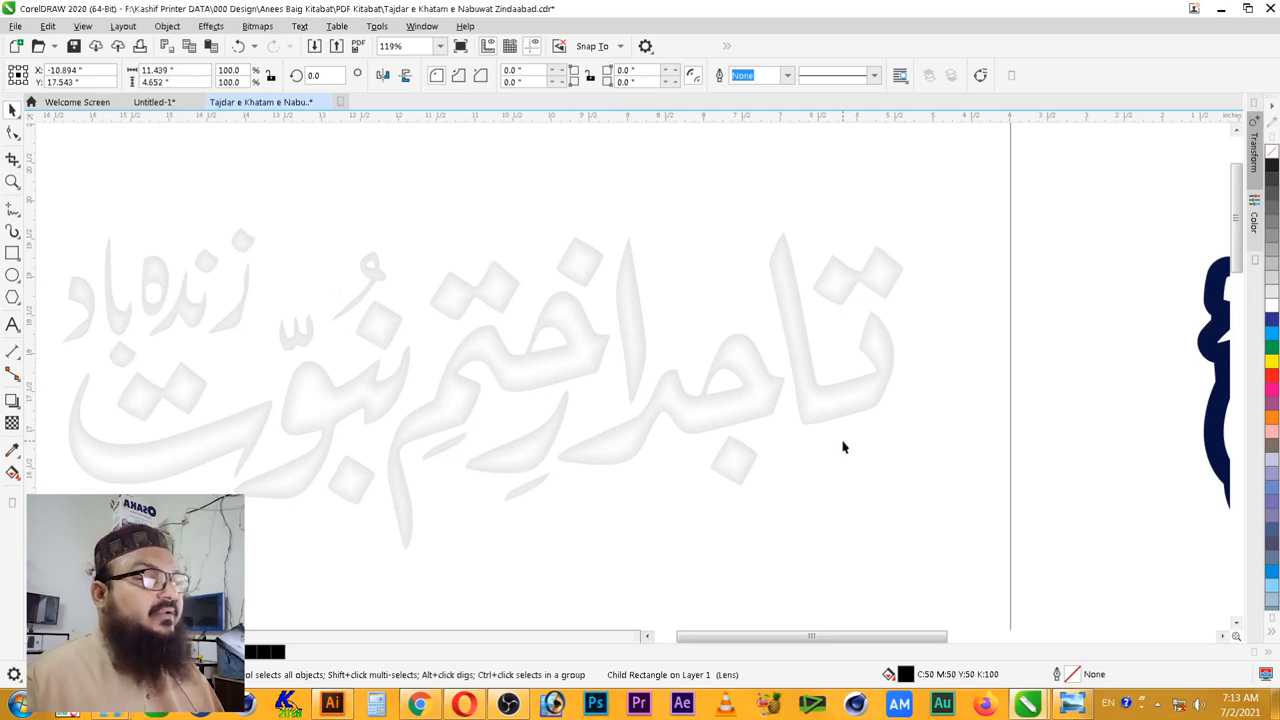
- Move the shaded lettering onto the red and navy logo and align it exactly with the plain white lettering
left_click(848, 423)
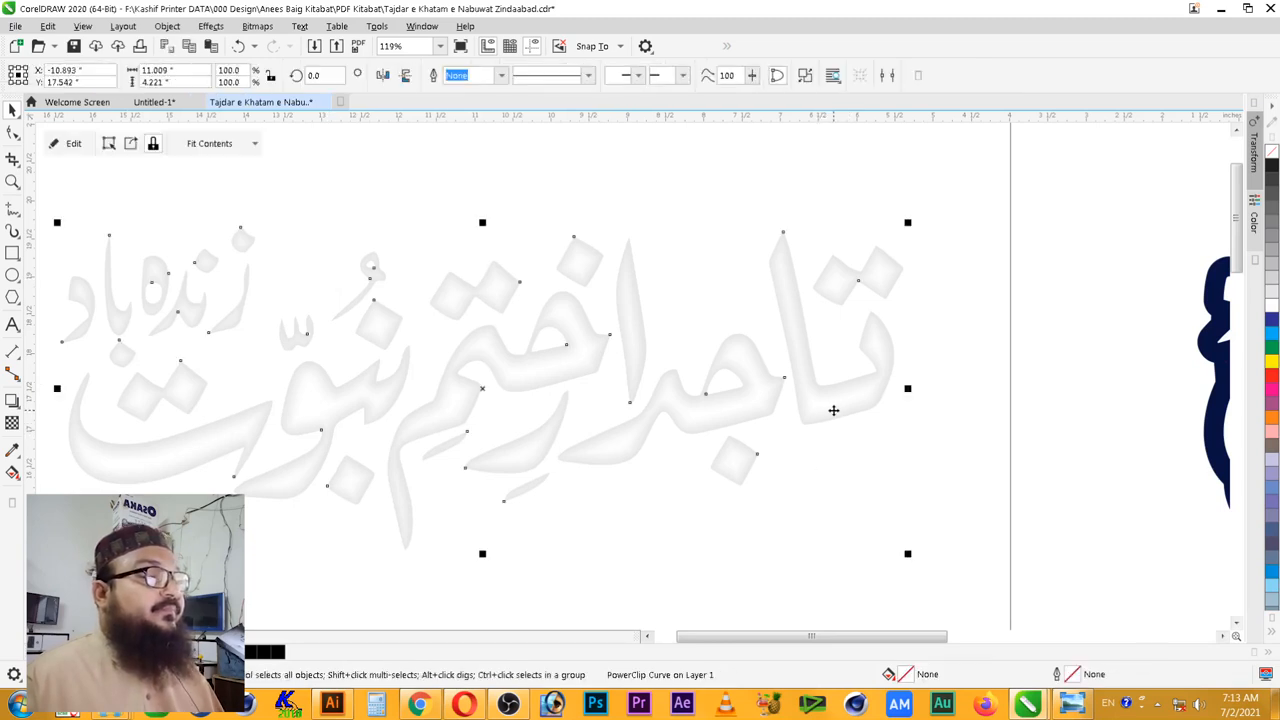
left_click(854, 463)
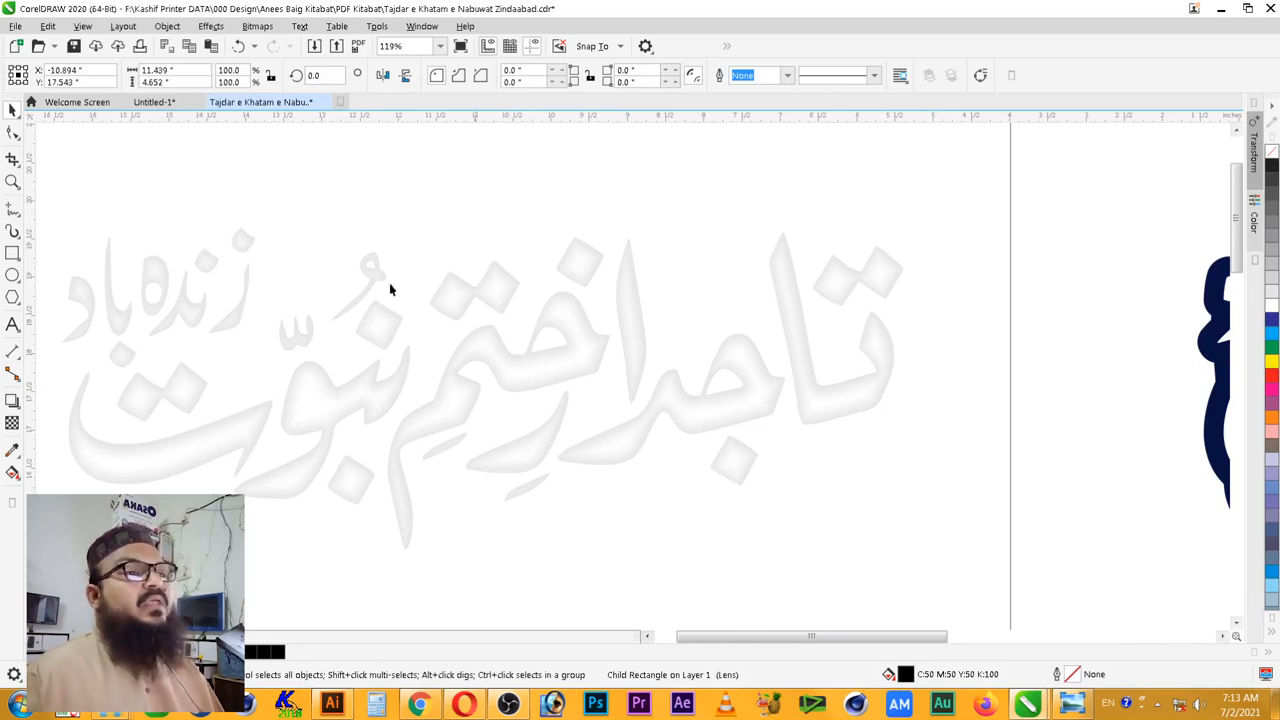
key("Escape")
right_click(700, 403)
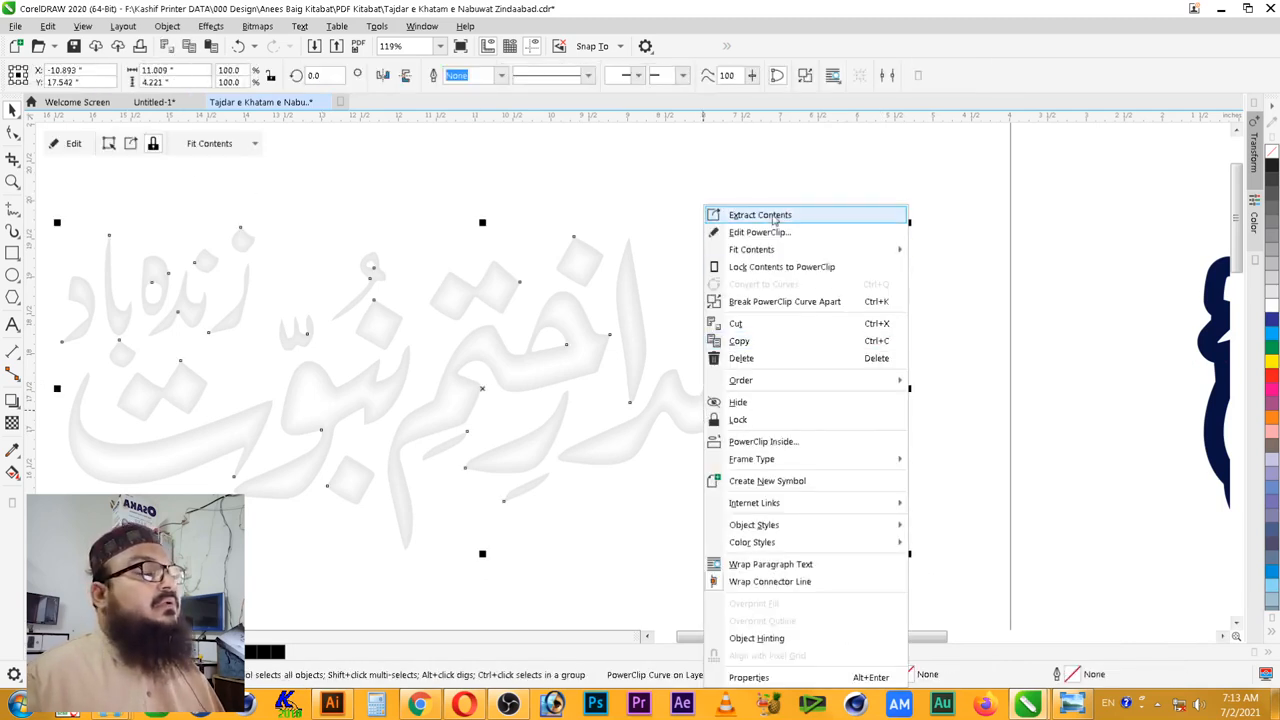
left_click(678, 174)
scroll(690, 196, "down", 4)
left_click(694, 305)
key("F2")
left_click_drag(480, 182, 1110, 318)
left_click(519, 369)
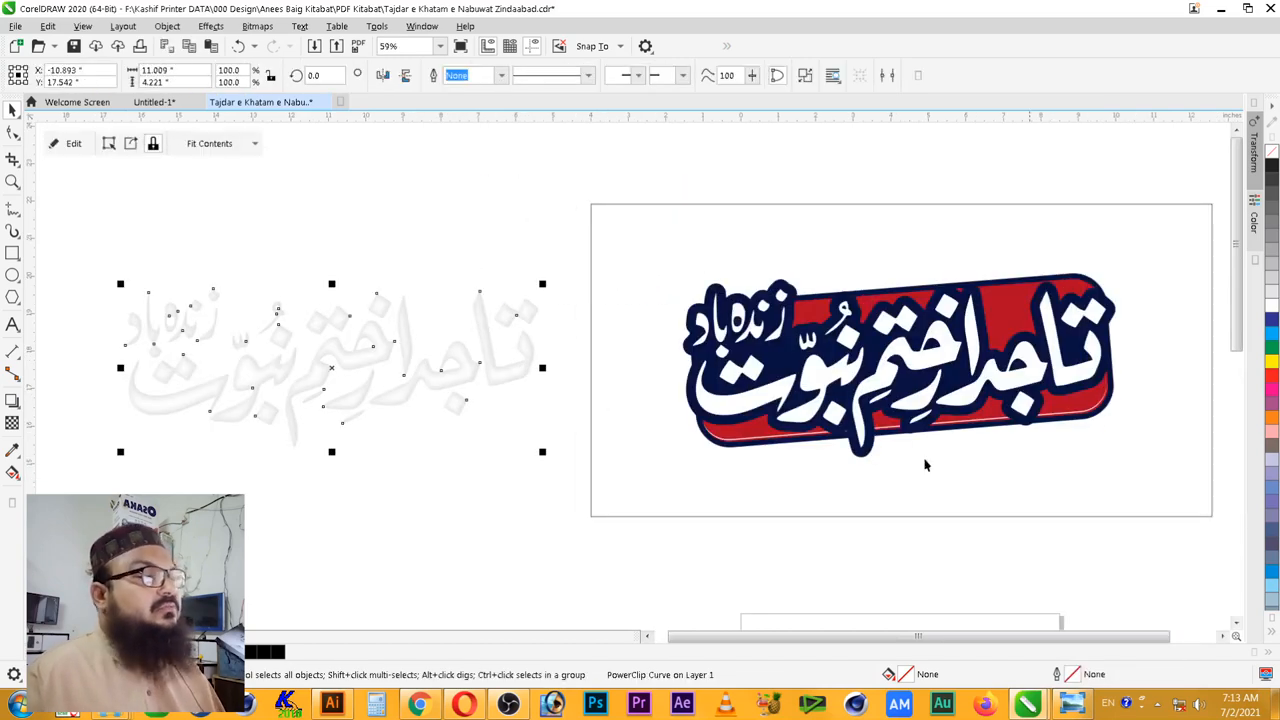
left_click(1082, 374)
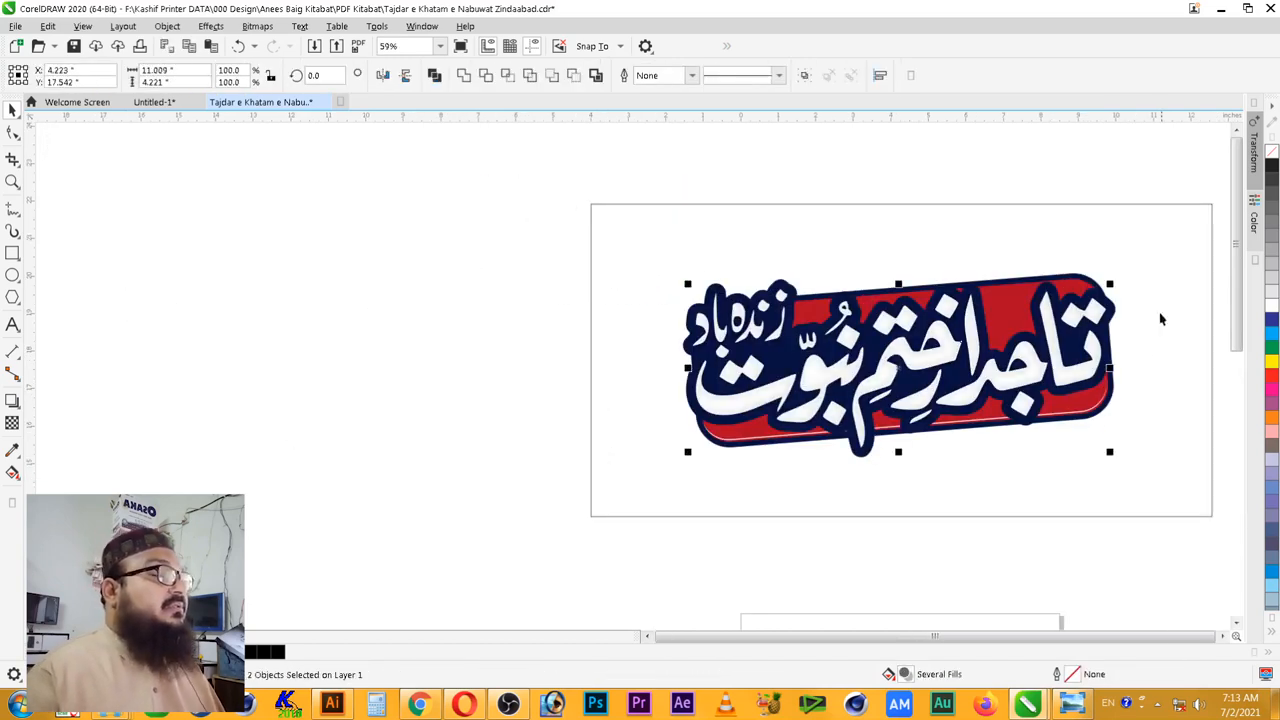
- Try bringing the plain white lettering to the front of the logo
scroll(940, 480, "up", 3)
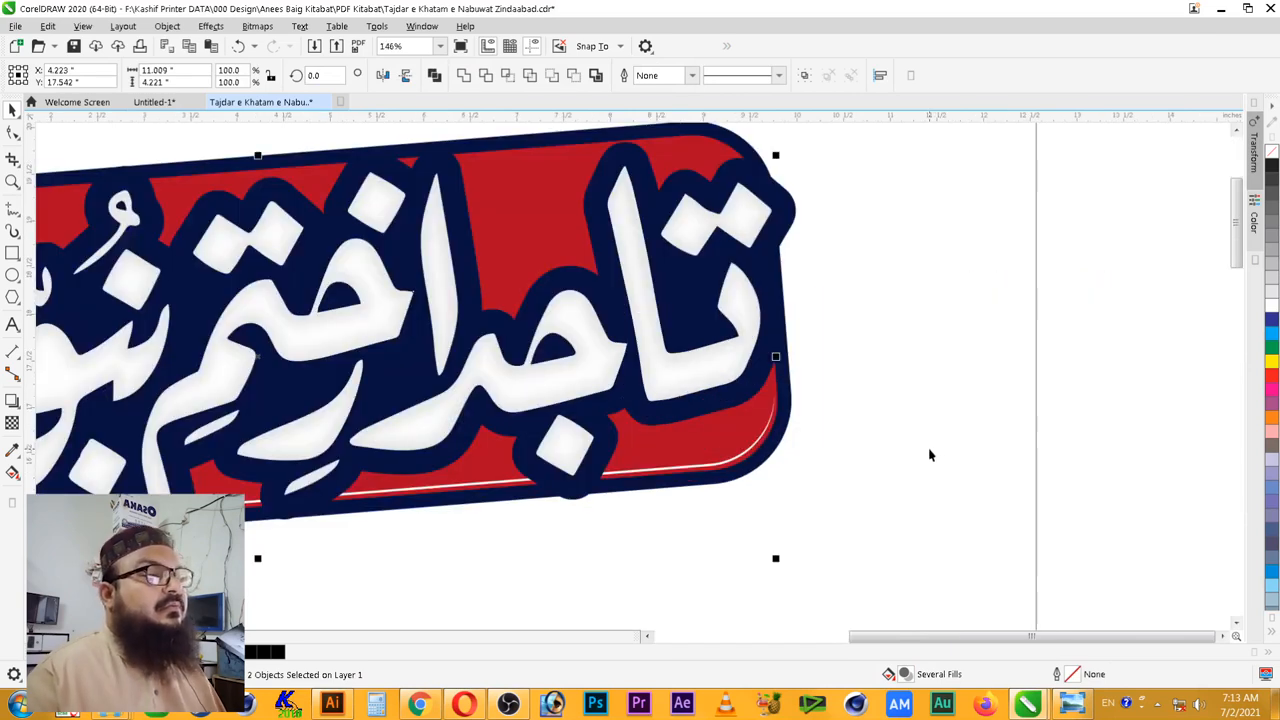
left_click(793, 428)
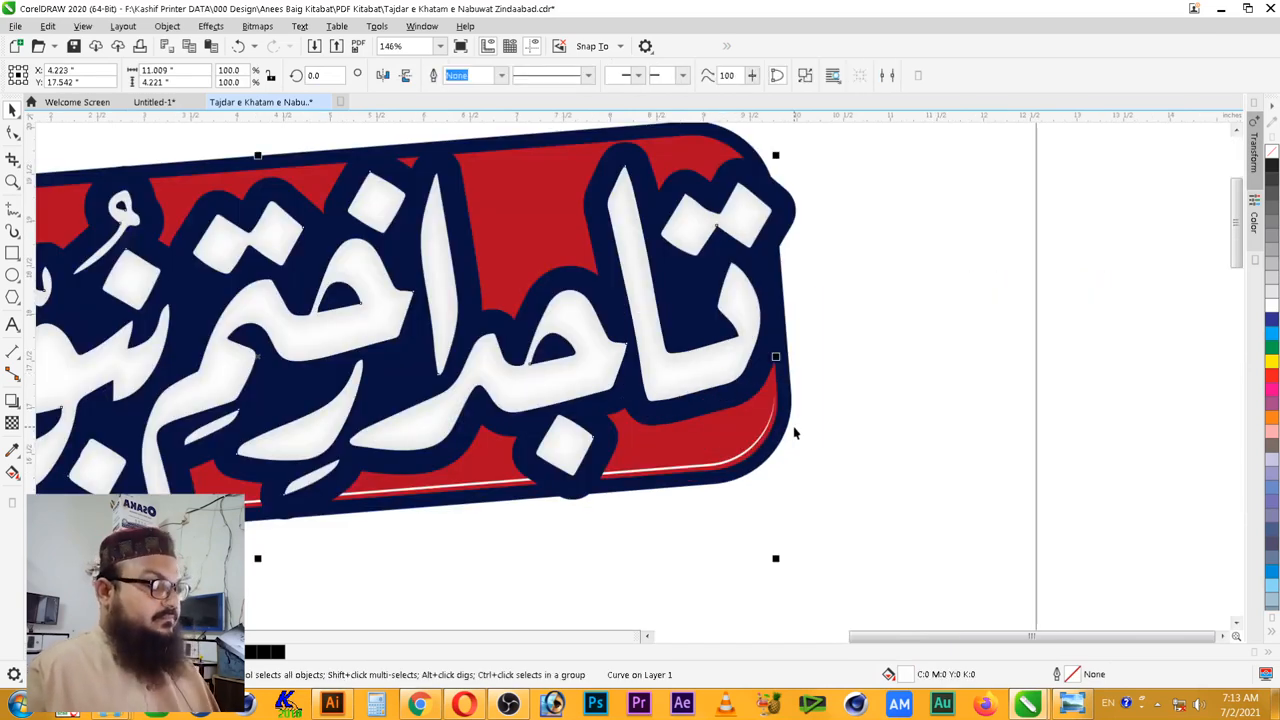
key("shift+Page_Up")
key("ctrl+z")
- Select the shadow rectangle clipped inside the logo's lettering and set its fill to C100 M100 Y100 K100
key("F2")
left_click_drag(884, 212, 345, 520)
key("F3")
left_click(766, 403)
scroll(829, 443, "down", 4)
key("F2")
left_click_drag(937, 297, 323, 560)
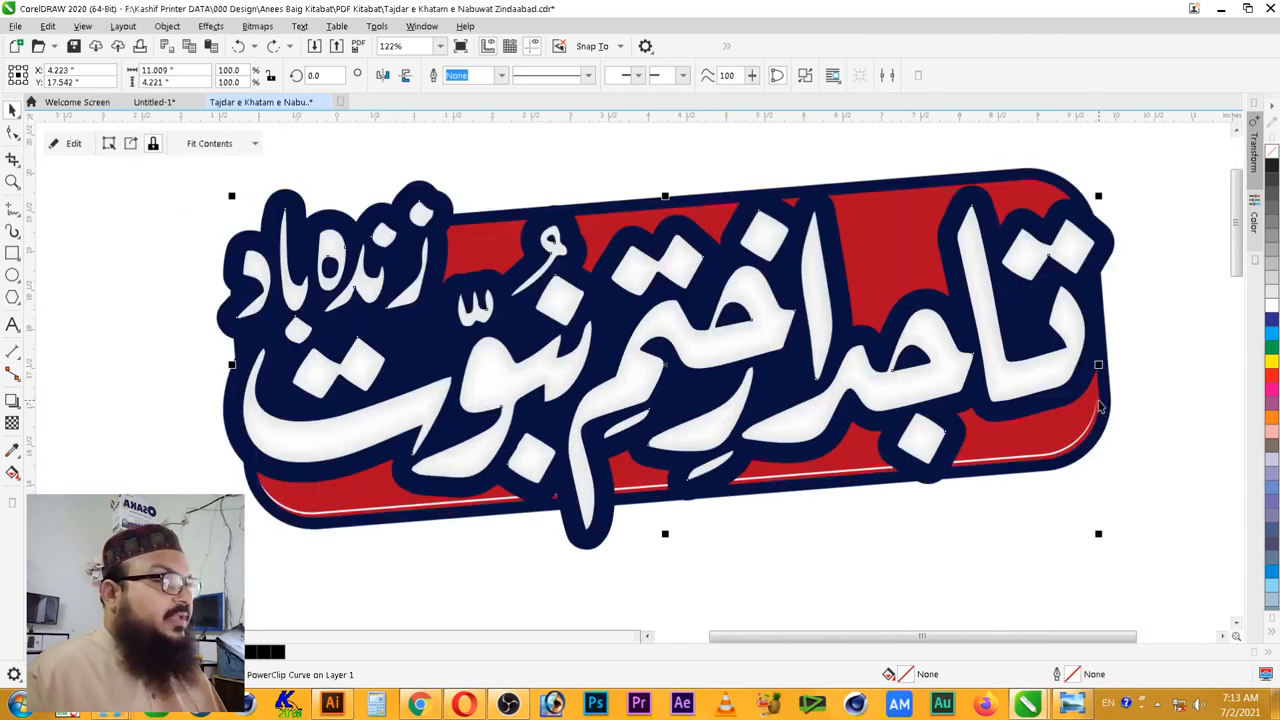
left_click(1030, 383, "ctrl")
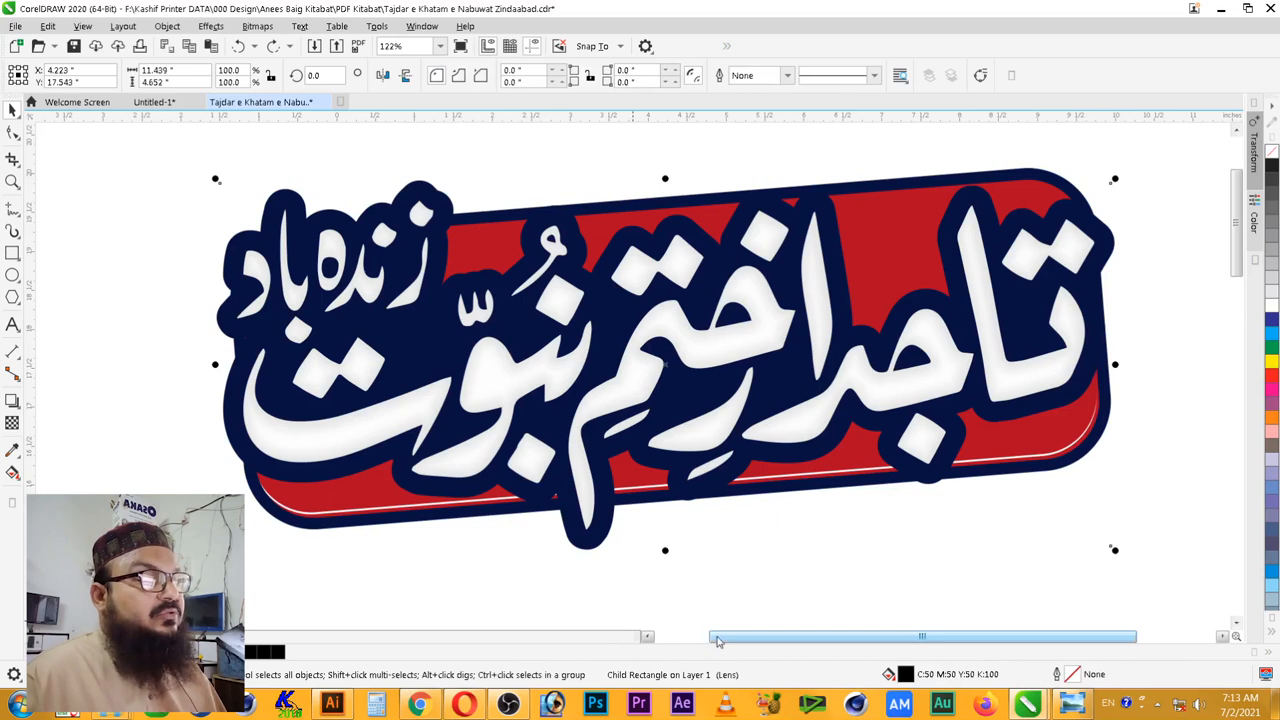
double_click(906, 675)
double_click(740, 281)
type("100")
key("Tab")
type("100")
key("Tab")
type("1")
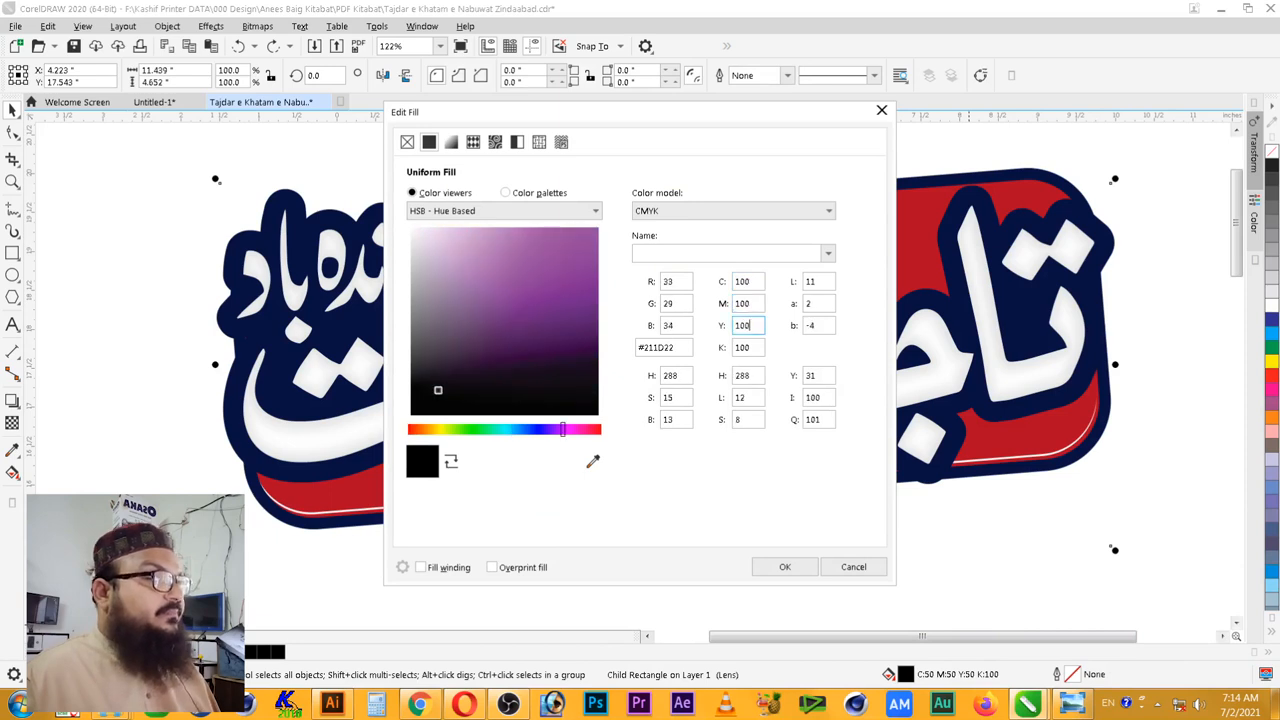
type("00")
key("Return")
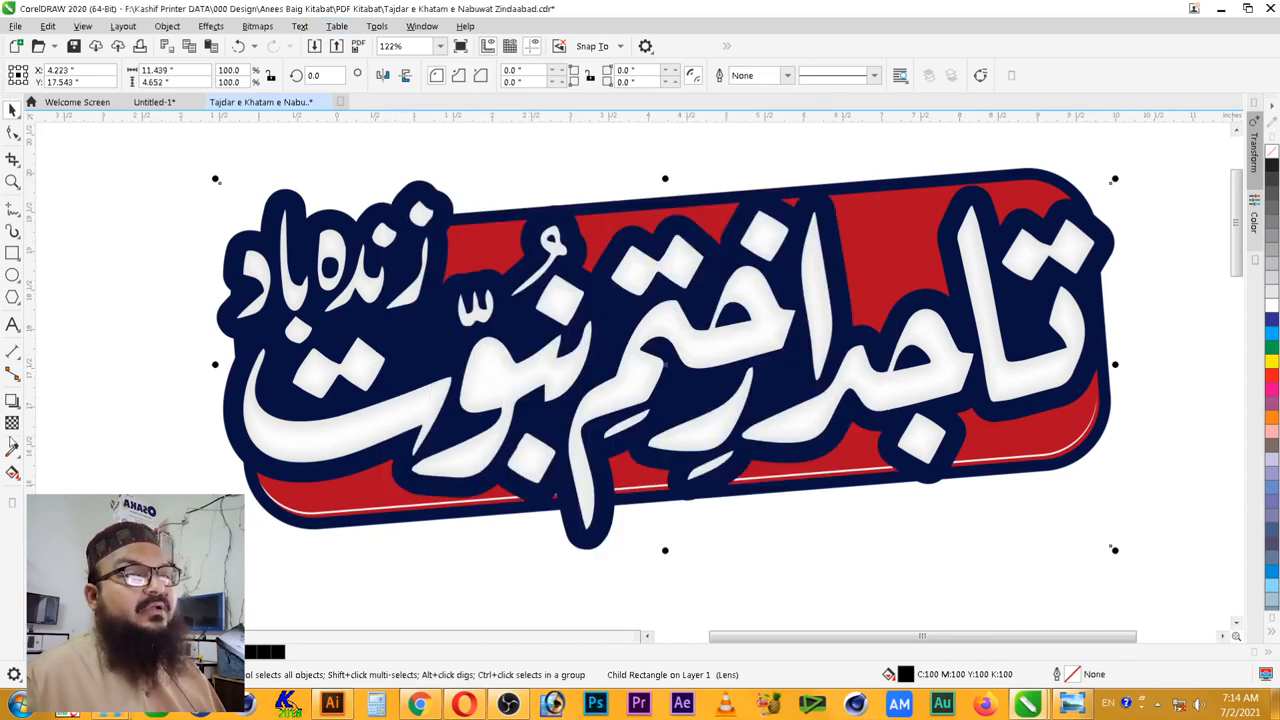
- Set the clipped shadow's foreground transparency to 80
left_click(12, 423)
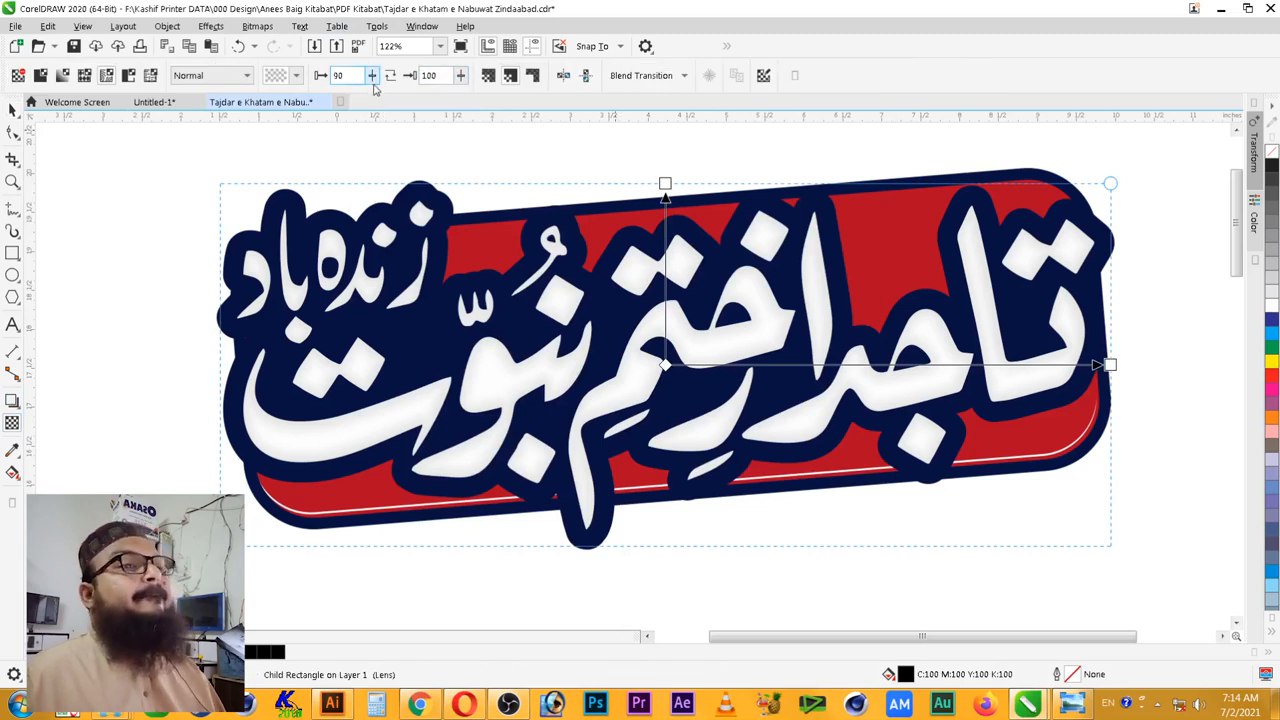
type("0")
key("Return")
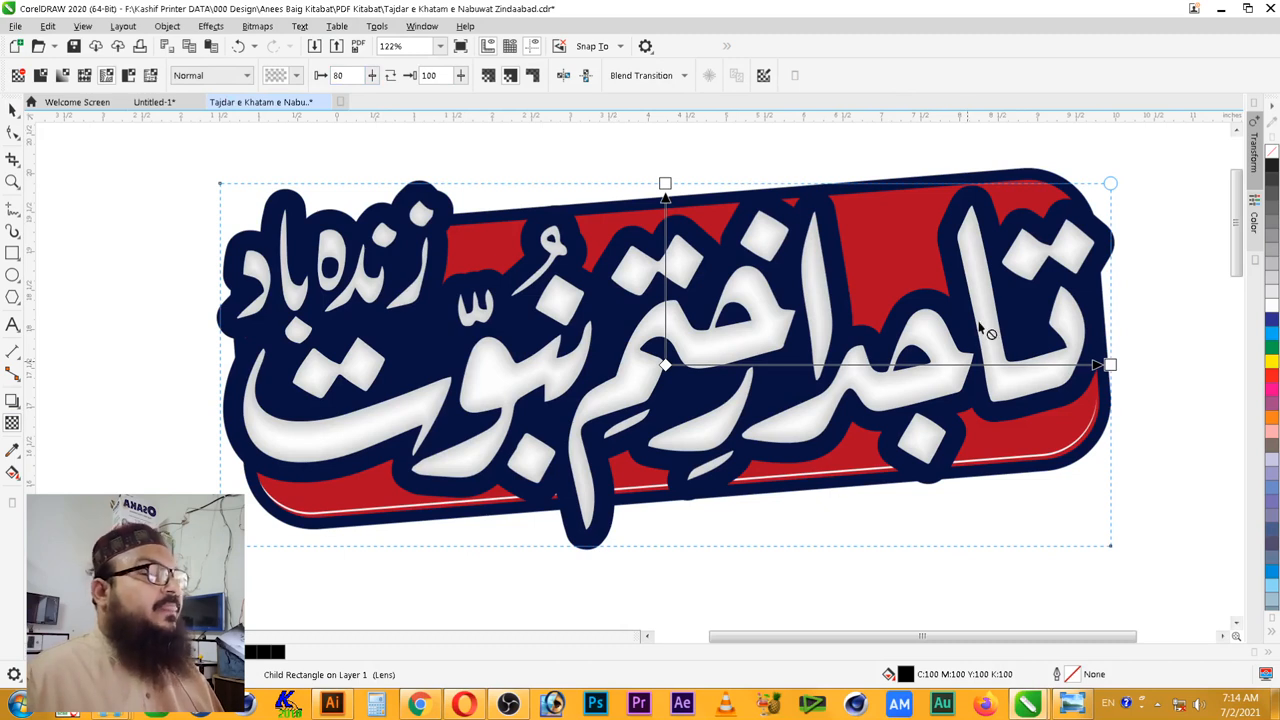
- Try a foreground transparency of 70 on the clipped shadow, and return it to 80
left_click(338, 75)
type("70")
key("Return")
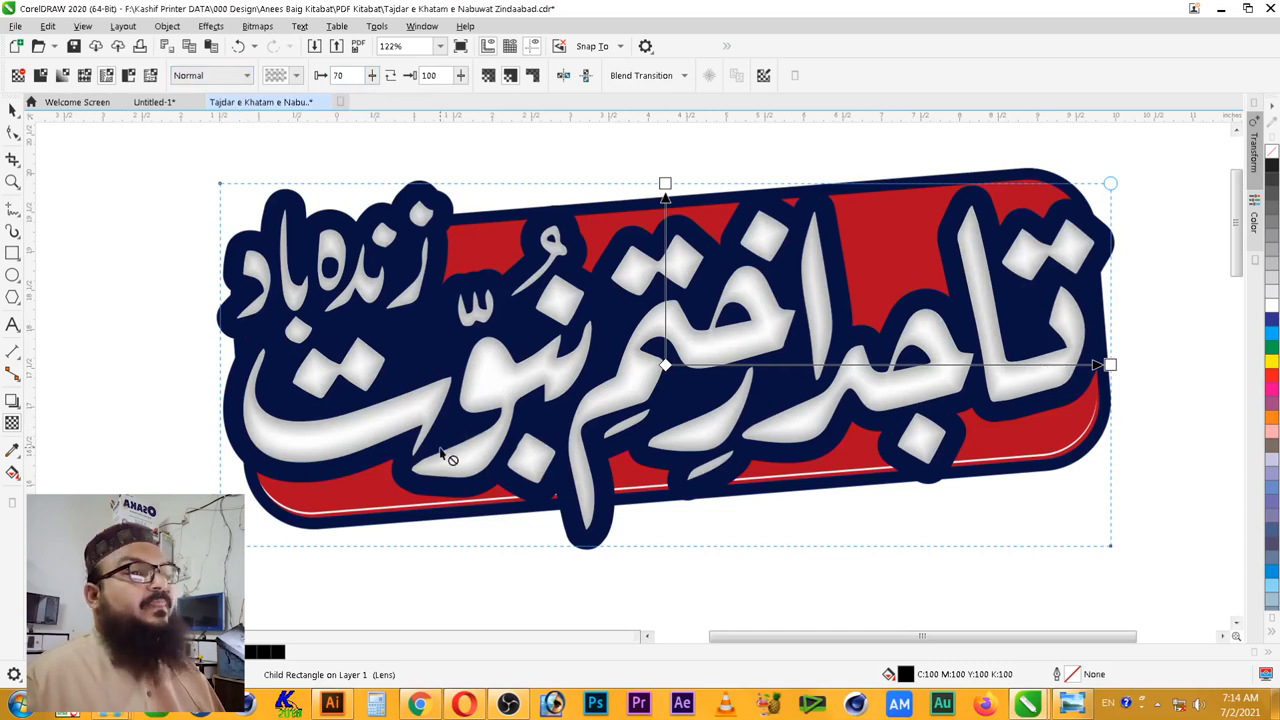
left_click(351, 77)
type("80")
key("Return")
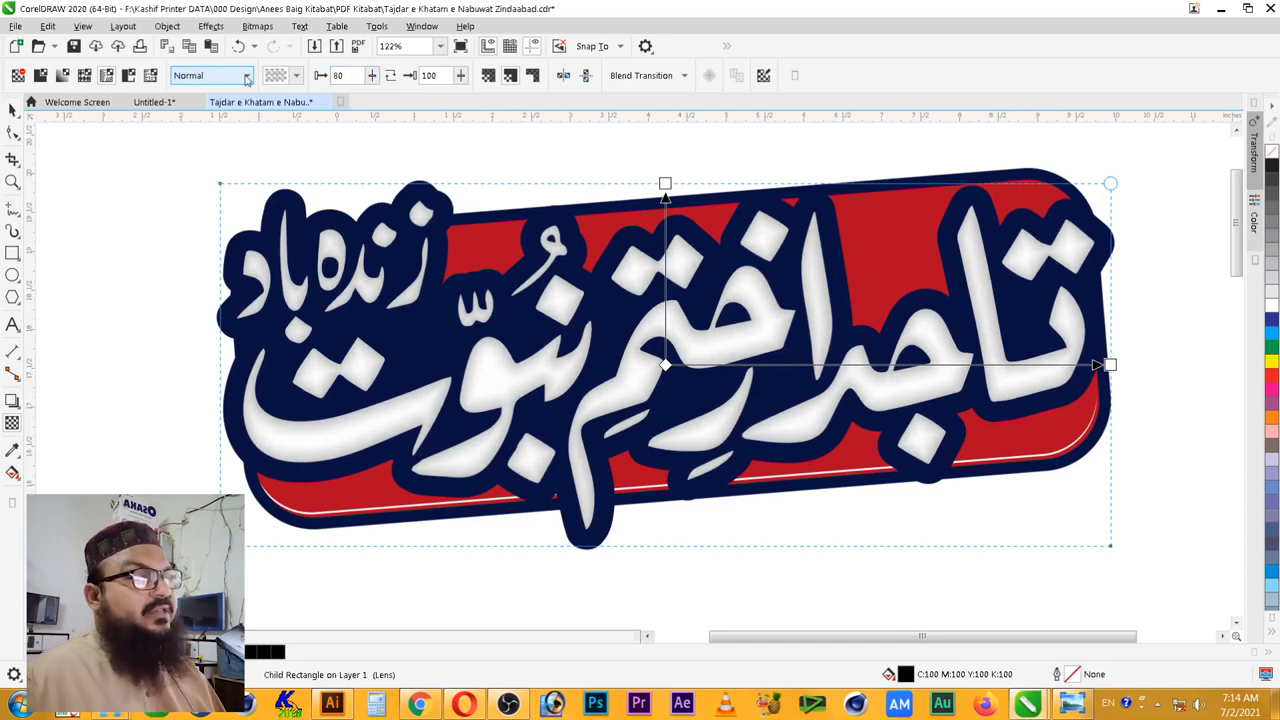
left_click(11, 112)
- Examine the shading on the logo's lettering both close up and across the whole design
scroll(781, 286, "down", 1)
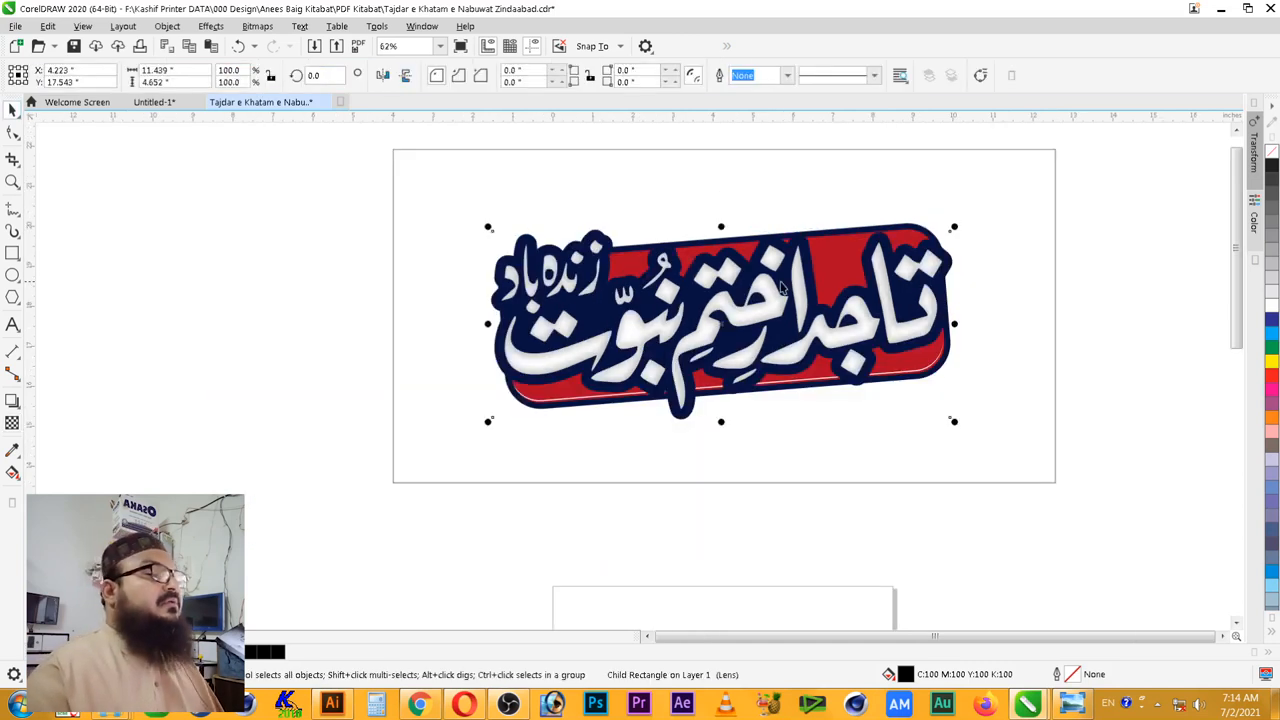
left_click(1195, 311)
key("F2")
left_click_drag(1112, 207, 371, 457)
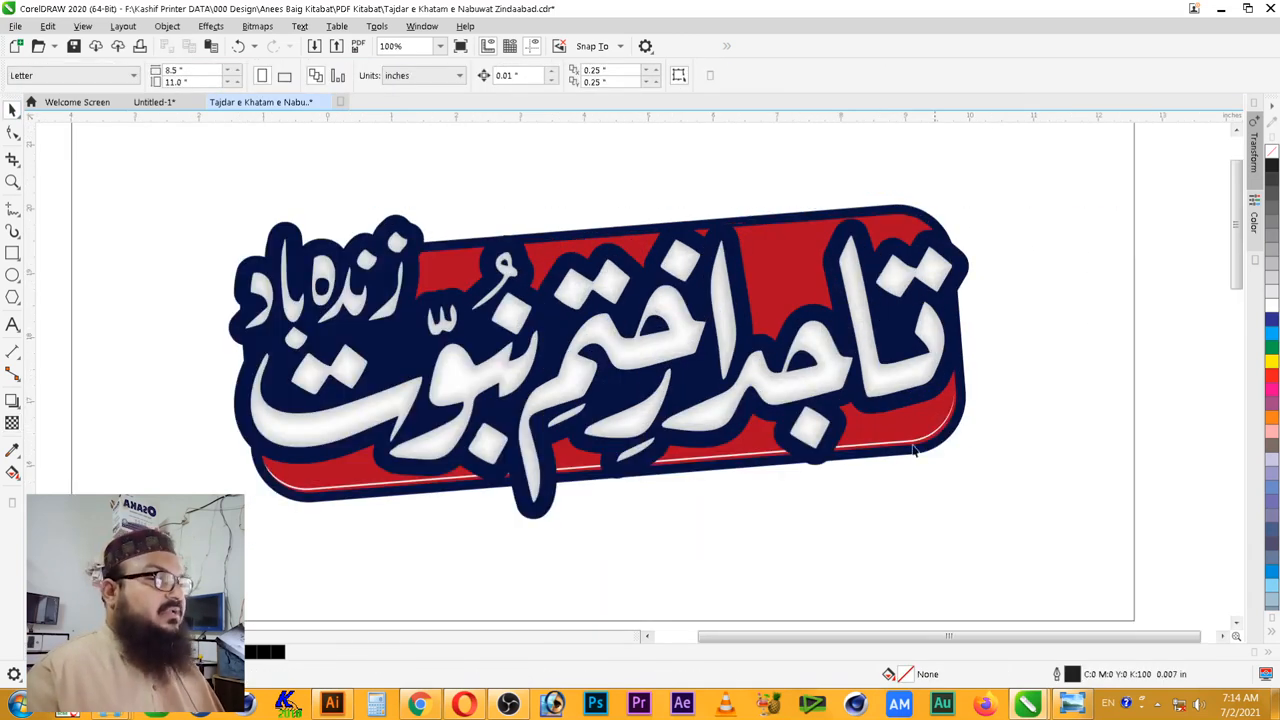
left_click(913, 387)
key("F2")
left_click_drag(1057, 280, 765, 429)
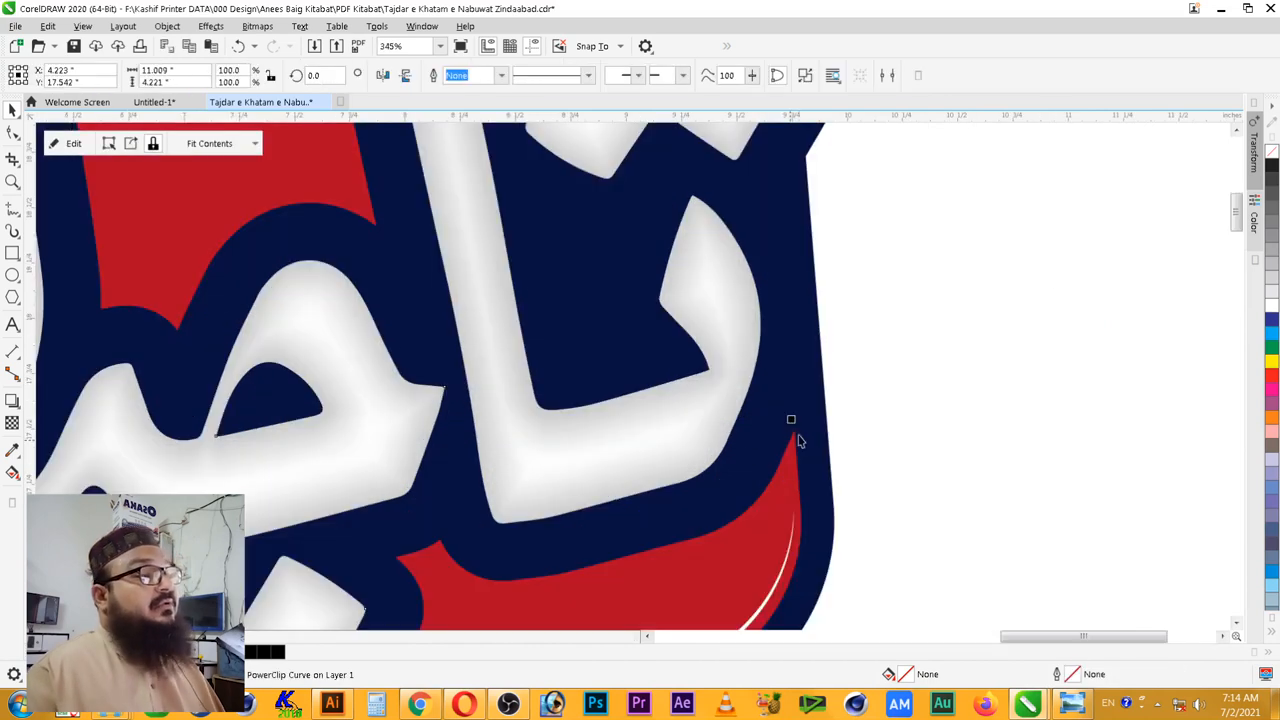
scroll(718, 298, "down", 4)
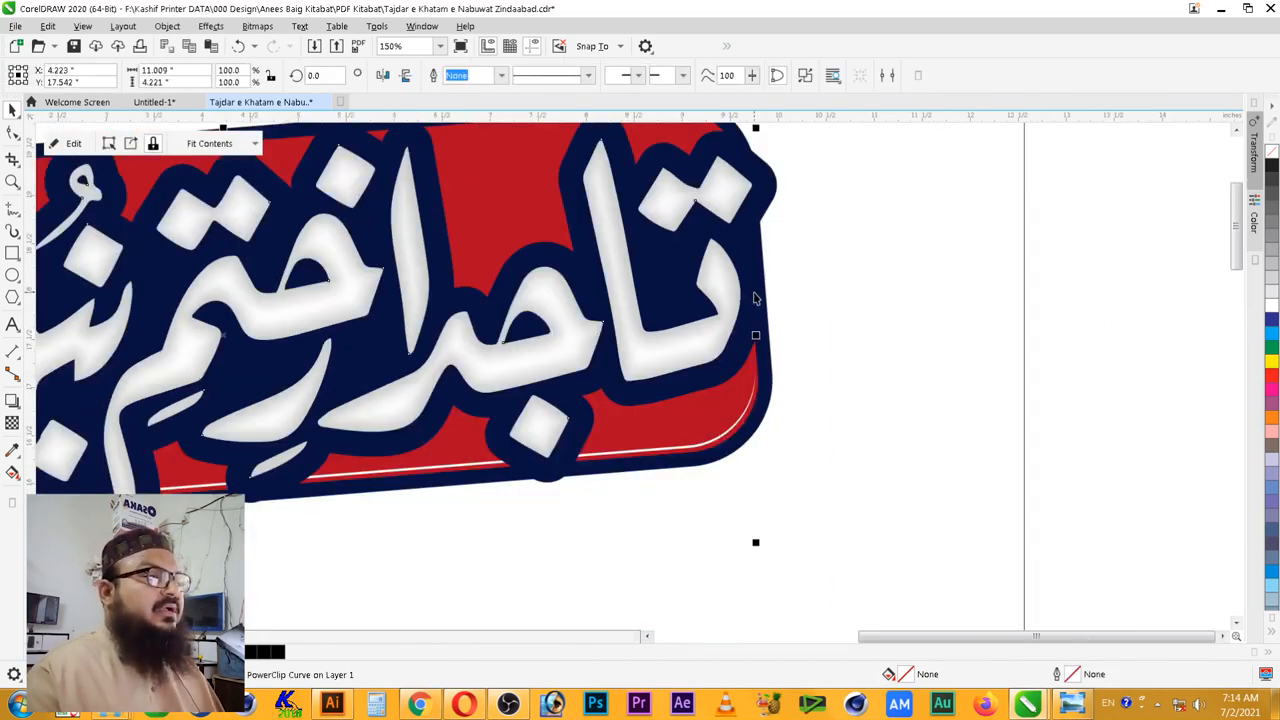
key("F2")
left_click_drag(820, 184, 210, 442)
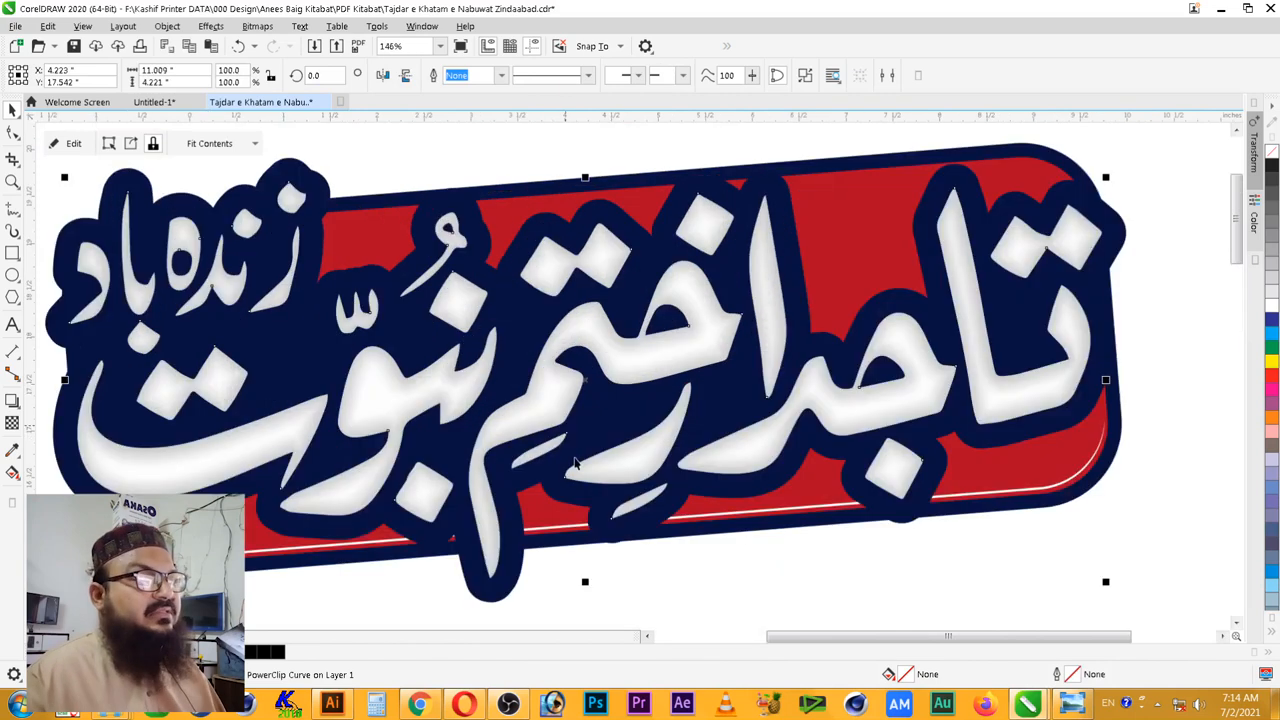
scroll(567, 363, "down", 2)
key("Escape")
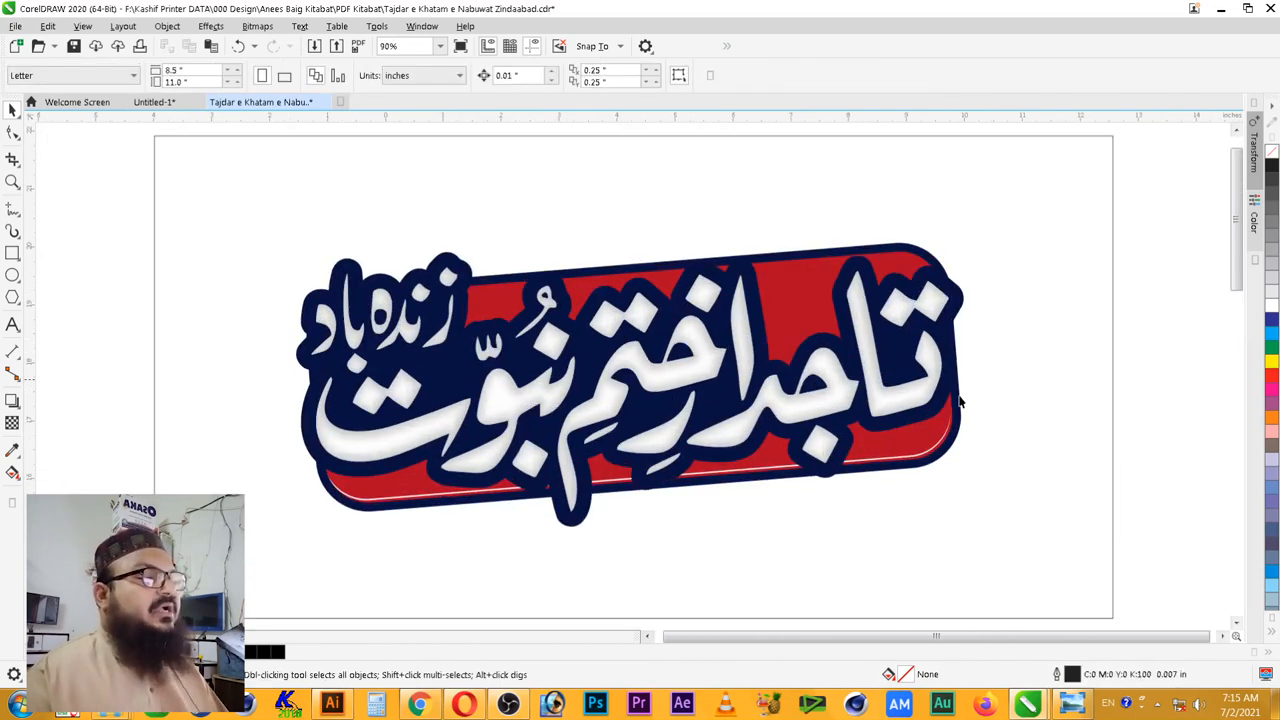
left_click(910, 408)
scroll(910, 408, "down", 2)
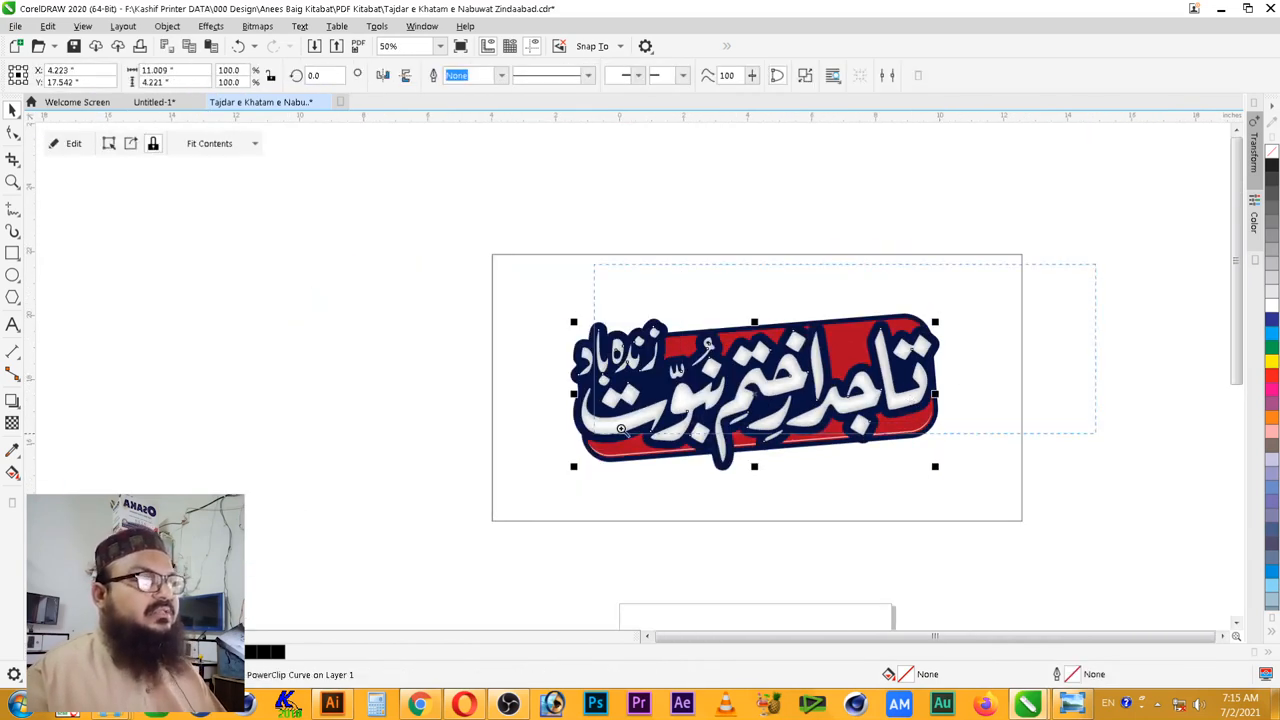
scroll(792, 430, "up", 2)
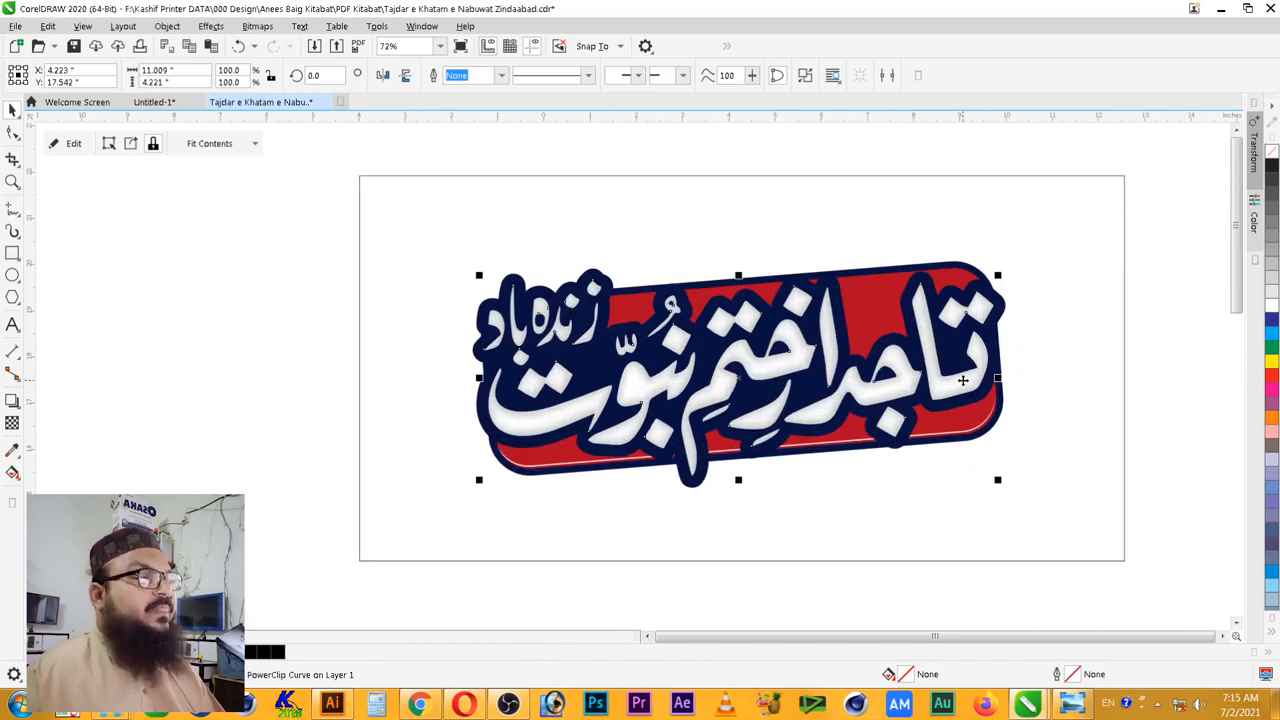
- Duplicate the complete logo with its frame and place the copy to the left of the original
scroll(981, 370, "down", 3)
left_click_drag(1094, 236, 650, 478)
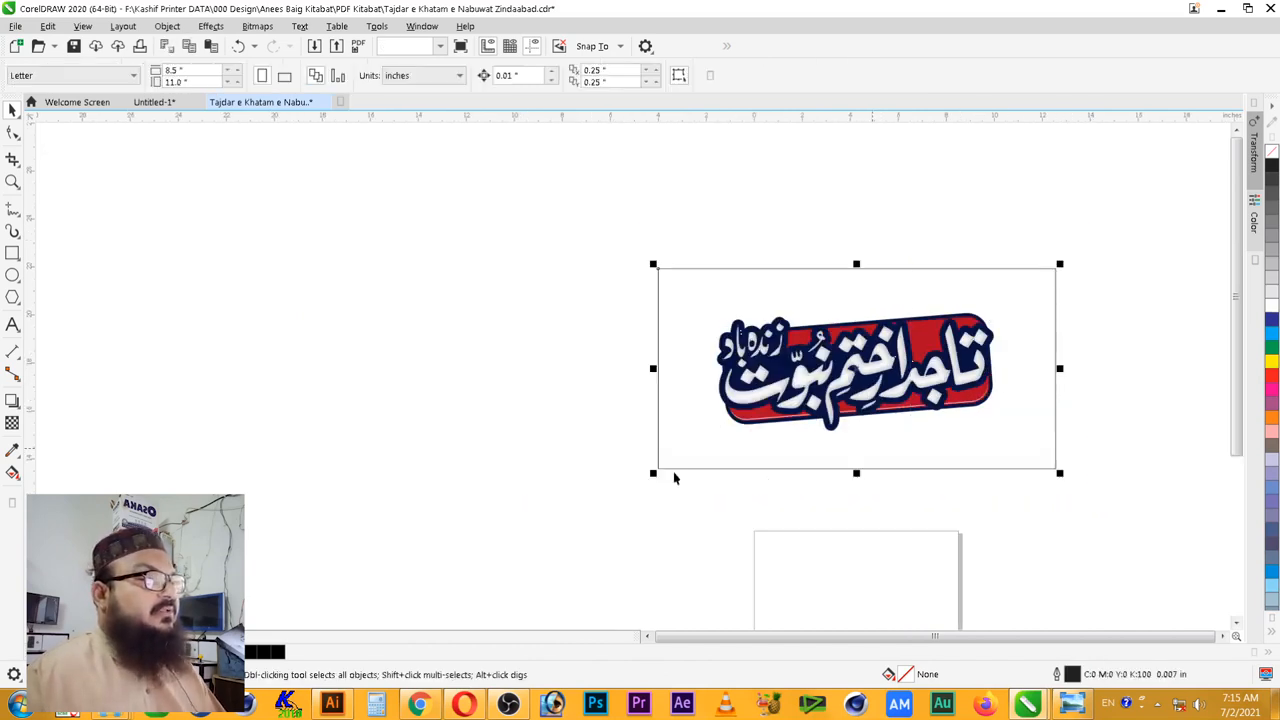
left_click_drag(985, 426, 531, 414)
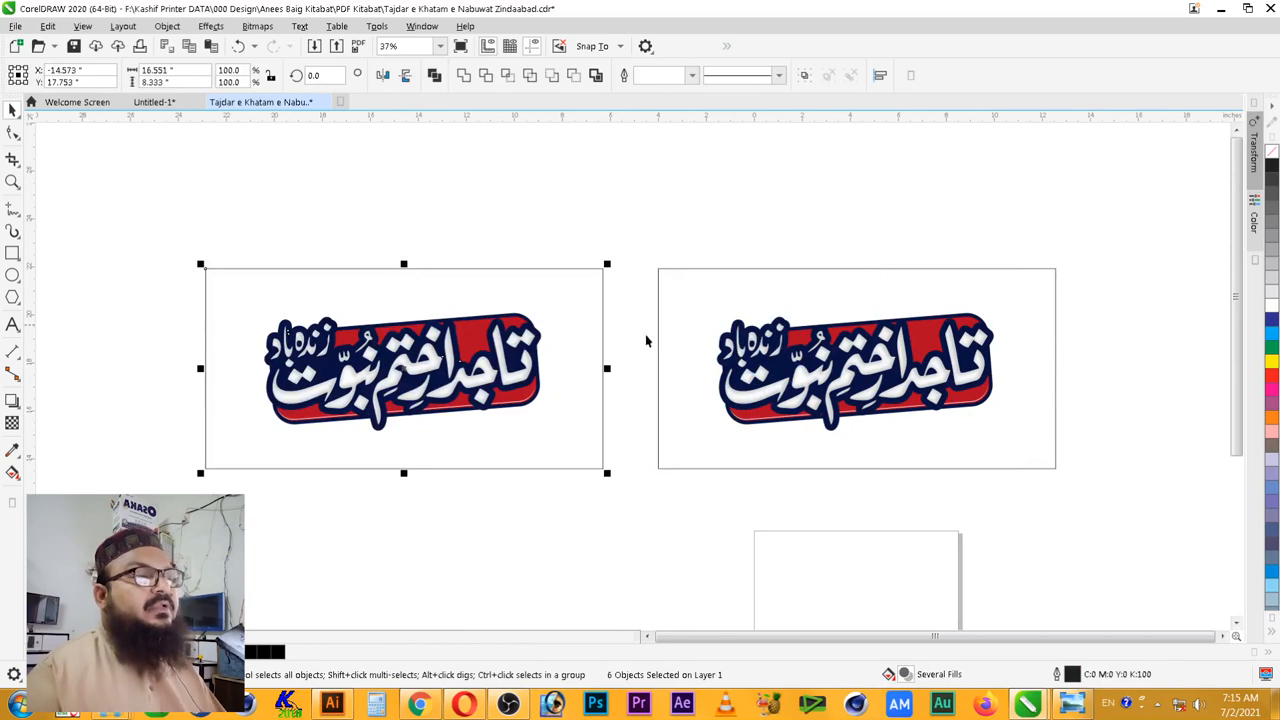
- Remove the shaded lettering from the duplicate logo and place a copy of its plain white lettering above the frame
scroll(663, 285, "down", 3)
left_click_drag(663, 285, 409, 429)
left_click(620, 385)
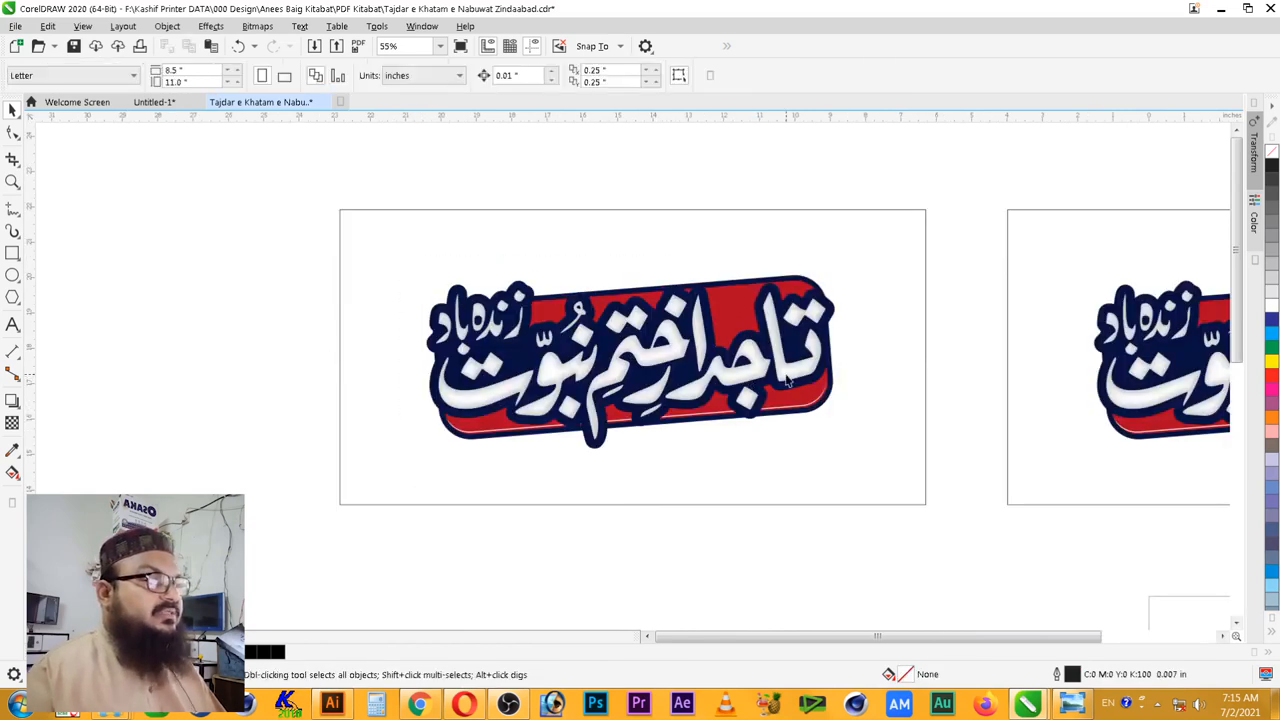
key("Escape")
left_click_drag(797, 378, 822, 137)
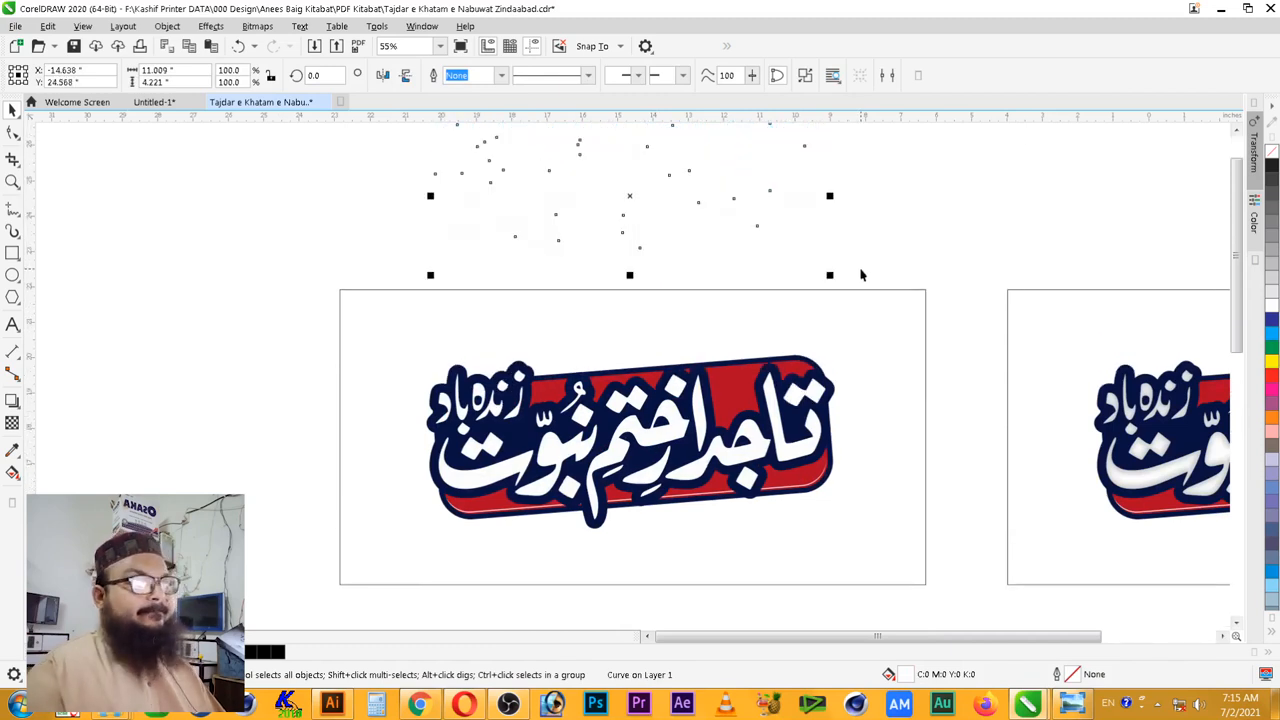
- Fill the separated lettering above the frame with yellow and leave it without an outline
key("shift+F2")
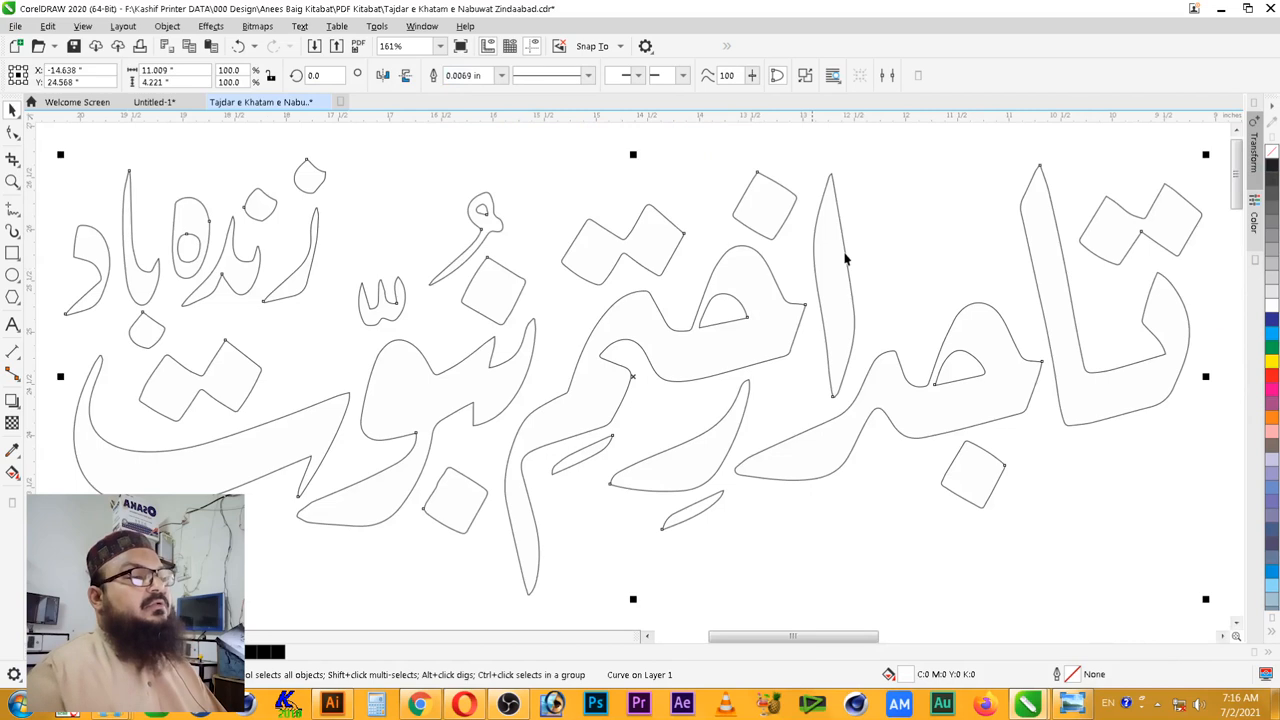
scroll(808, 262, "down", 2)
key("z")
left_click_drag(1066, 178, 445, 443)
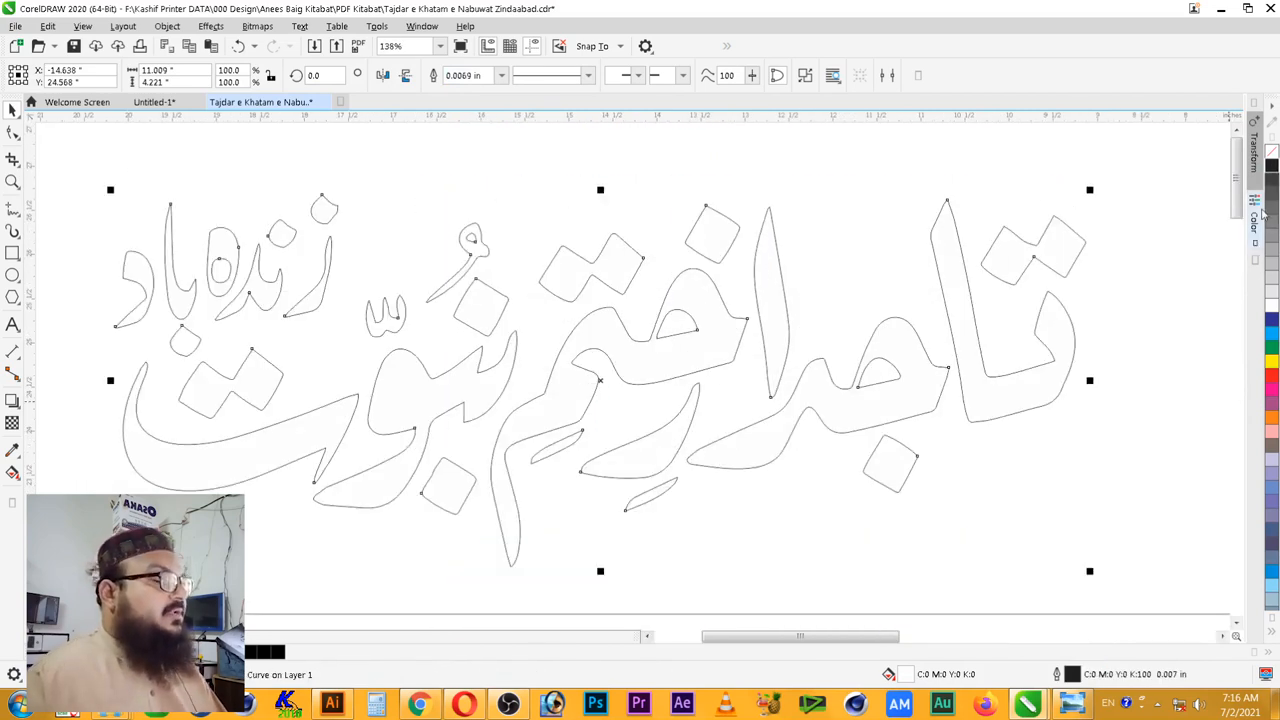
left_click(1272, 365)
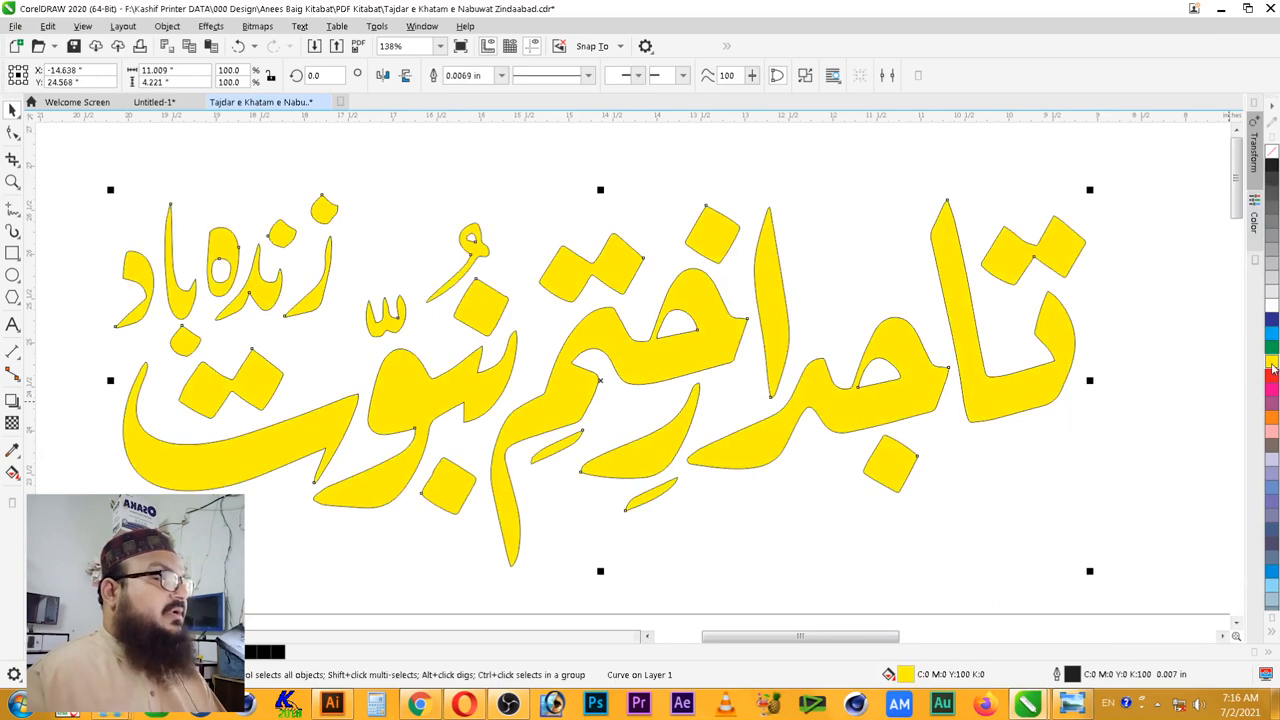
right_click(1272, 150)
- Duplicate the yellow lettering with a slight upward offset and fill the copy with red
key("z")
left_click_drag(1137, 312, 262, 556)
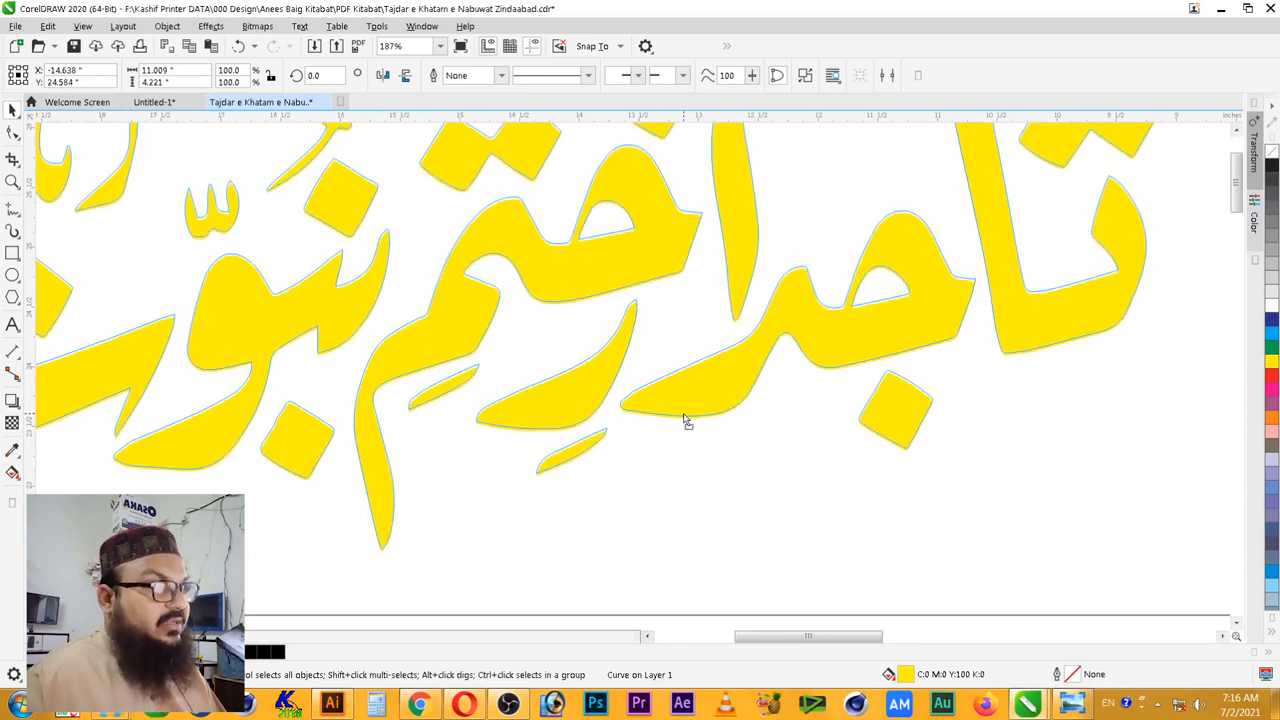
left_click(686, 421)
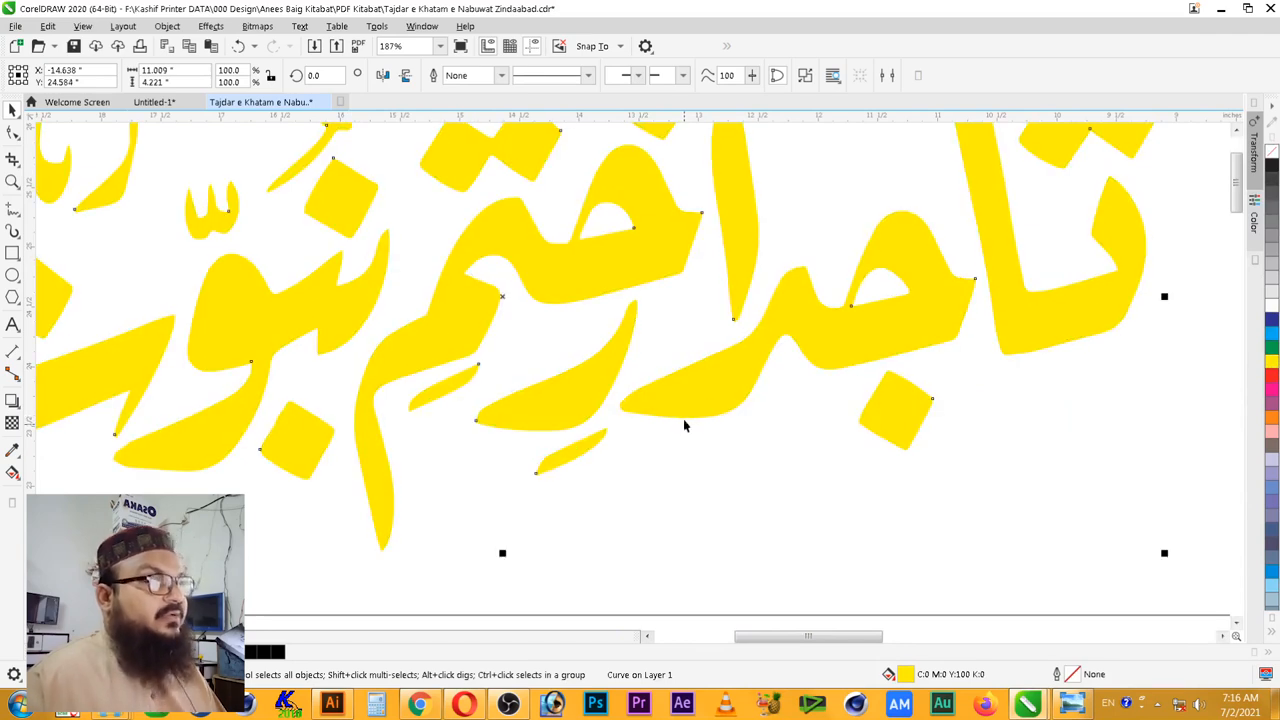
left_click(1272, 377)
- Nudge the red lettering slightly down over the yellow lettering to thin the yellow edge beneath the letters
key("z")
left_click_drag(529, 357, 829, 484)
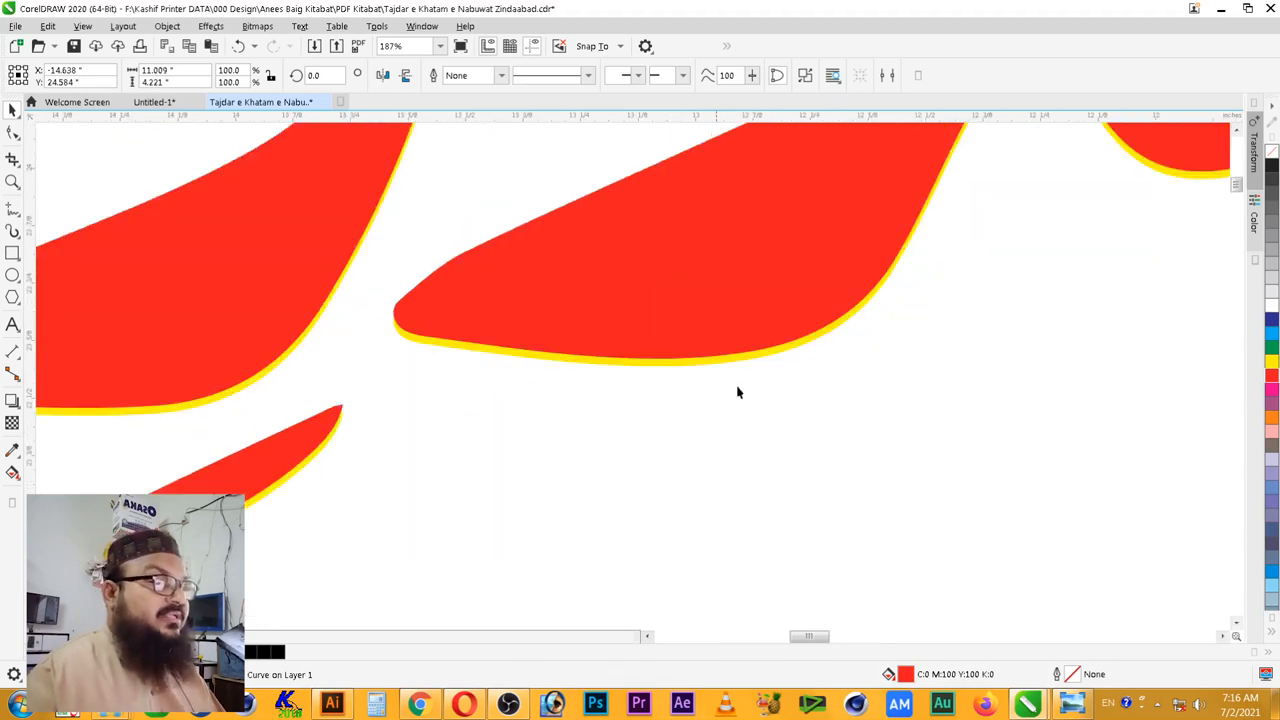
key("F2")
left_click_drag(314, 213, 914, 448)
key("Escape")
left_click(828, 410)
key("Down")
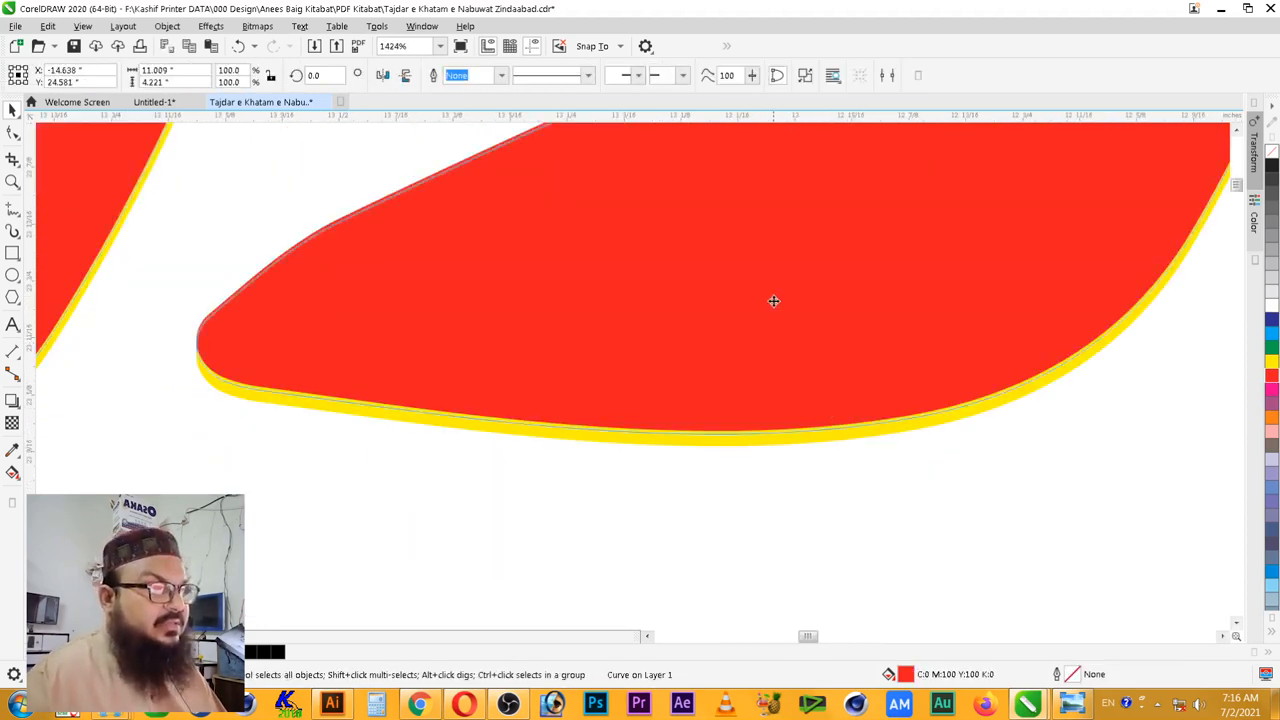
left_click(743, 443, "shift")
left_click(743, 474)
left_click(760, 403)
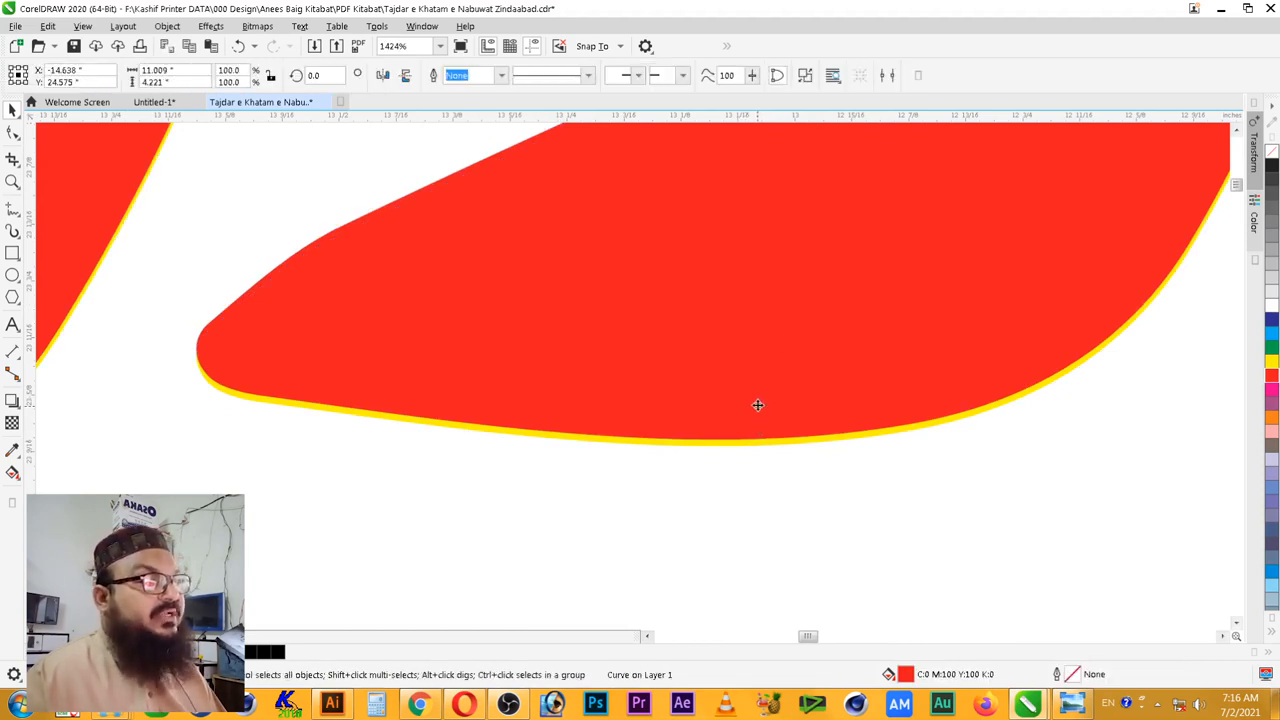
- Trim the yellow lettering with the red lettering and fill the remaining thin lower edge with black
left_click(744, 440, "shift")
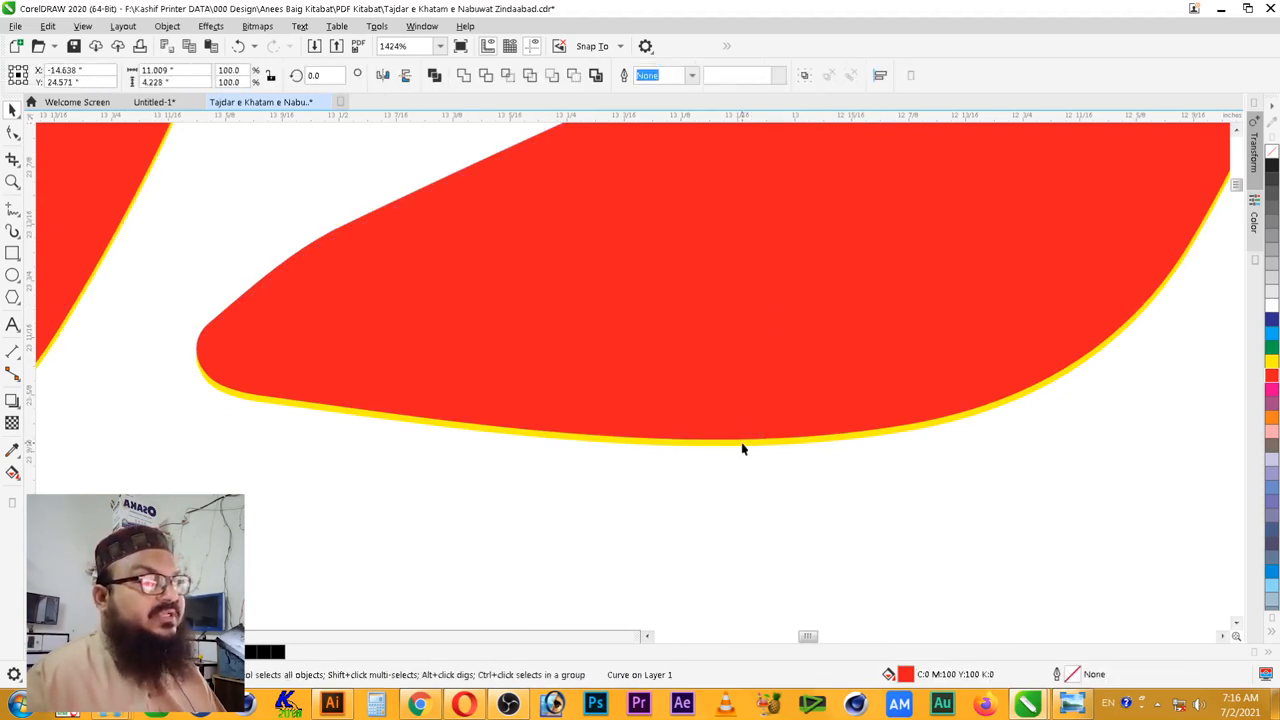
left_click(486, 75)
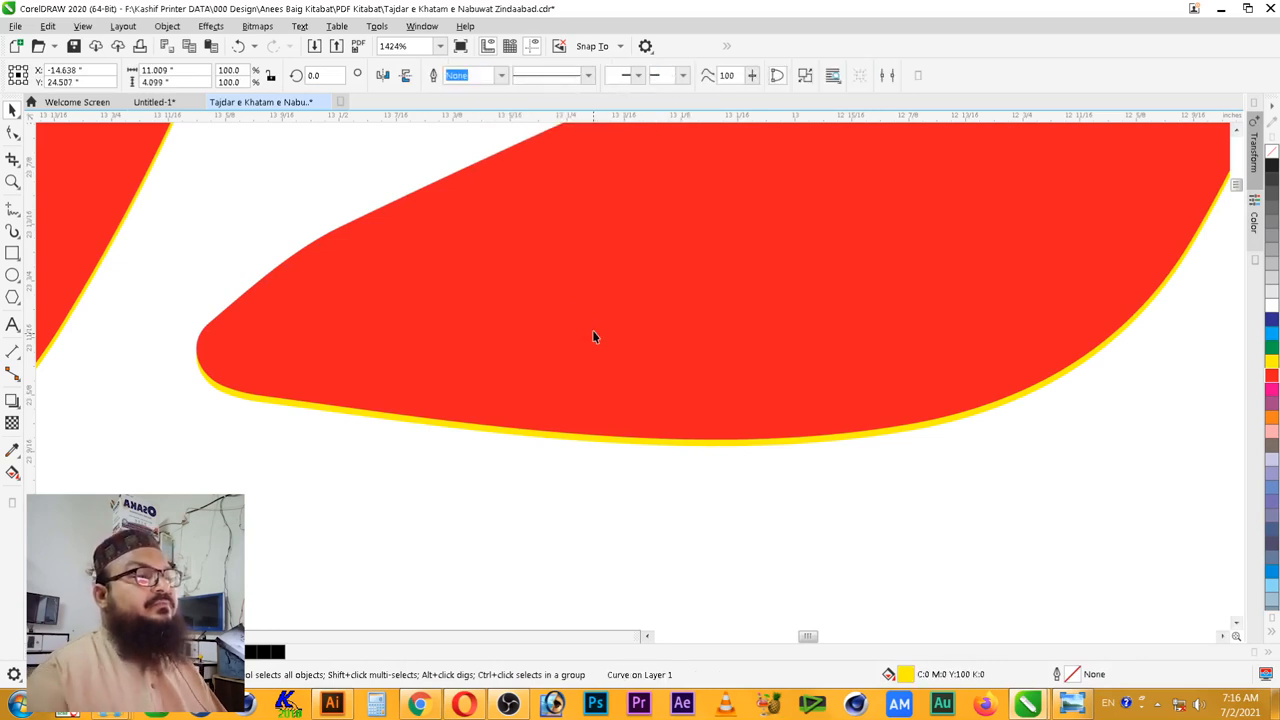
scroll(592, 337, "down", 10)
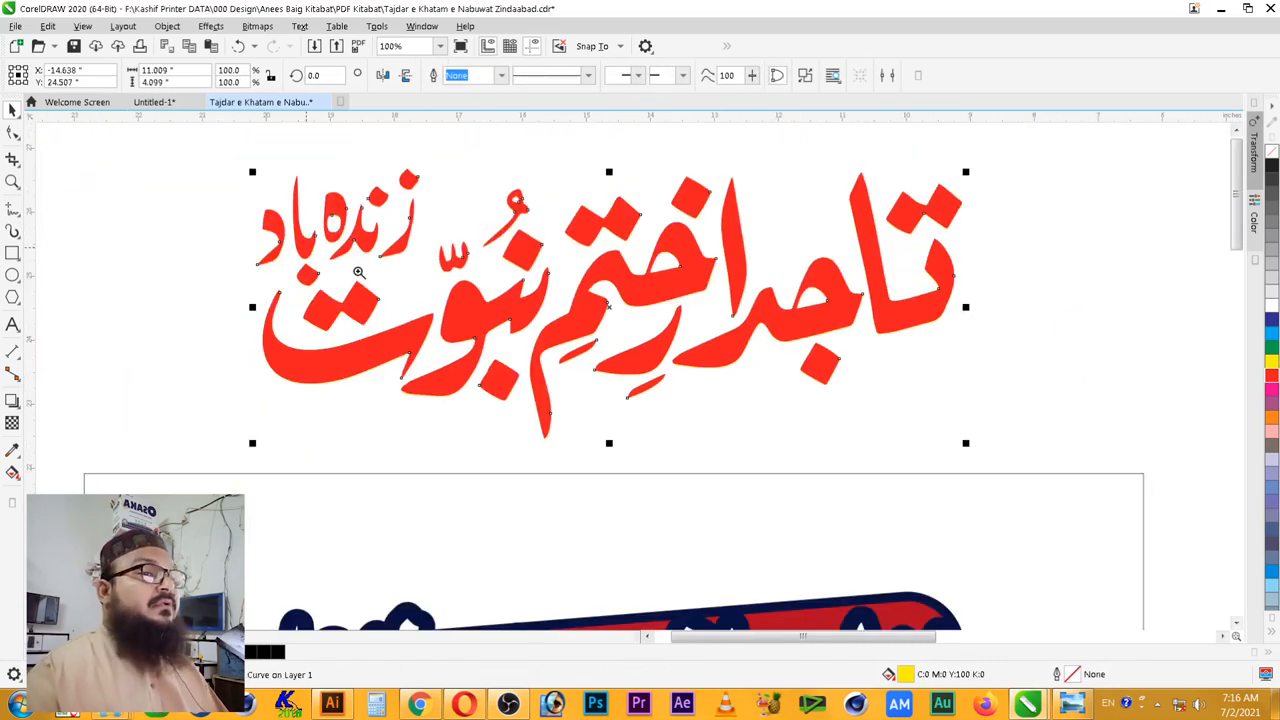
scroll(686, 397, "up", 2)
scroll(863, 443, "down", 2)
scroll(851, 446, "up", 15)
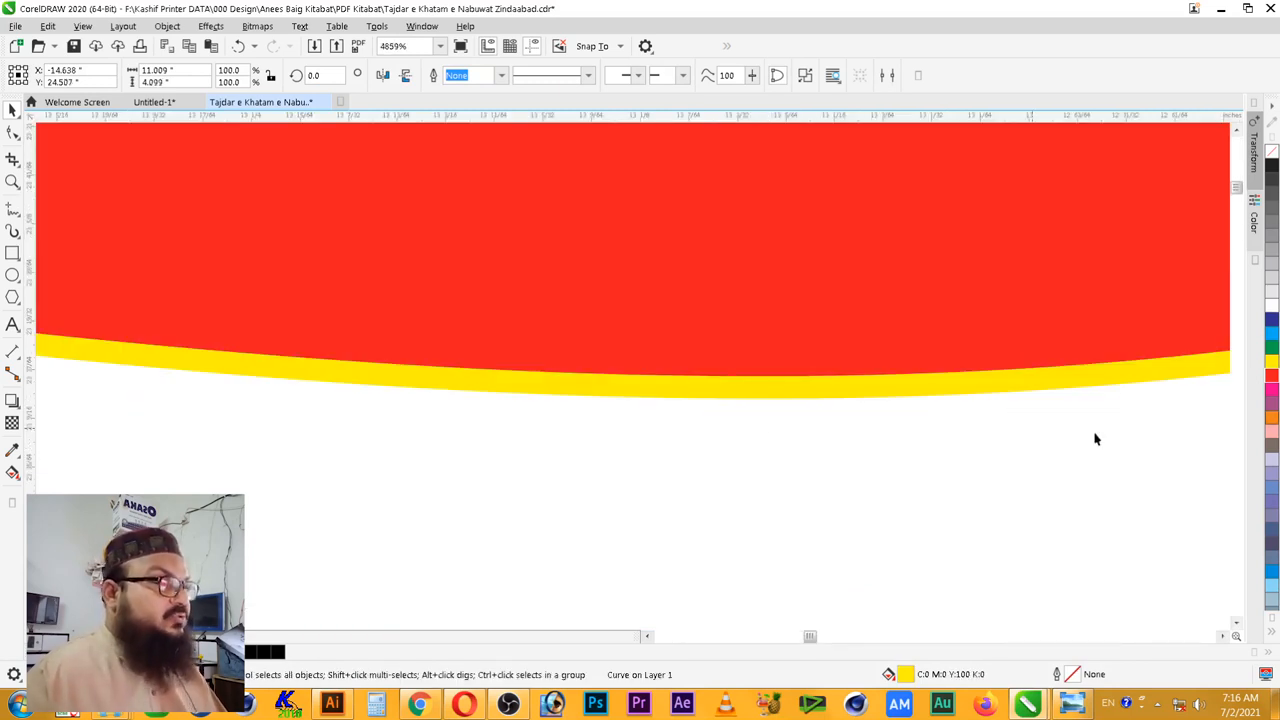
left_click(1273, 170)
key("F4")
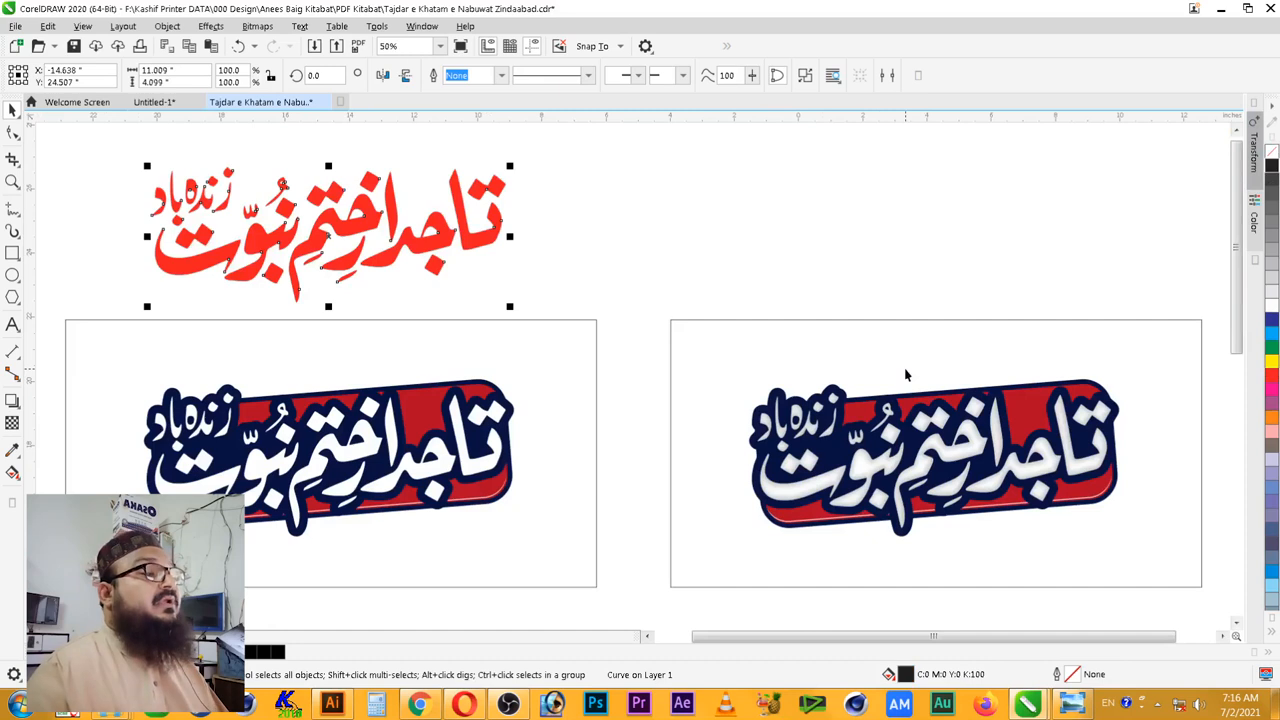
- Duplicate the red lettering with a very slight downward offset and fill the copy with green
key("F2")
left_click_drag(512, 236, 339, 171)
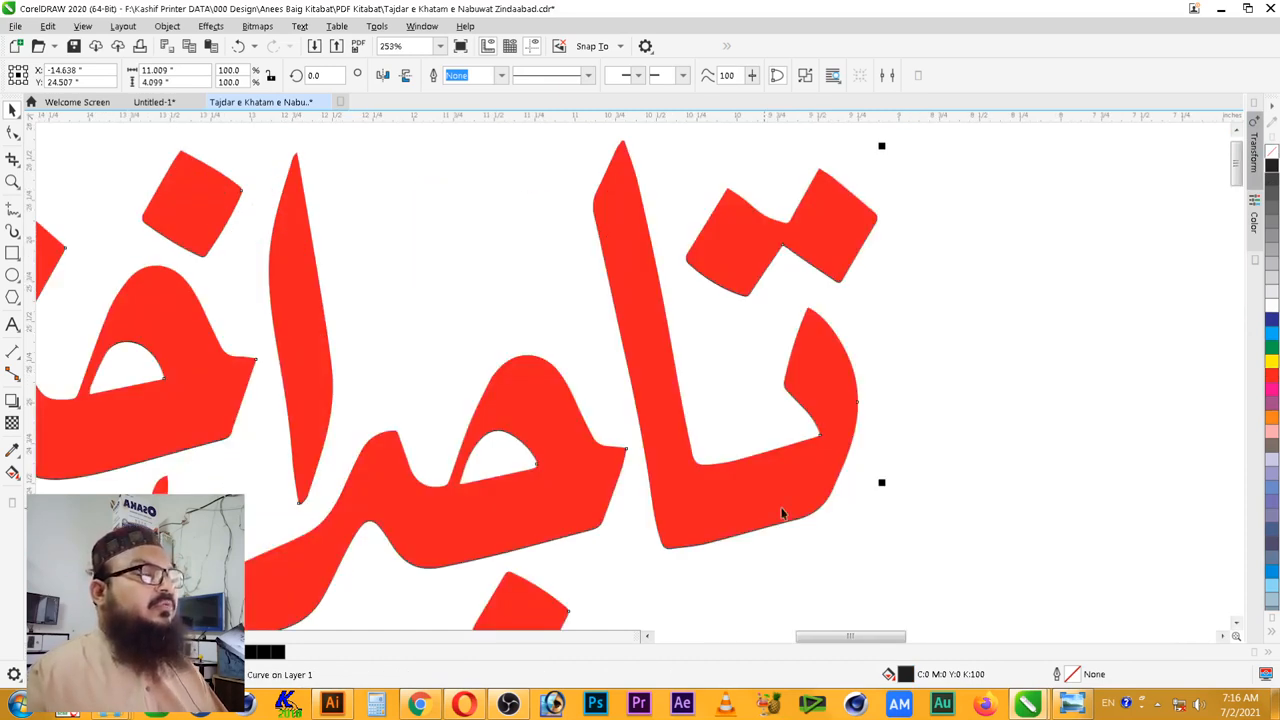
scroll(1014, 358, "down", 1)
left_click(1029, 266)
key("F2")
left_click_drag(1051, 217, 582, 467)
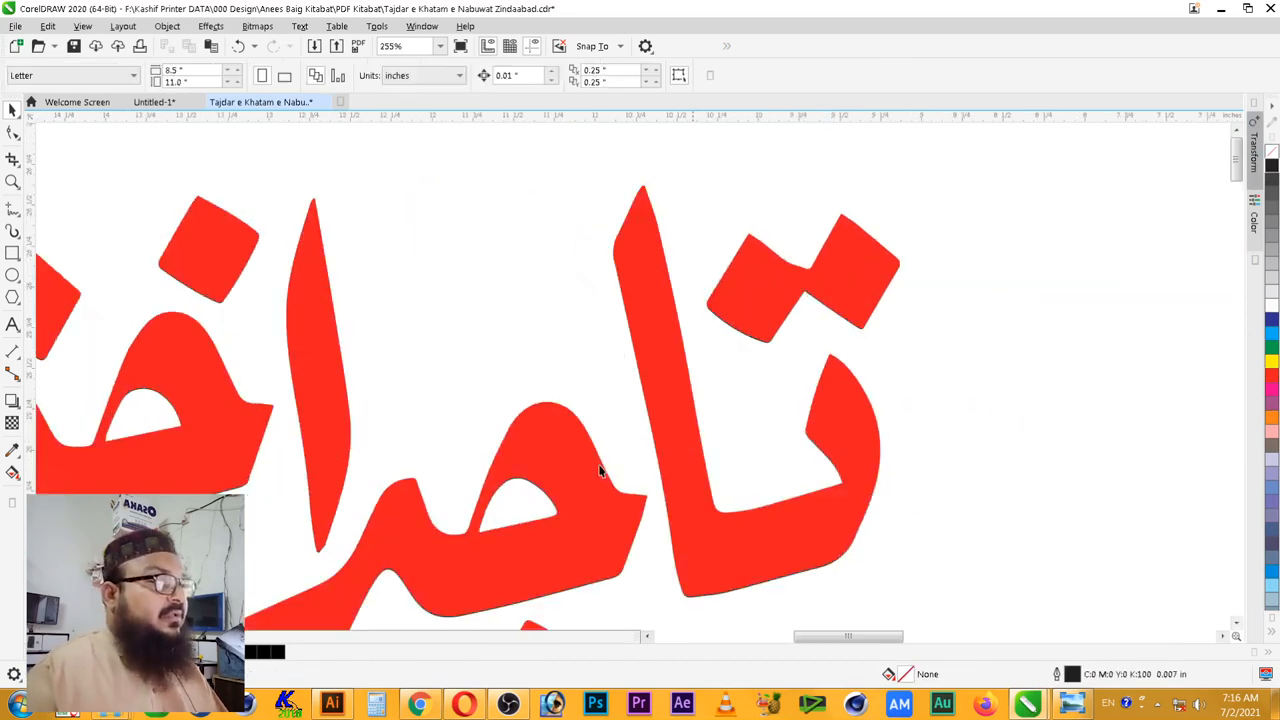
left_click_drag(558, 172, 820, 334)
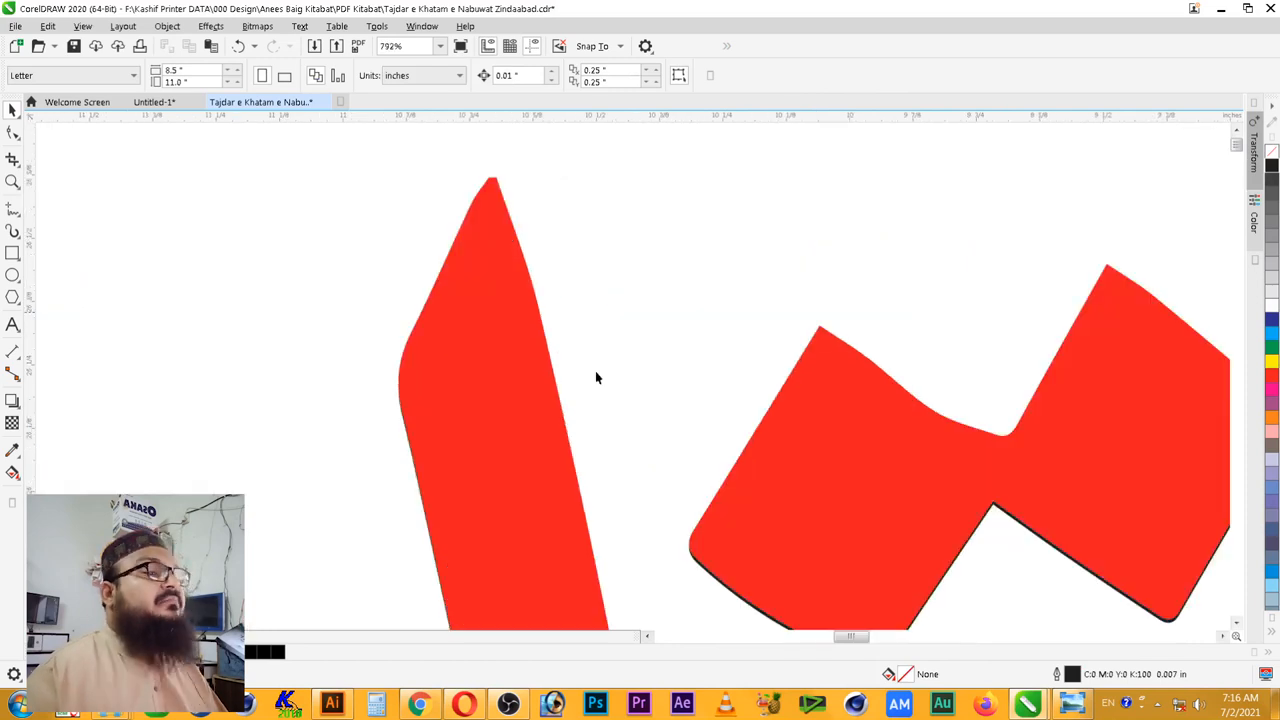
left_click(492, 212)
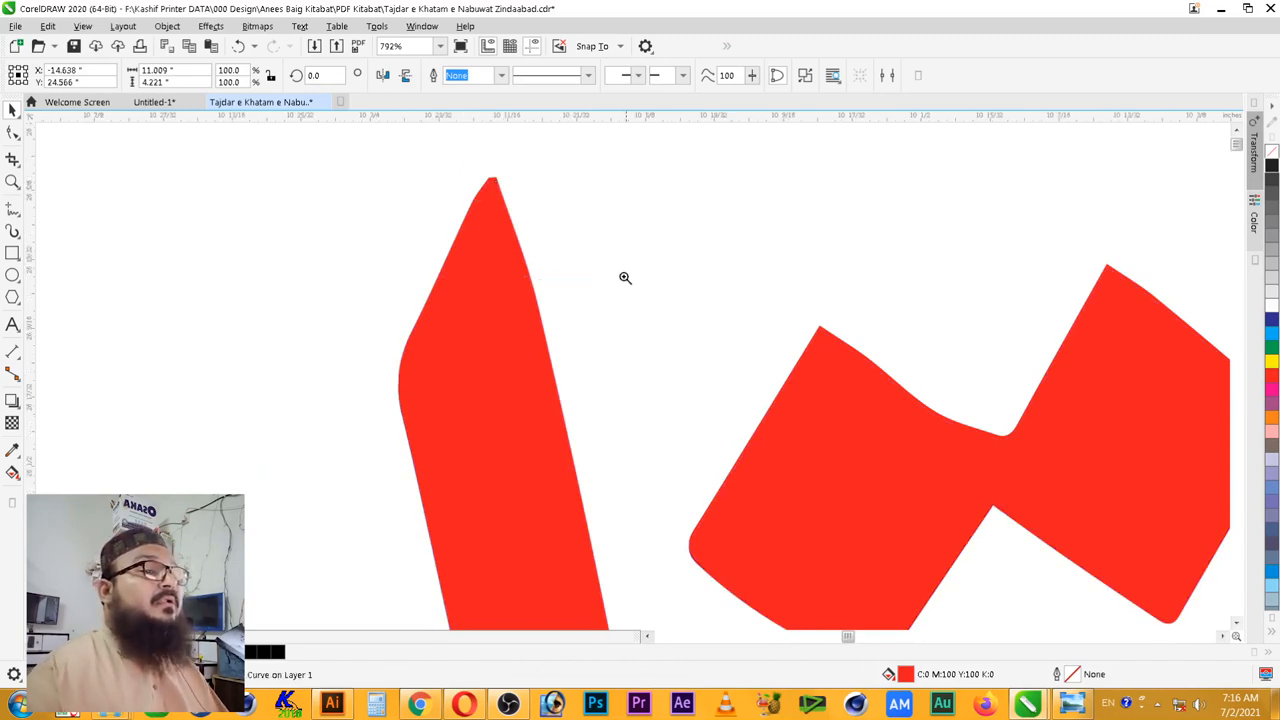
scroll(449, 251, "up", 4)
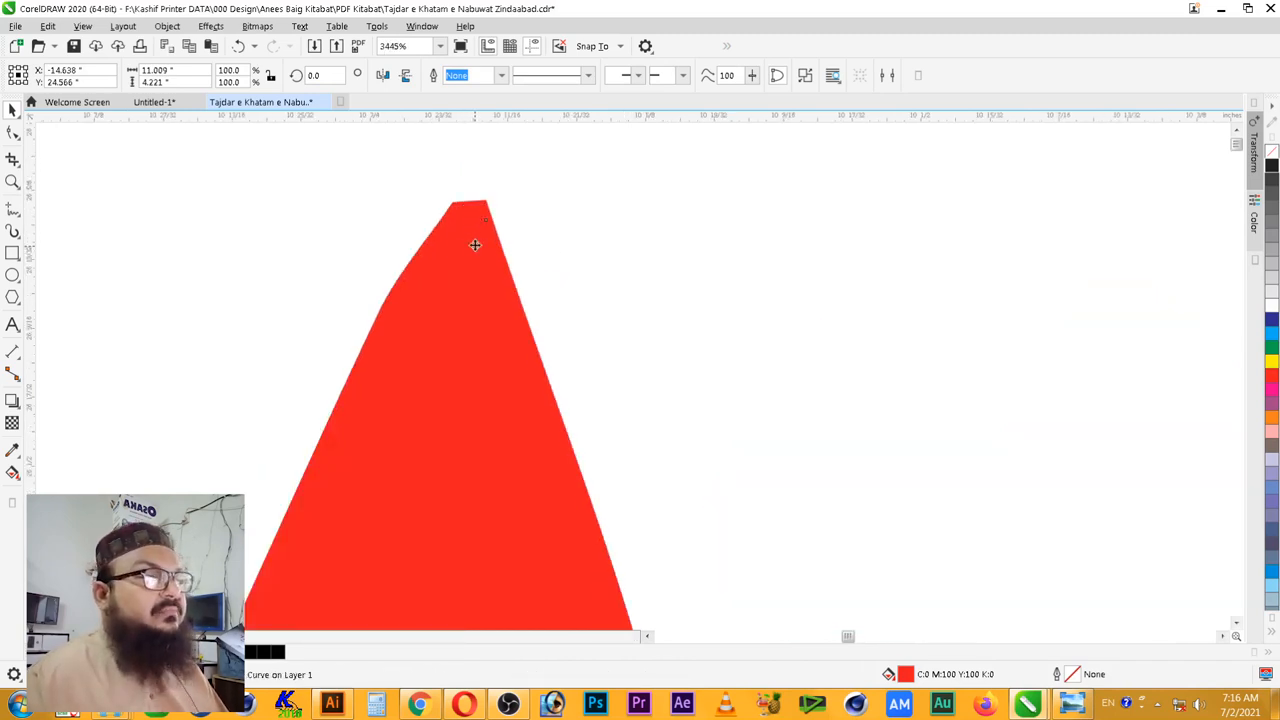
left_click(1270, 349)
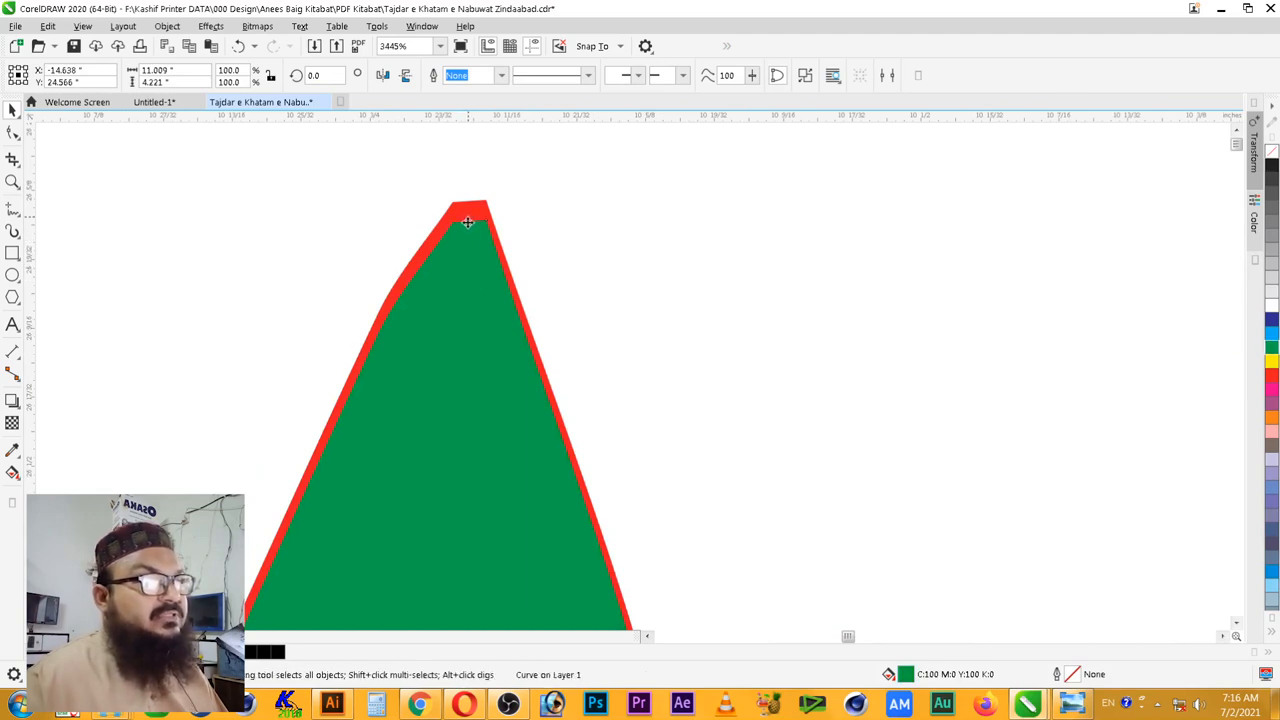
- Trim the red lettering with the green copy and delete the green copy, keeping only a thin red upper edge
left_click(468, 214, "shift")
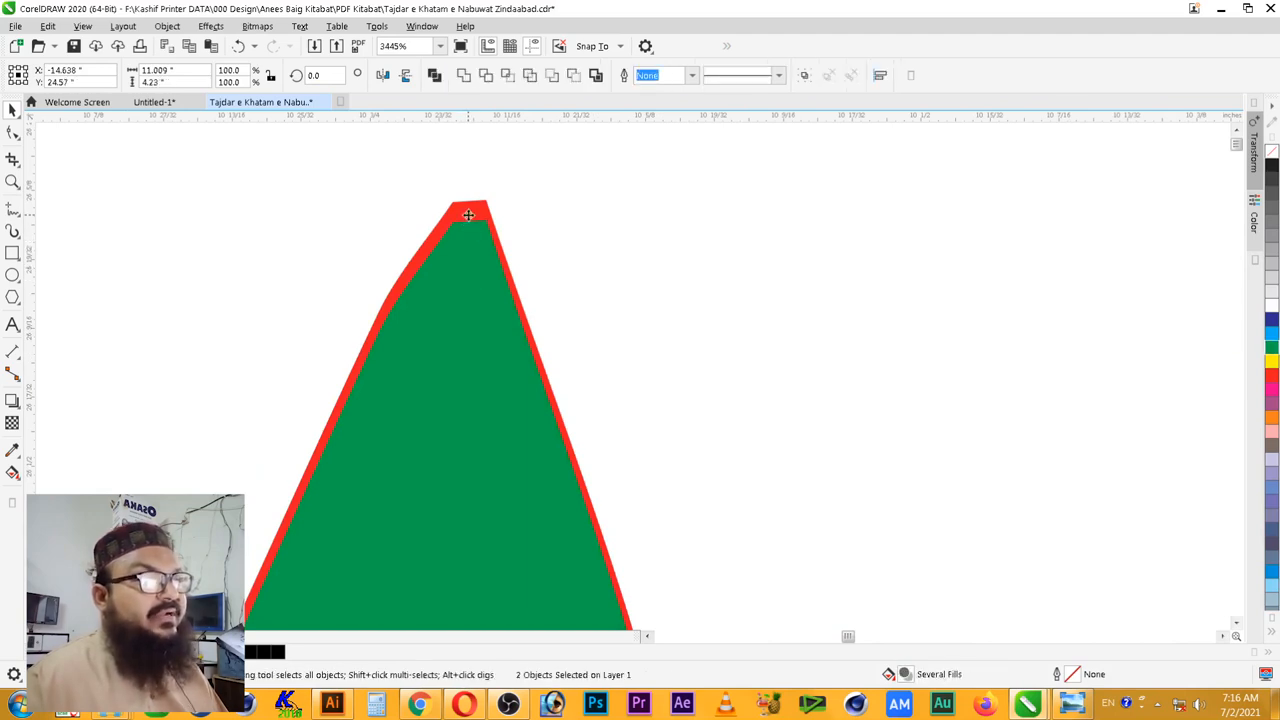
left_click(526, 138)
key("Delete")
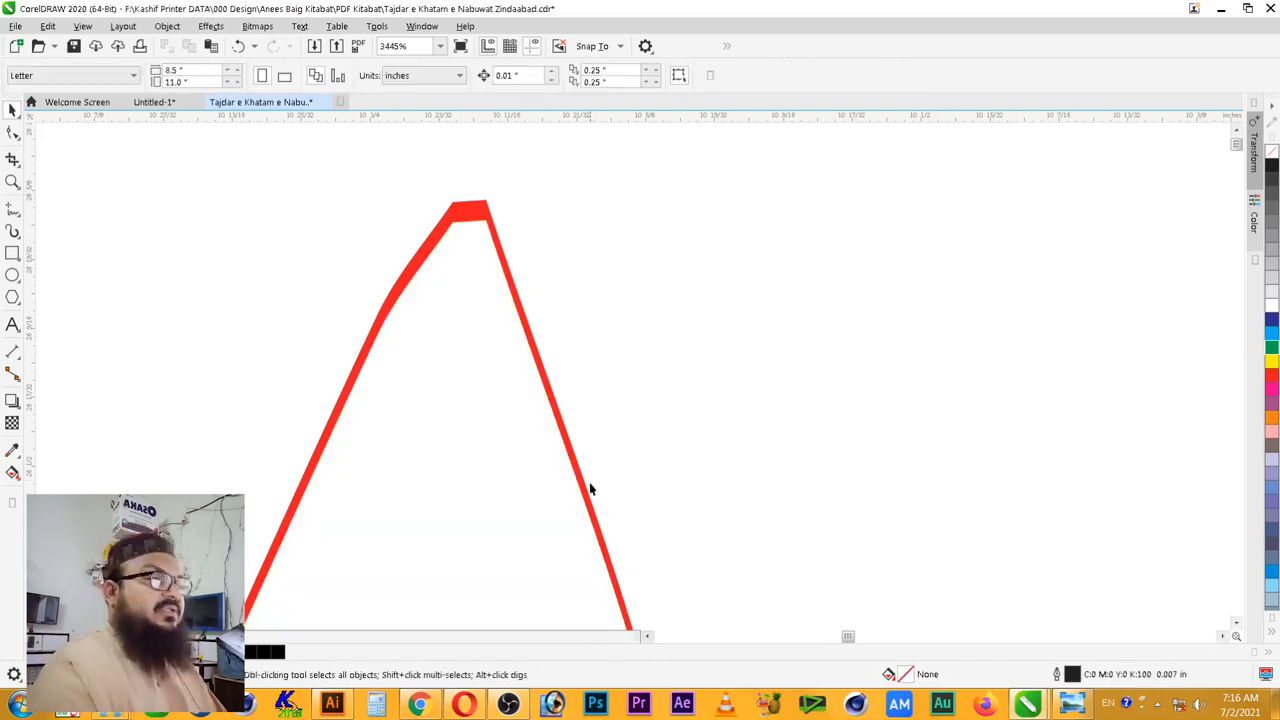
- Examine the thin red upper edges and black lower edges along the letters
scroll(593, 247, "down", 10)
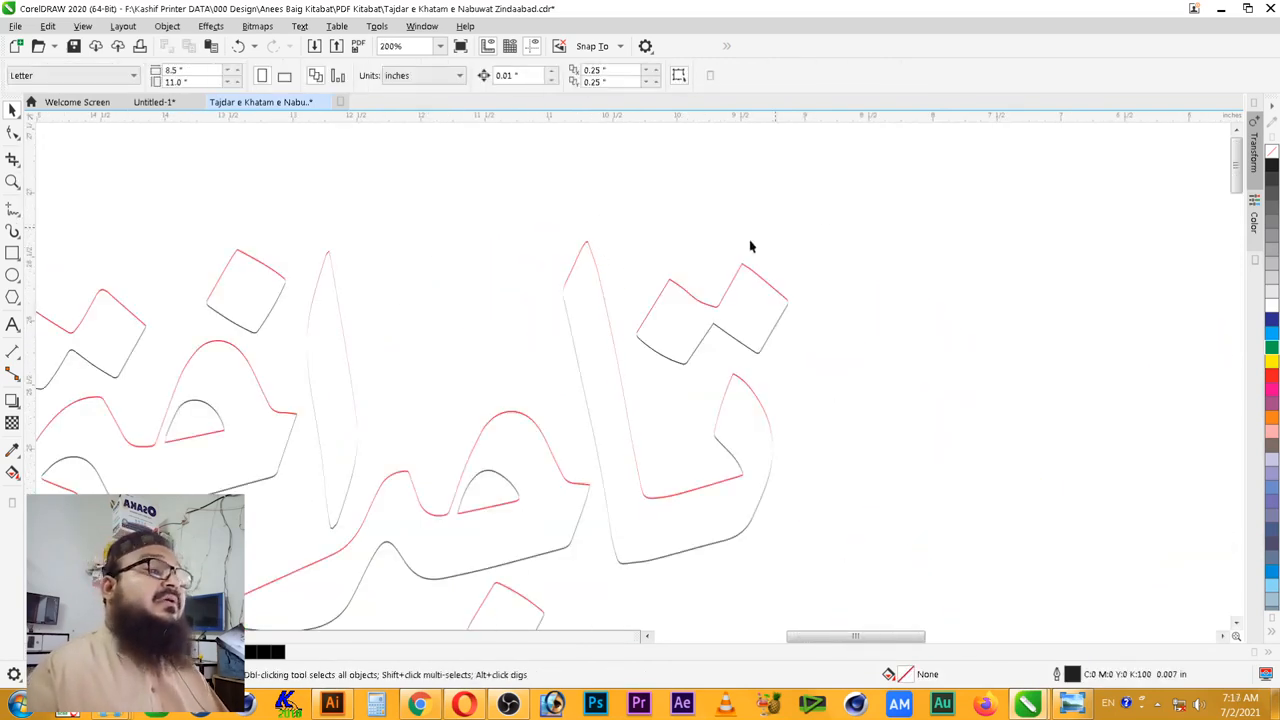
scroll(803, 437, "up", 3)
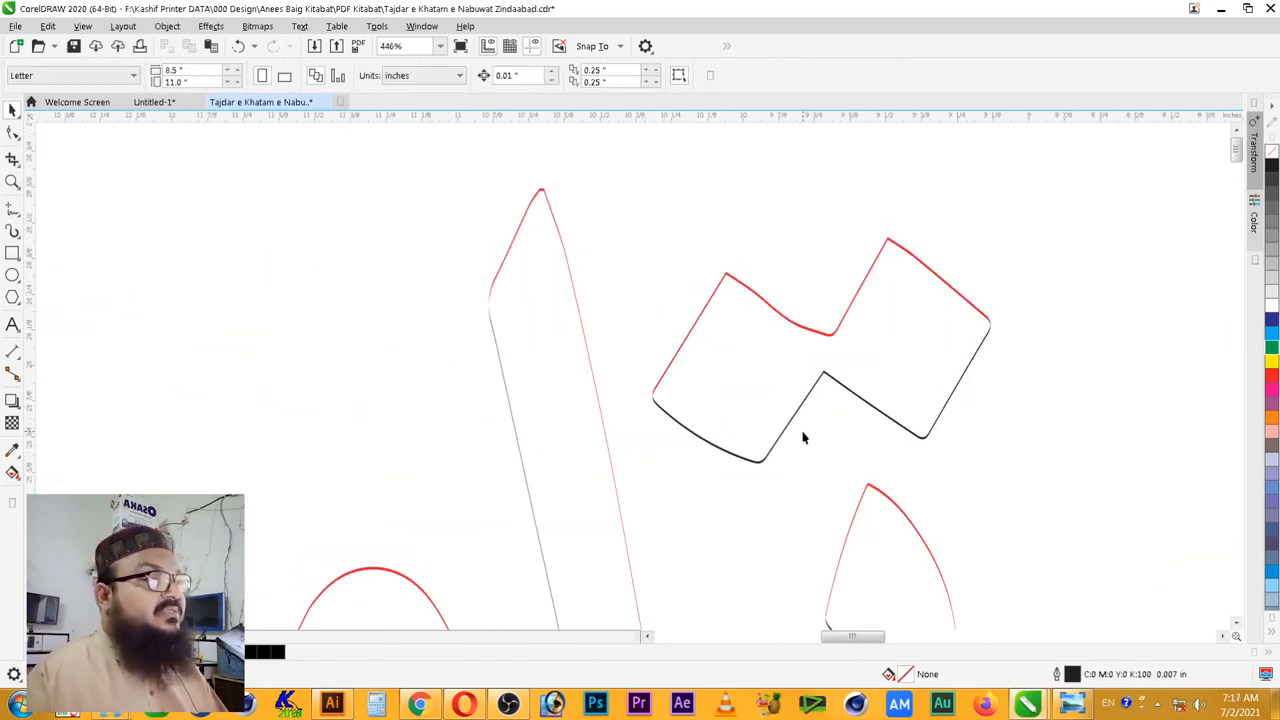
left_click(543, 195)
scroll(652, 251, "down", 5)
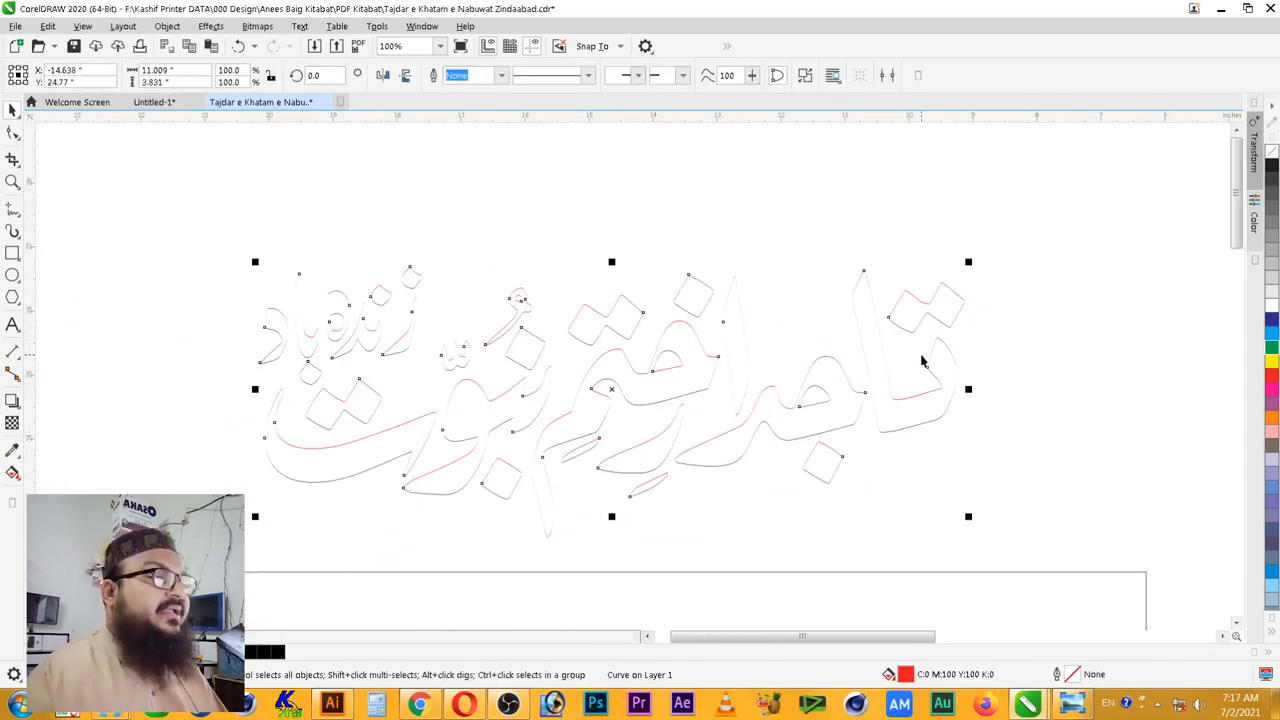
scroll(907, 396, "up", 8)
scroll(820, 286, "down", 8)
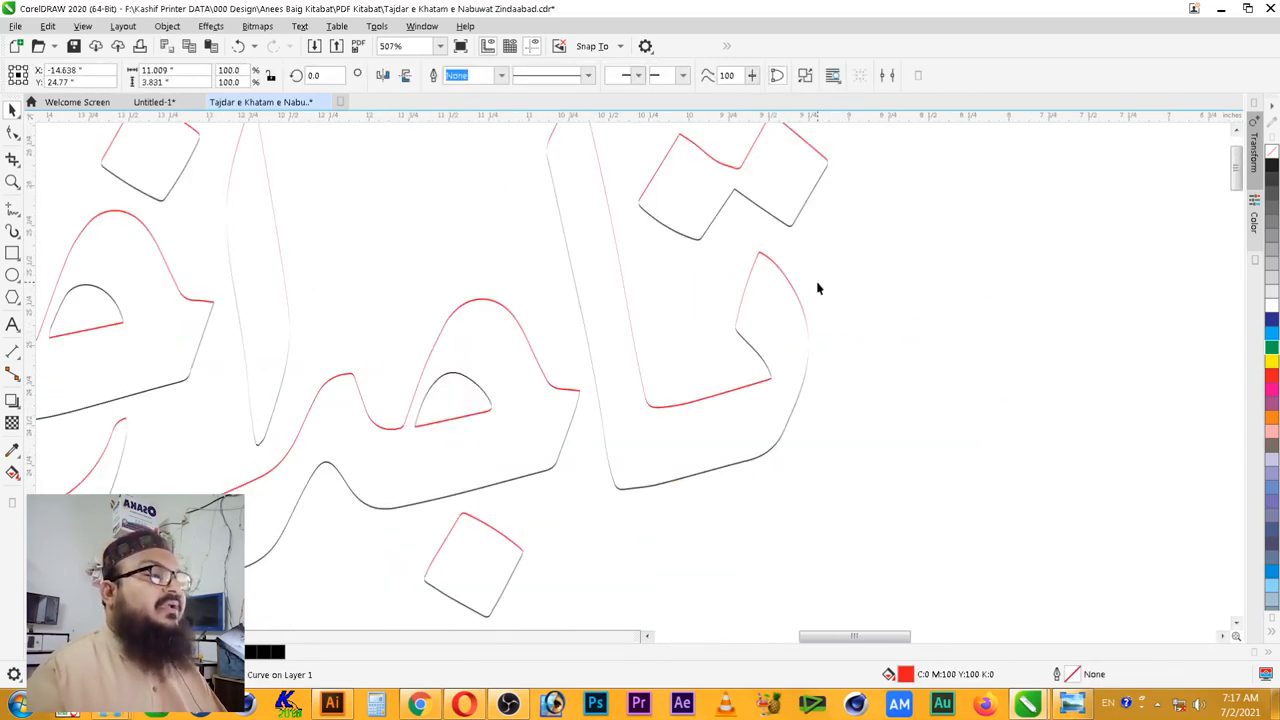
scroll(860, 285, "down", 3)
left_click_drag(896, 215, 263, 414)
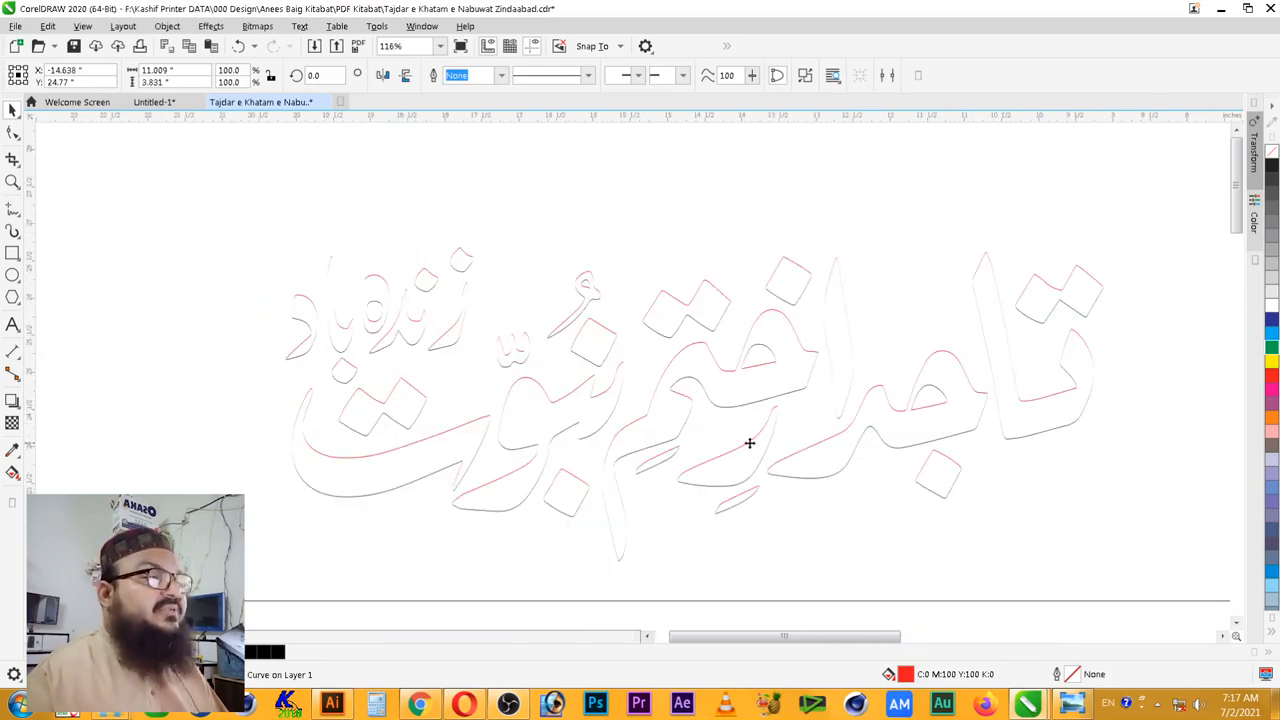
key("Escape")
- Add a drop shadow to the red upper edges with feathering 5, opacity 100 and a Middle feather direction
left_click(468, 259)
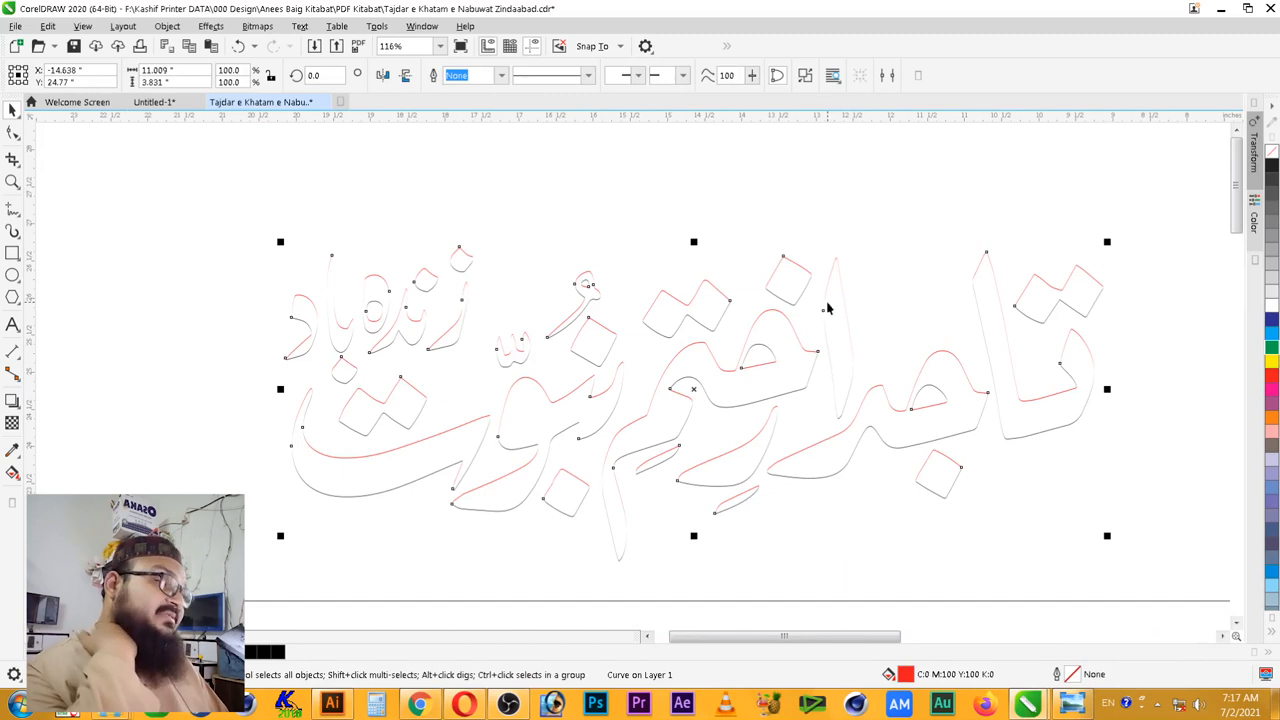
left_click(12, 401)
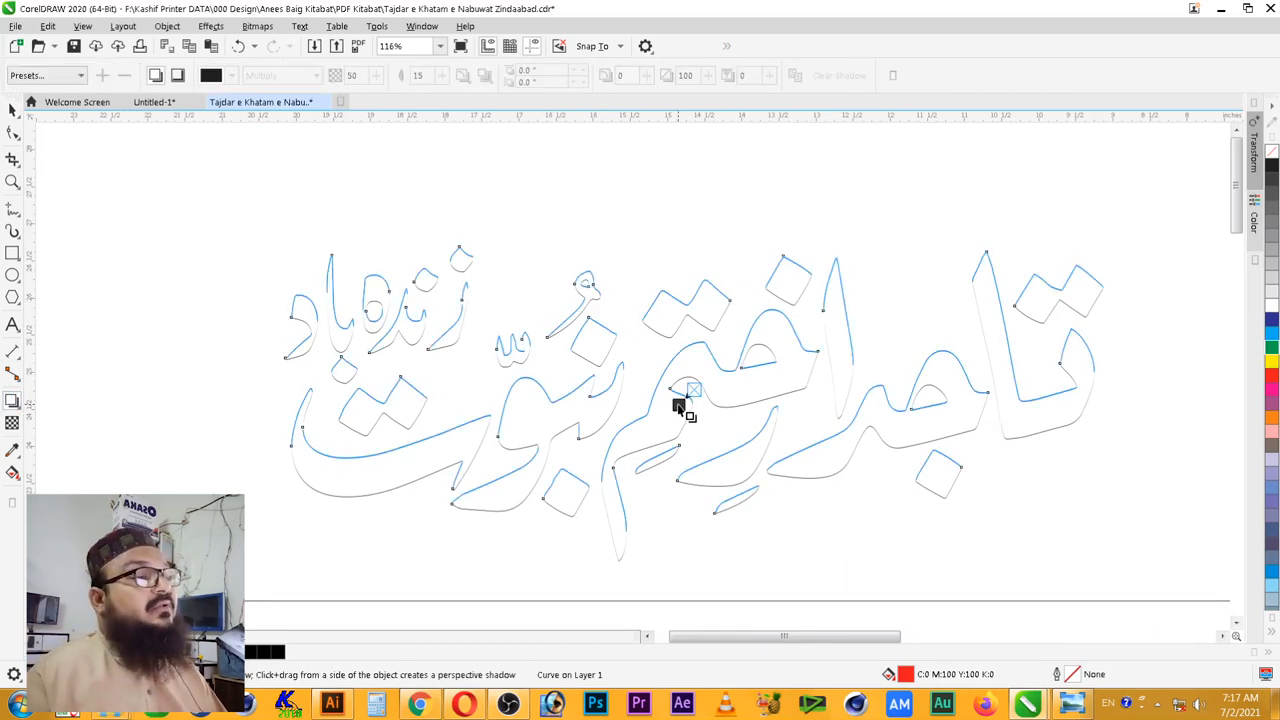
left_click_drag(678, 405, 1102, 389)
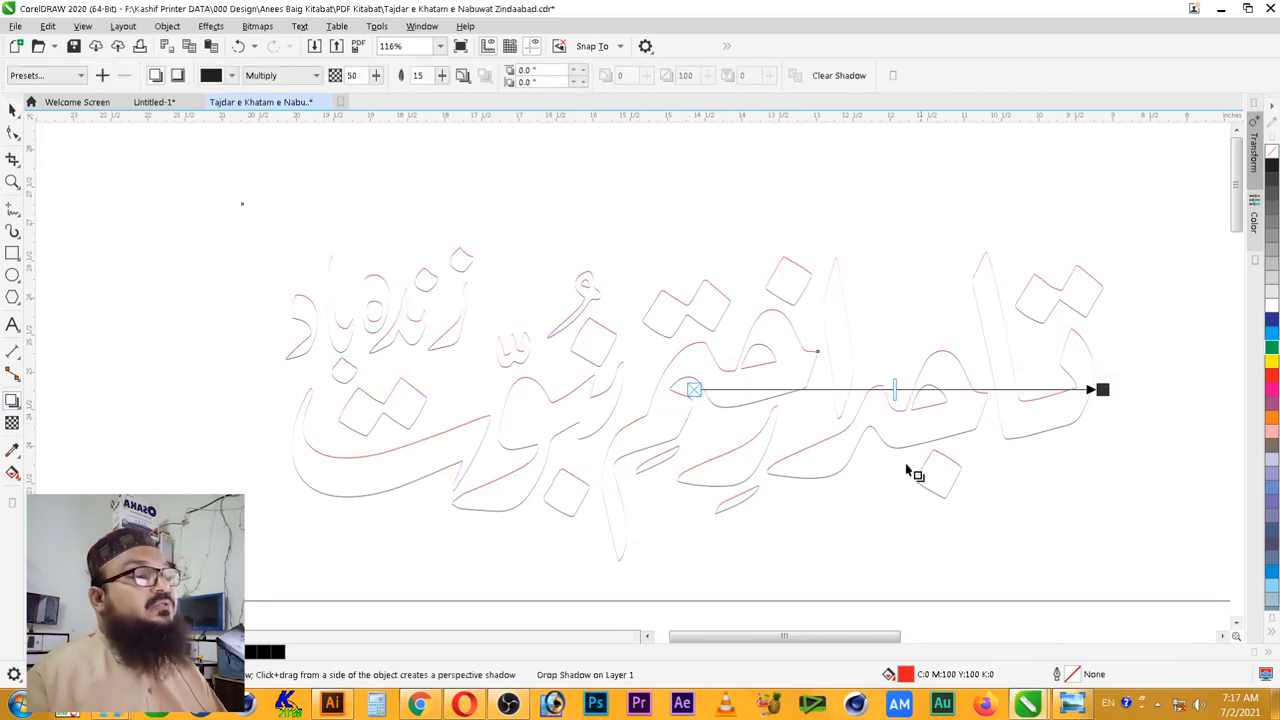
type("5")
double_click(363, 77)
type("100")
key("Return")
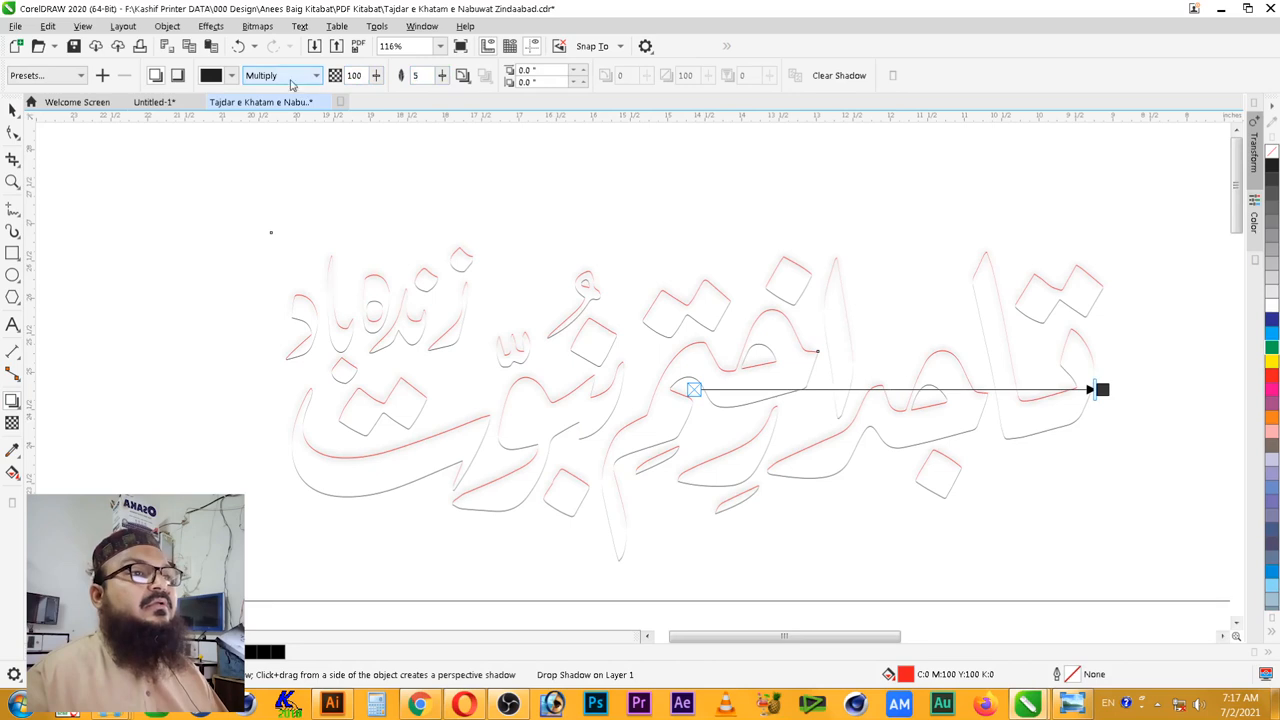
left_click(464, 76)
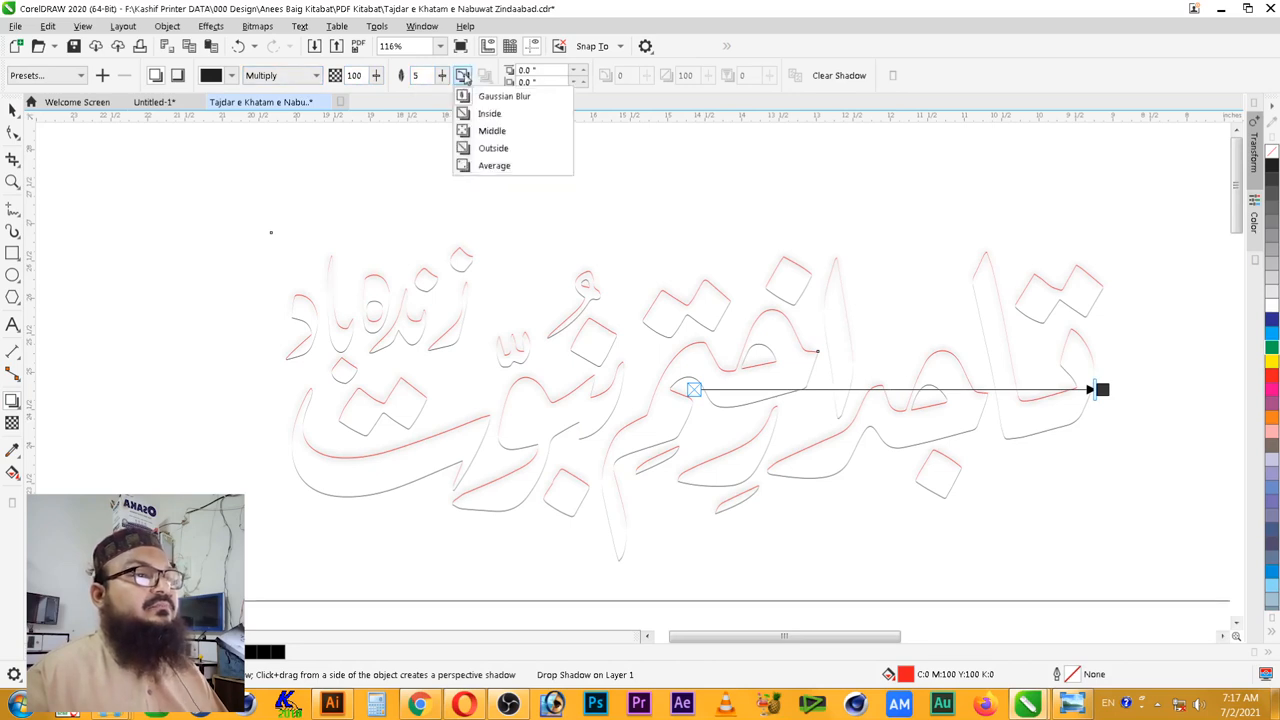
left_click(487, 131)
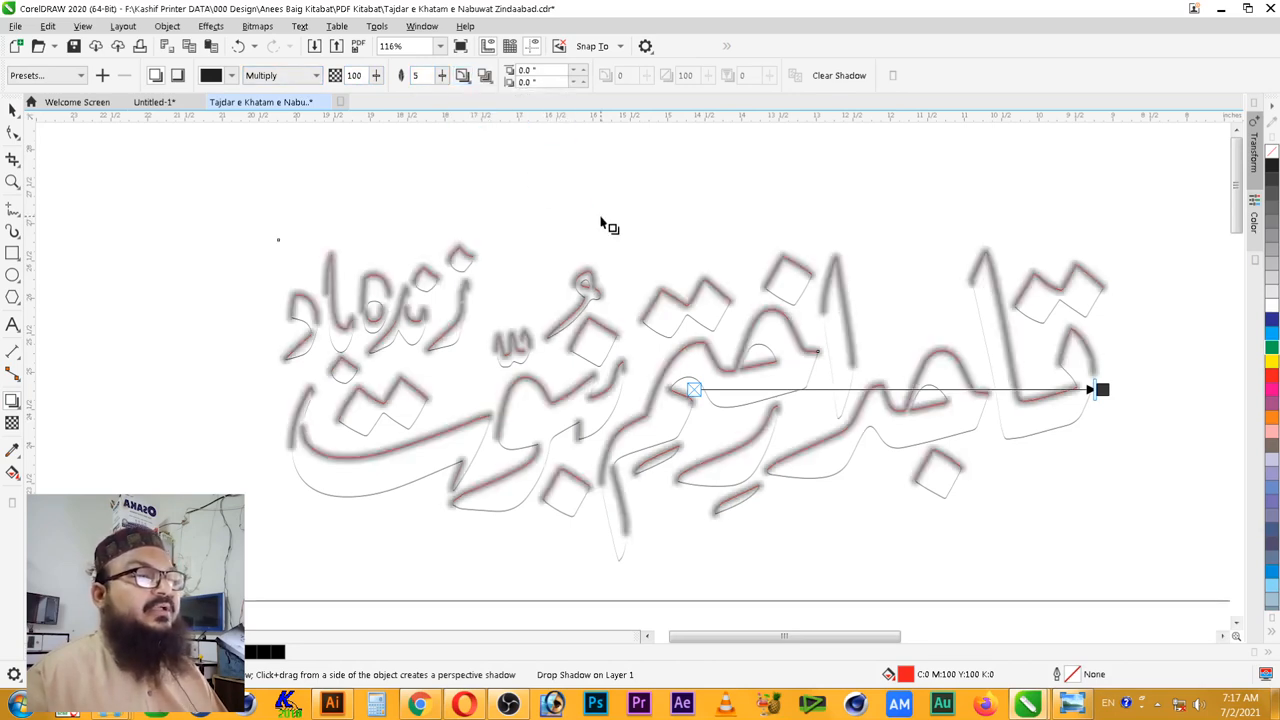
- Try a feathering of 10 on the drop shadow of the red edges
key("F2")
left_click_drag(352, 192, 822, 438)
double_click(418, 77)
type("10")
key("Return")
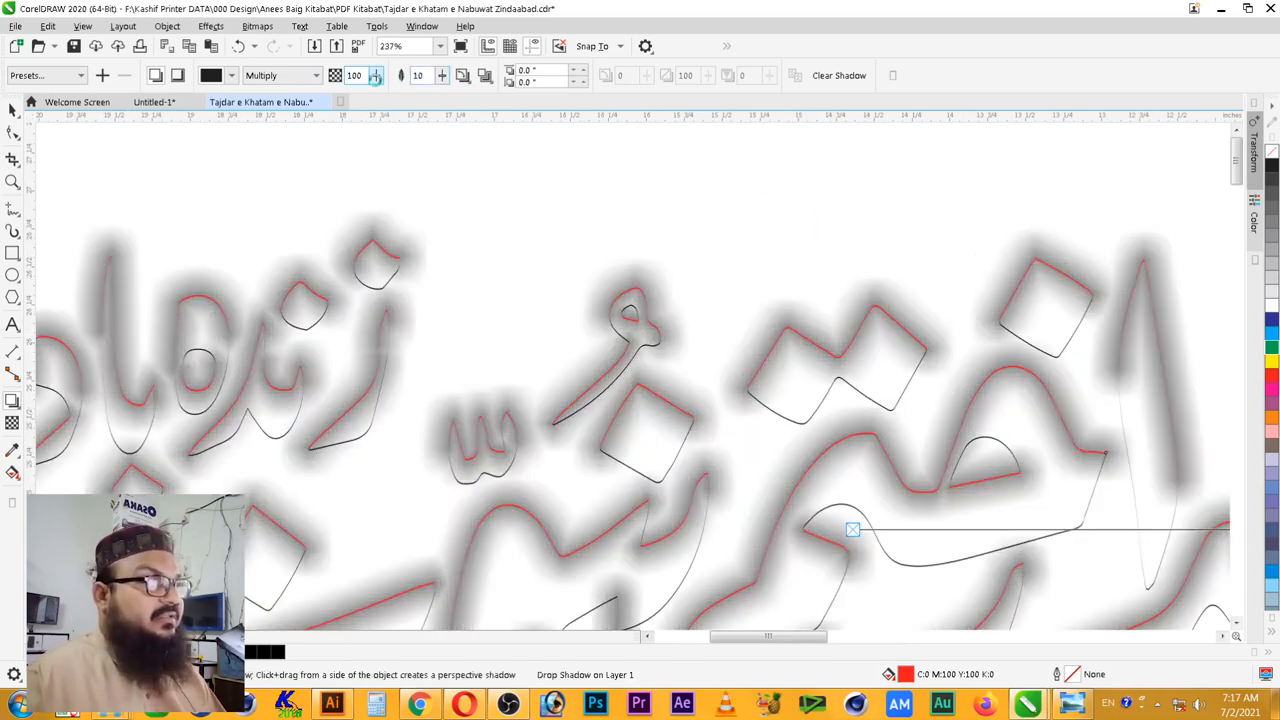
- Set the drop shadow's feathering to 6
double_click(418, 77)
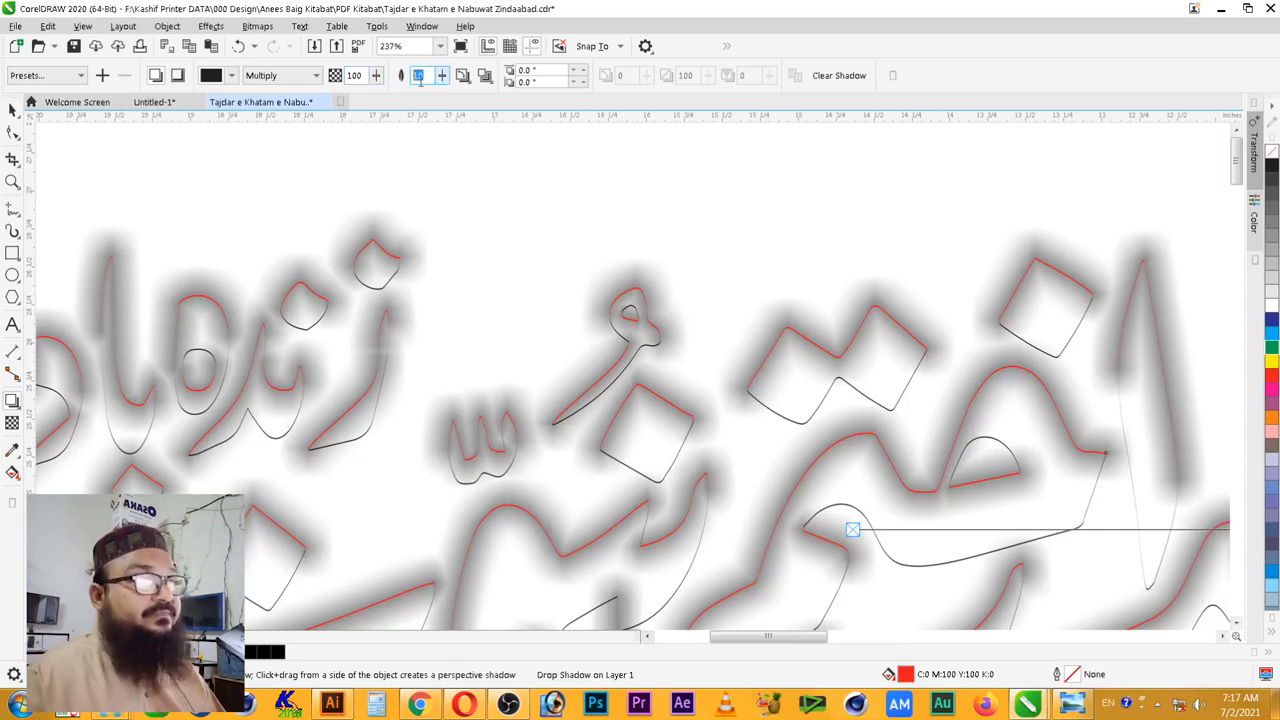
type("6")
key("Return")
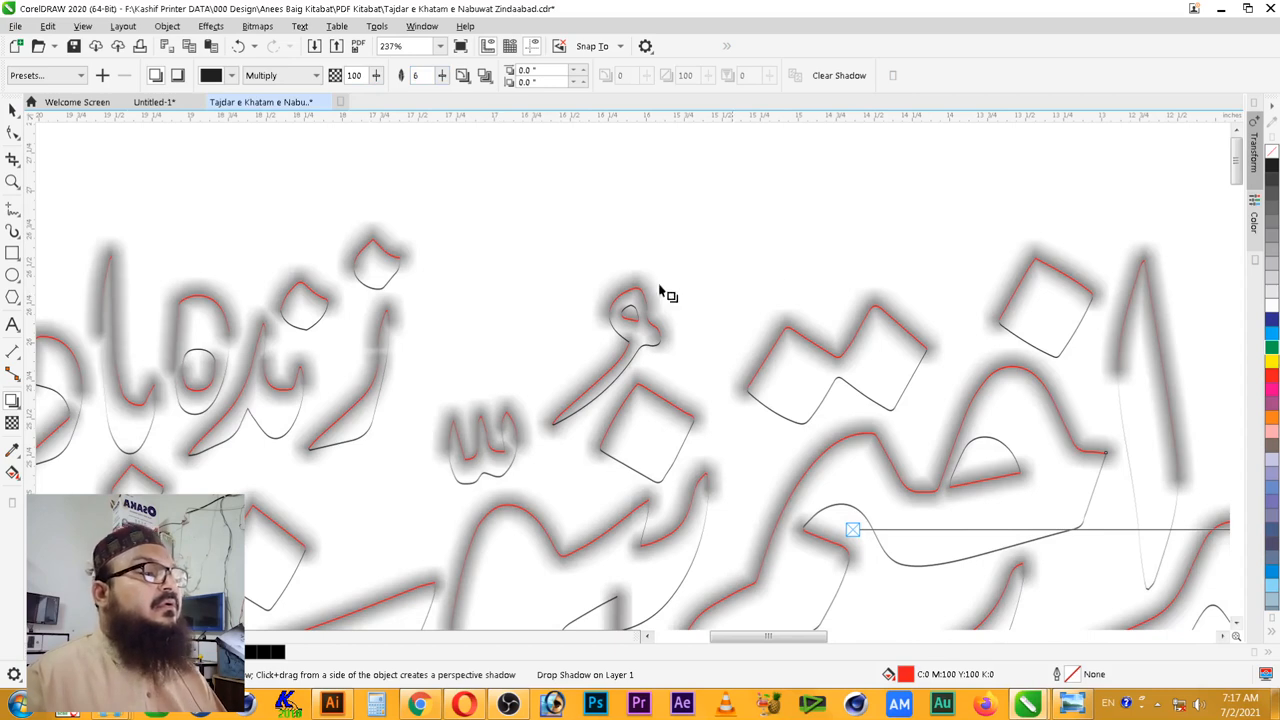
- Change the drop shadow's merge mode to Normal and set its opacity to 70
double_click(355, 76)
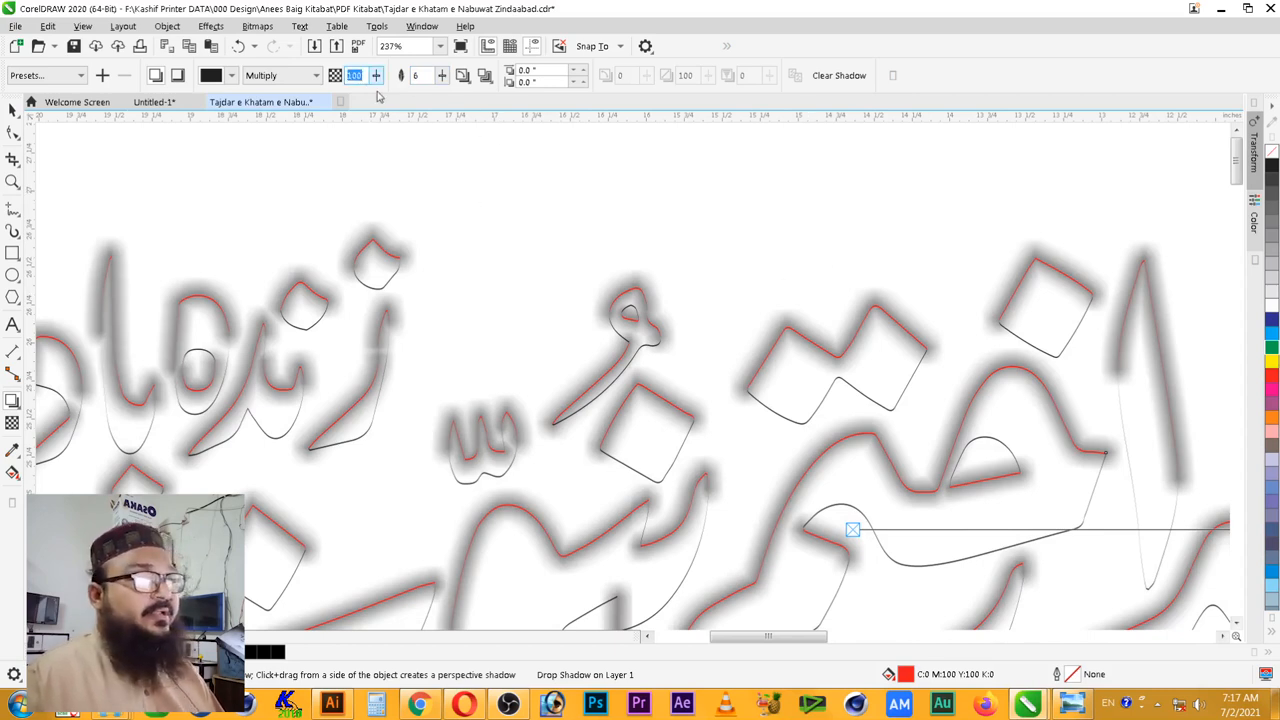
left_click(253, 78)
left_click(255, 82)
left_click(266, 80)
left_click(266, 93)
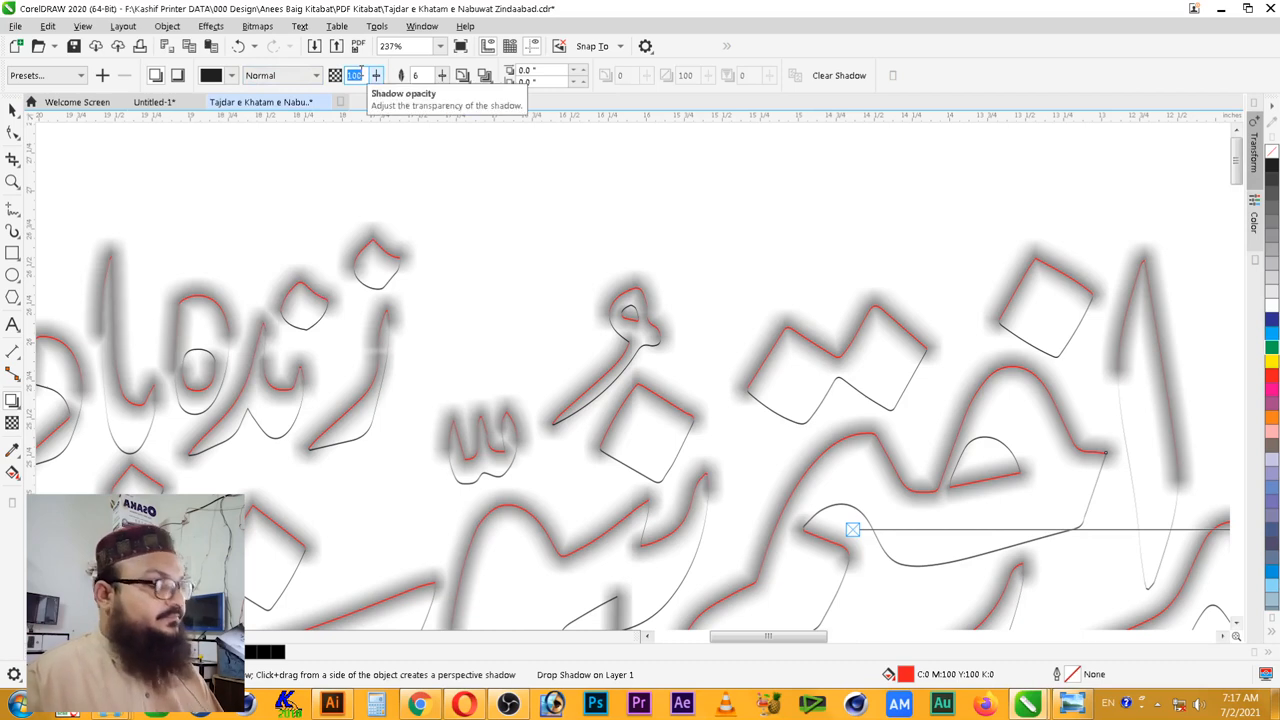
type("70")
key("Return")
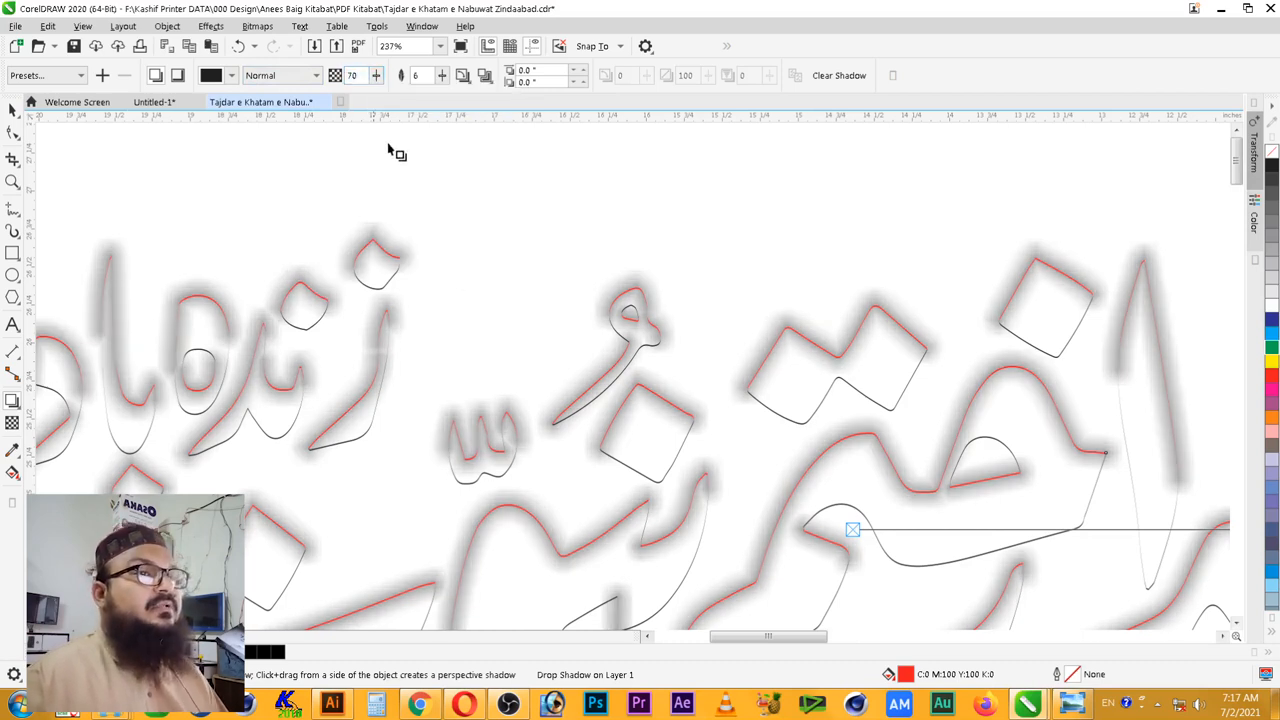
- Break the drop shadow apart from the red upper edges and select the separated shadow
left_click(13, 110)
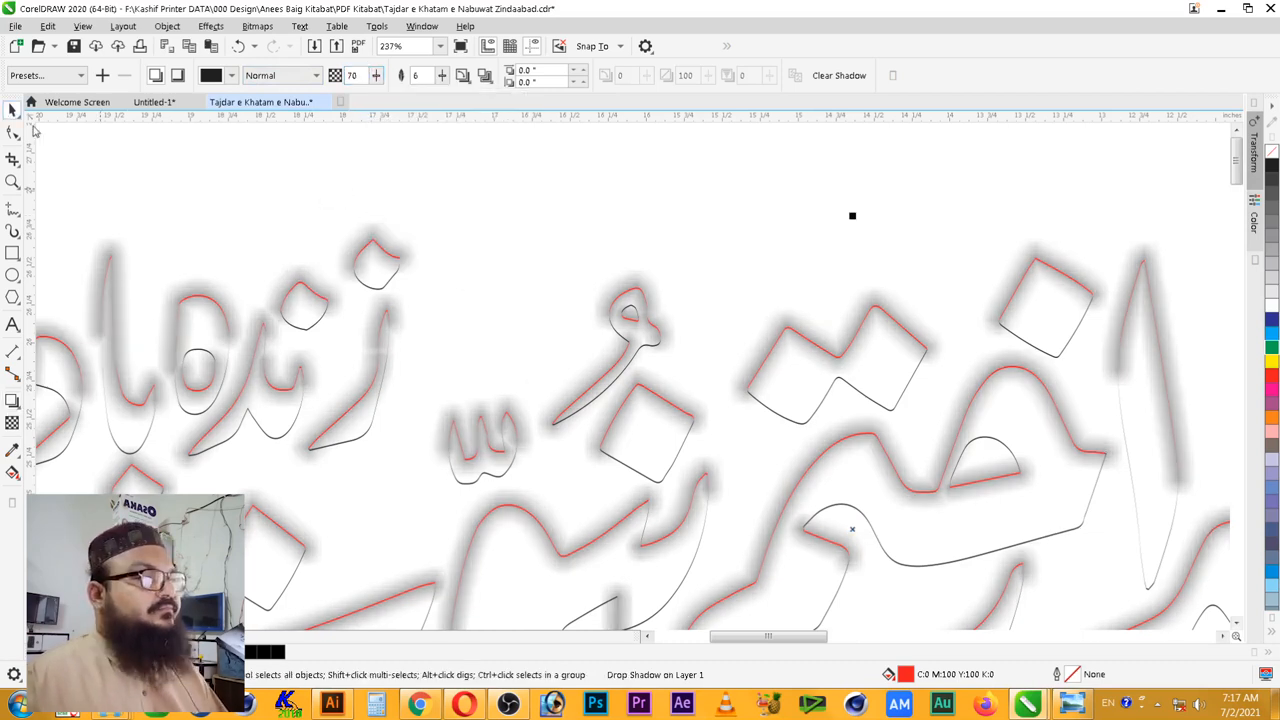
right_click(645, 281)
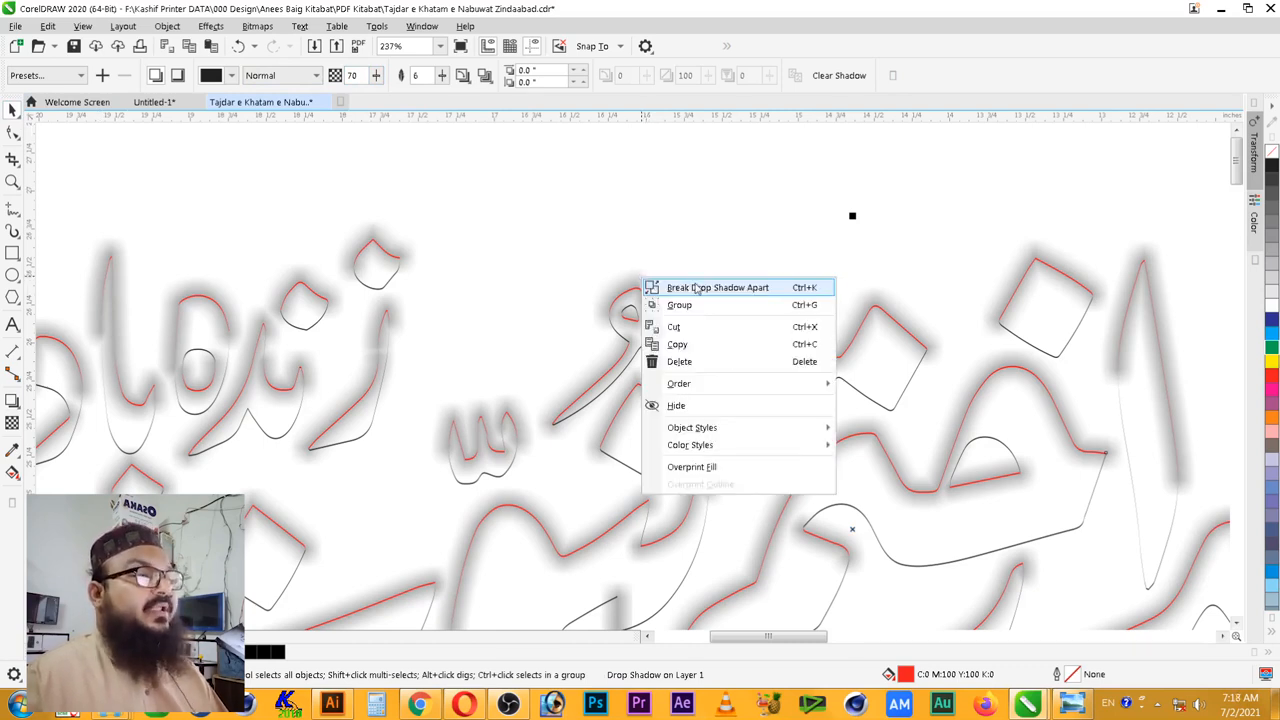
left_click(697, 288)
scroll(694, 295, "down", 1)
key("Escape")
left_click(669, 285)
scroll(680, 298, "down", 1)
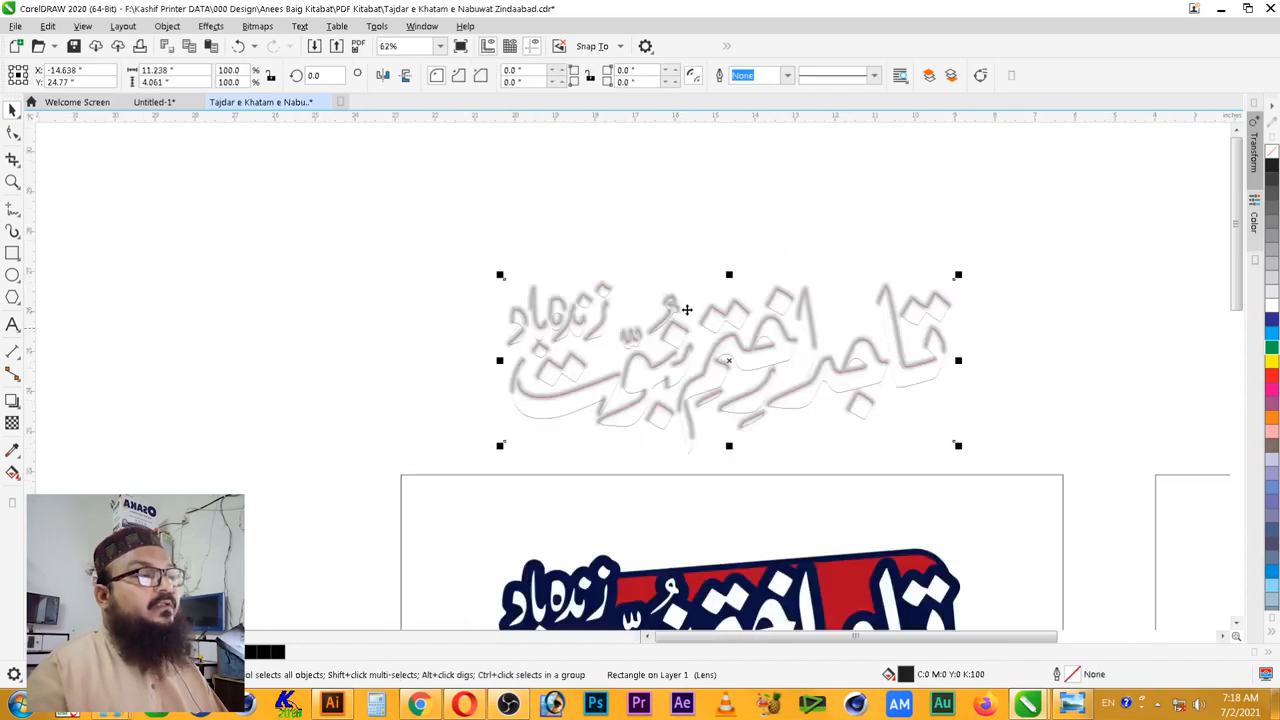
- Undo the break-apart so the drop shadow is attached to the red upper edges
key("z")
left_click_drag(443, 229, 1086, 529)
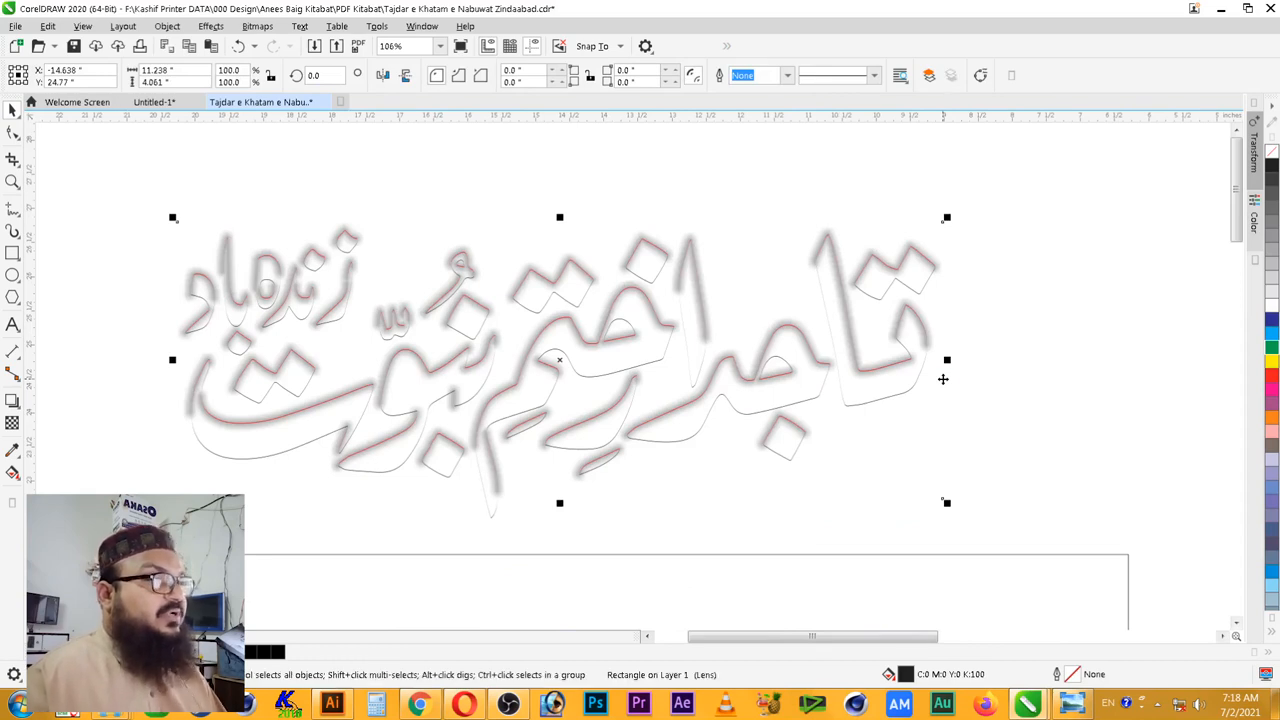
left_click(866, 408)
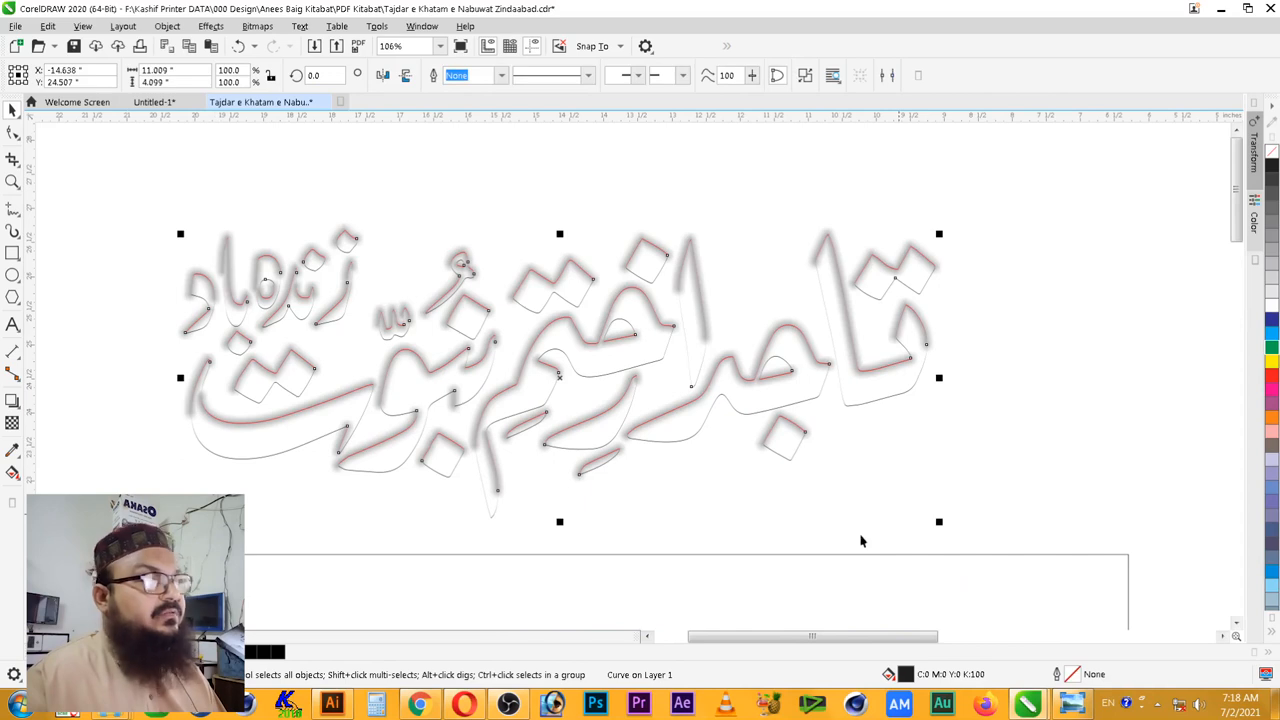
left_click(1021, 364)
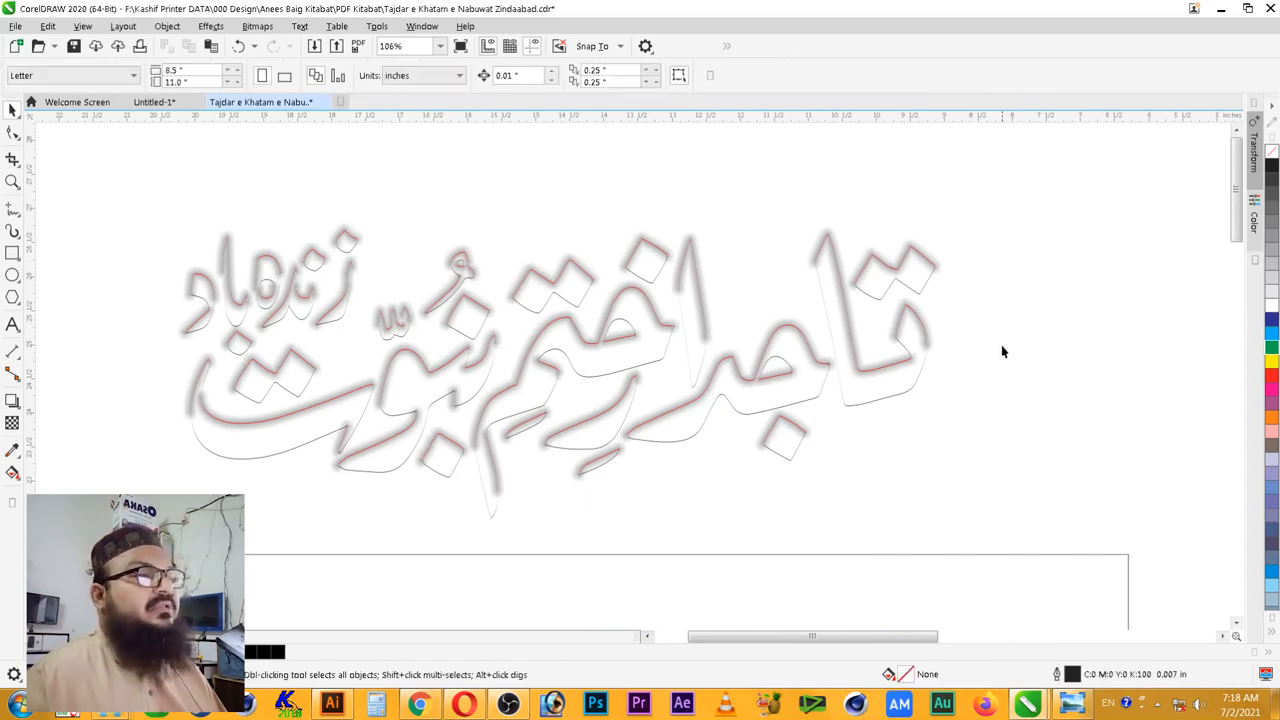
key("ctrl+z")
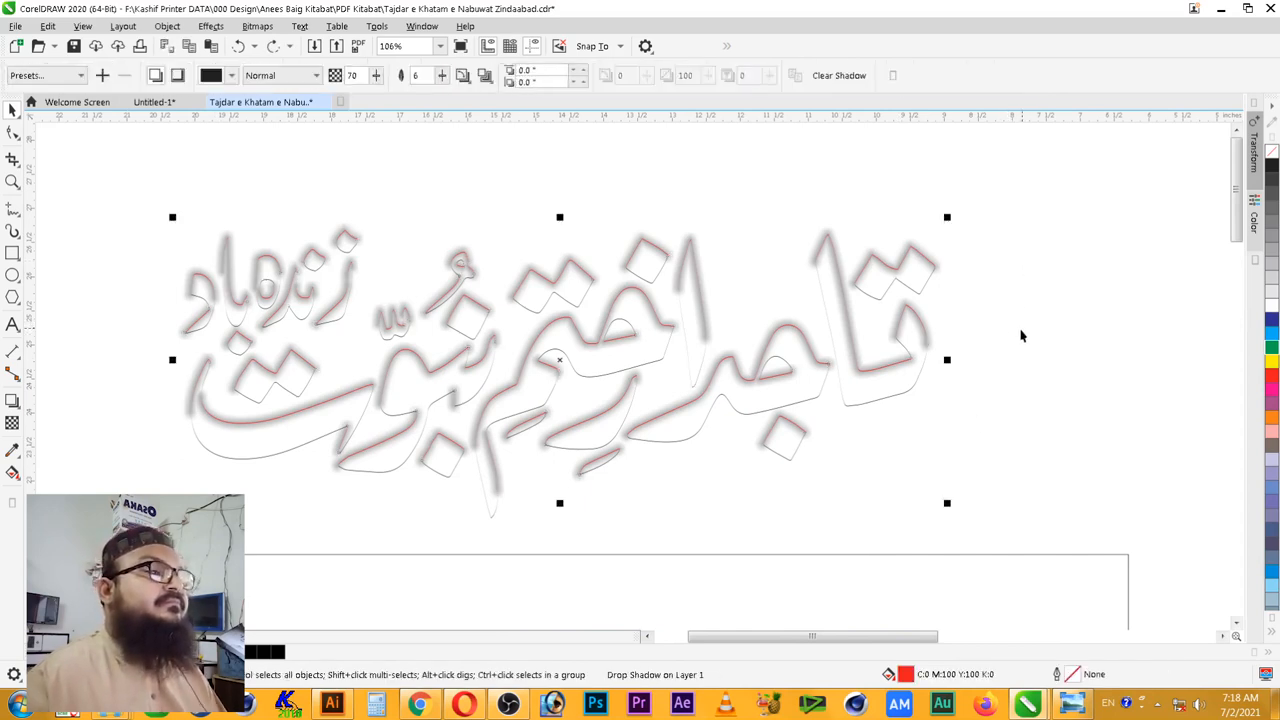
key("Tab")
left_click(970, 306)
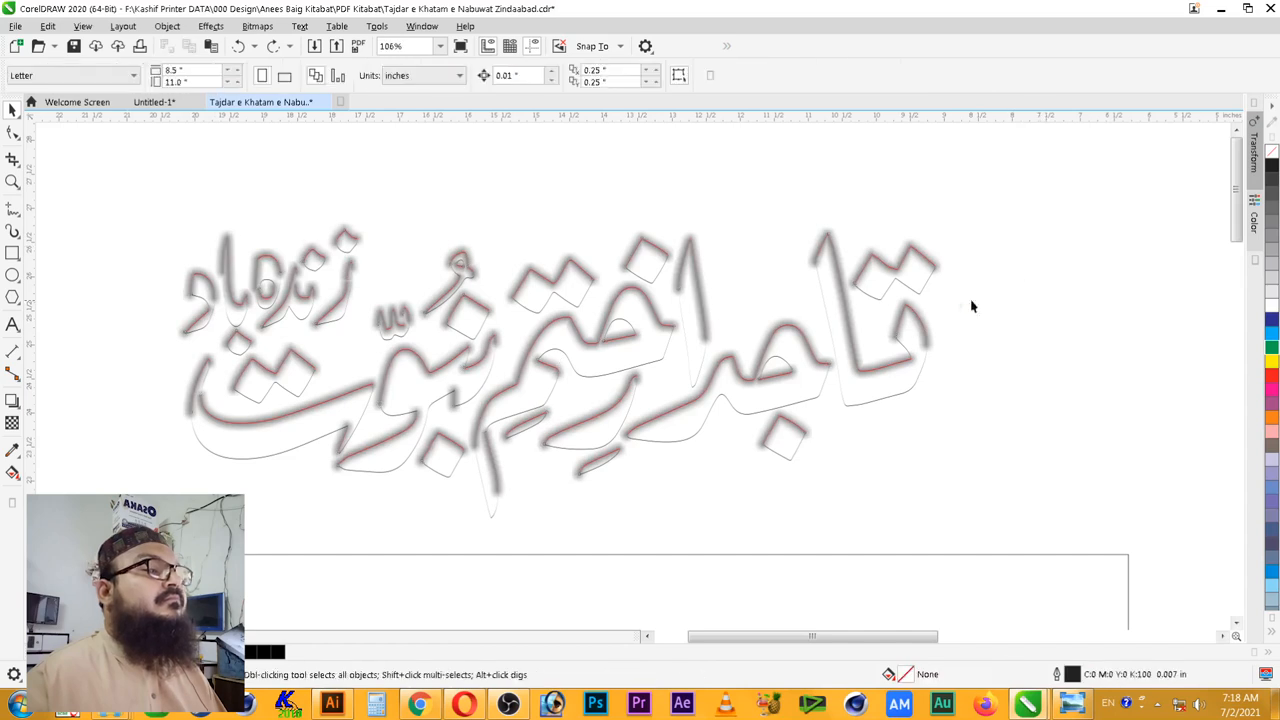
- Give the complete lettering outline a drop shadow with the same settings as the red edges' shadow: Normal mode, opacity 70, feathering 6
left_click(876, 252)
left_click(876, 212)
left_click(852, 250)
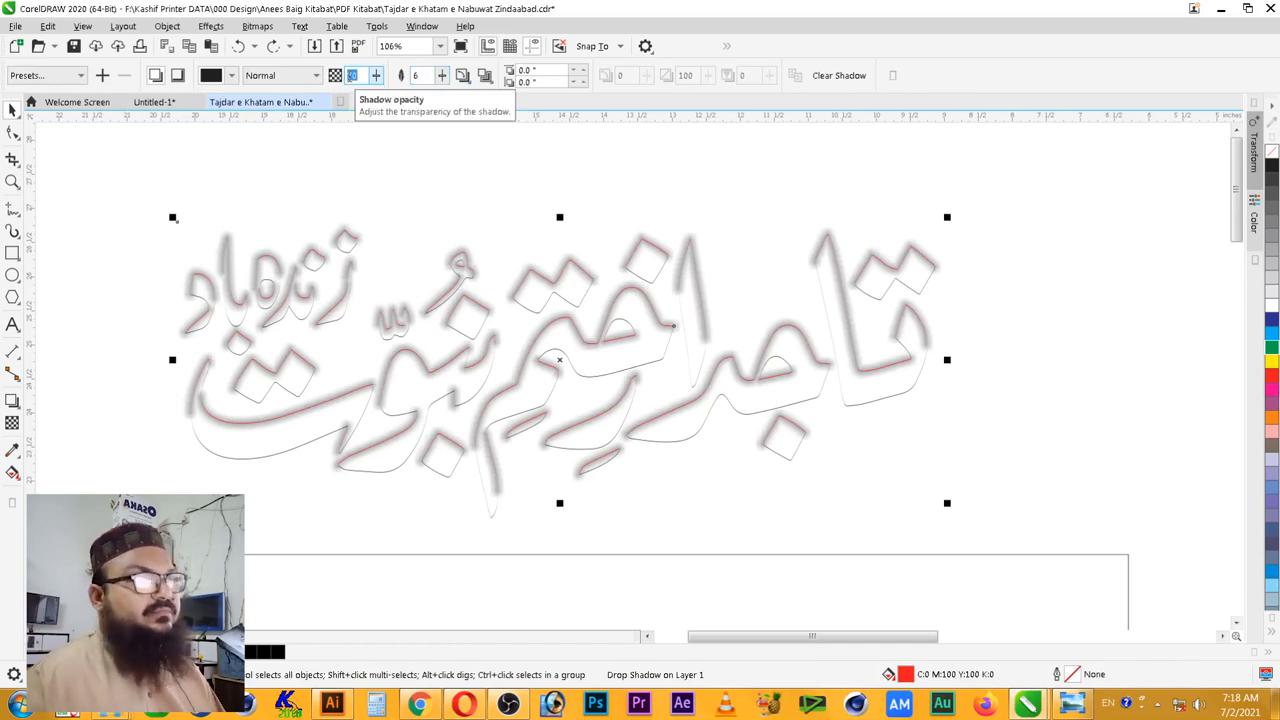
left_click(1001, 236)
key("F2")
left_click_drag(1017, 178, 270, 456)
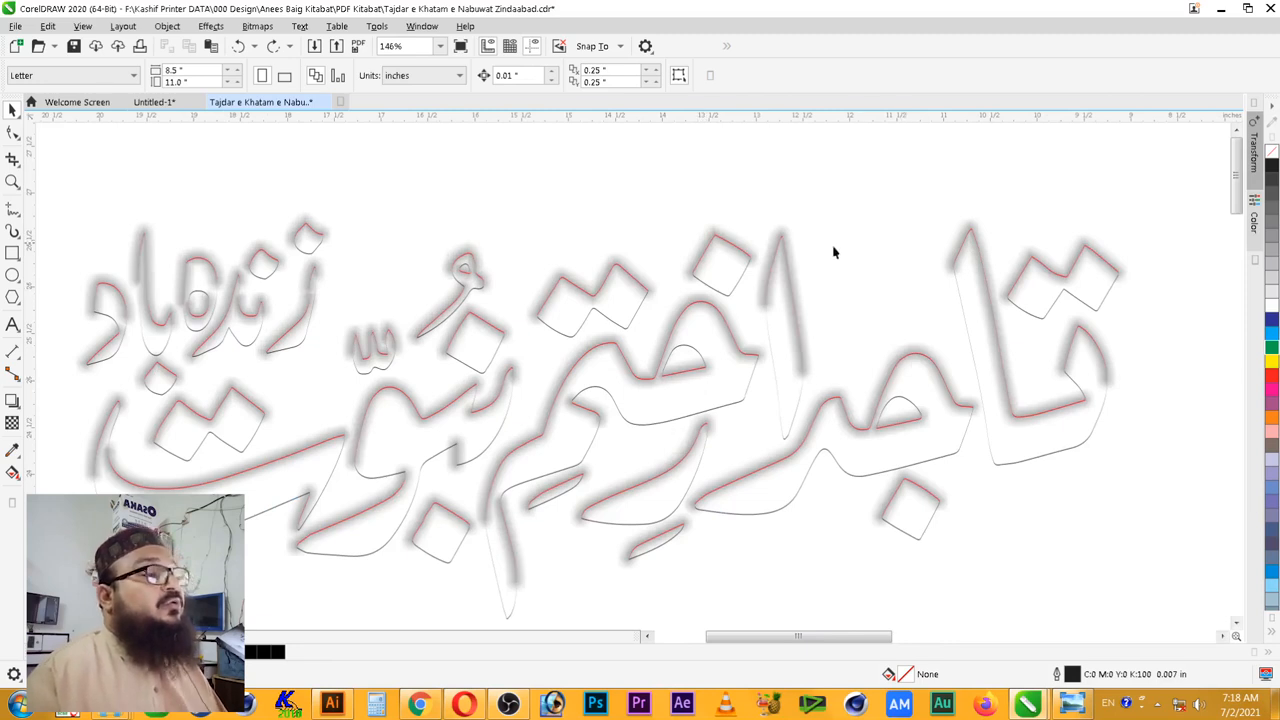
left_click(808, 264)
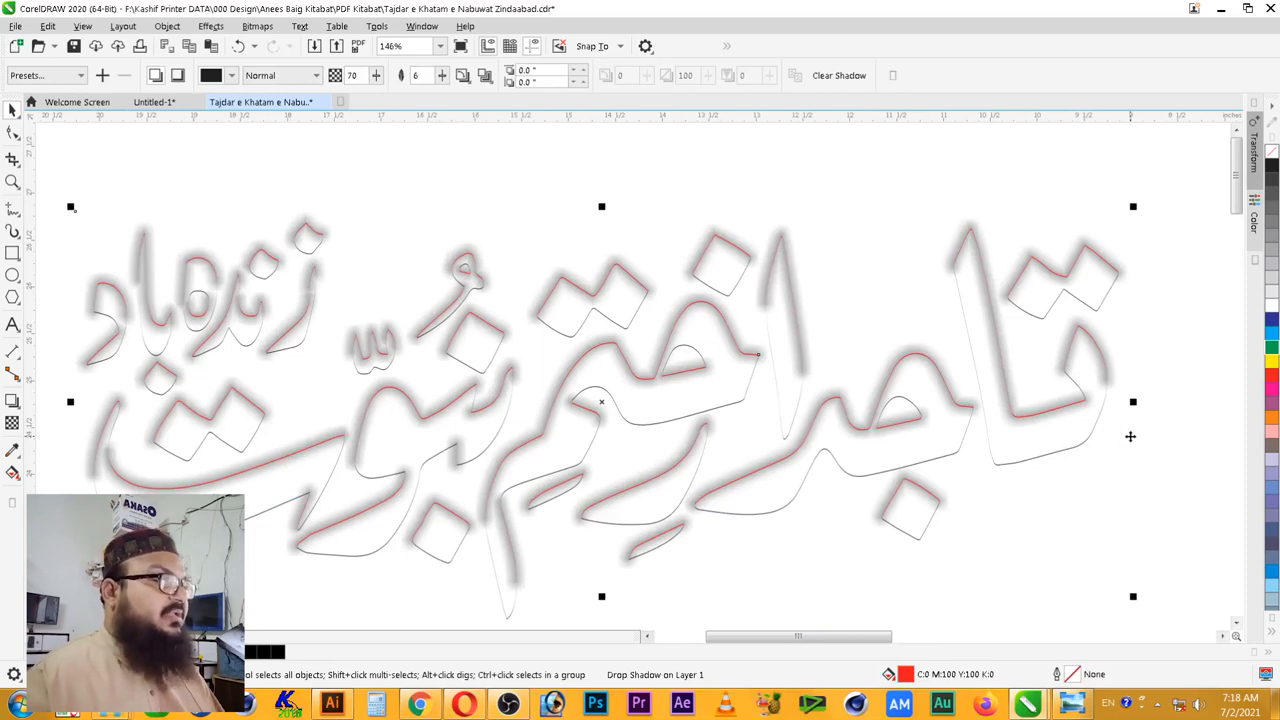
left_click(1118, 447)
left_click(1085, 450)
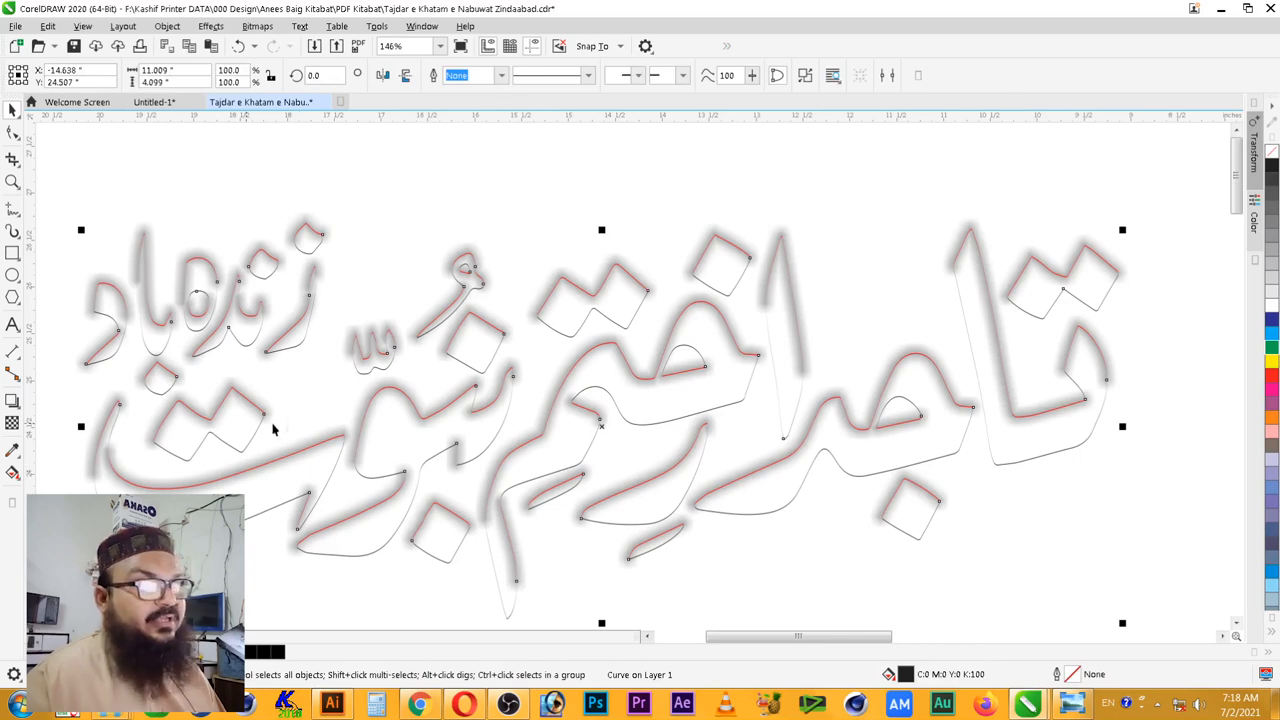
left_click(12, 400)
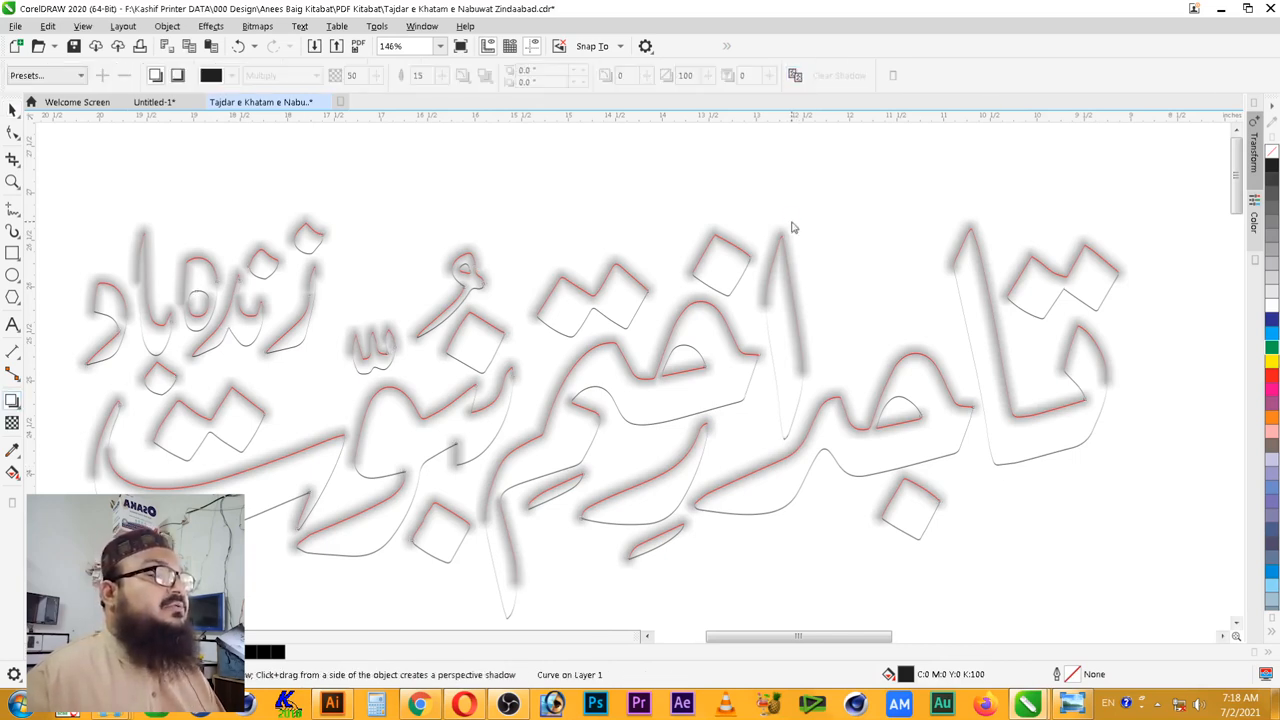
left_click_drag(791, 228, 796, 230)
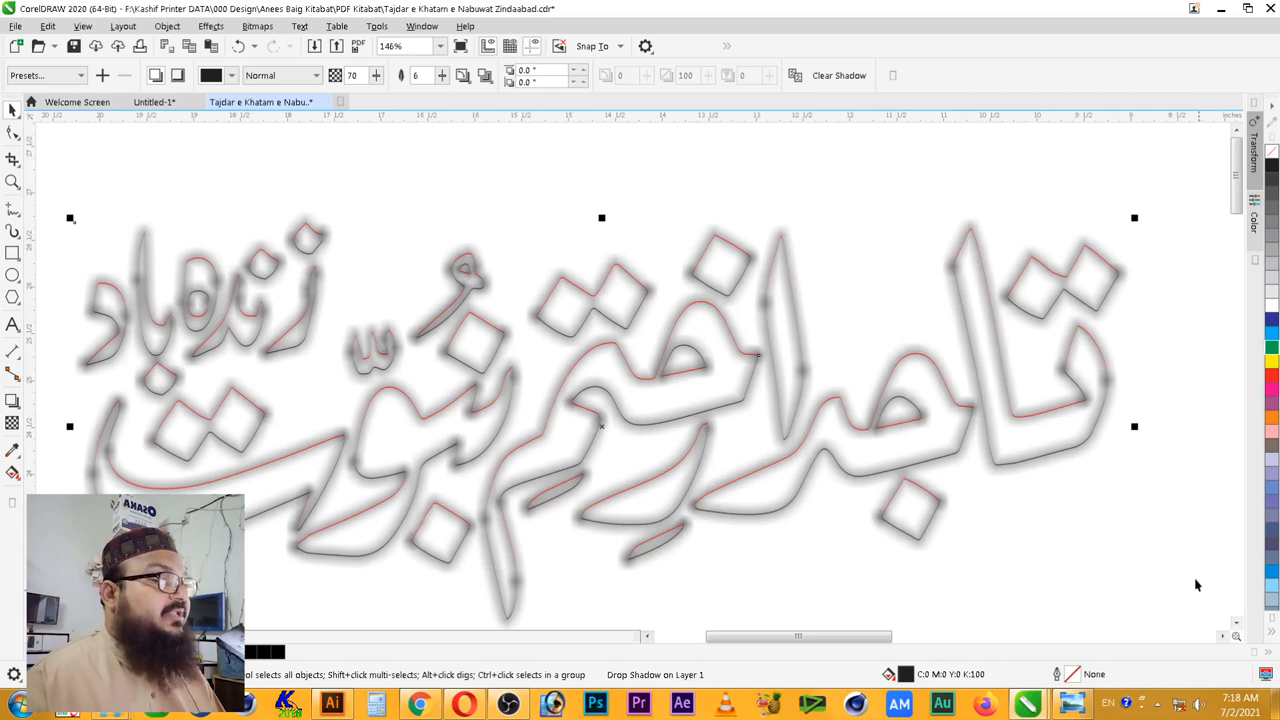
- Set the lettering outline's shadow opacity to 30 and its feathering to 10
double_click(365, 76)
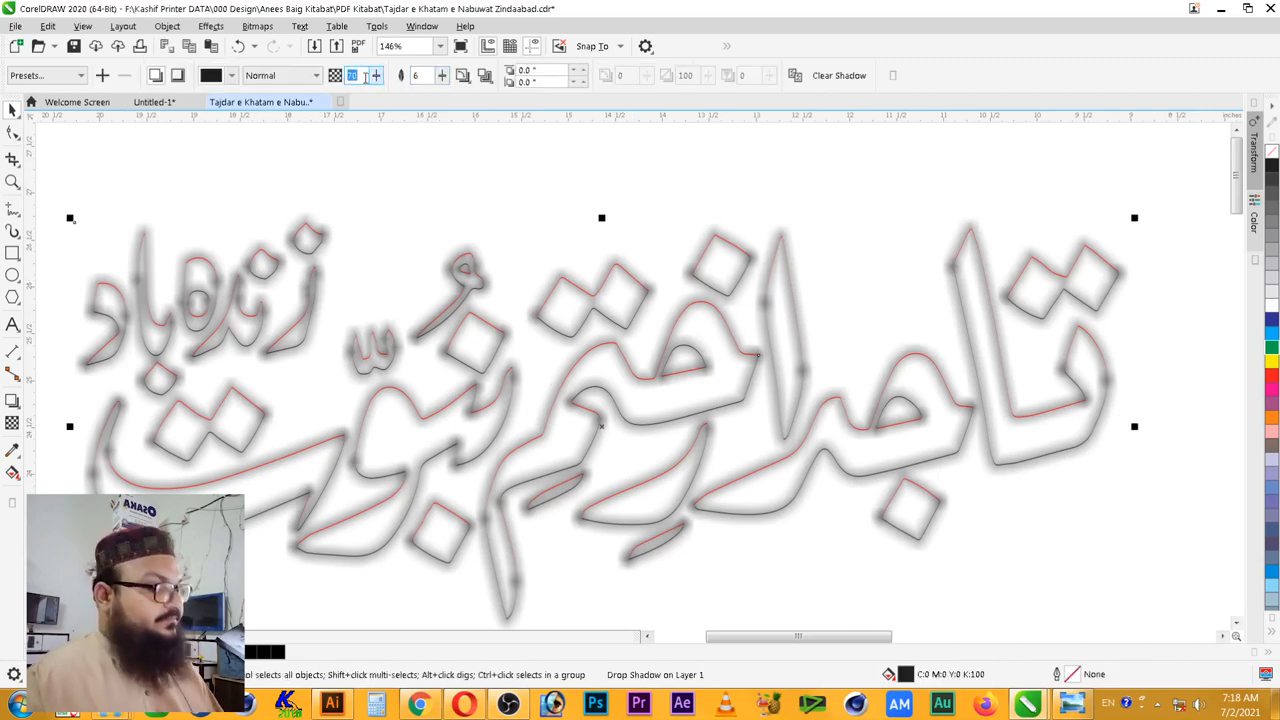
key("Return")
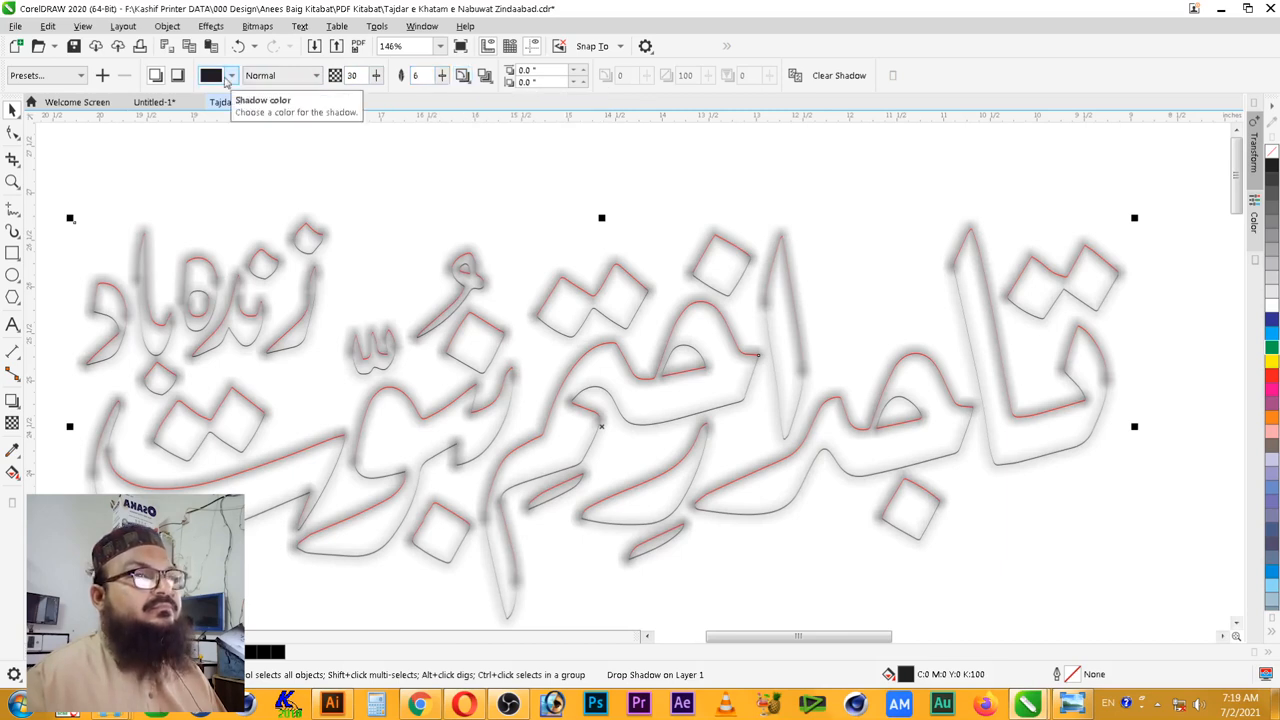
double_click(425, 77)
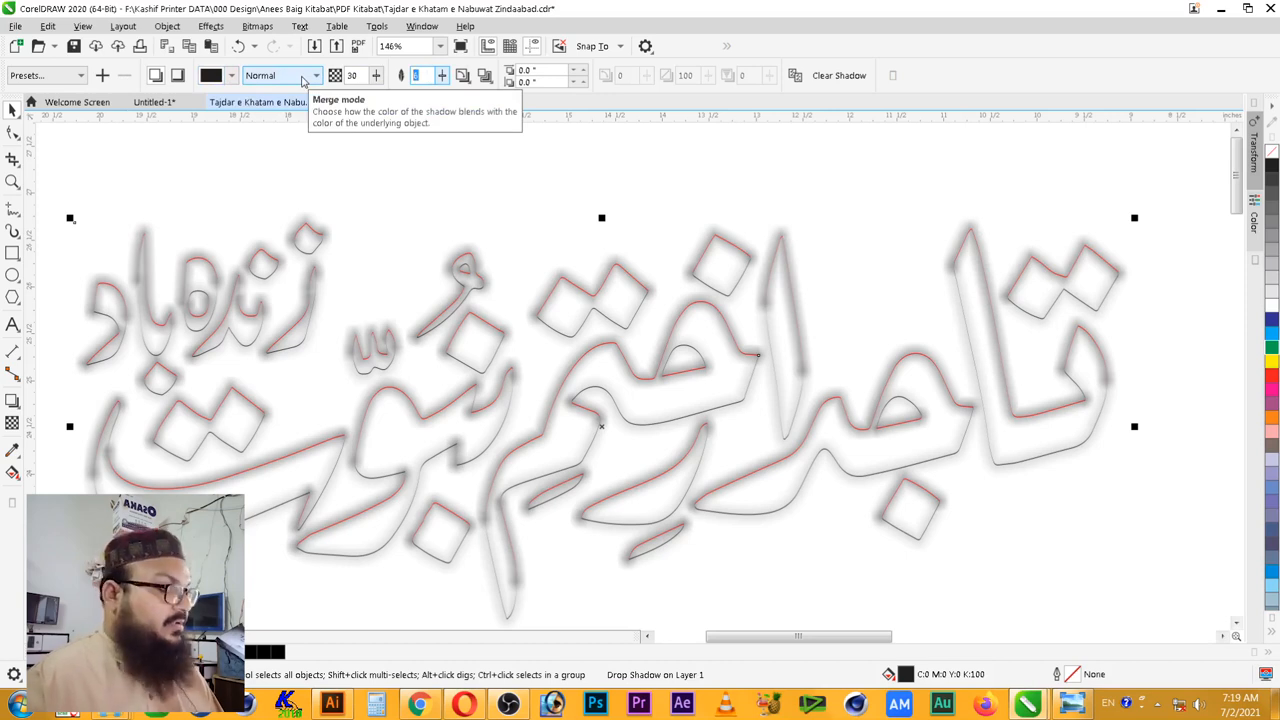
type("10")
key("Return")
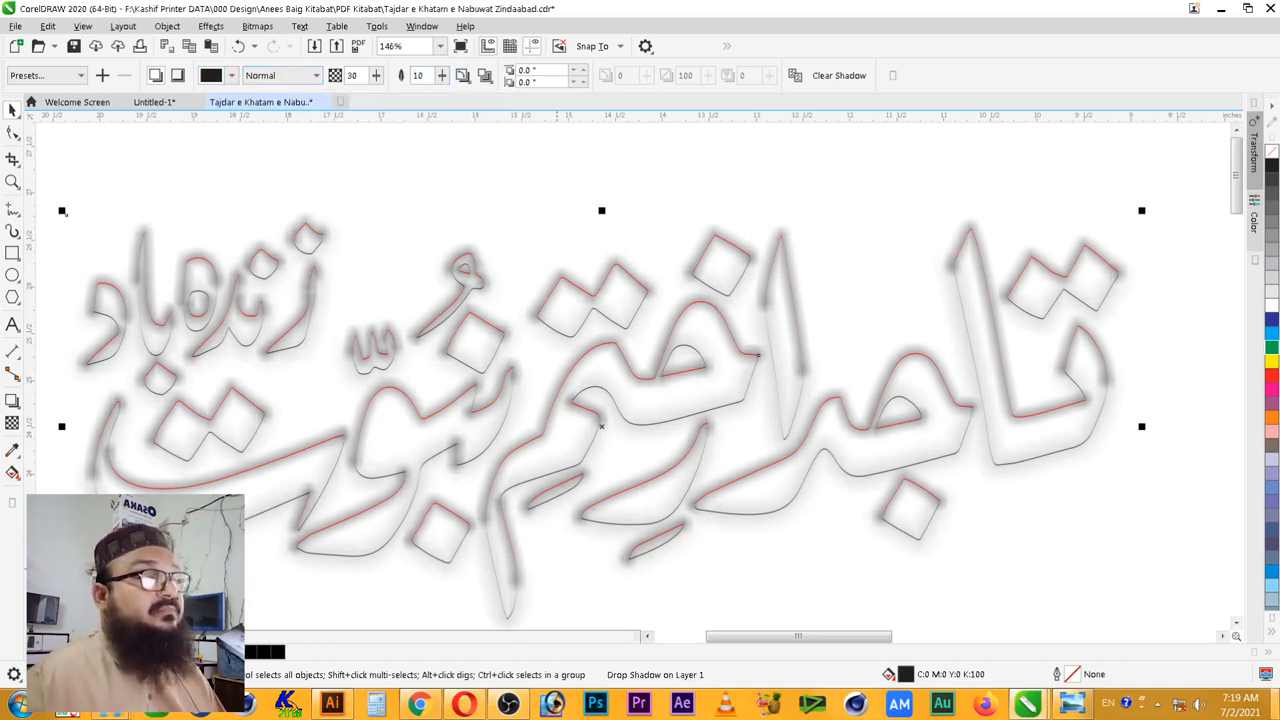
- Break the drop shadow apart from the lettering outline and select the separated shadow
right_click(938, 542)
key("Escape")
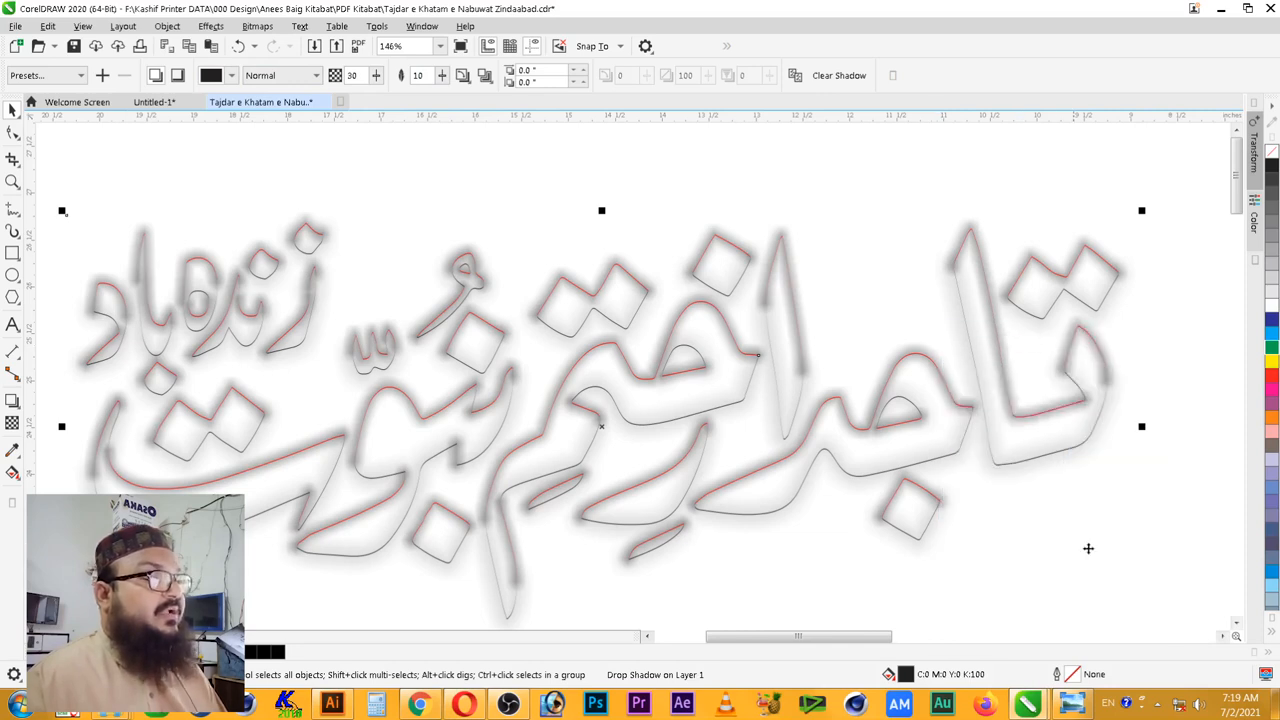
left_click_drag(918, 546, 923, 543)
key("ctrl+z")
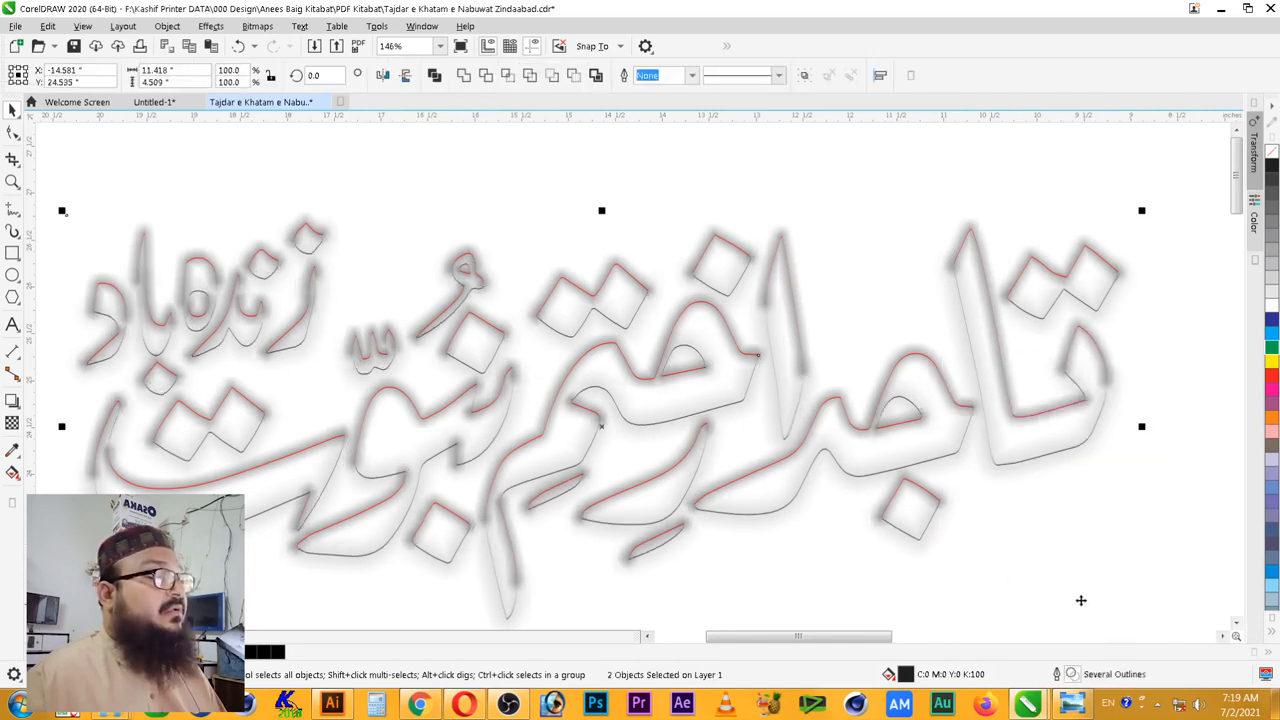
left_click(942, 546)
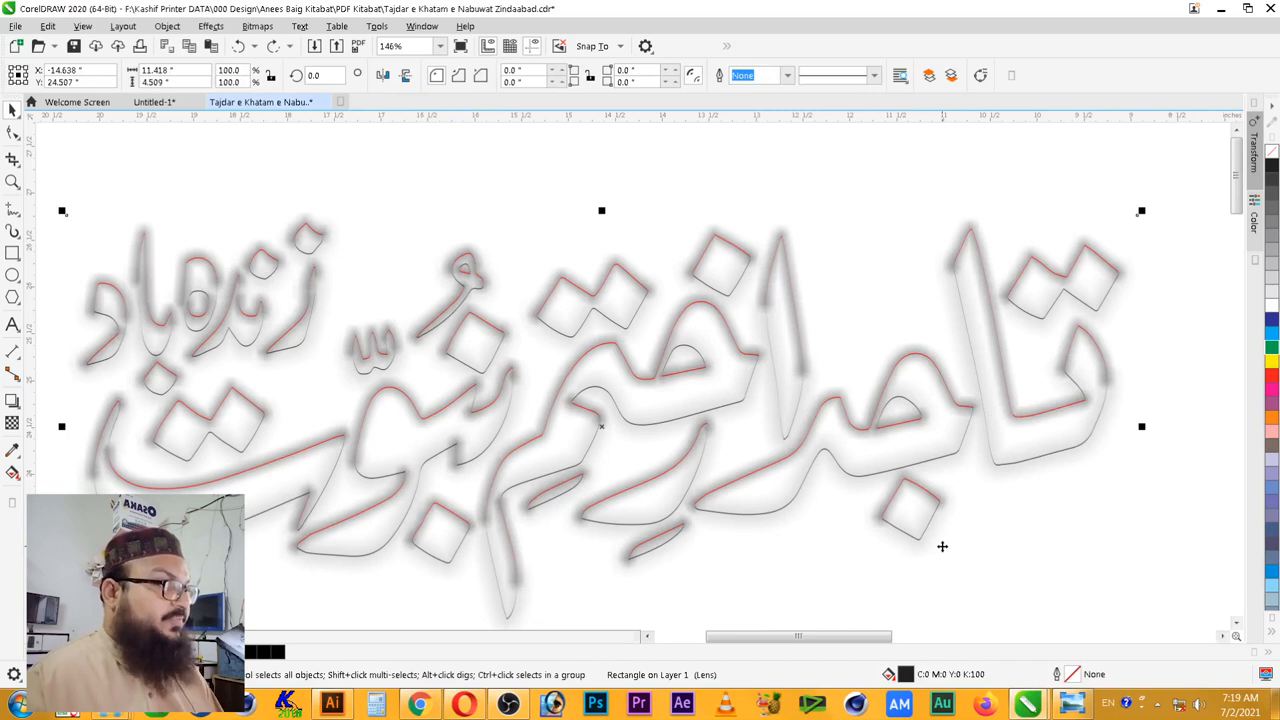
- Break the drop shadow apart from the red upper edges and select the separated shadow
right_click(975, 222)
left_click(1006, 226)
left_click(999, 186)
left_click(977, 220)
scroll(1004, 303, "down", 2)
key("F2")
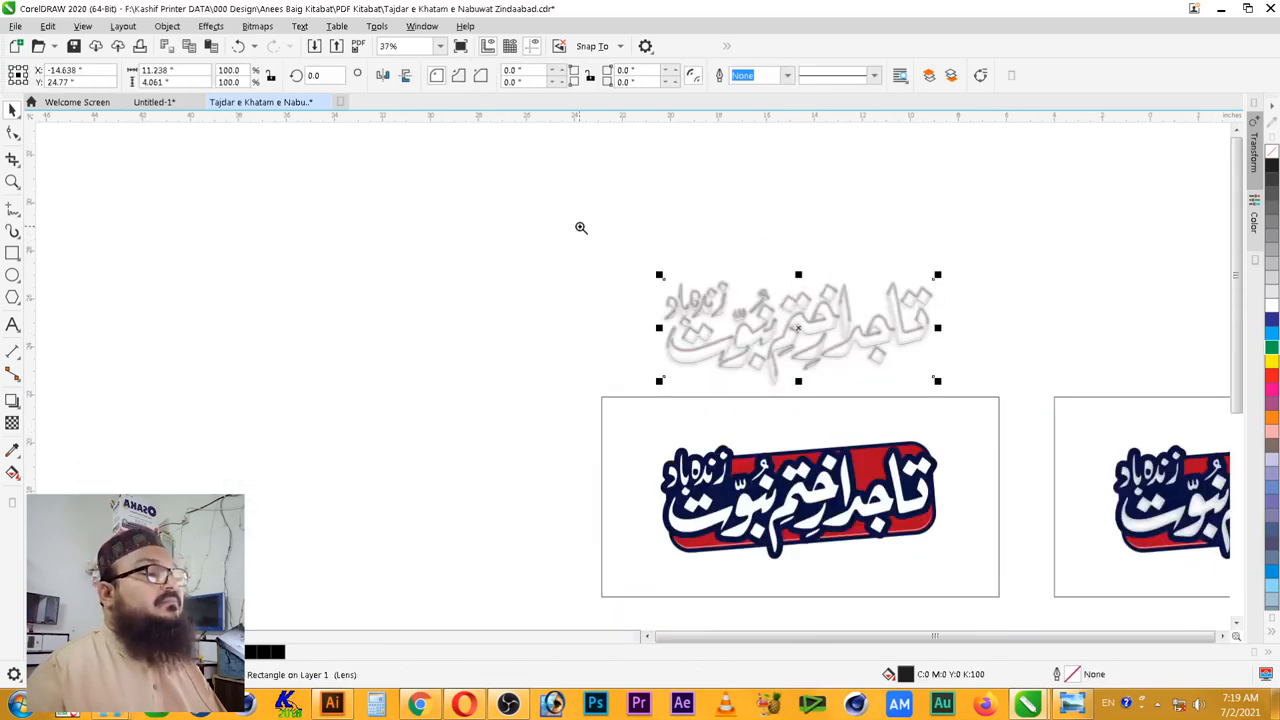
left_click_drag(581, 228, 1131, 466)
- Select both separated shadows, move them clear of their source outlines and group them
left_click(896, 280)
left_click(725, 241)
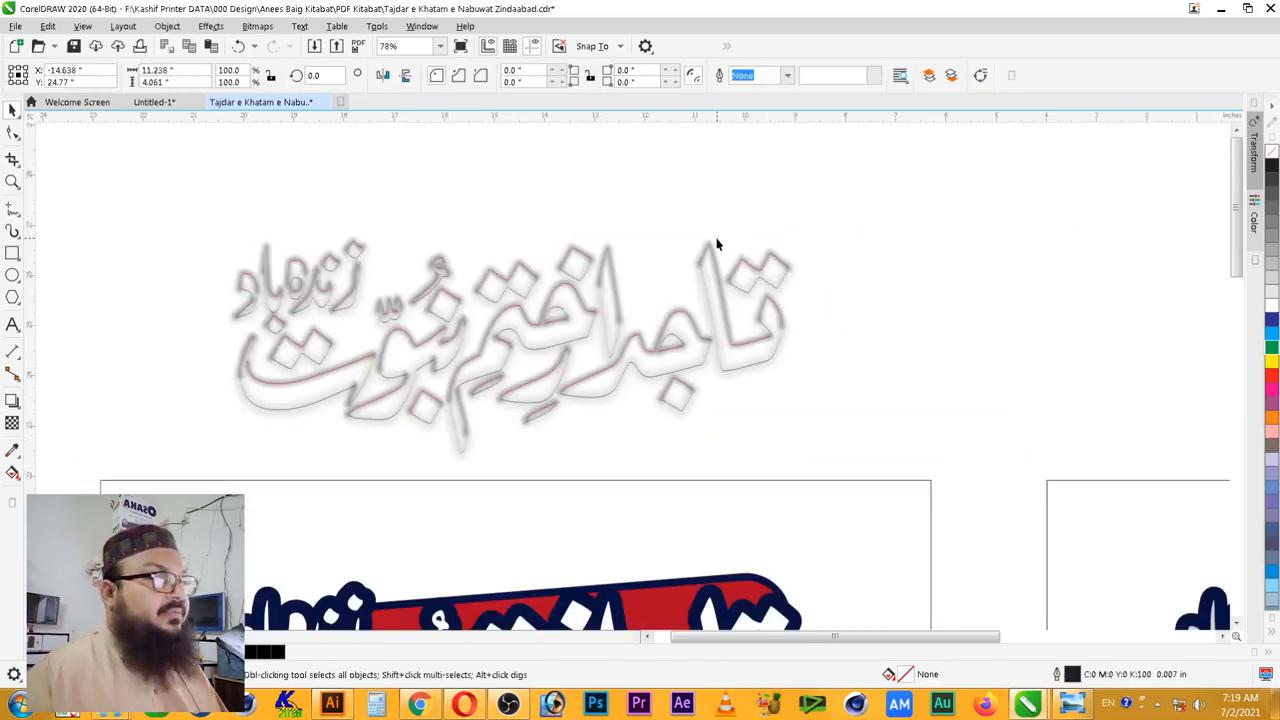
left_click(740, 447, "shift")
left_click_drag(732, 444, 1044, 444)
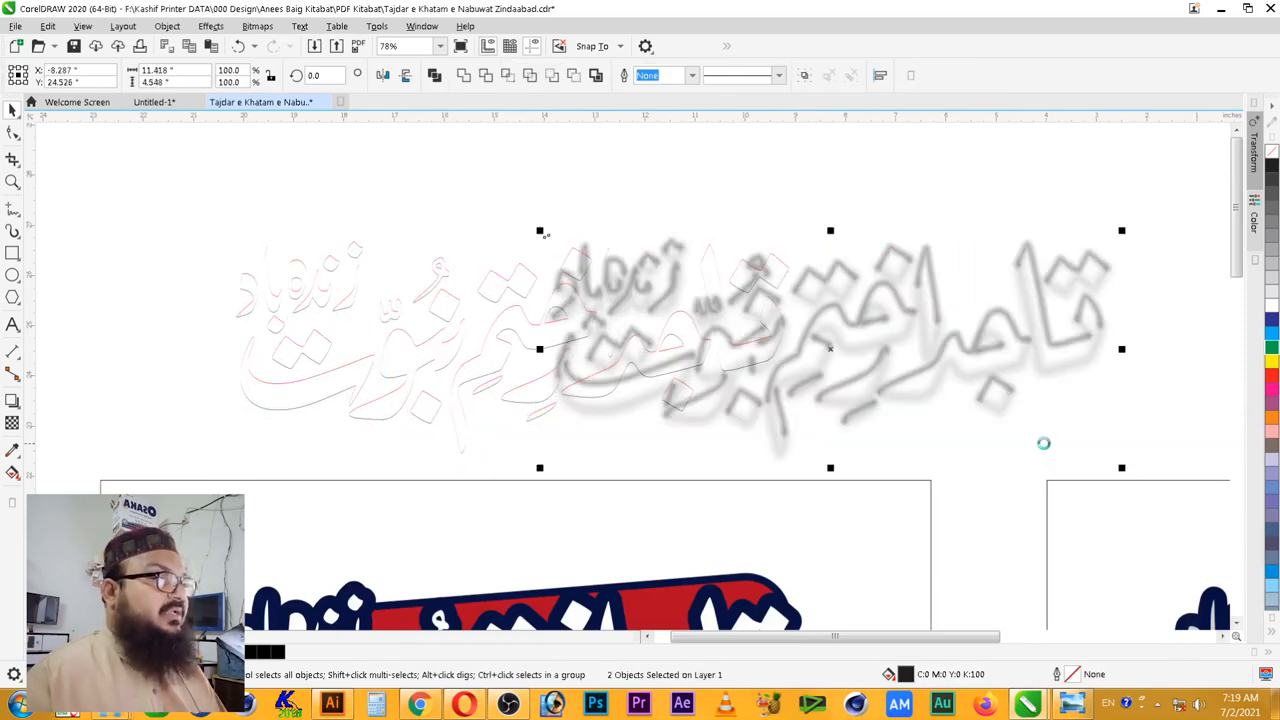
key("ctrl+g")
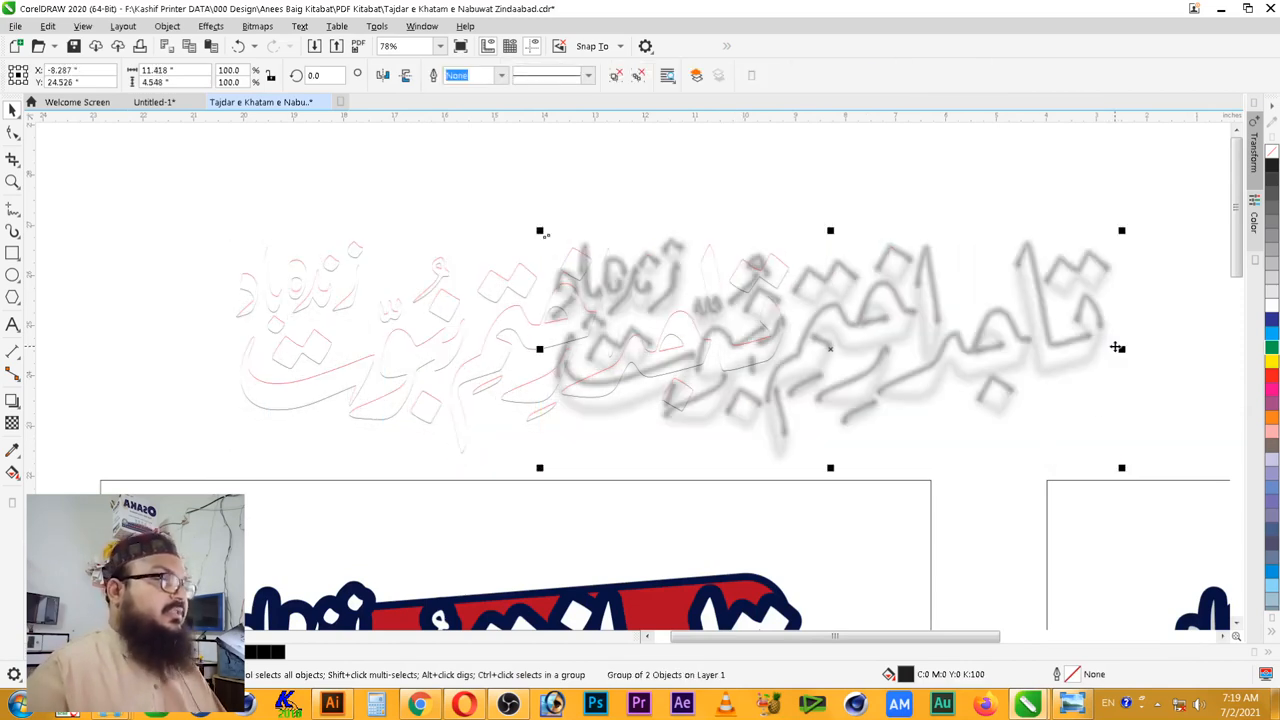
- Align the shadow group centrally over the white lettering of the first logo
scroll(1116, 350, "down", 3)
scroll(1046, 425, "up", 2)
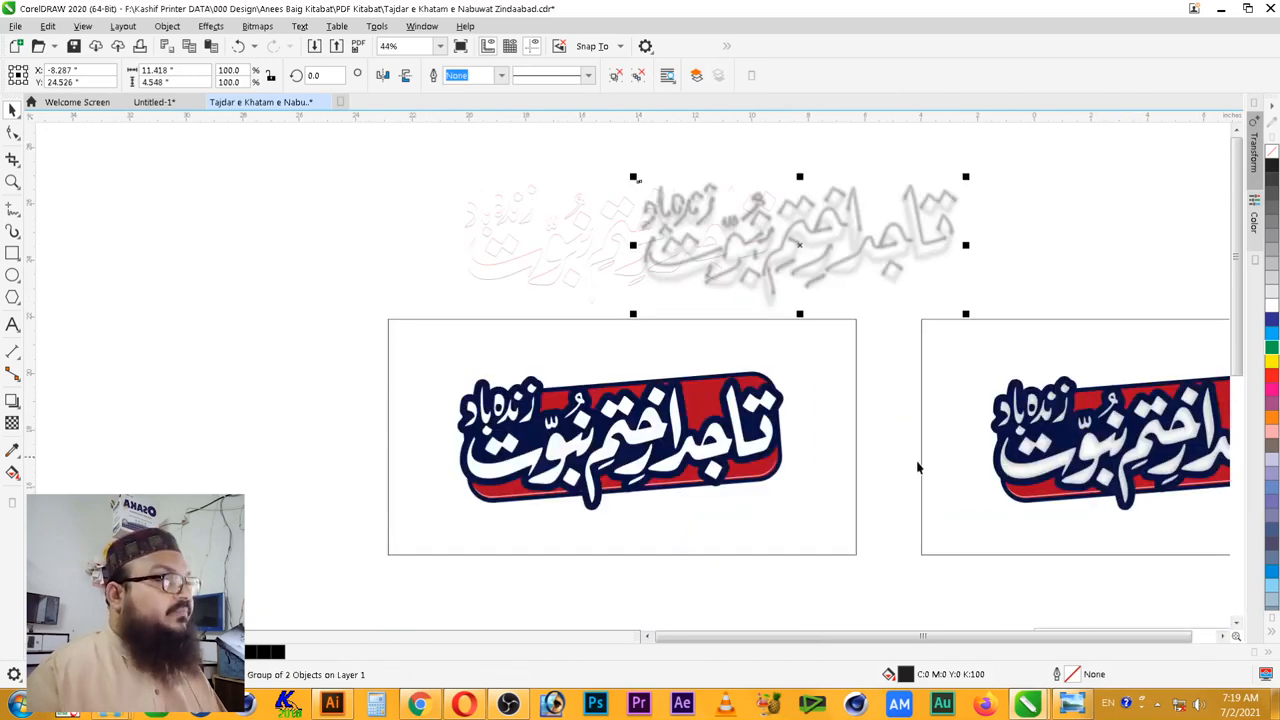
left_click(750, 455)
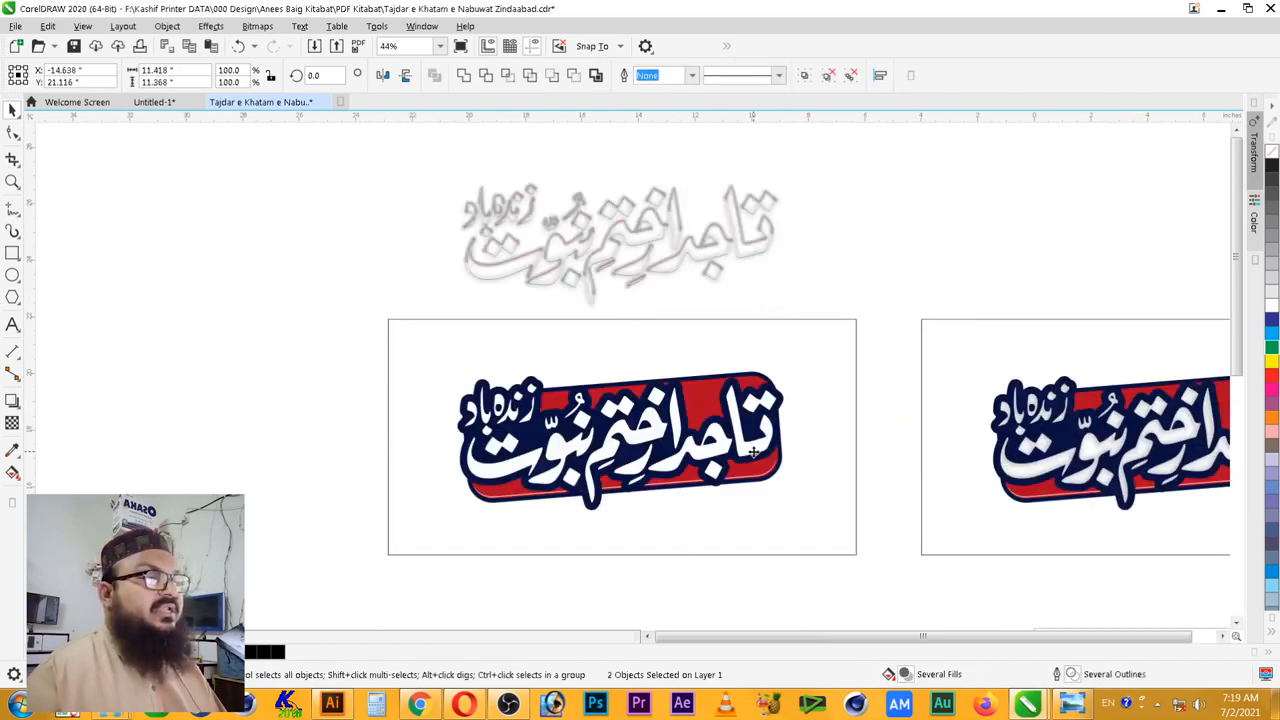
scroll(750, 478, "up", 2)
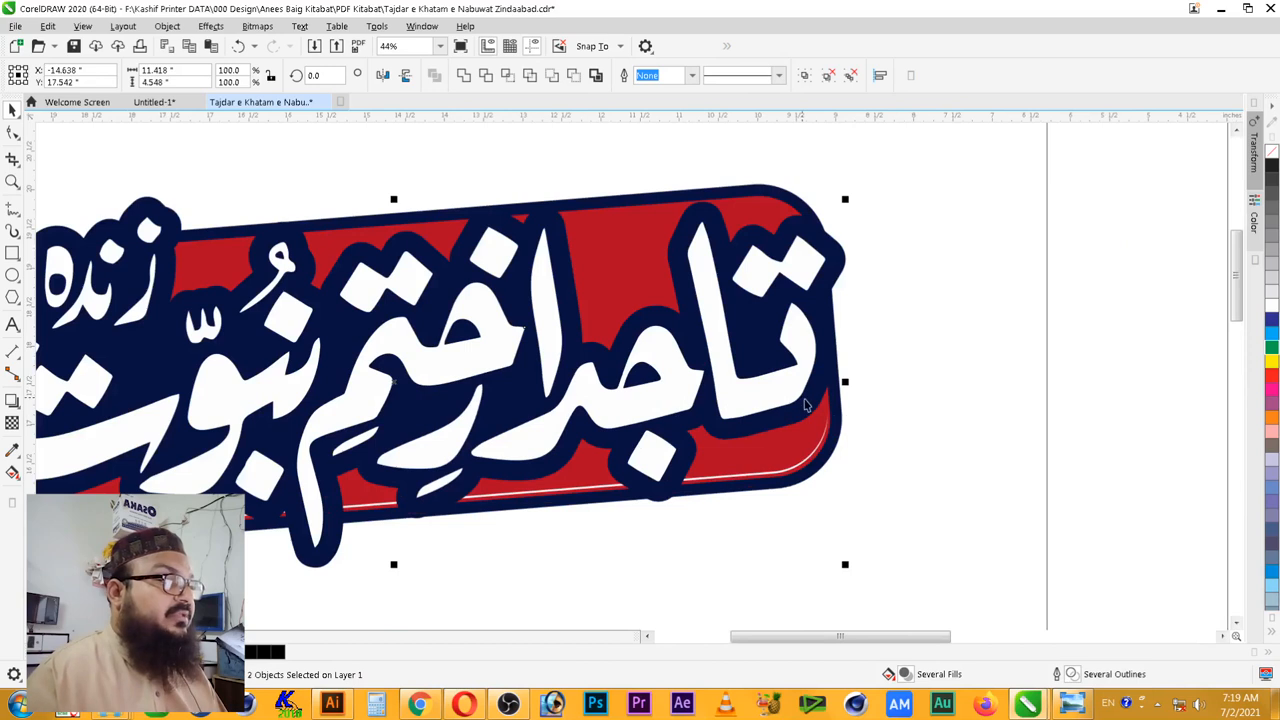
key("ctrl+g")
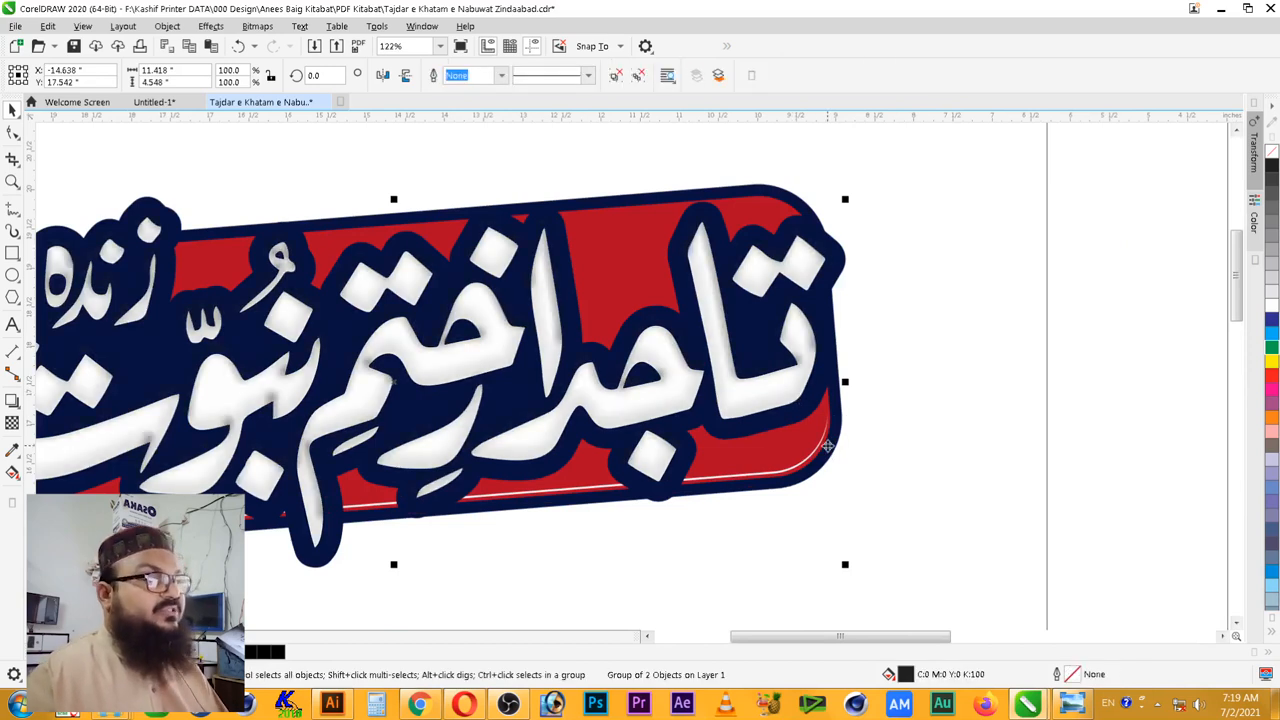
- Nudge the shadow group slightly down over the white lettering and send it behind the logo
scroll(860, 470, "up", 2)
key("Escape")
left_click(744, 402)
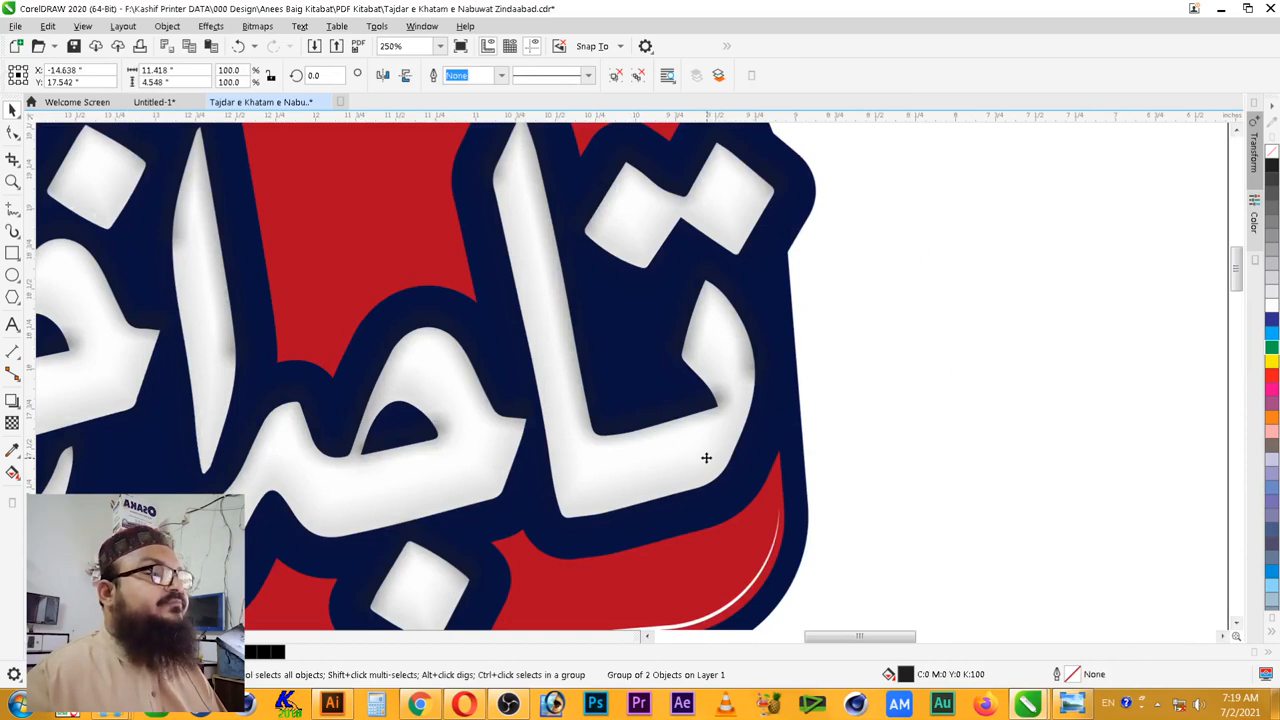
mouse_move(700, 456)
left_mouse_down()
mouse_move(689, 471)
mouse_move(680, 463)
left_mouse_up()
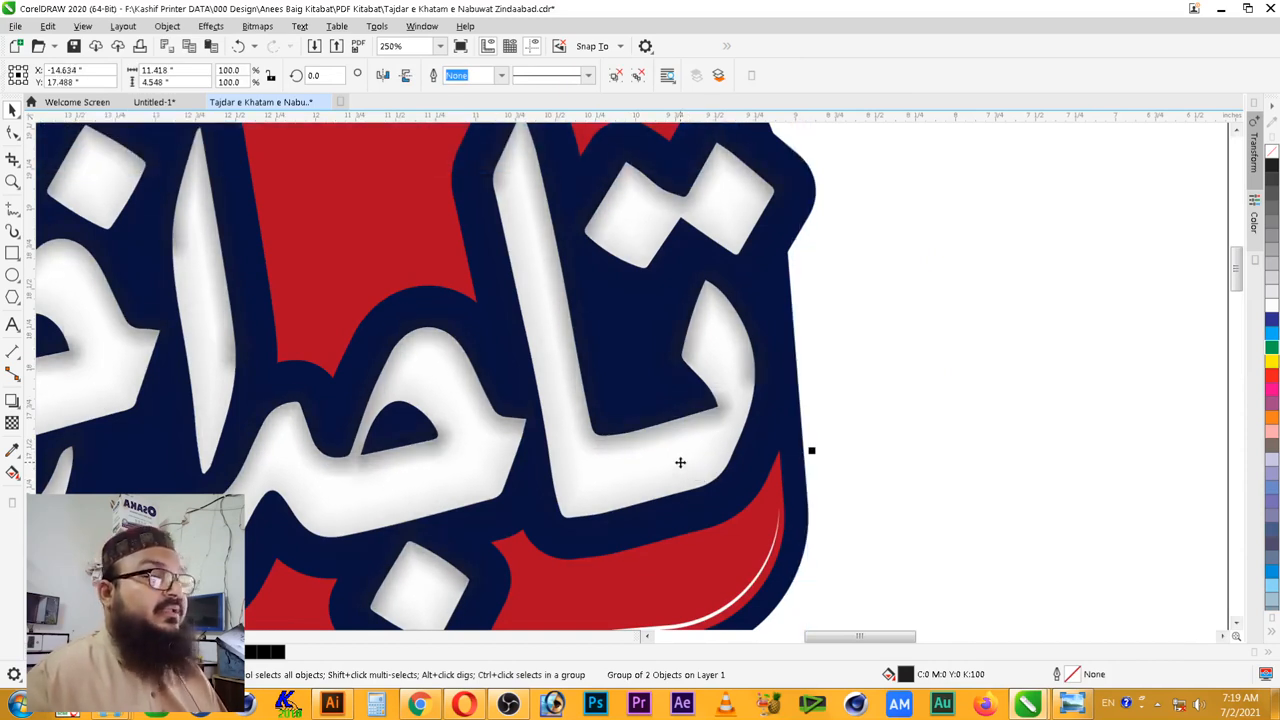
scroll(690, 459, "down", 2)
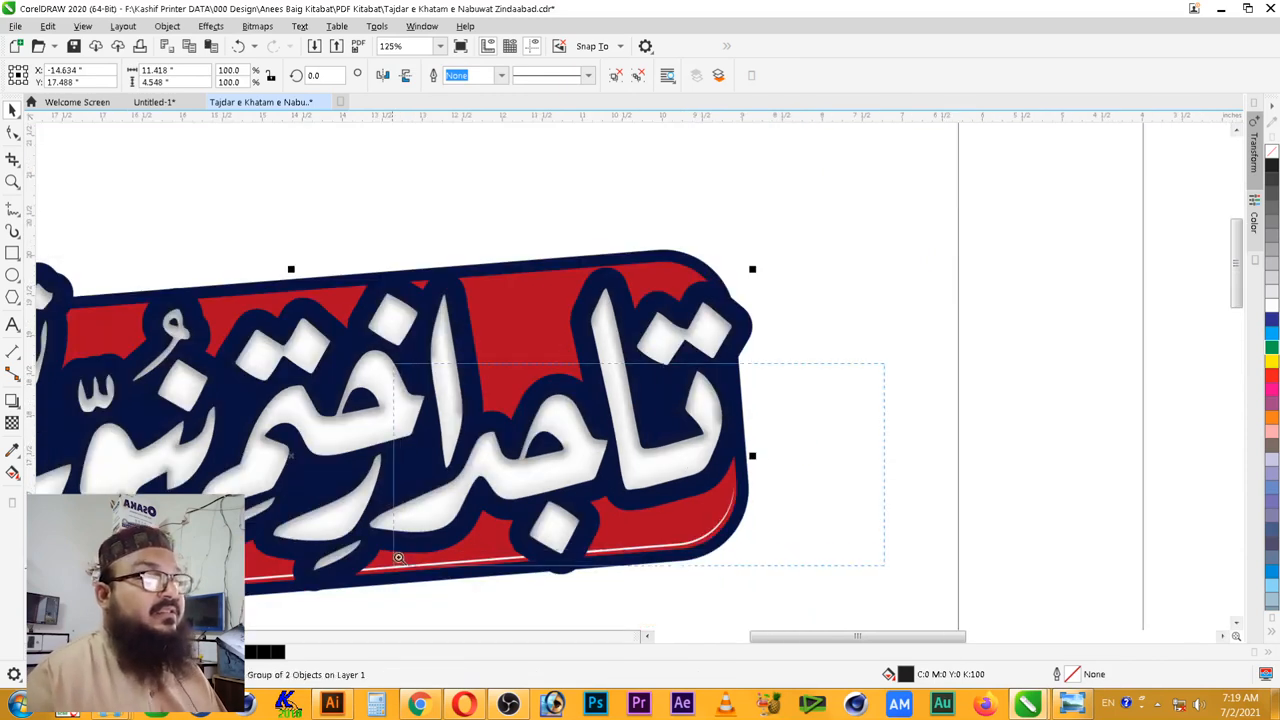
scroll(695, 598, "up", 2)
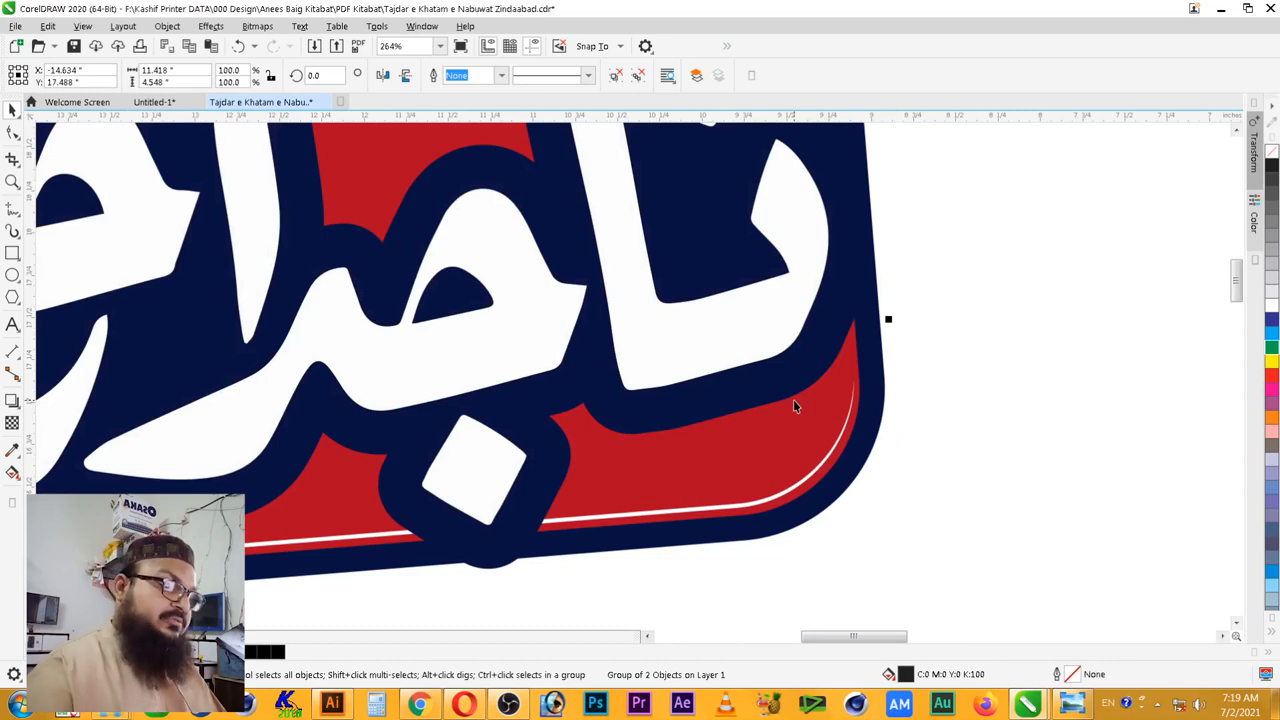
- PowerClip the shadow group inside the white lettering of the first logo
key("alt+c")
key("w")
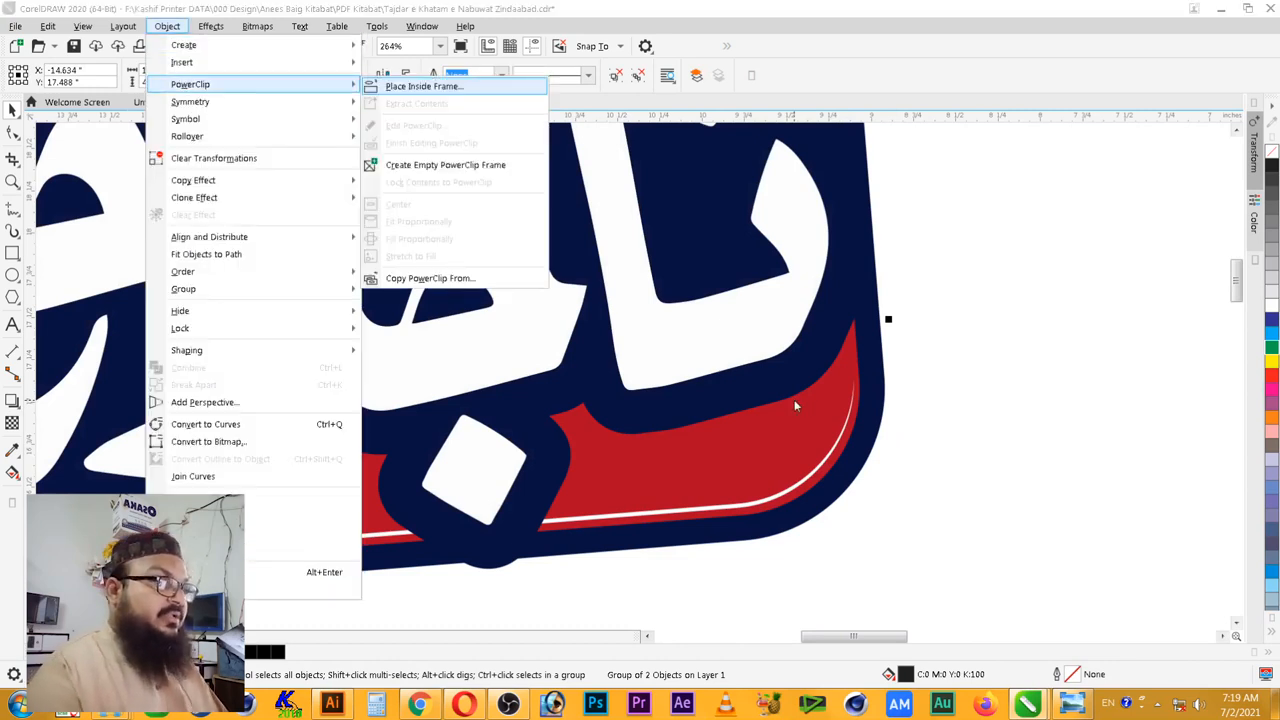
key("p")
left_click(790, 400)
scroll(794, 390, "down", 3)
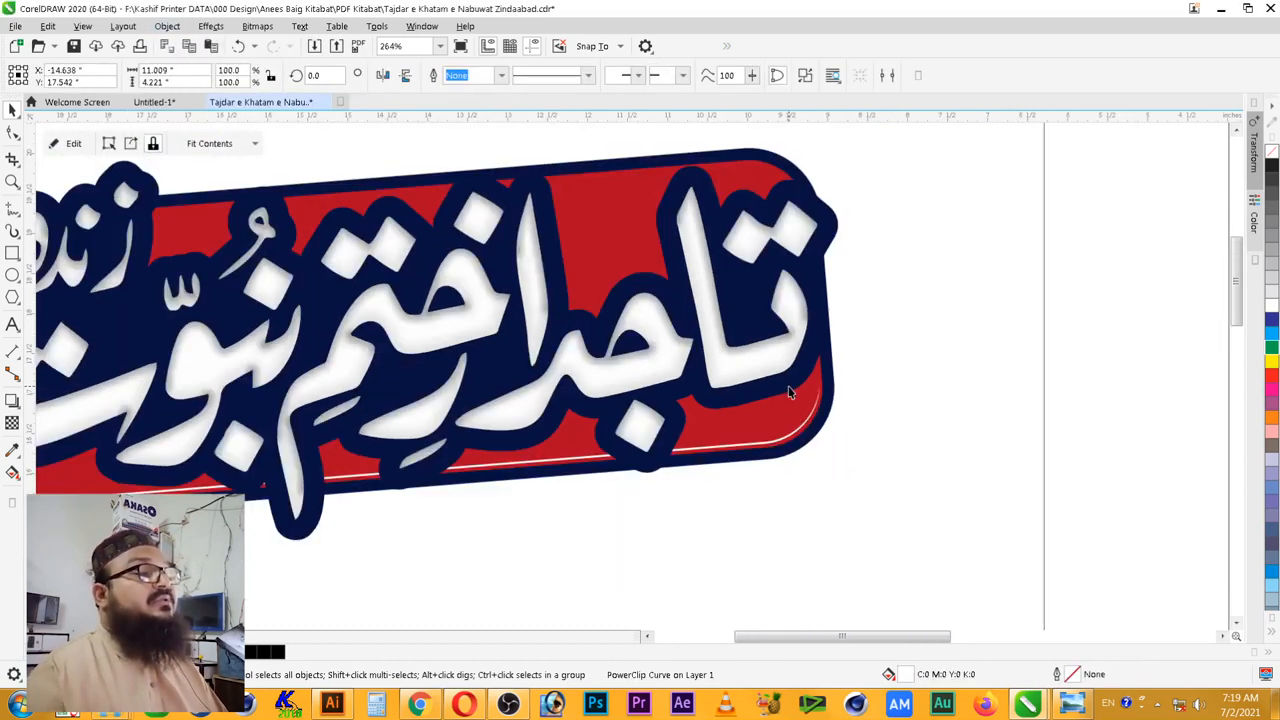
- Recolour the upper shadow inside the lettering's PowerClip white and finish editing the clip contents
key("F2")
left_click_drag(911, 233, 590, 471)
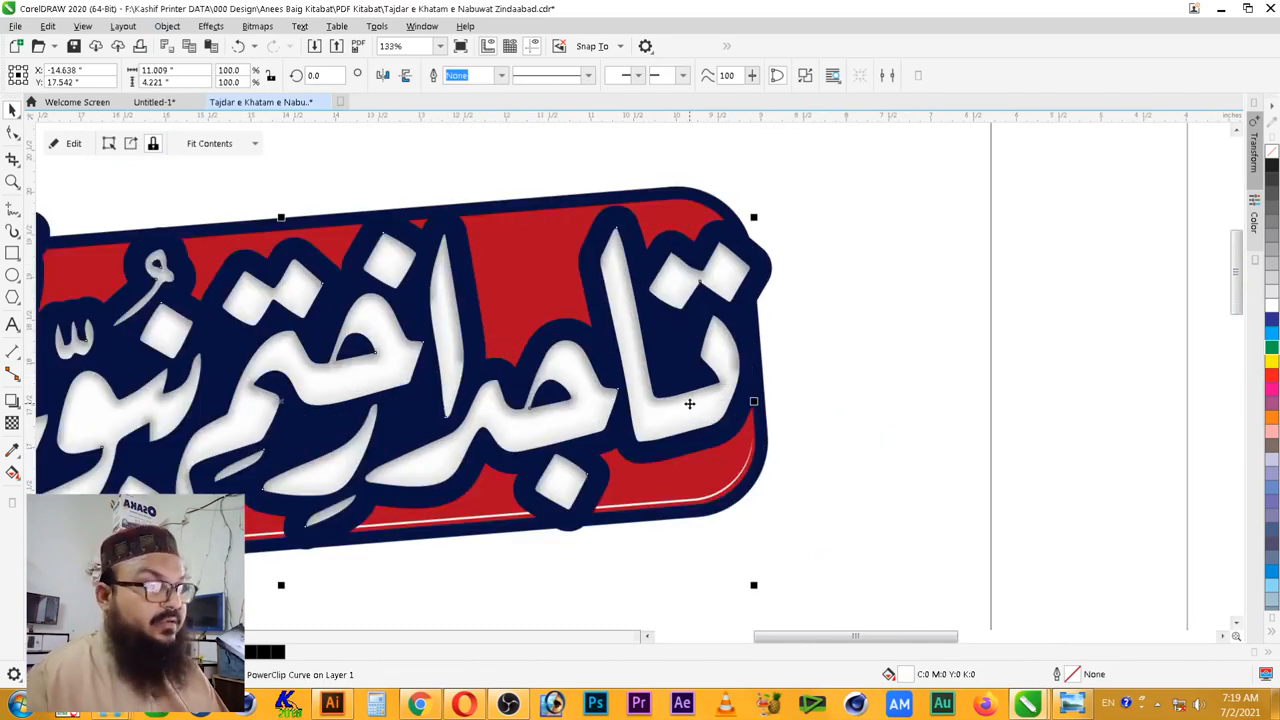
left_click(689, 403, "ctrl")
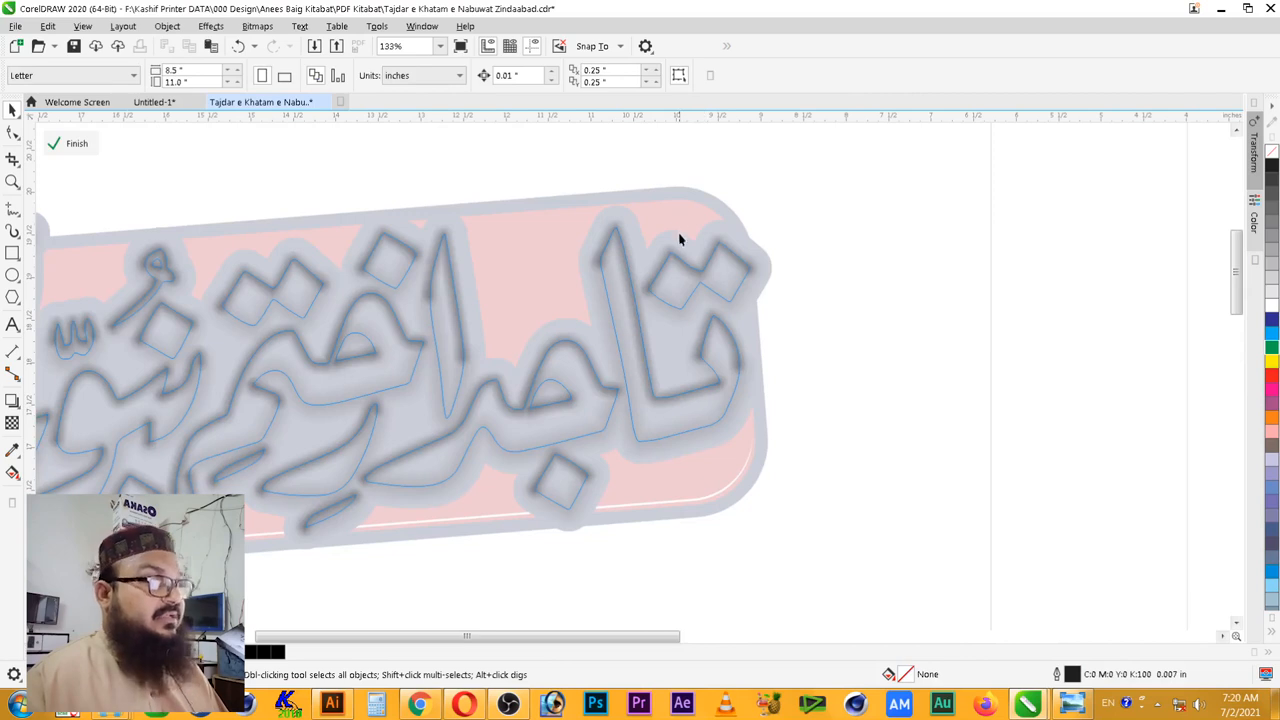
left_click(620, 231)
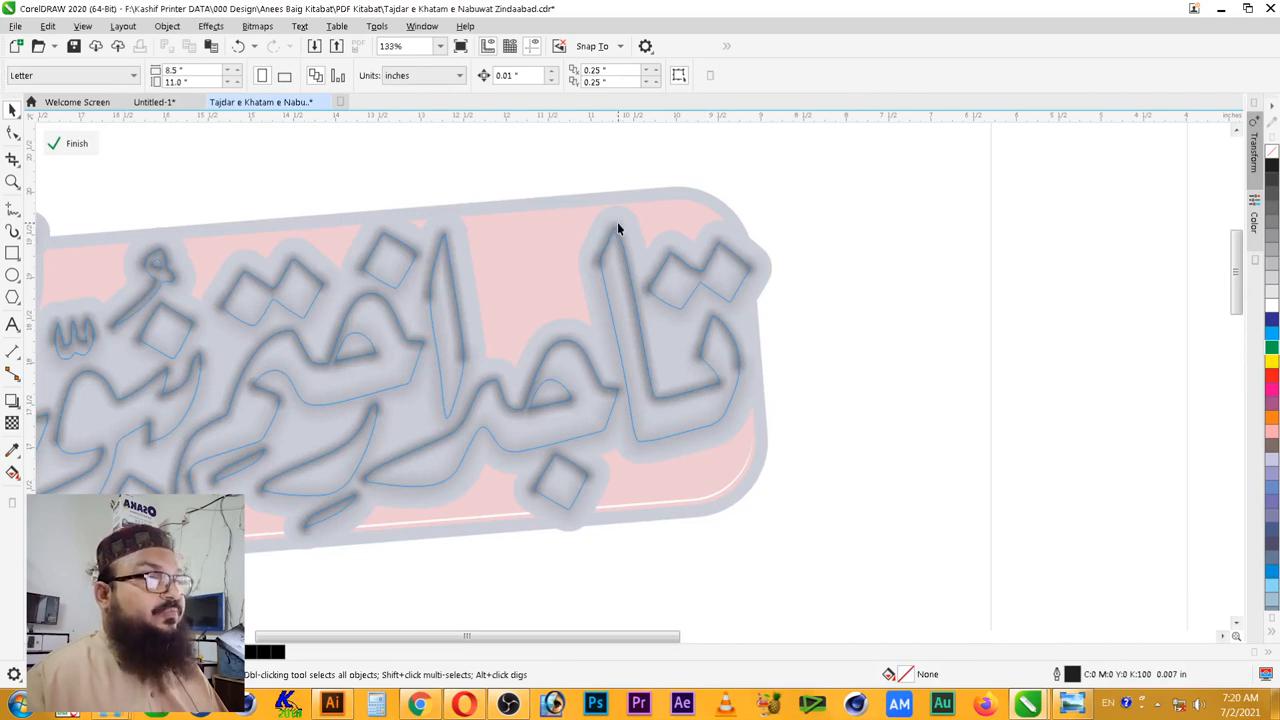
left_click(1271, 303)
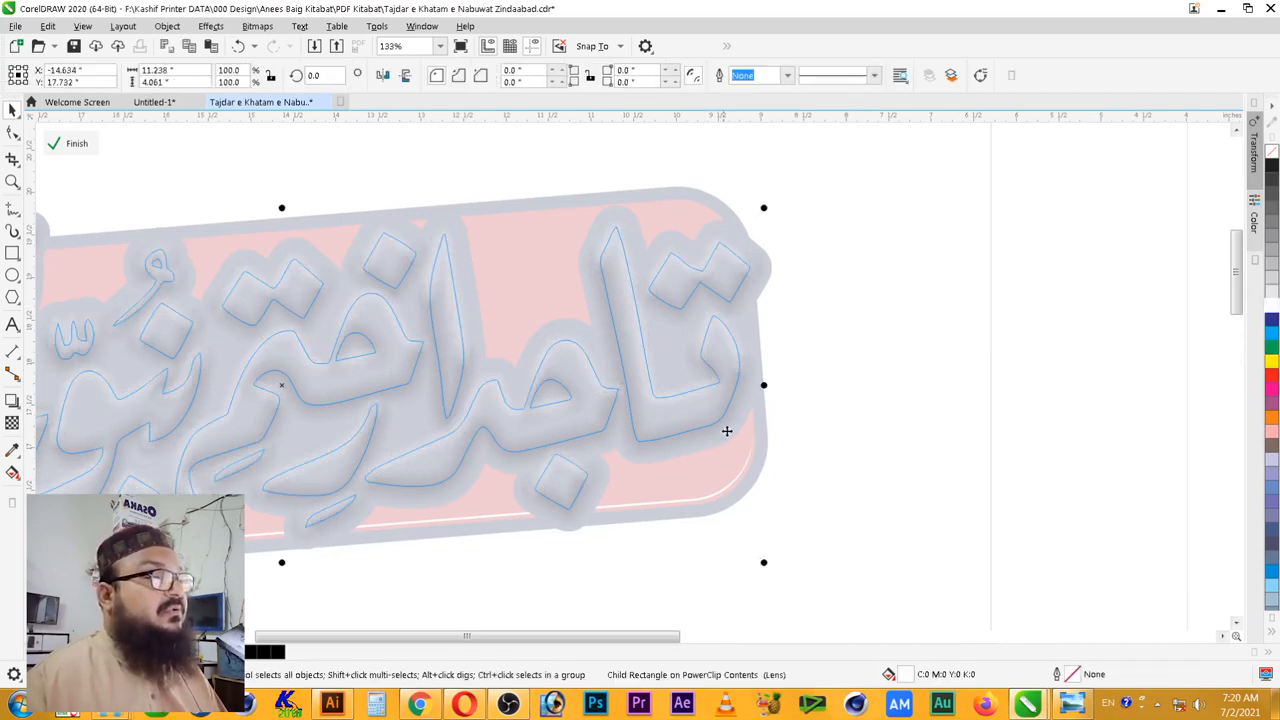
left_click(926, 378, "ctrl")
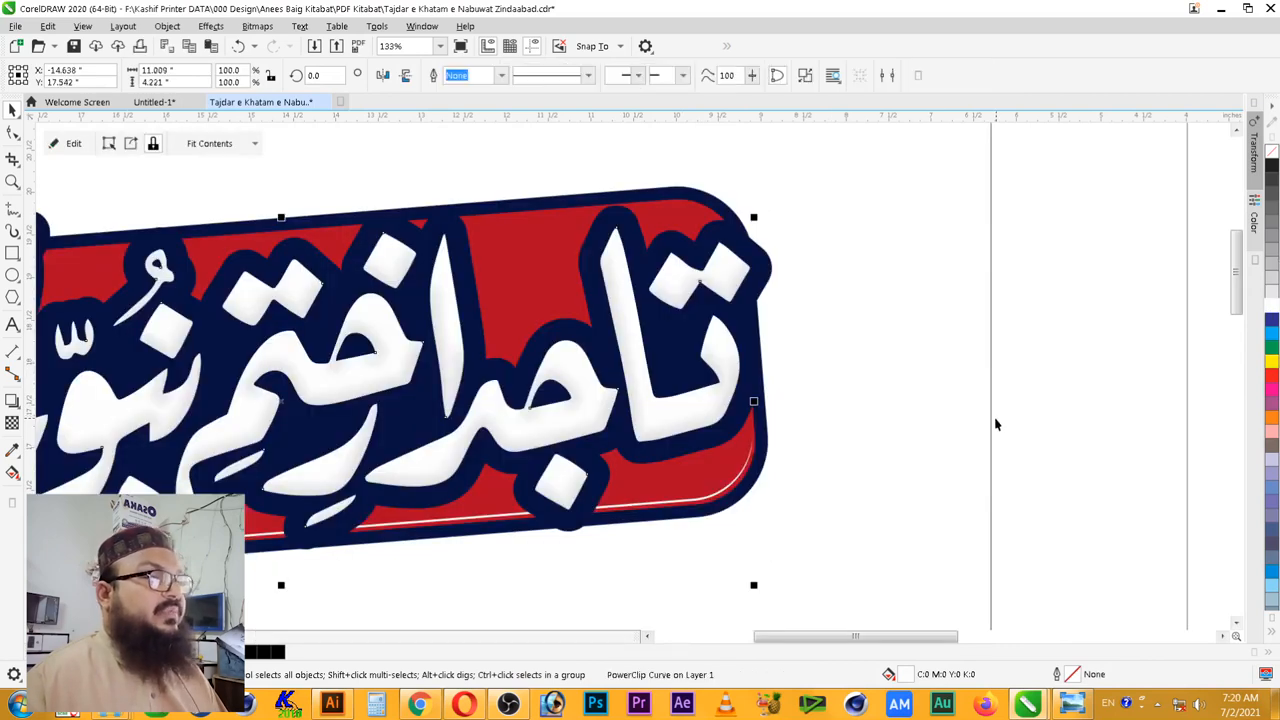
- Reopen the lettering's clipped contents and try nudging the white shadow slightly
scroll(903, 402, "down", 2)
scroll(905, 400, "up", 2)
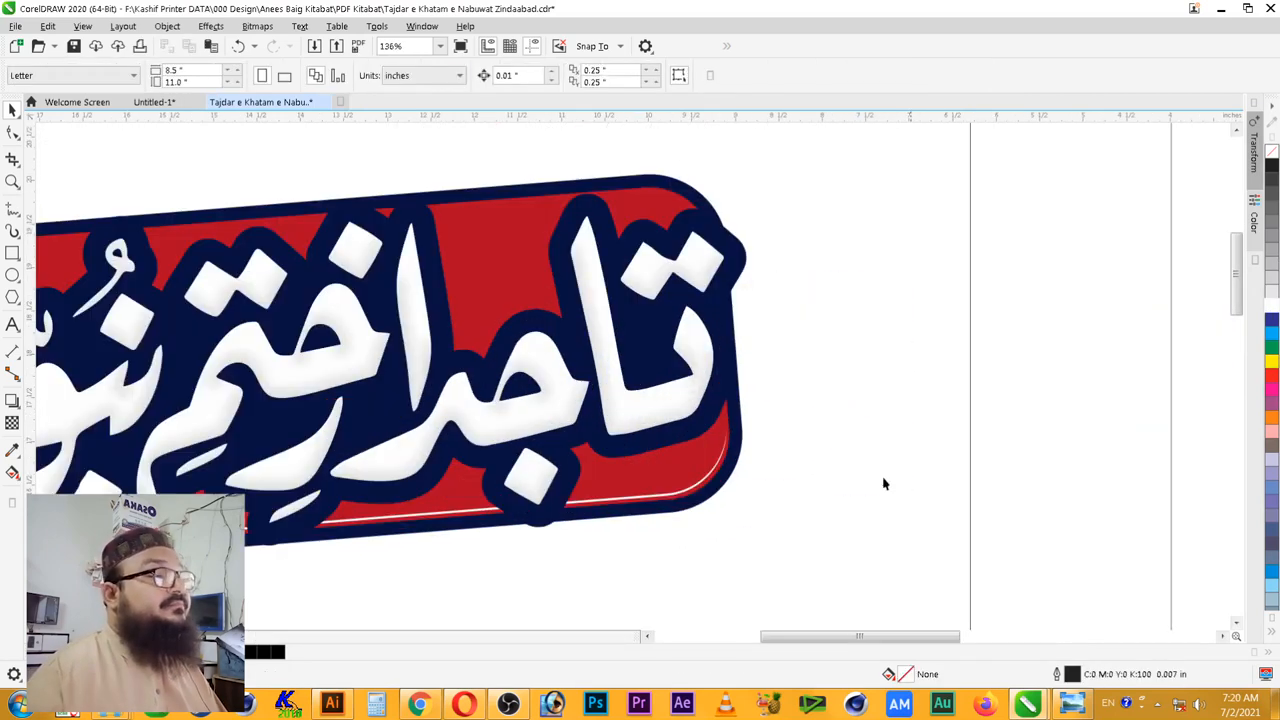
left_click(700, 432, "ctrl")
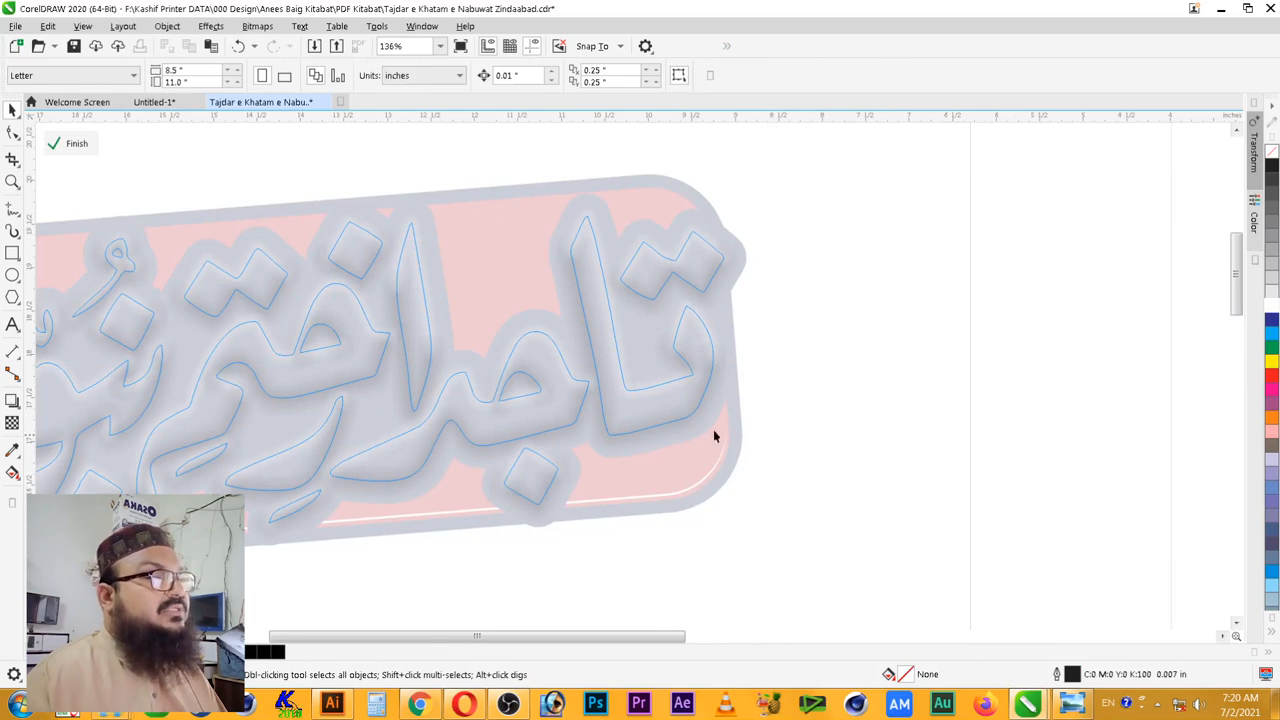
left_click(632, 473)
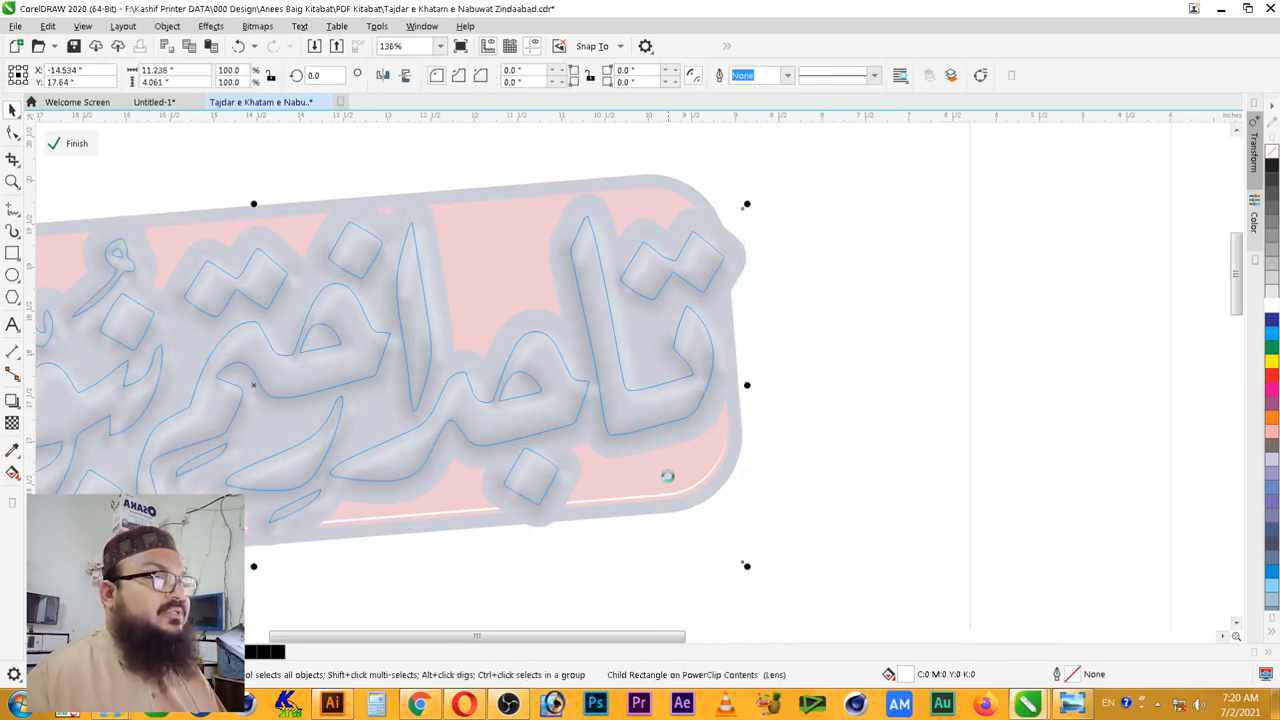
key("Left")
key("Up")
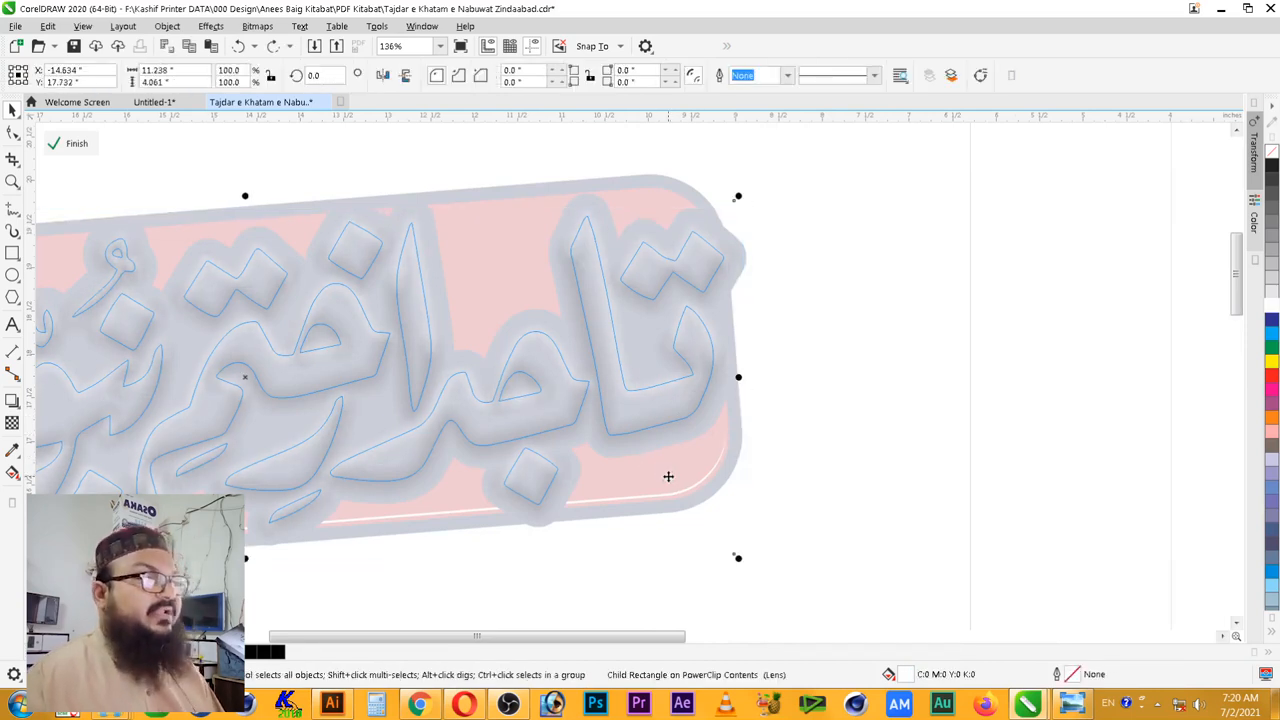
- Set the black shadow's foreground transparency to 60 inside the lettering's PowerClip and finish editing the contents
left_click(686, 438)
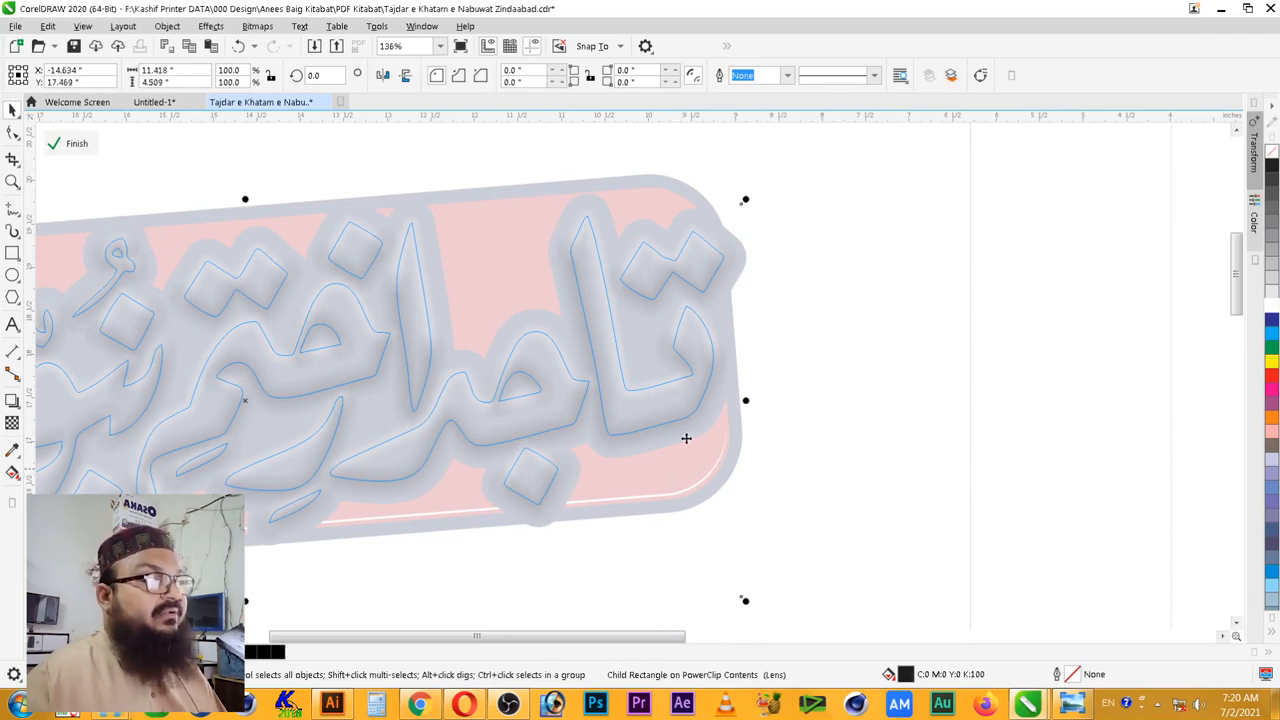
left_click(12, 423)
left_click(333, 78)
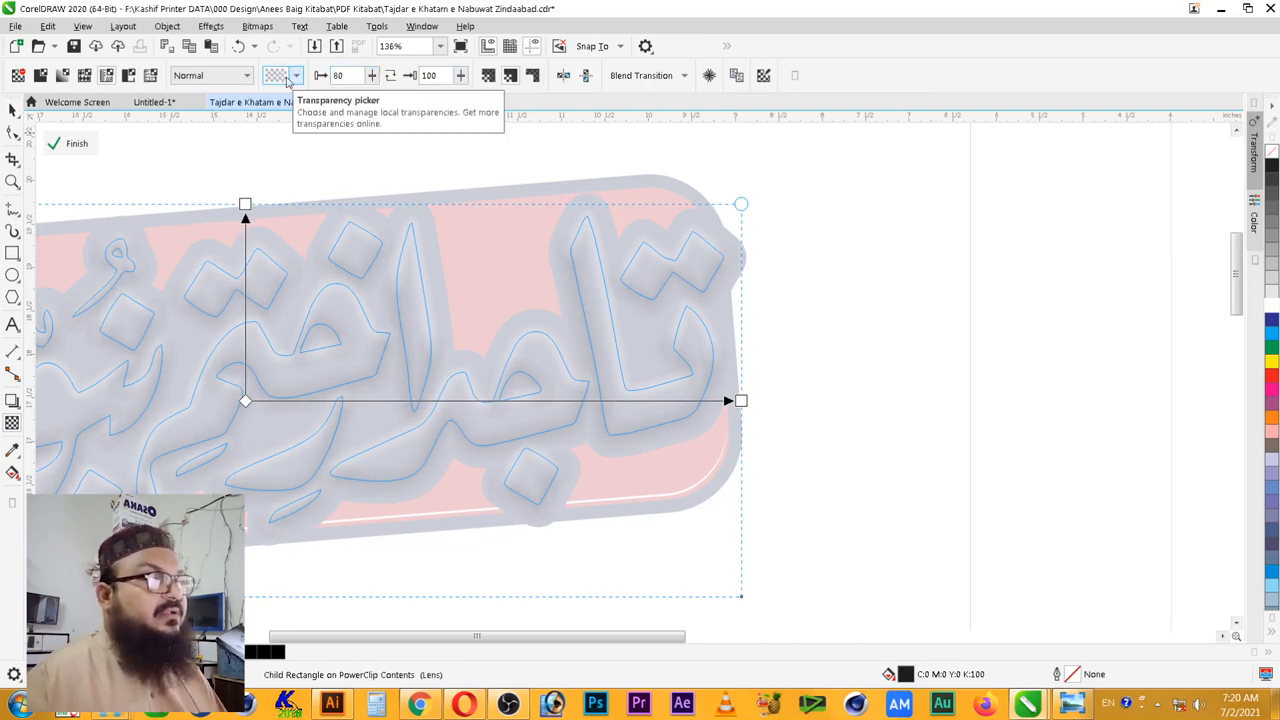
double_click(340, 75)
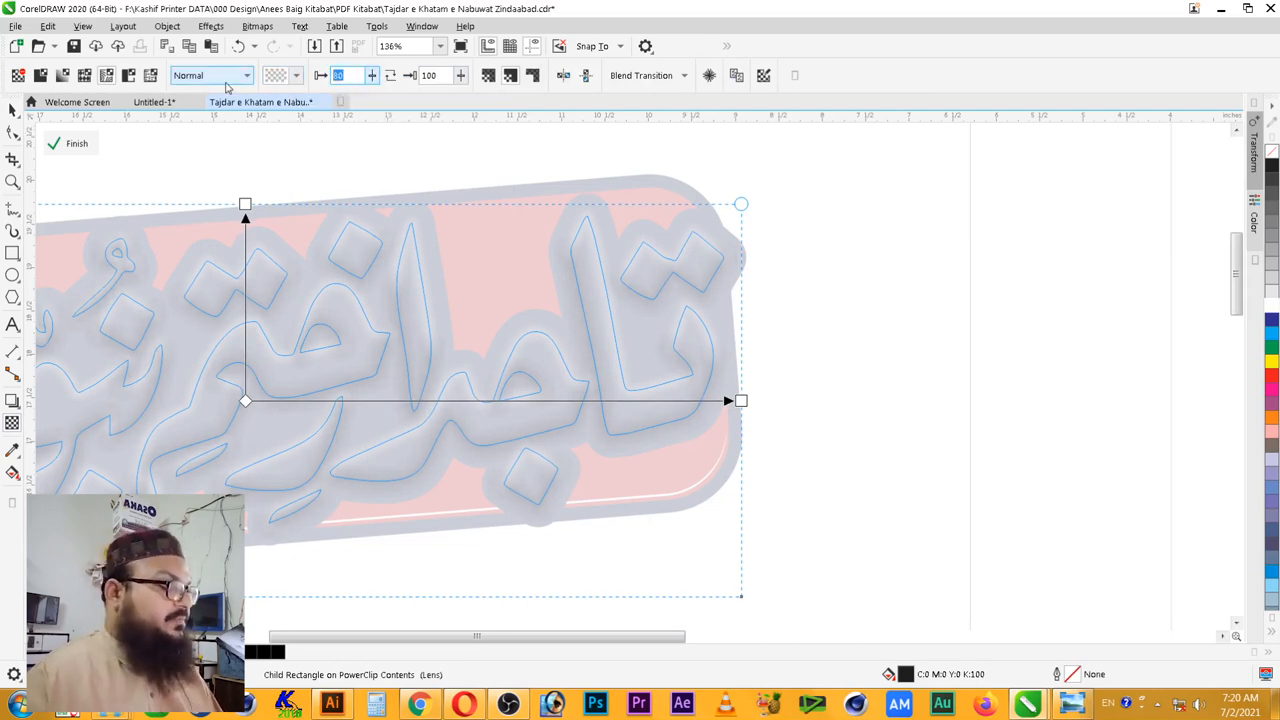
type("60")
key("Return")
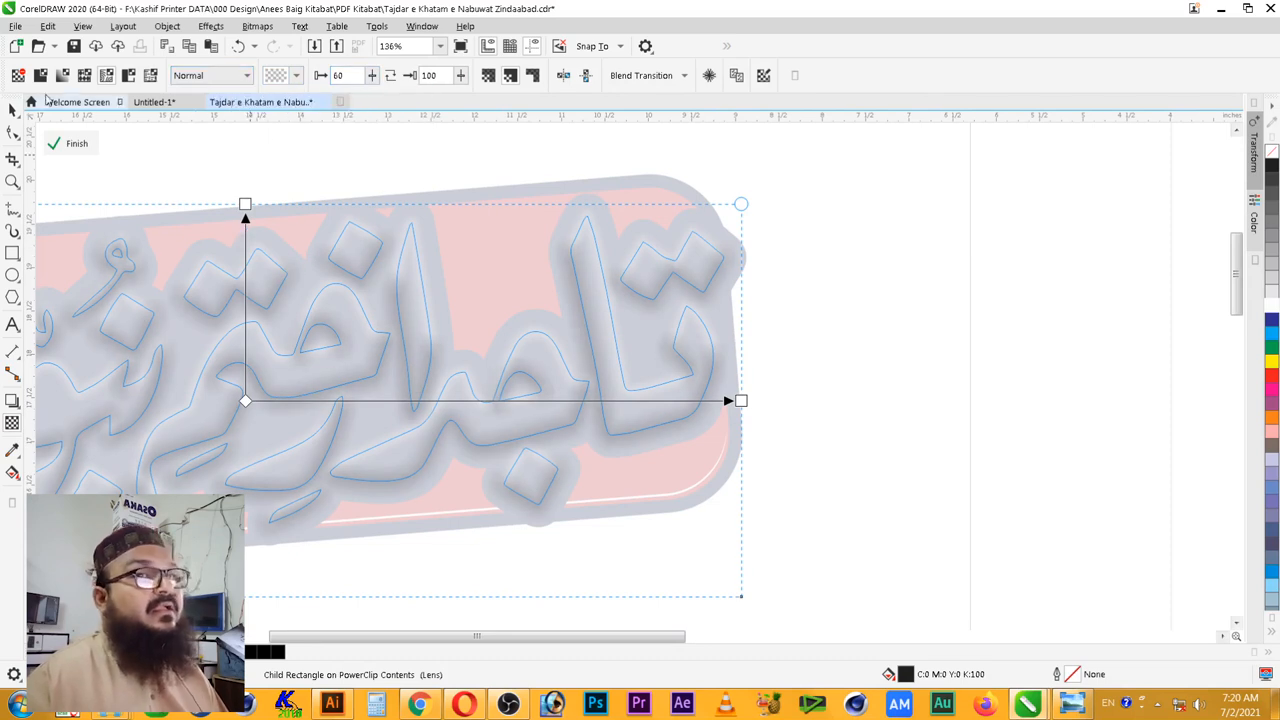
left_click(12, 108)
left_click(1035, 326, "ctrl")
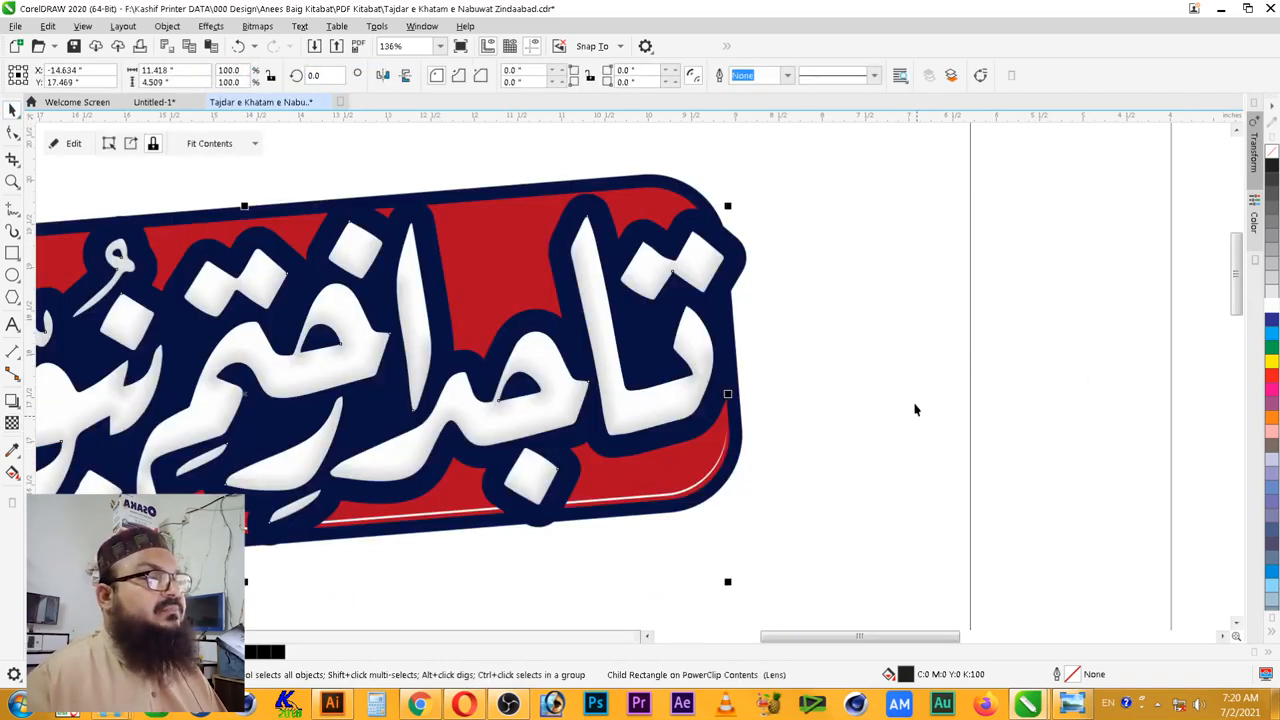
- Examine the shading on the white lettering across the whole first logo
scroll(921, 391, "down", 2)
left_click(915, 394)
key("F2")
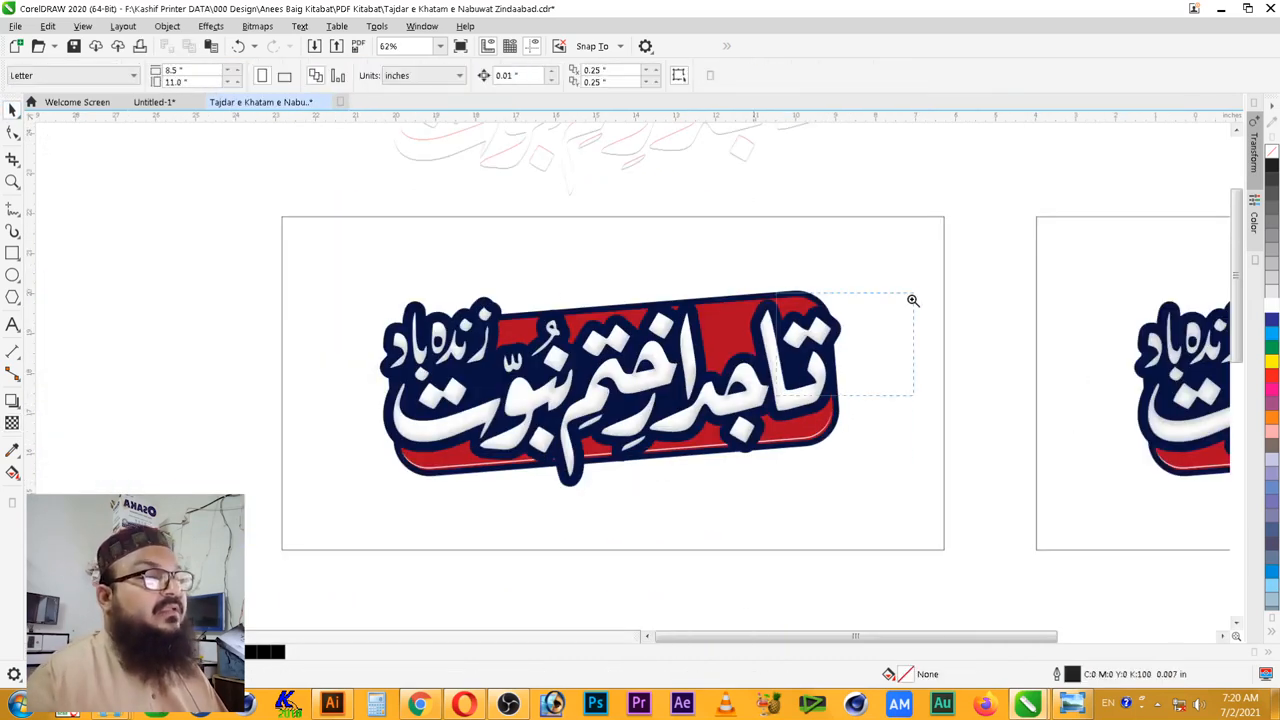
left_click_drag(912, 296, 388, 505)
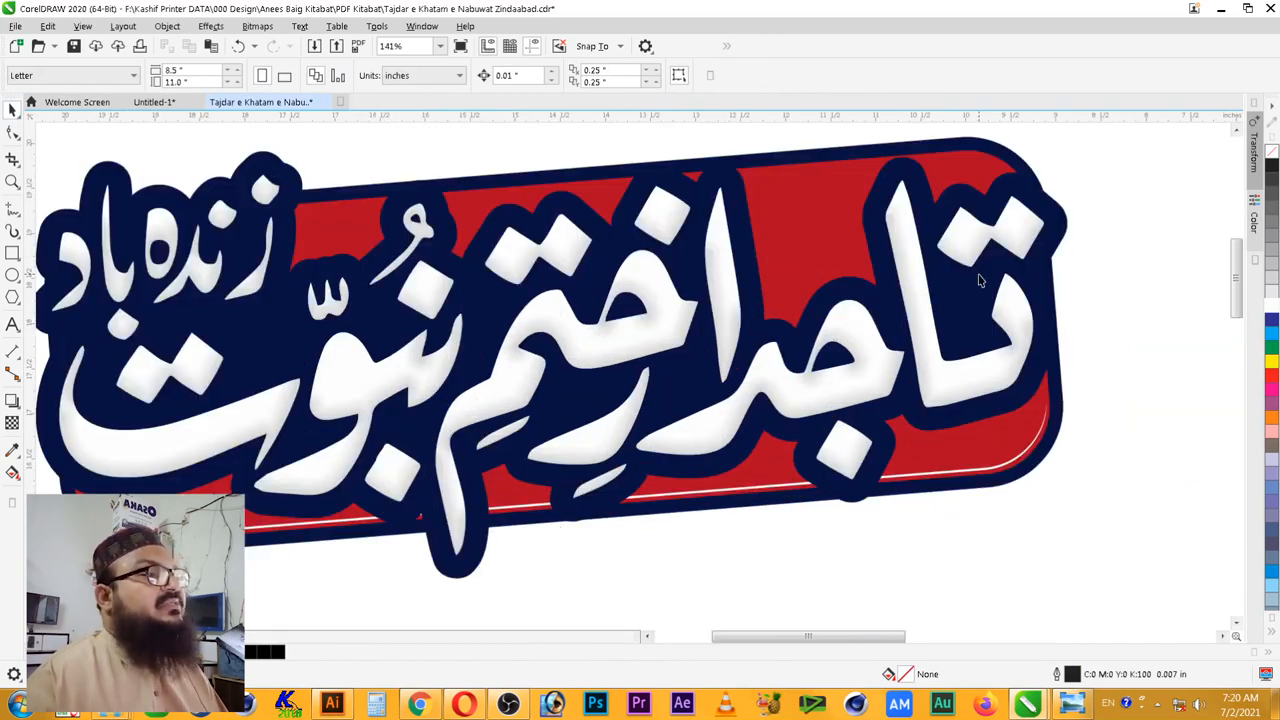
scroll(671, 442, "down", 2)
key("F2")
left_click_drag(298, 267, 901, 464)
- Set the black shadow's foreground transparency to 50 inside the lettering's PowerClip and finish editing the clip
key("F2")
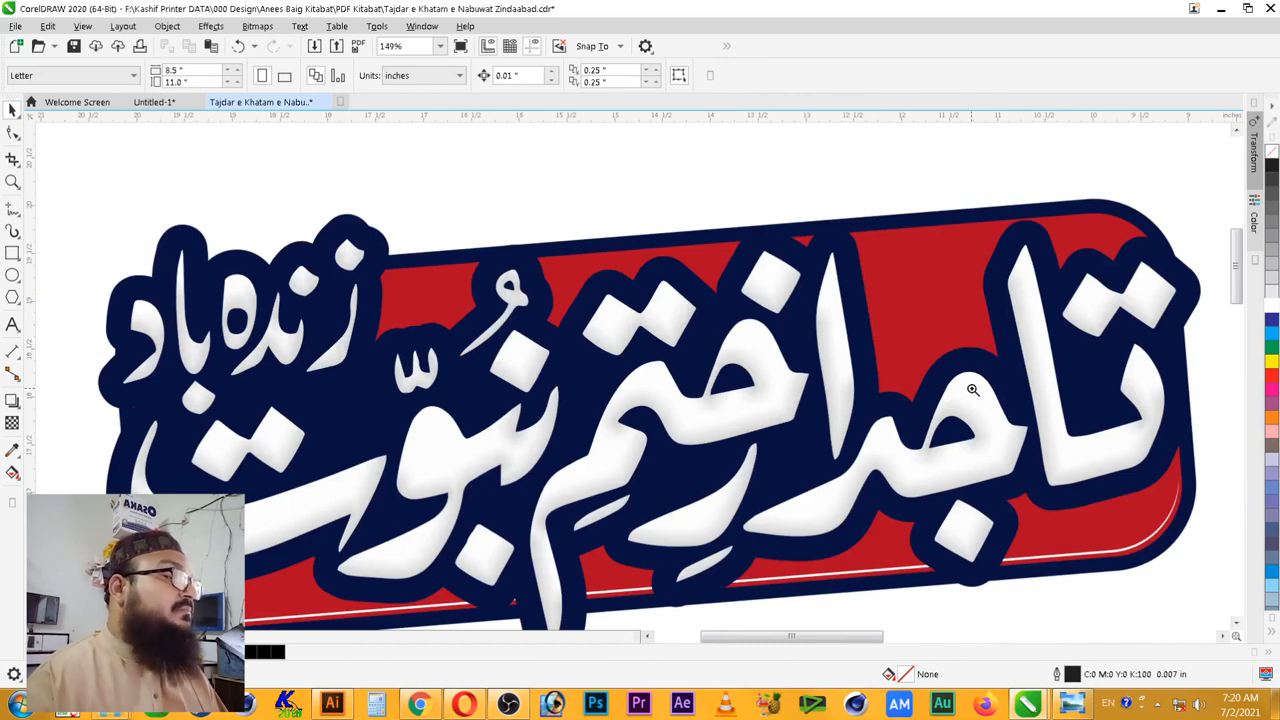
left_click_drag(973, 389, 1159, 535)
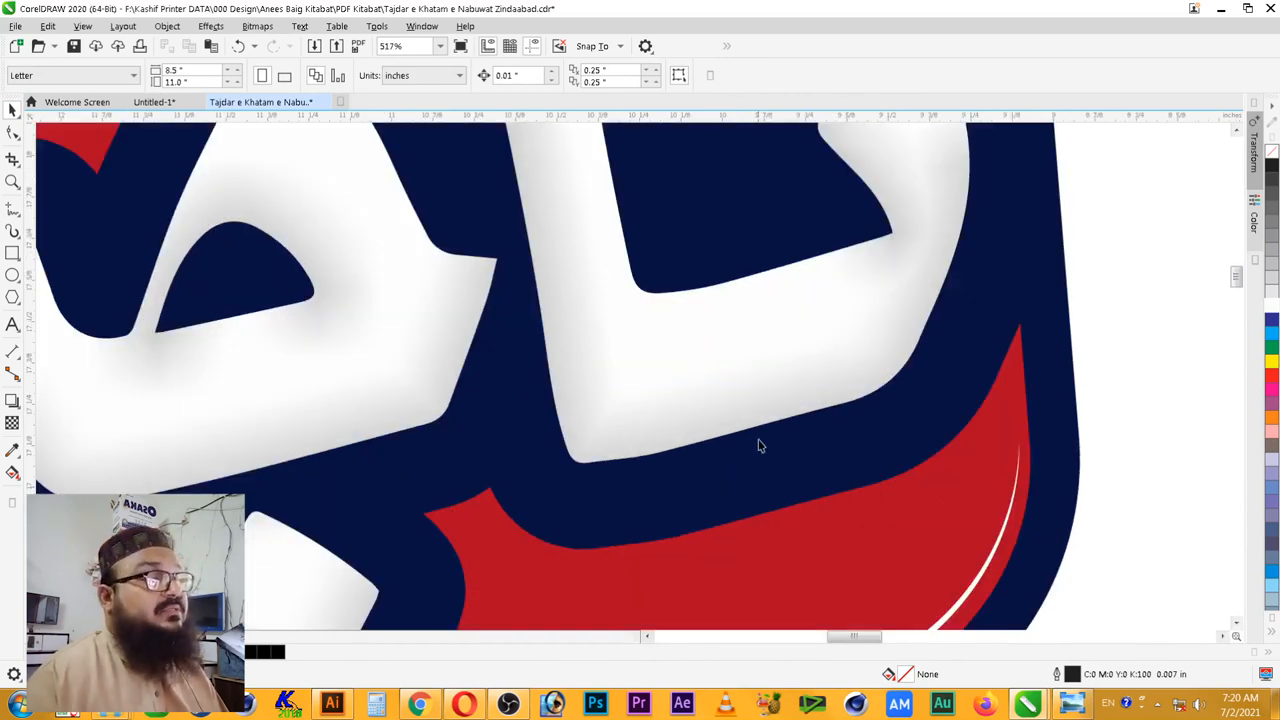
left_click(757, 414)
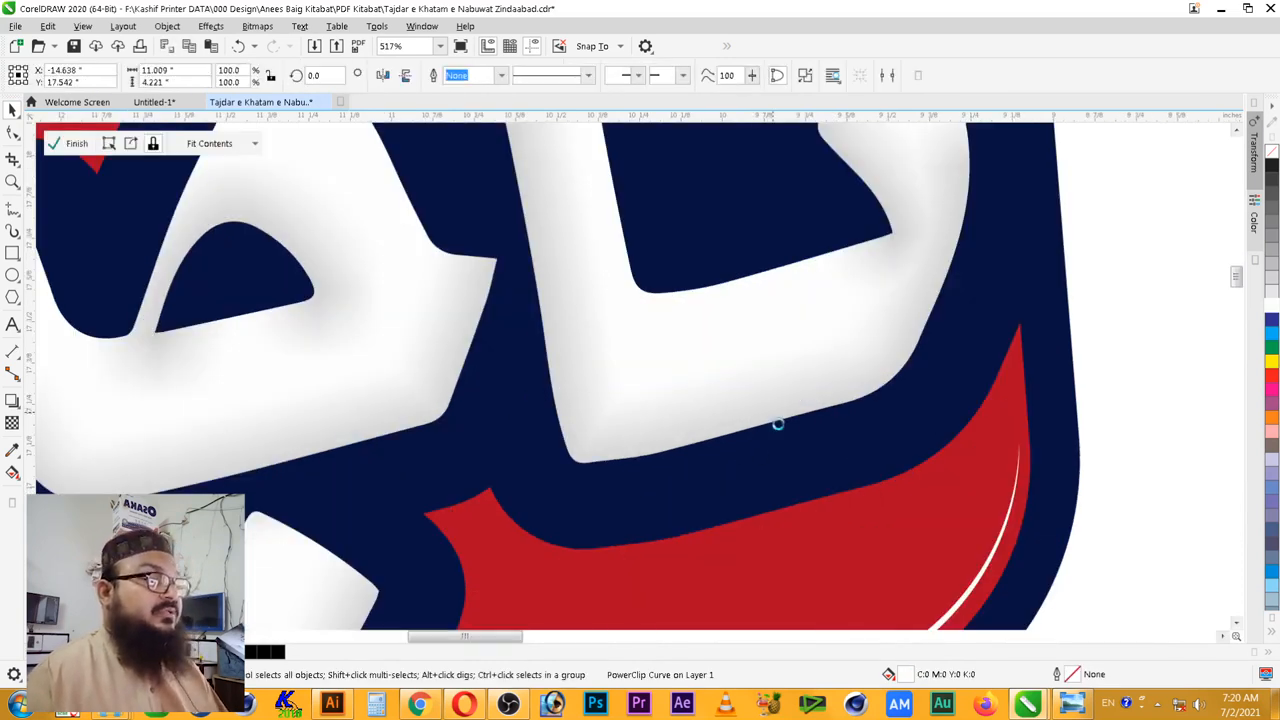
left_click(776, 414, "ctrl")
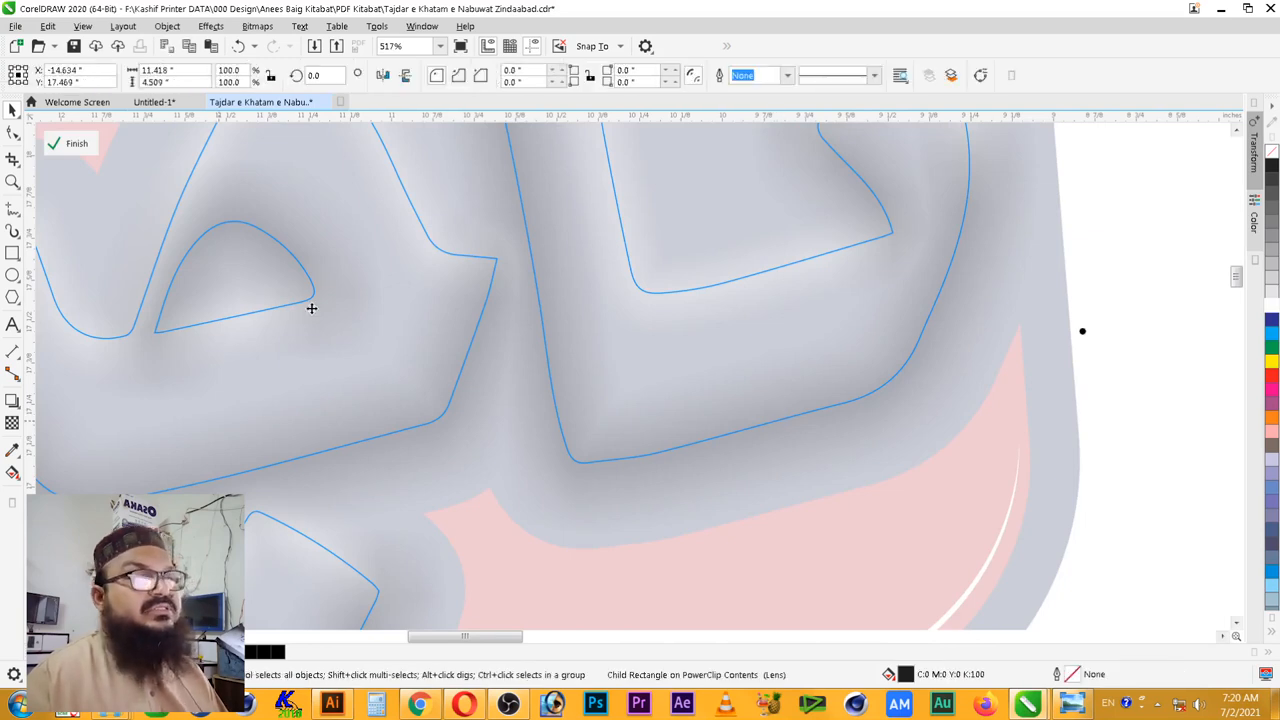
left_click(12, 423)
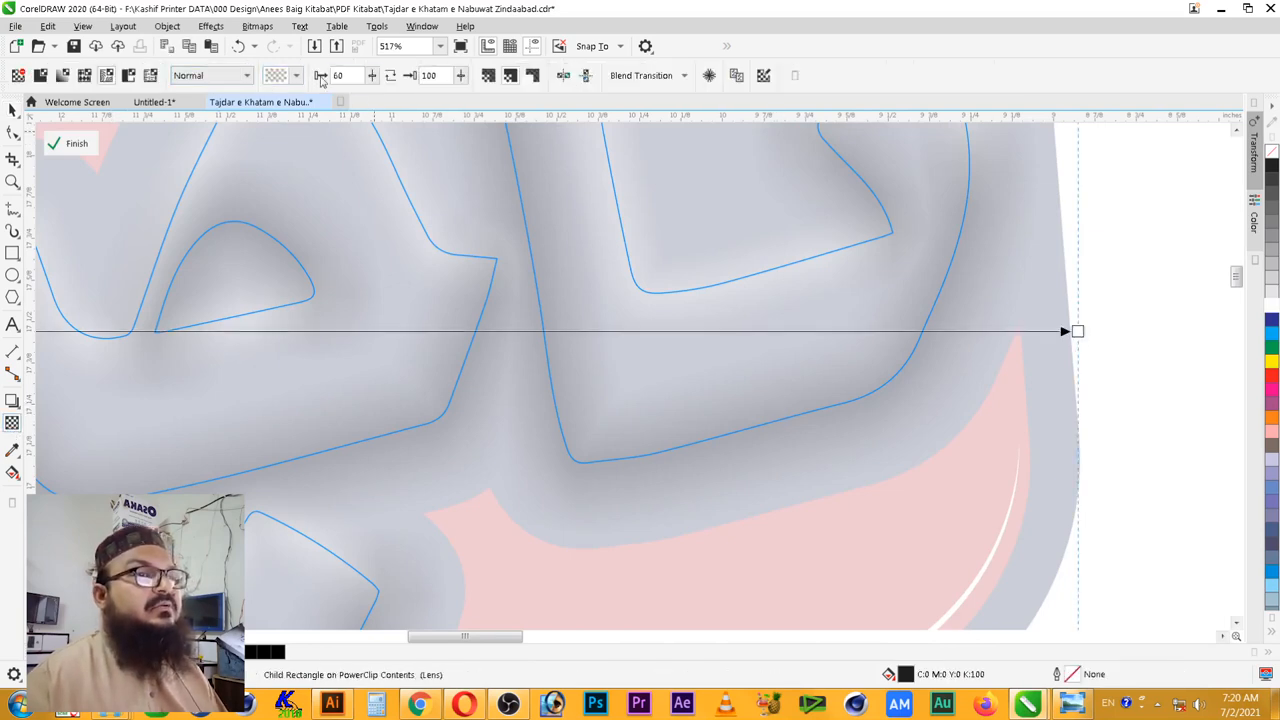
left_click_drag(357, 77, 197, 99)
type("50")
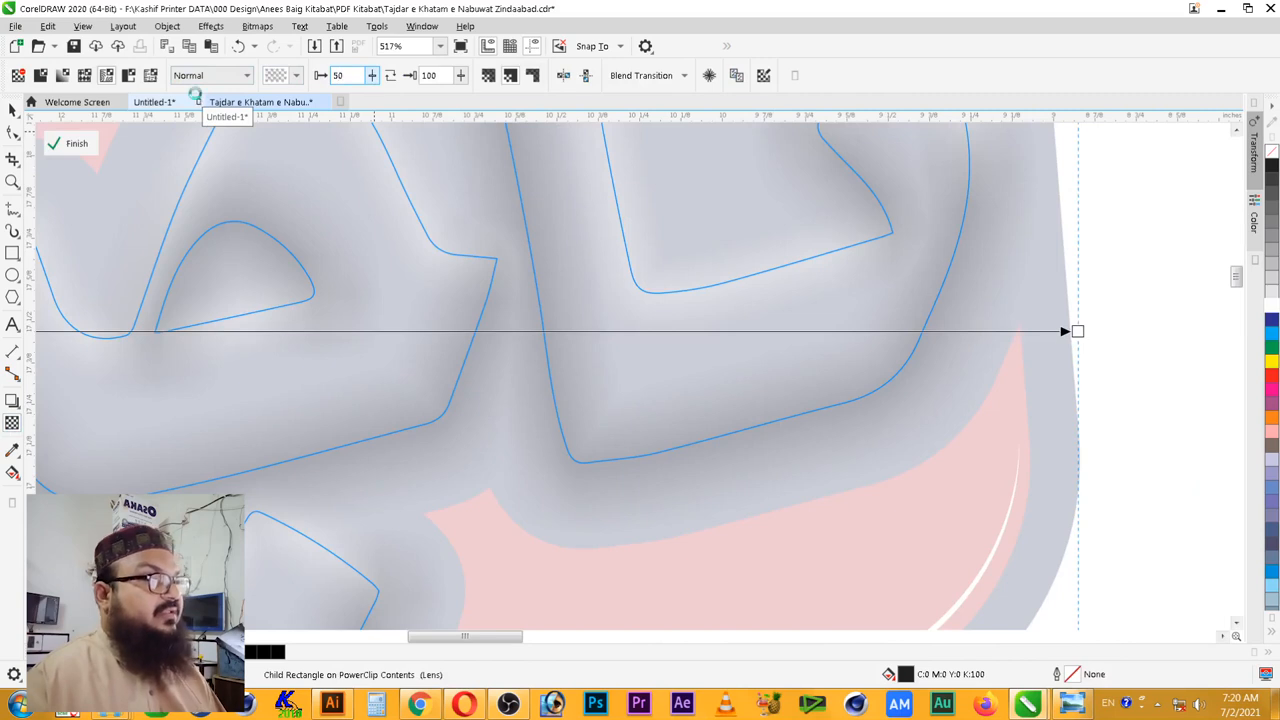
key("Return")
key("space")
left_click(1173, 291, "ctrl")
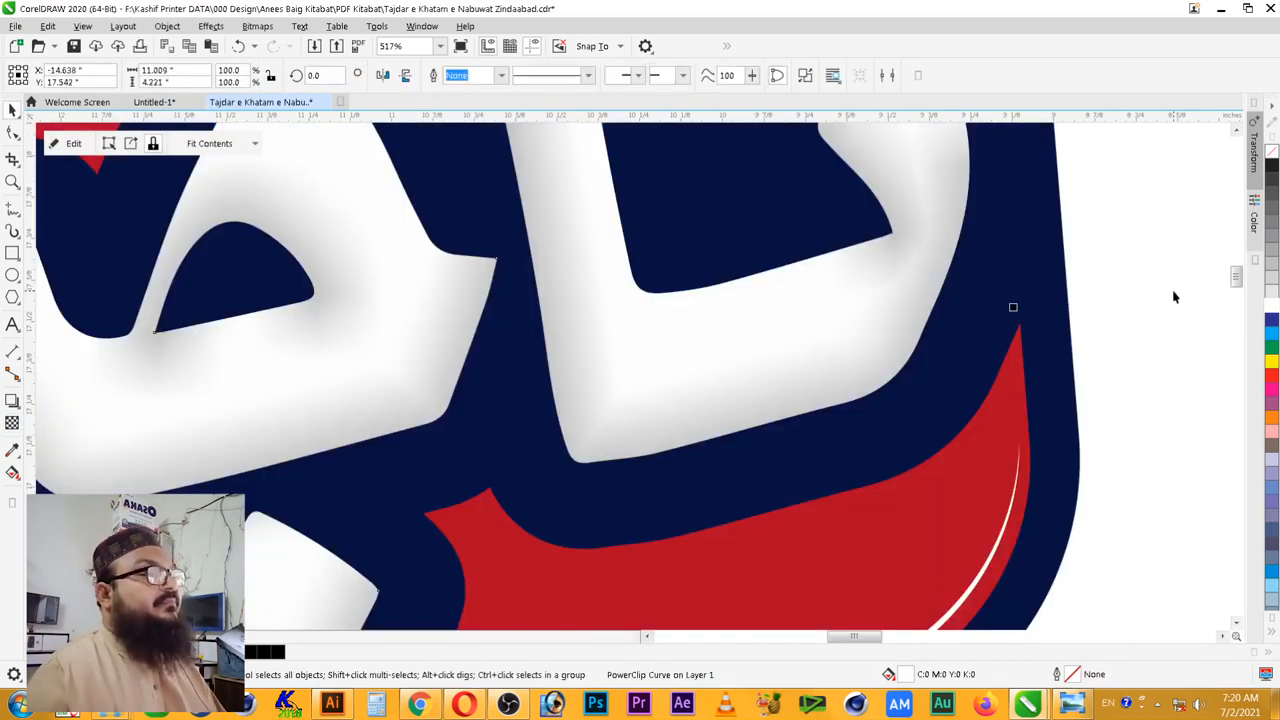
- Check the strengthened shading on the white letters against the navy and red backing
scroll(1165, 294, "down", 2)
left_click(1155, 298)
scroll(1117, 322, "down", 1)
key("F2")
left_click_drag(522, 176, 1238, 464)
key("F2")
left_click_drag(197, 194, 1151, 529)
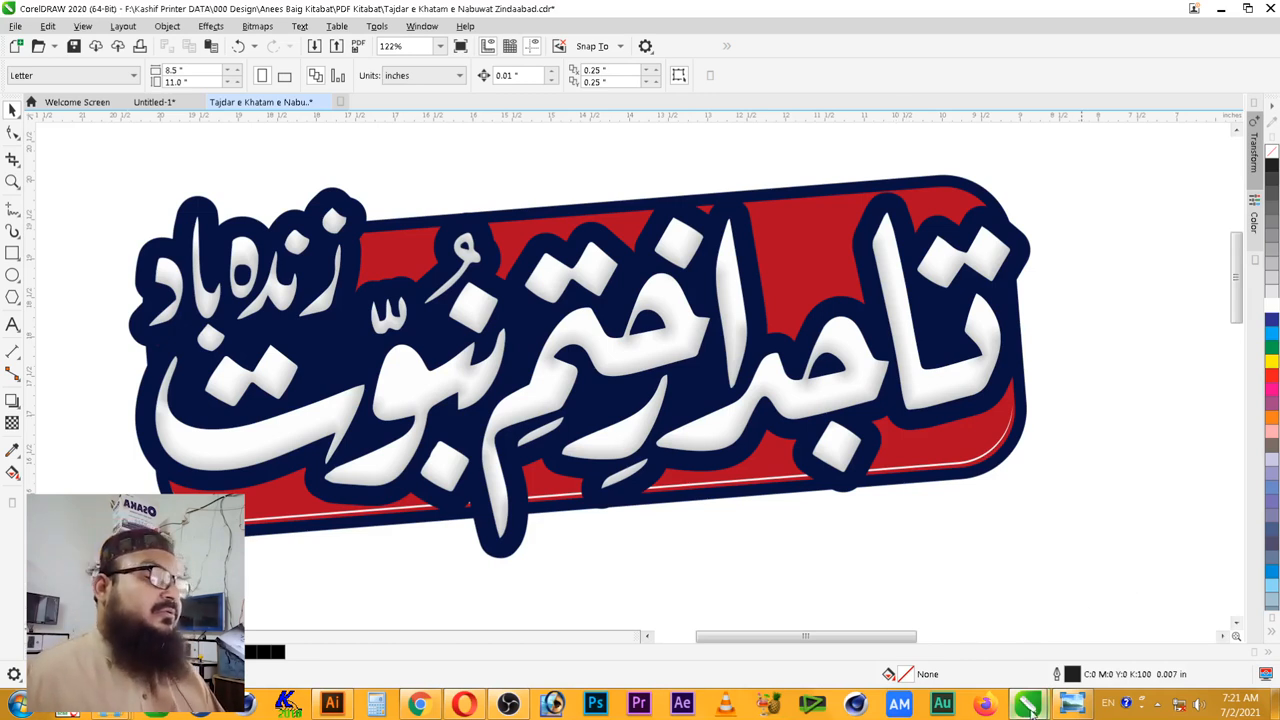
- Open the reference logo image in Windows Photo Viewer and arrange it side by side with CorelDRAW for comparison
left_click(1080, 706)
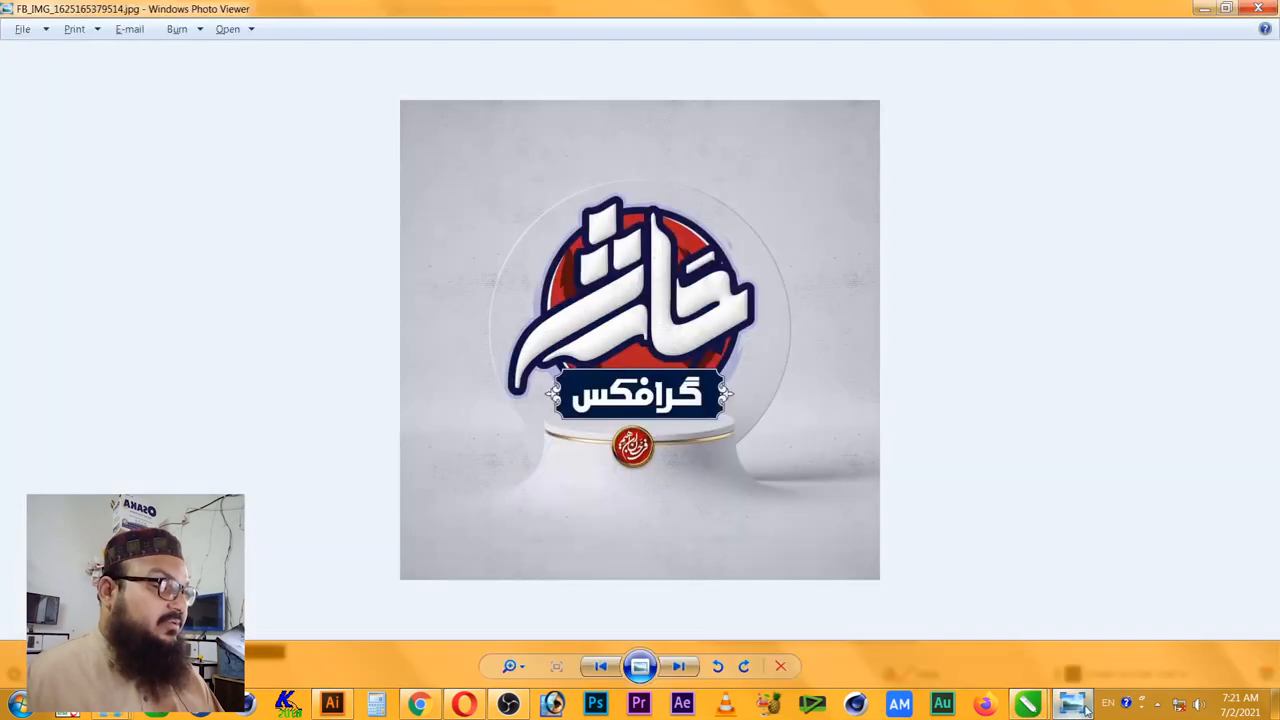
left_click_drag(982, 6, 1278, 160)
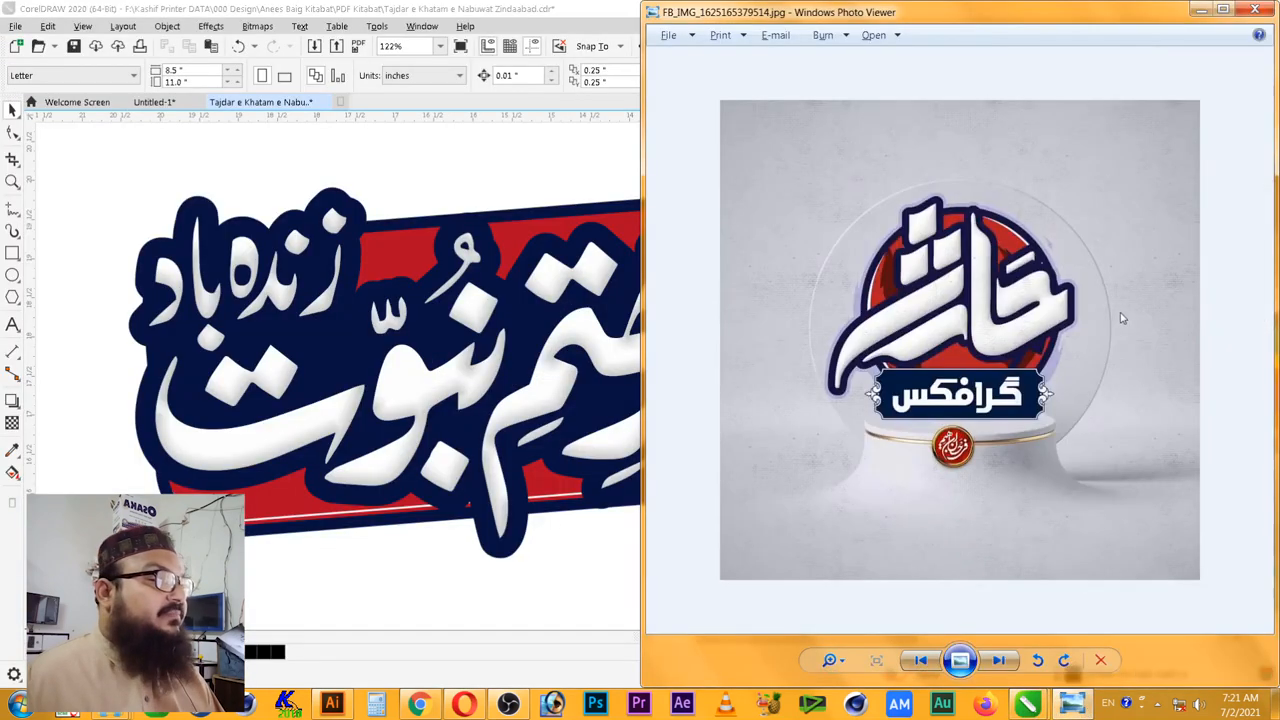
left_click_drag(523, 7, 5, 38)
left_click_drag(98, 249, 495, 474)
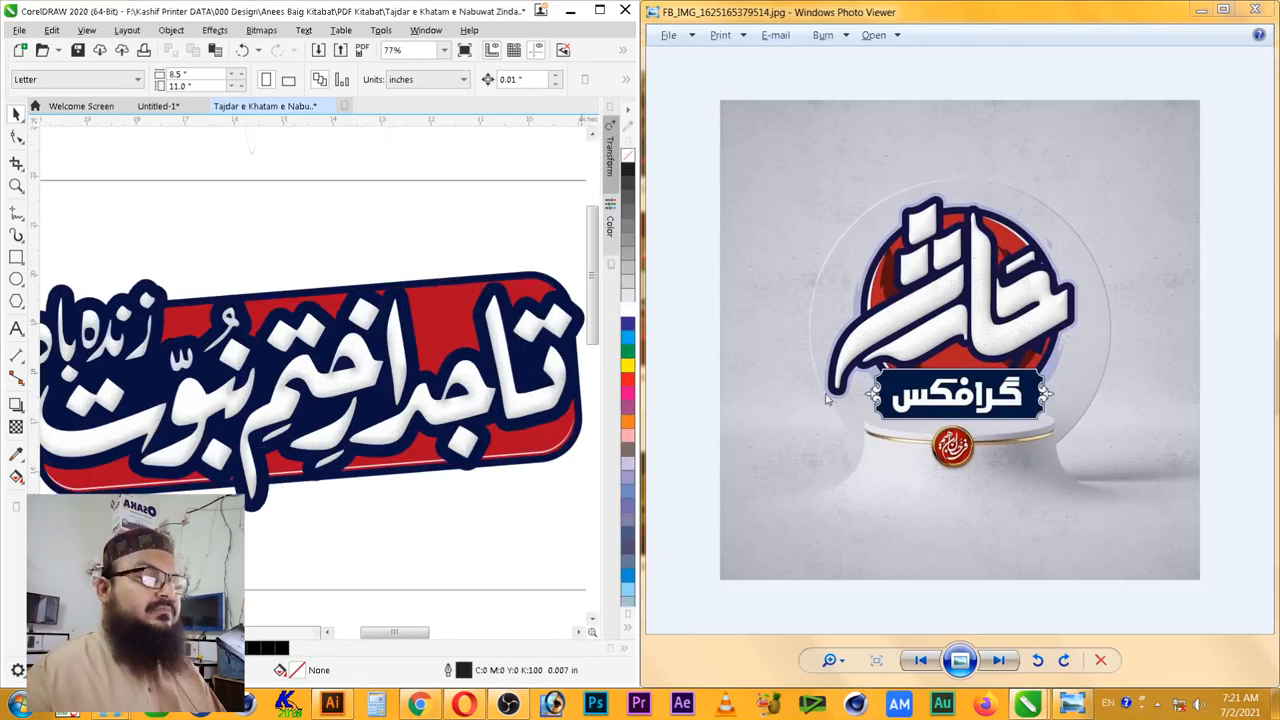